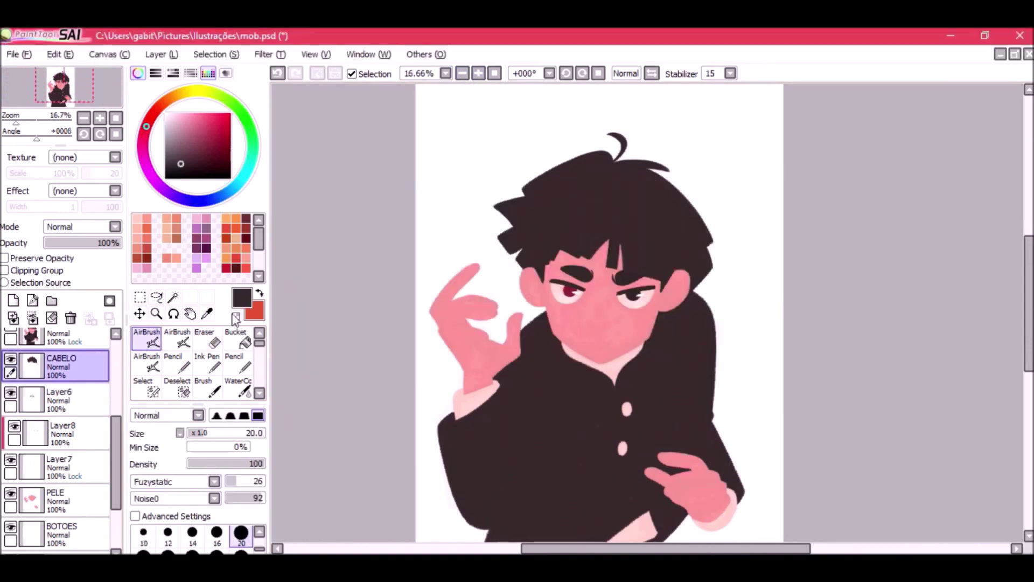
Merge the clipped Layer8 into the layer beneath it and add a new layer directly above the PELE layer.
left_click(60, 434)
left_click(33, 317)
left_click(54, 467)
left_click(13, 300)
scroll(54, 431, "up", 2)
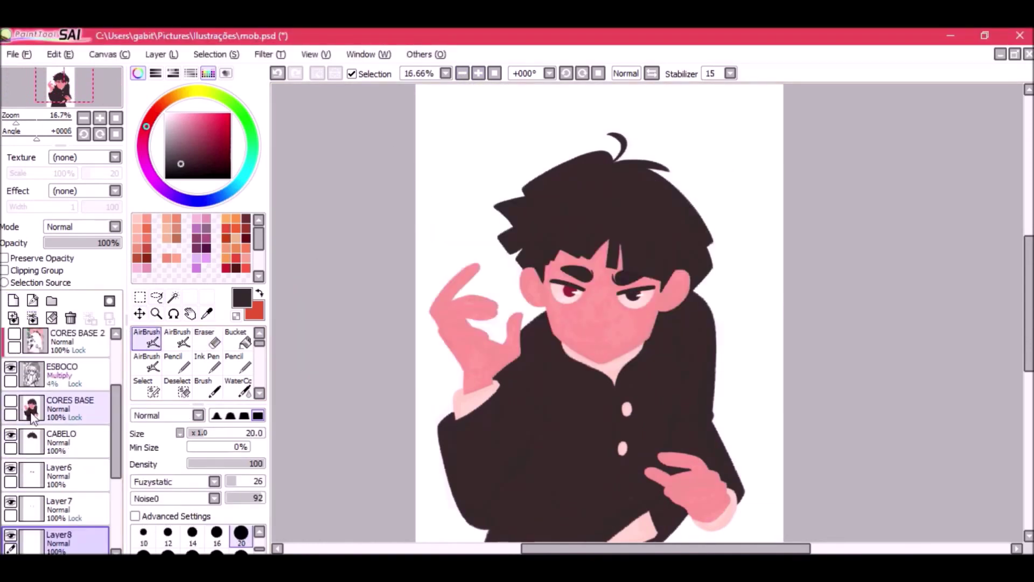
Draw the mouth outline, nostrils and nose bridge in dark red on the new layer with the AirBrush at size 12.
left_click(11, 401)
double_click(478, 74)
left_click(478, 73)
left_click(11, 401)
left_click(192, 533)
left_click(204, 133)
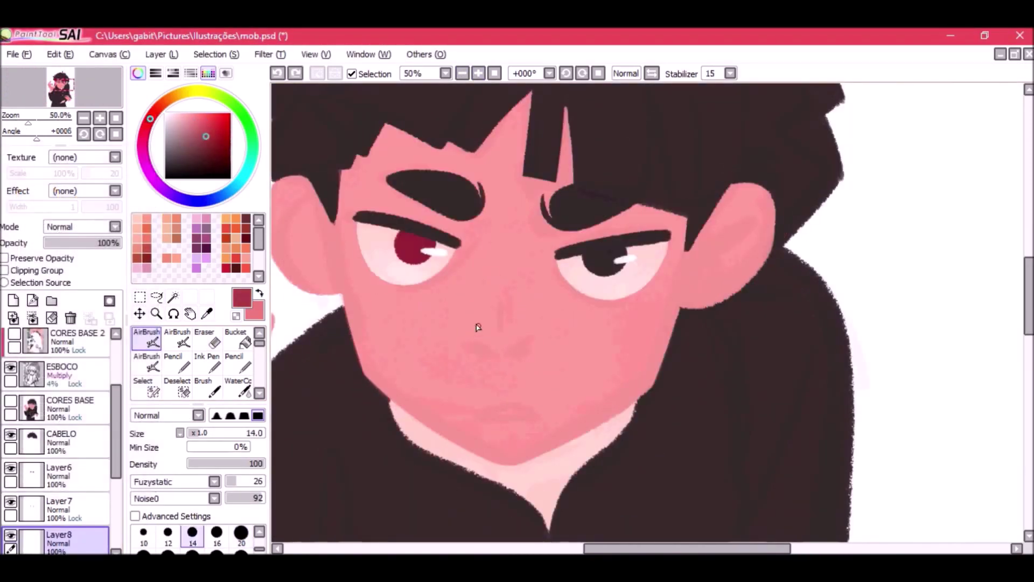
mouse_move(539, 416)
left_mouse_down()
mouse_move(480, 420)
mouse_move(538, 418)
left_mouse_up()
left_click(462, 73)
left_click(478, 74)
key("ctrl+z")
left_click(168, 533)
left_click(462, 73)
left_click_drag(548, 310, 549, 317)
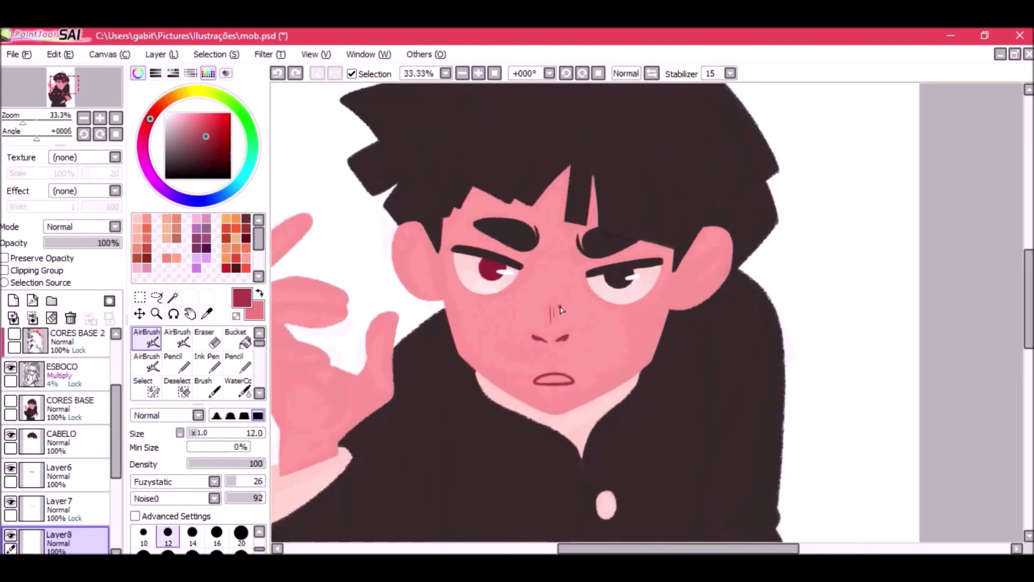
key("ctrl+z")
Draw the inner contour lines of both ears in dark red with the brush size set to 14.
key("bracketright")
left_click_drag(405, 246, 427, 266)
left_click(462, 73)
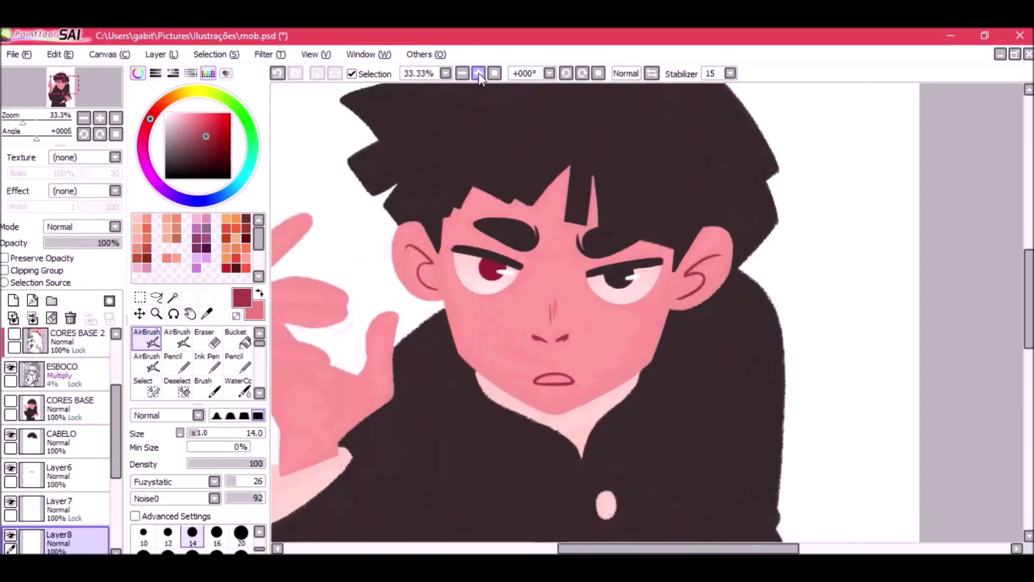
left_click(479, 73)
left_click_drag(501, 291, 594, 311)
left_click_drag(545, 273, 566, 313)
key("ctrl+z")
left_click_drag(544, 277, 566, 314)
key("ctrl+z")
Draw thin dark red wrinkle lines around and under both eyes with the Pencil at size 4.
left_click(177, 362)
left_click(241, 539)
left_click_drag(546, 281, 587, 319)
left_click_drag(546, 287, 548, 298)
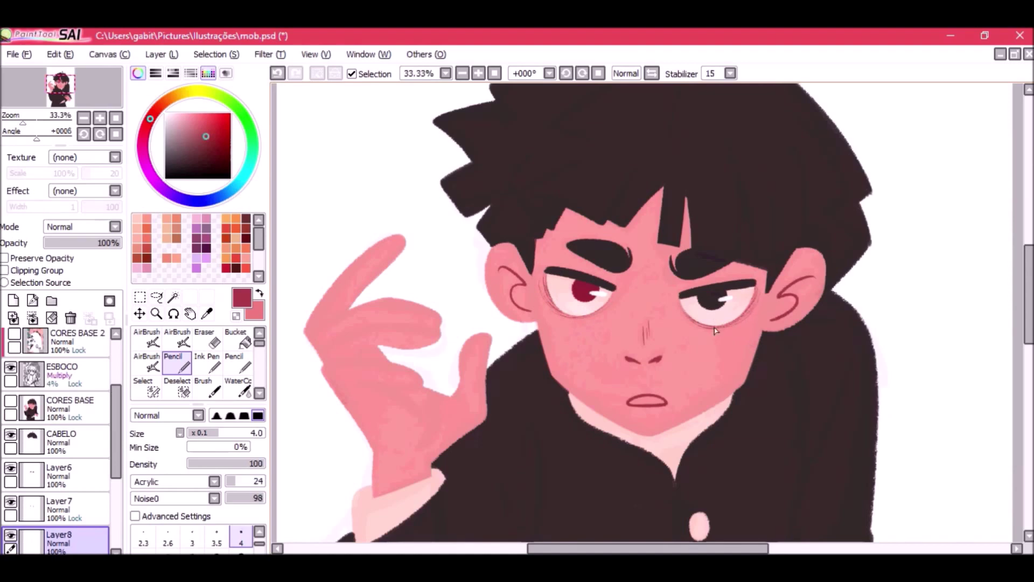
double_click(479, 74)
left_click_drag(419, 231, 416, 255)
left_click_drag(439, 309, 499, 324)
triple_click(462, 73)
left_click(479, 73)
left_click(147, 338)
left_click_drag(383, 370, 464, 359)
left_click(479, 73)
mouse_move(741, 241)
left_mouse_down()
mouse_move(563, 210)
mouse_move(808, 221)
left_mouse_up()
mouse_move(358, 358)
left_mouse_down()
mouse_move(489, 372)
mouse_move(457, 356)
left_mouse_up()
key("ctrl+z")
mouse_move(508, 396)
left_mouse_down()
mouse_move(392, 384)
mouse_move(501, 486)
left_mouse_up()
scroll(502, 485, "down", 1)
key("ctrl+z")
key("ctrl+z")
key("ctrl+z")
Draw dark red finger and palm lines on the raised hand with the AirBrush at size 12.
left_click(167, 535)
left_click_drag(455, 344, 526, 343)
mouse_move(483, 368)
left_mouse_down()
mouse_move(555, 368)
mouse_move(551, 428)
left_mouse_up()
key("ctrl+z")
mouse_move(568, 306)
left_mouse_down()
mouse_move(494, 305)
mouse_move(447, 319)
mouse_move(478, 291)
left_mouse_up()
key("ctrl+z")
triple_click(462, 73)
Draw dark red lines separating the fingers on the lowered hand.
triple_click(478, 73)
mouse_move(722, 409)
left_mouse_down()
mouse_move(558, 271)
mouse_move(569, 355)
left_mouse_up()
left_click_drag(581, 253, 571, 359)
key("ctrl+z")
key("ctrl+z")
left_click_drag(602, 265, 591, 352)
left_click_drag(611, 239, 630, 251)
key("ctrl+z")
mouse_move(610, 239)
left_mouse_down()
mouse_move(631, 264)
mouse_move(629, 246)
left_mouse_up()
key("Home")
triple_click(462, 73)
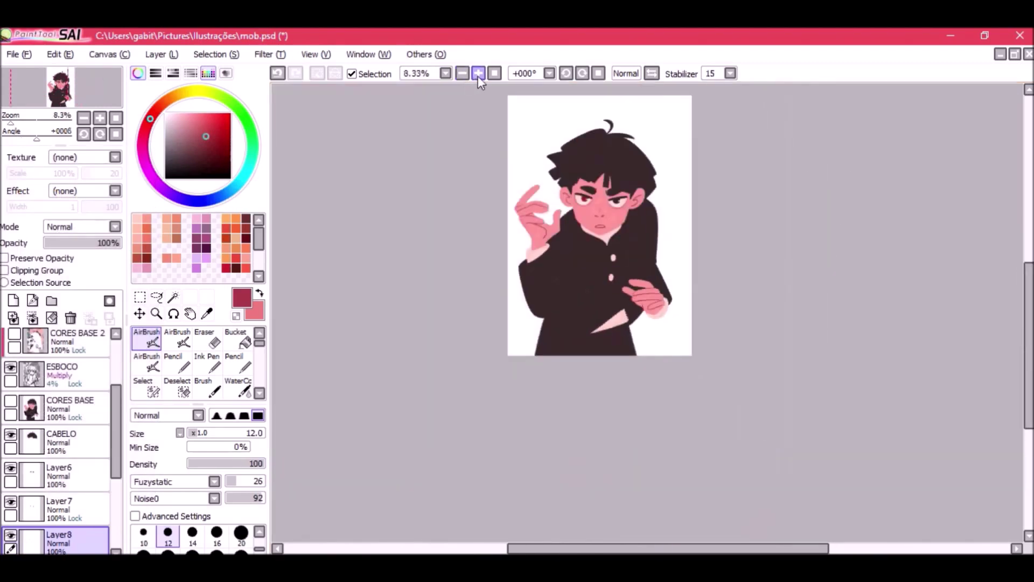
Add a new layer above PELE and make it a clipping group.
triple_click(478, 73)
left_click(479, 73)
left_click(64, 469)
left_click(13, 300)
left_click(4, 270)
Paint light pink fingernails on the raised hand with the AirBrush at size 35.
left_click(240, 533)
right_click(468, 340)
left_click(187, 113)
left_click(144, 551)
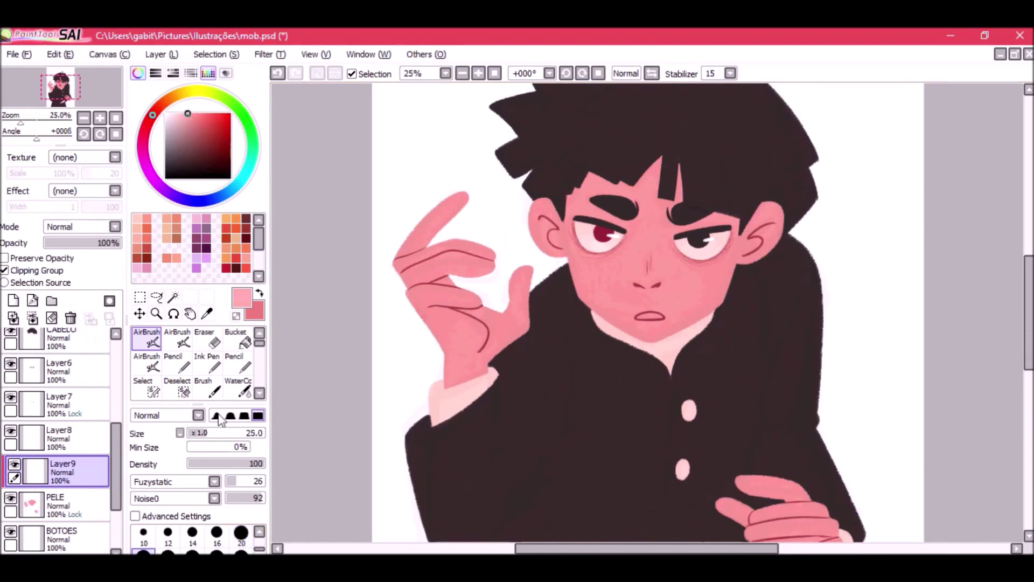
left_click_drag(463, 193, 450, 200)
left_click(192, 551)
key("ctrl+z")
left_click_drag(469, 295, 480, 302)
left_click_drag(528, 270, 532, 279)
Paint light pink fingernails on the lowered hand.
left_click_drag(640, 369, 548, 304)
key("ctrl+z")
left_click_drag(661, 412, 649, 416)
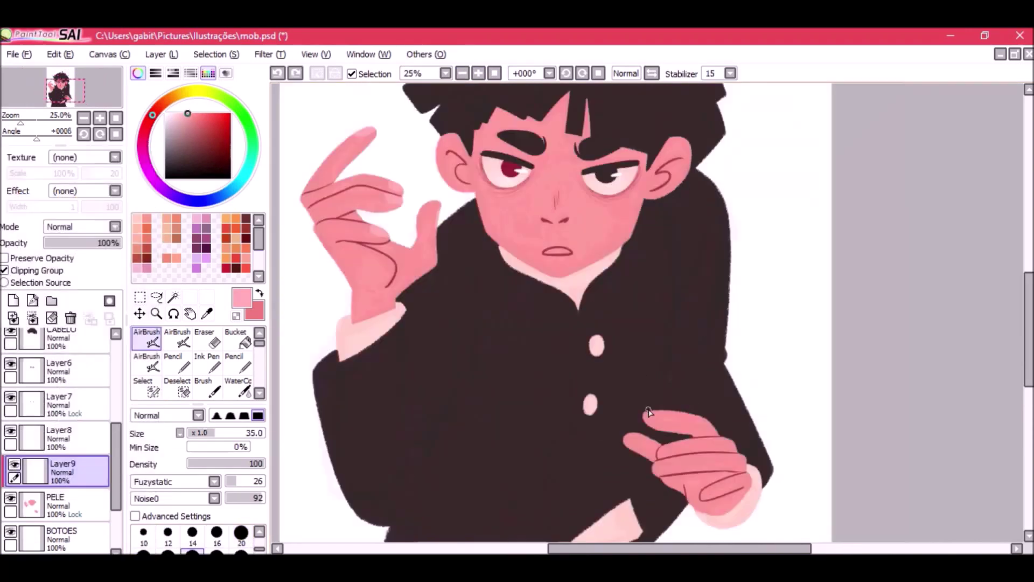
left_click_drag(661, 469, 653, 463)
left_click(462, 73)
Add another clipping-group layer directly above PELE and set the brush size to 50.
mouse_move(118, 463)
left_mouse_down()
mouse_move(119, 412)
mouse_move(117, 464)
left_mouse_up()
left_click(70, 505)
left_click(13, 300)
left_click(4, 271)
left_click(242, 551)
double_click(478, 73)
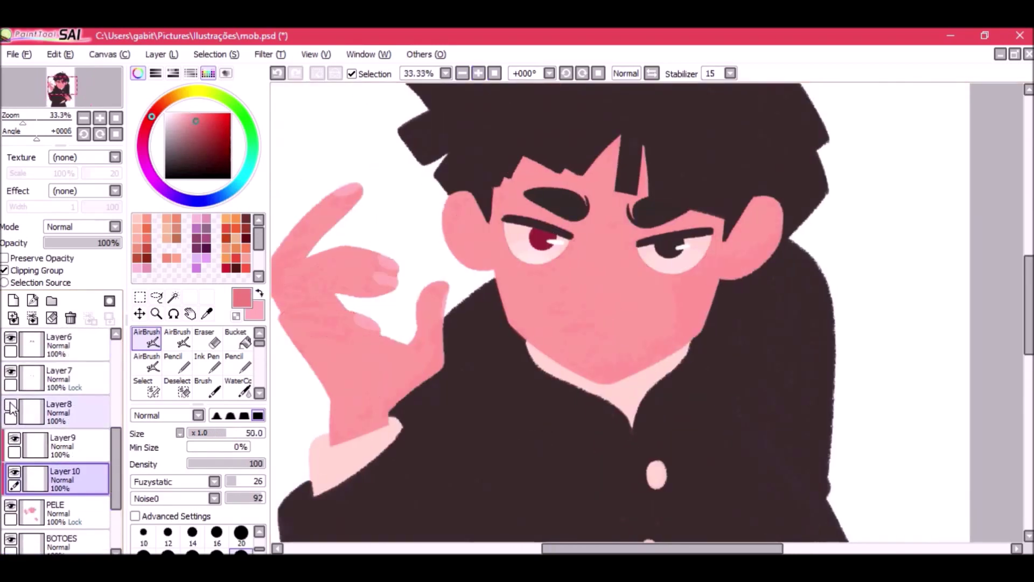
Fill the teeth inside the mouth with the very pale pink colour on Layer9.
left_click(67, 445)
left_click(259, 293)
left_click(143, 552)
left_click_drag(593, 353, 618, 351)
left_click(462, 73)
left_click(478, 73)
Paint darker pink shadows on the fingers and palm of the raised hand on Layer10, down to brush size 35.
left_click(68, 479)
left_click(260, 294)
left_click_drag(321, 305, 342, 306)
left_click_drag(351, 341, 386, 357)
mouse_move(387, 345)
left_mouse_down()
mouse_move(388, 387)
mouse_move(384, 372)
left_mouse_up()
left_click(208, 339)
left_click(148, 339)
left_click(192, 550)
left_click_drag(425, 333, 404, 352)
left_click(462, 74)
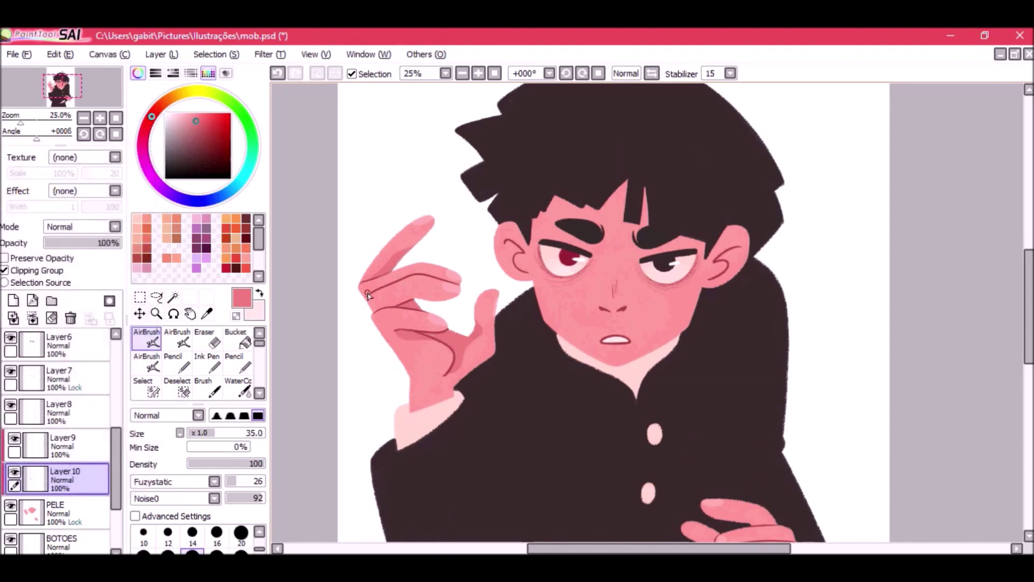
Shade the raised hand's wrist and both ears in darker pink with the brush at size 50.
left_click(462, 73)
left_click(479, 73)
left_click(241, 550)
left_click_drag(454, 385, 431, 403)
key("ctrl+z")
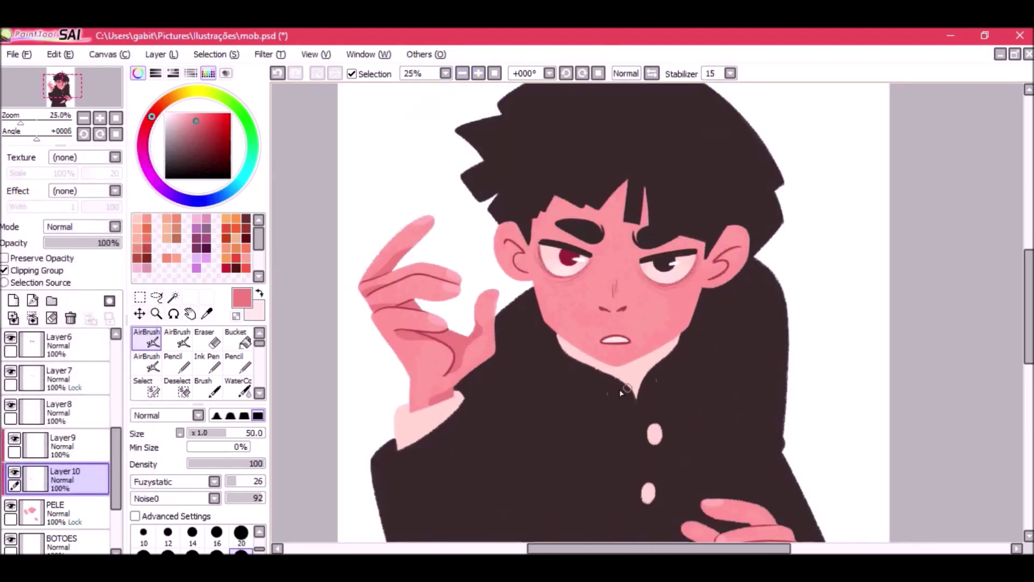
left_click_drag(542, 411, 443, 394)
key("ctrl+z")
mouse_move(418, 215)
left_mouse_down()
mouse_move(433, 284)
mouse_move(414, 237)
mouse_move(417, 259)
left_mouse_up()
key("ctrl+z")
left_click_drag(622, 222, 615, 265)
Add soft darker pink shading around the eyes and forehead with the half-density AirBrush, using sizes 70 and 300.
left_click(146, 363)
left_click(168, 534)
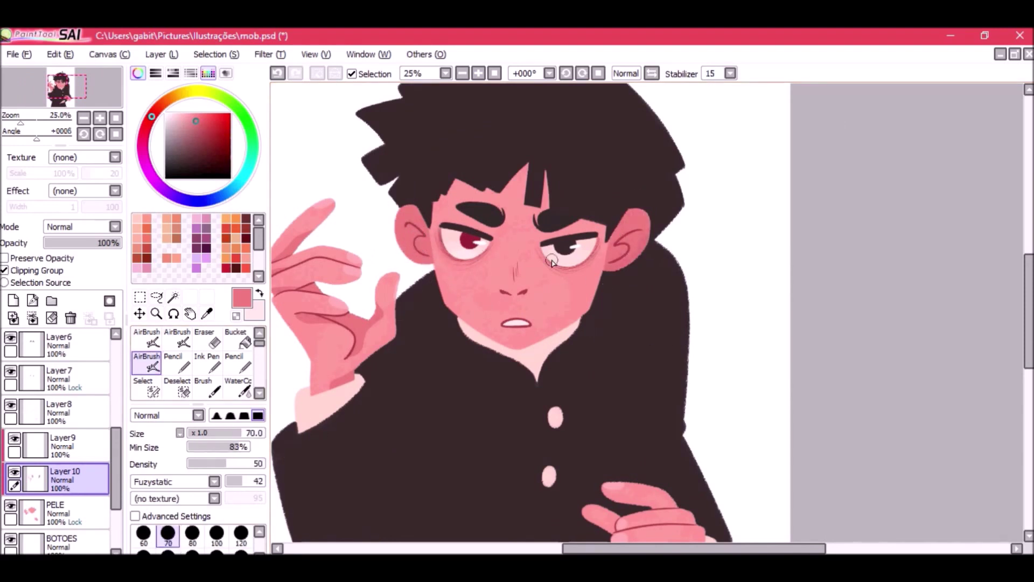
left_click_drag(345, 382, 368, 369)
left_click(168, 550)
mouse_move(462, 165)
left_mouse_down()
mouse_move(526, 196)
mouse_move(533, 250)
left_mouse_up()
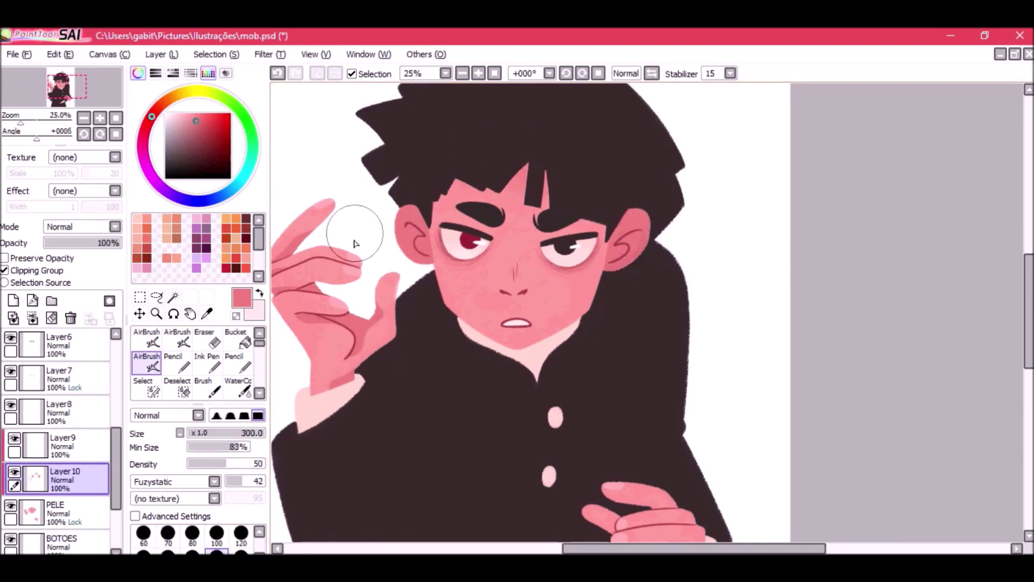
Paint darker pink shadows on the lowered hand with the full-density AirBrush at size 50.
left_click_drag(634, 468, 563, 399)
left_click_drag(637, 495, 601, 509)
left_click(146, 338)
key("ctrl+z")
left_click_drag(552, 480, 625, 483)
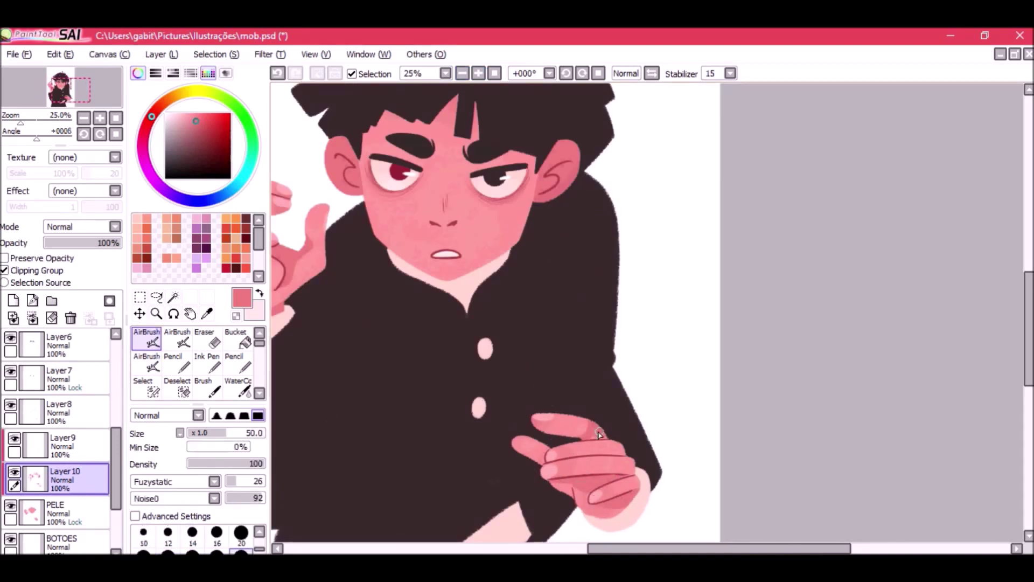
left_click_drag(454, 445, 552, 350)
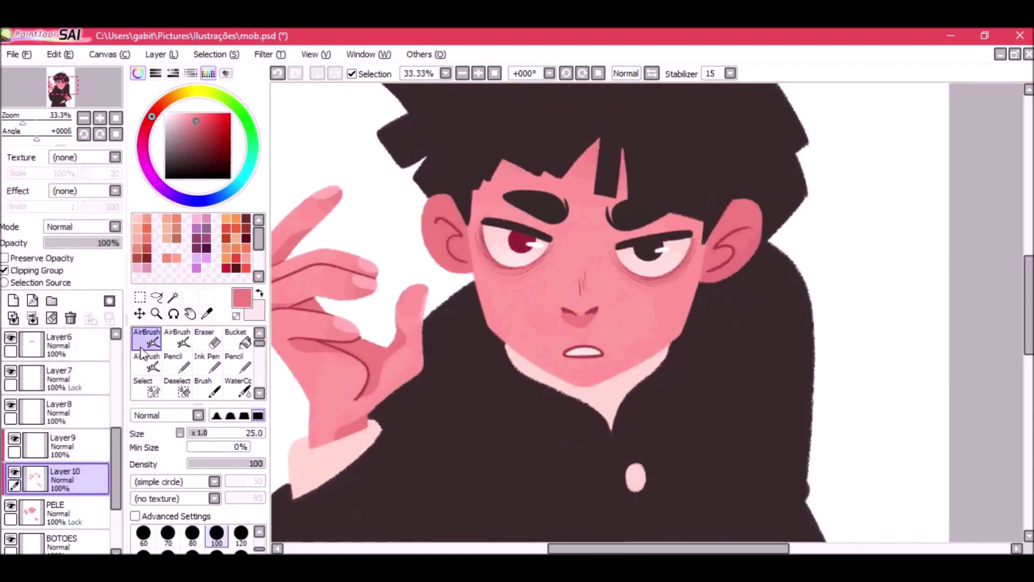
Touch up the nose with the AirBrush at size 25 and clean its line art on Layer8 with the Eraser at size 60.
left_click(142, 353)
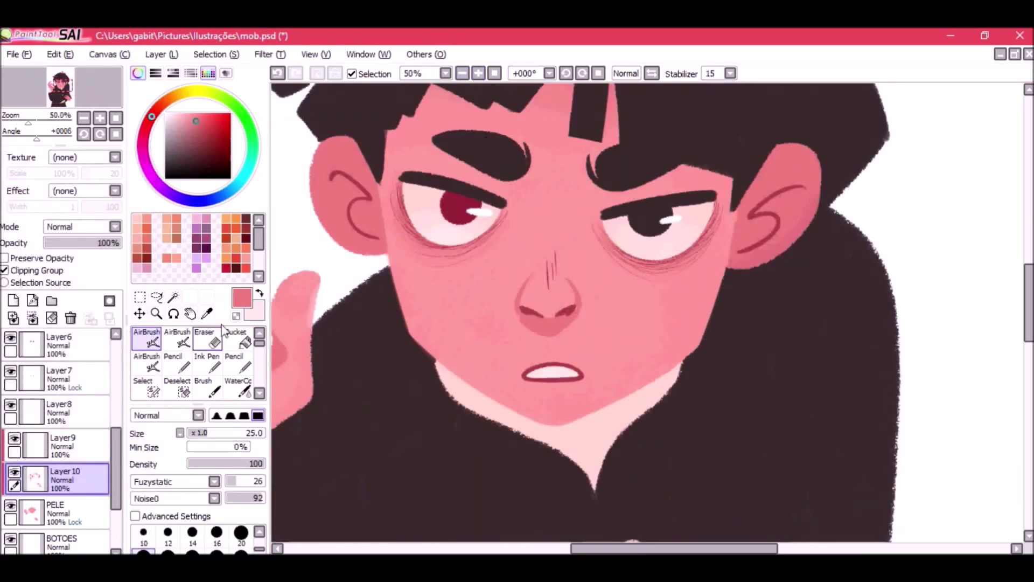
left_click(59, 412)
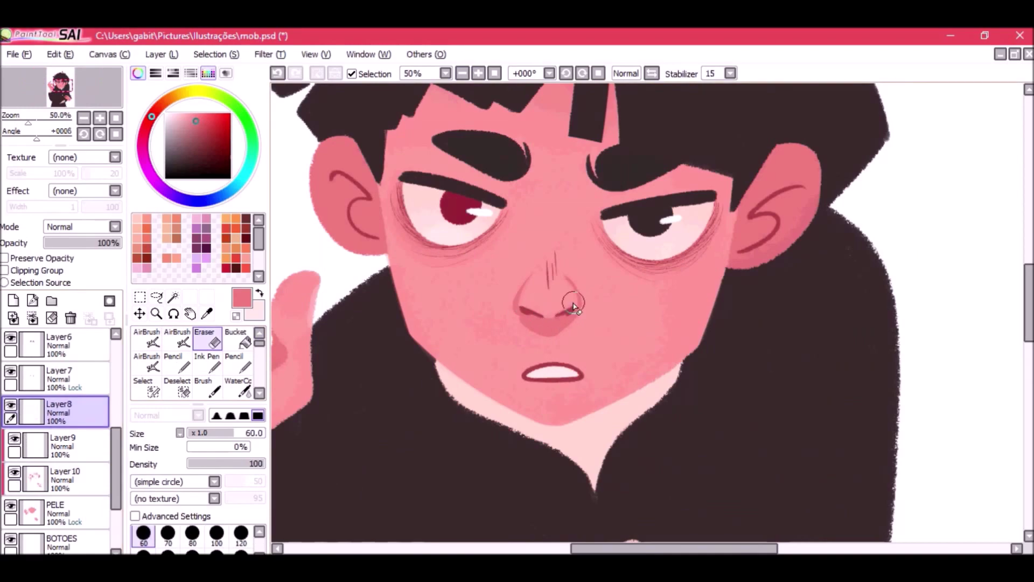
left_click(478, 74)
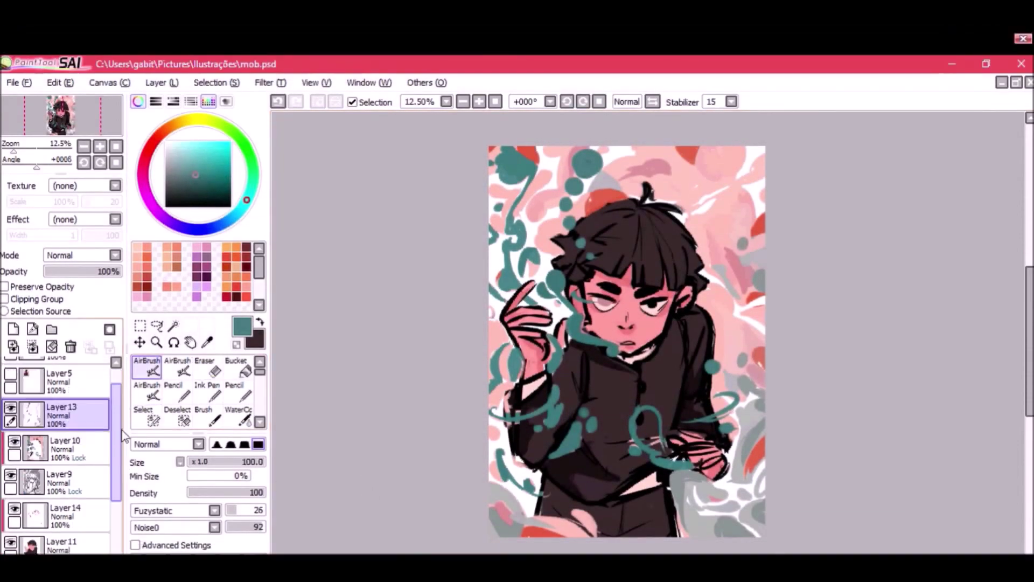
Reduce the brush size to 40.
key("bracketleft")
key("bracketleft")
key("bracketleft")
key("bracketleft")
key("bracketleft")
key("bracketleft")
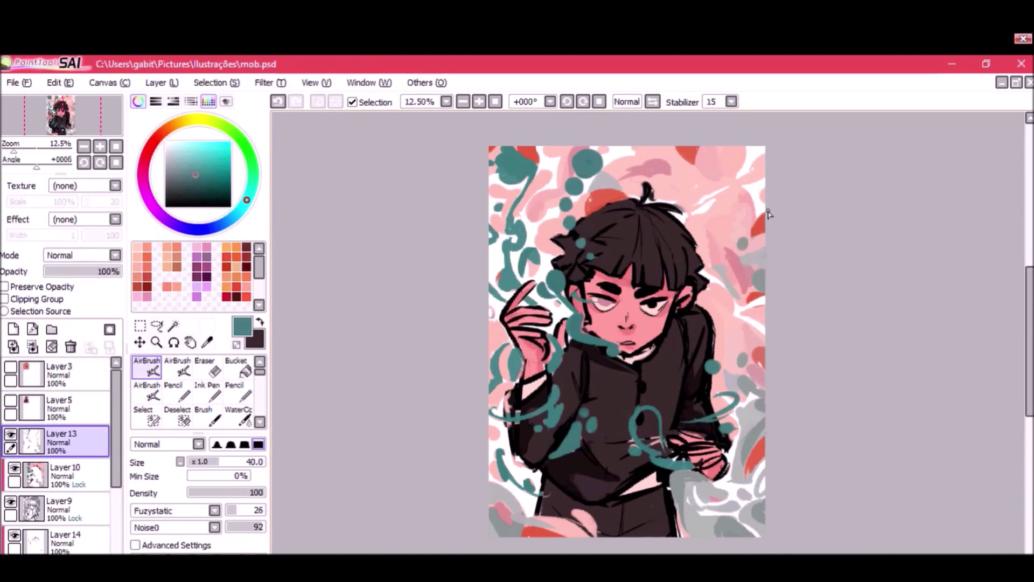
key("XF86AudioPlay")
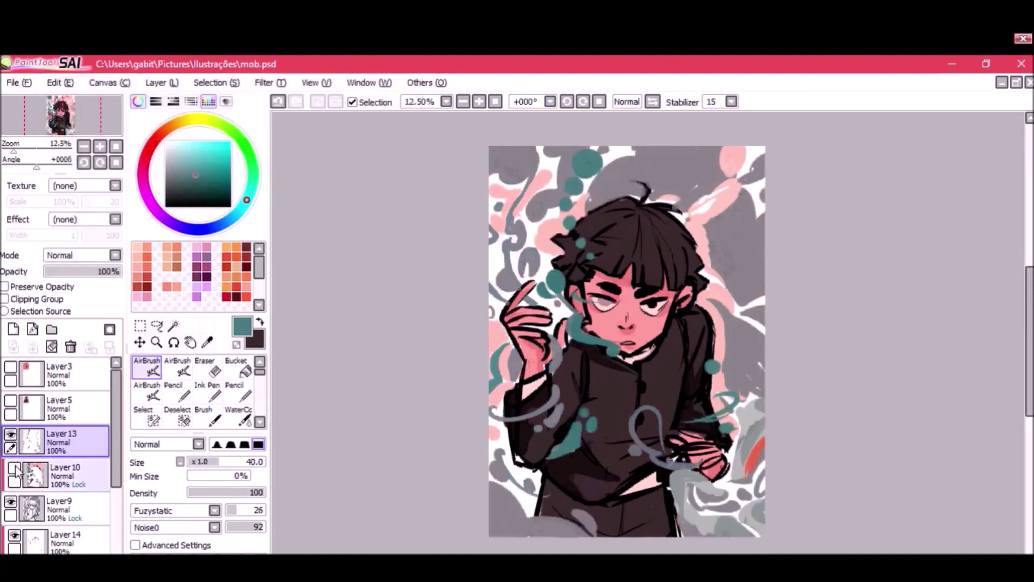
Merge the clipped Layer14 down into Layer11.
scroll(43, 449, "down", 1)
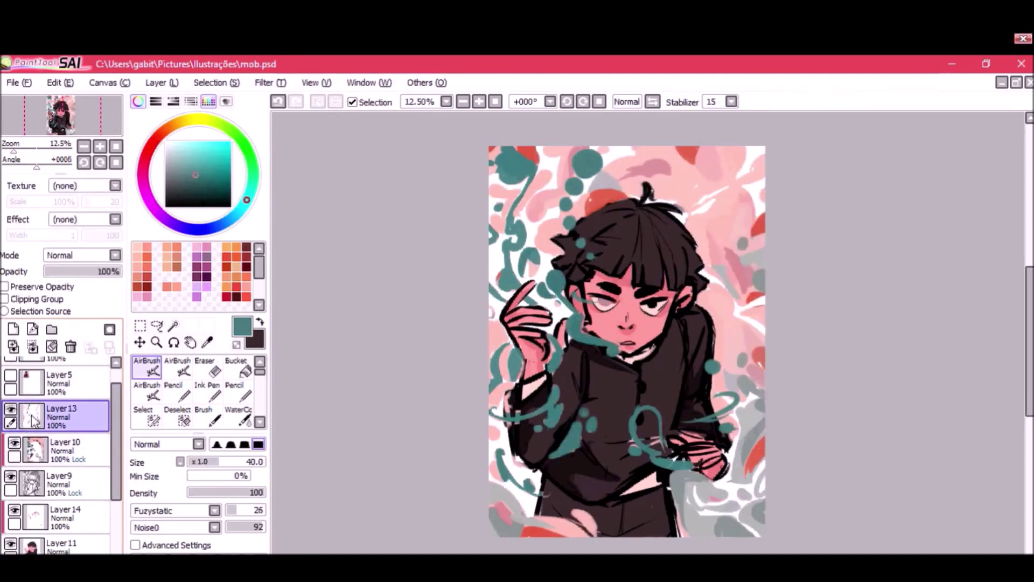
scroll(47, 457, "down", 2)
left_click(54, 461)
left_click(32, 346)
Show only the Layer9 sketch and set its blending mode to Multiply.
scroll(33, 457, "up", 1)
left_click(11, 448, "alt")
left_click(33, 461)
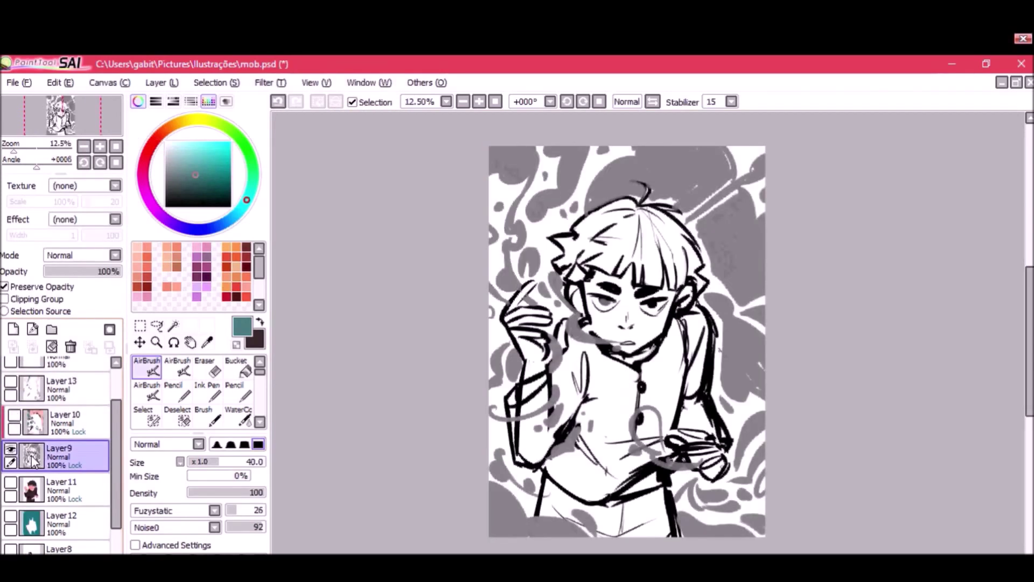
Delete the teal Layer12.
left_click(26, 519)
left_click(71, 346)
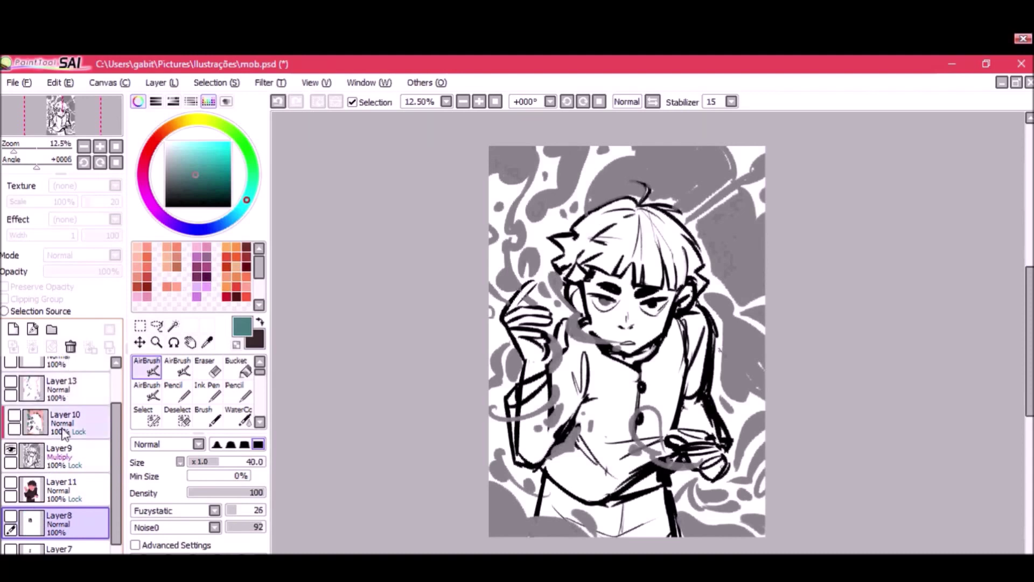
Lower the opacity of the Layer9 sketch to 7%.
left_click(25, 457)
left_click(52, 272)
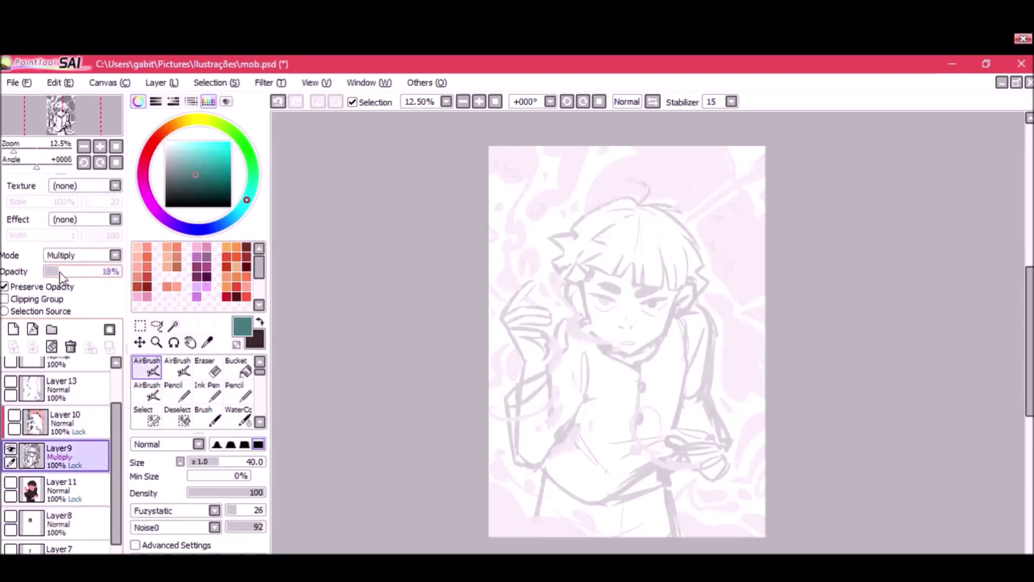
left_click_drag(51, 272, 51, 273)
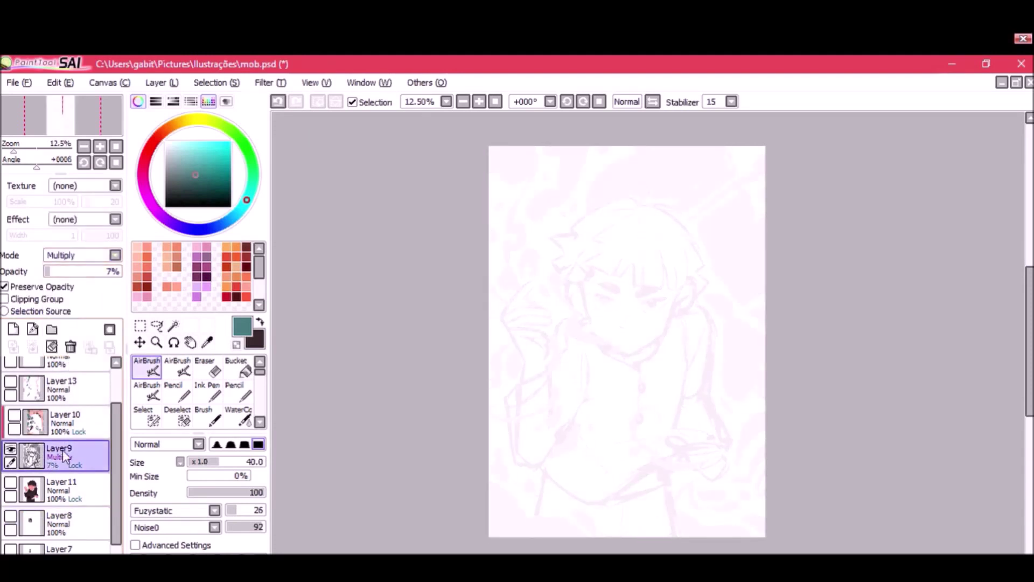
Add a new layer and move it directly below Layer11.
left_click(80, 491)
left_click(13, 329)
left_click_drag(72, 485, 86, 524)
Make Layer11 with the character's base colours visible and rename it CORES BASE.
left_click(32, 487)
left_click(11, 482)
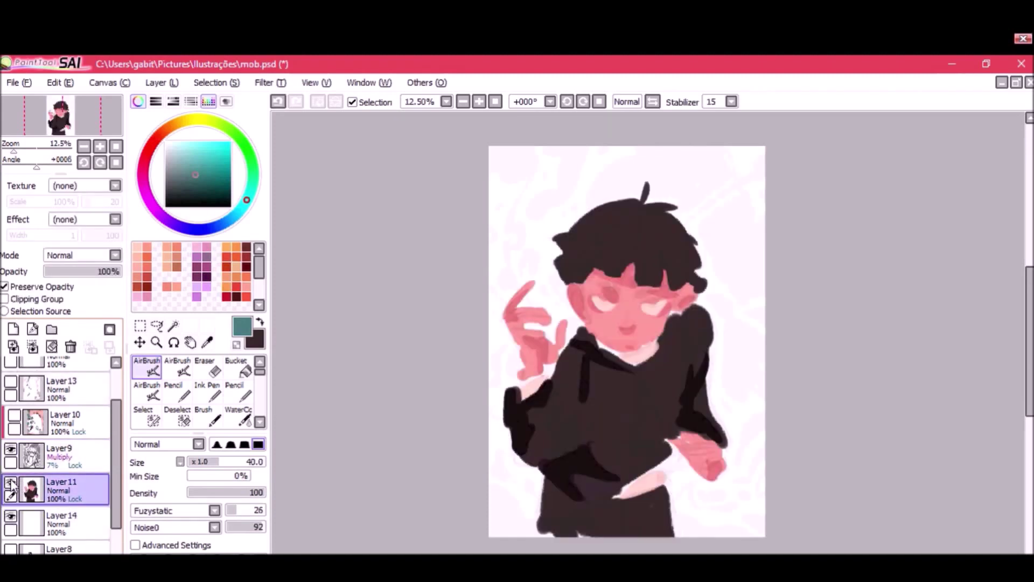
left_click(11, 483)
left_click(10, 483)
double_click(86, 484)
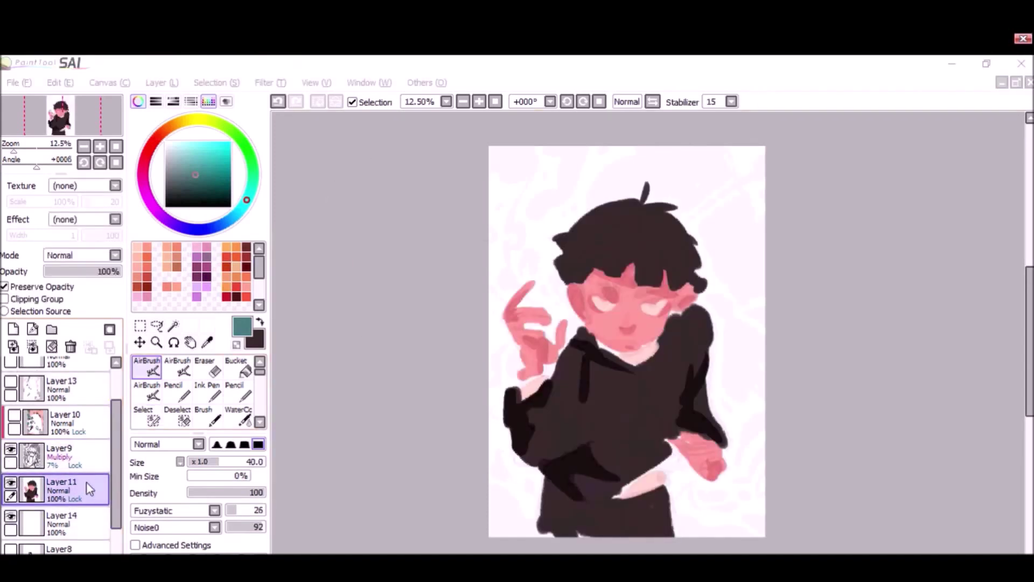
type("cORES BASE")
key("Return")
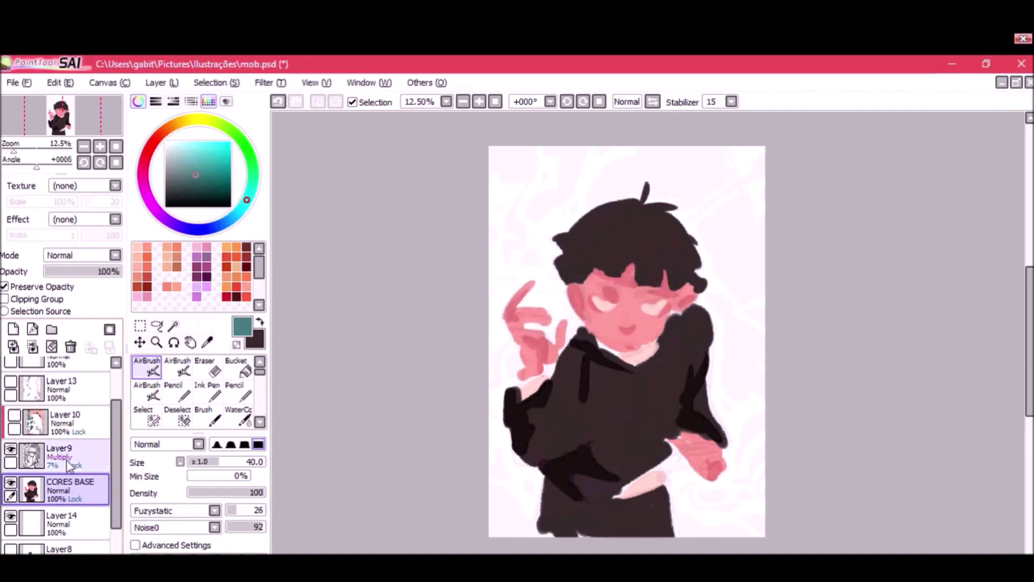
Rename the Layer9 sketch layer as ESBOCO.
left_click(75, 443)
double_click(75, 444)
type("ESBOCO")
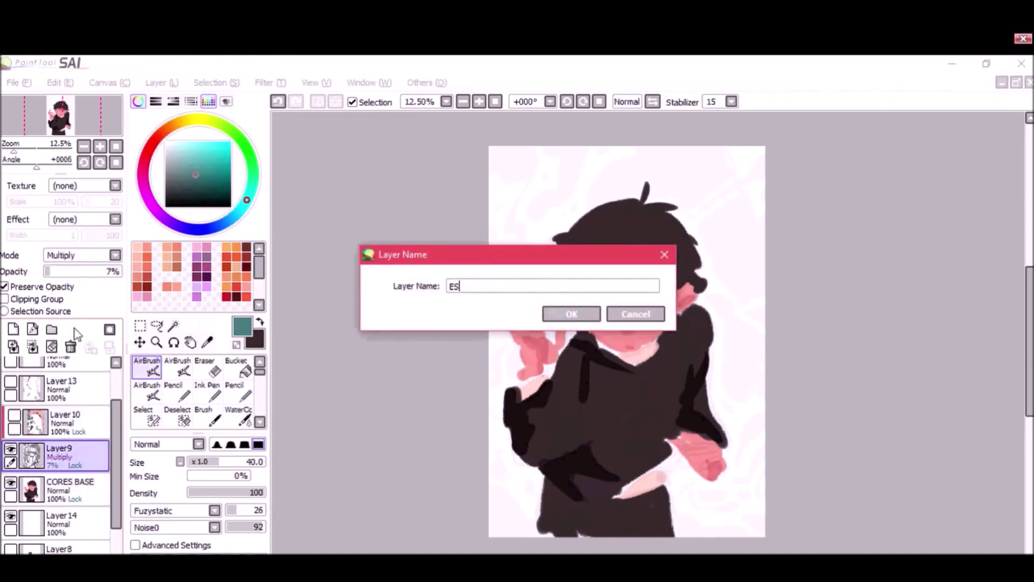
key("Return")
Rename Layer10 as CORES BASE 2 and Layer13 as CORES BASE 3.
left_click(75, 419)
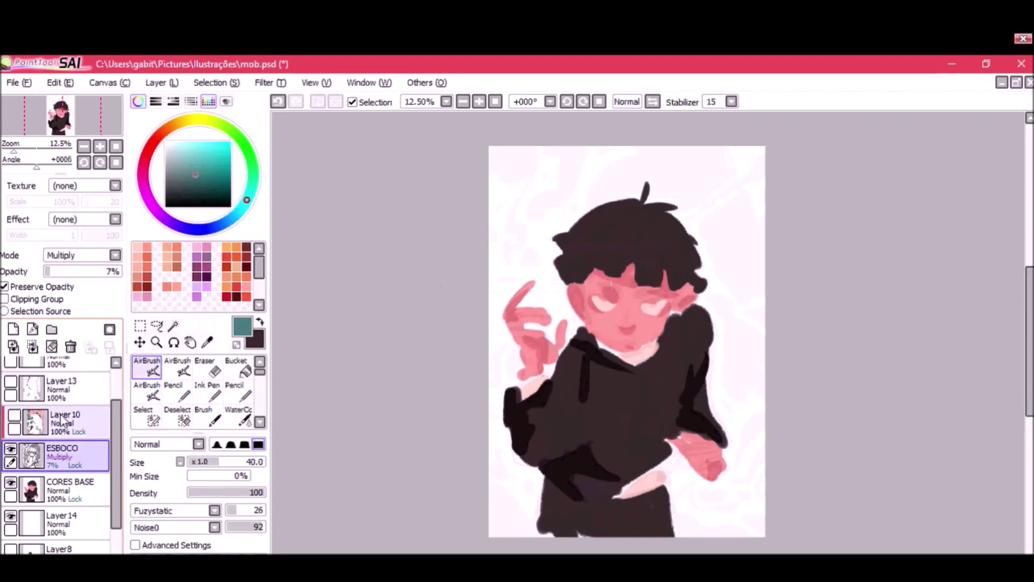
double_click(76, 419)
type("CORES BASE 2")
key("Return")
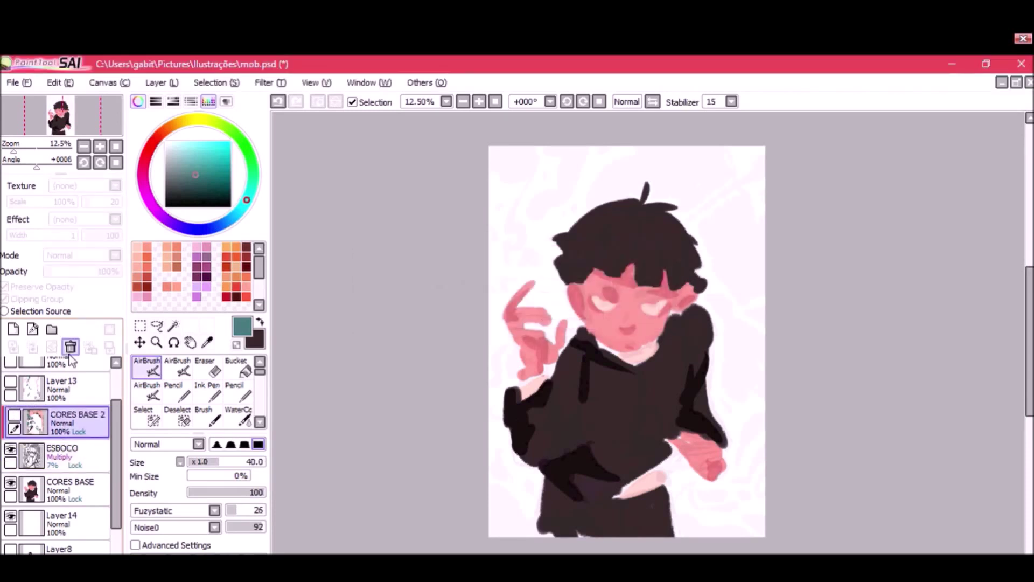
double_click(64, 387)
type("CORE")
key("Return")
Delete Layer8 and the other old layers beneath Layer14.
left_click_drag(114, 478, 111, 511)
left_click(95, 505)
left_click(72, 349)
left_click(71, 348)
left_click(71, 349)
left_click(72, 349)
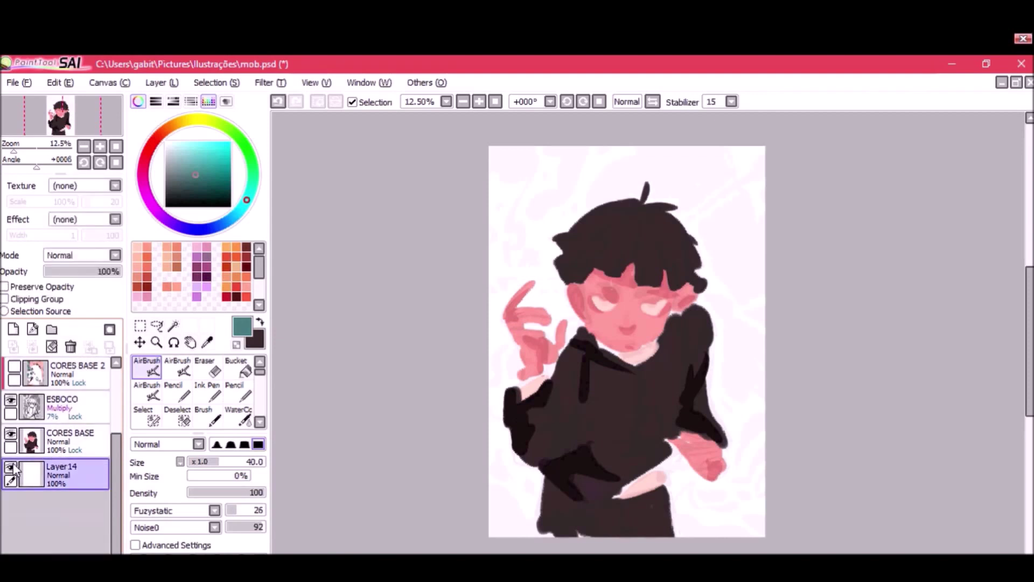
Hide the CORES BASE layer and choose crimson as the painting colour, with skin pink as the secondary colour.
right_click(637, 293)
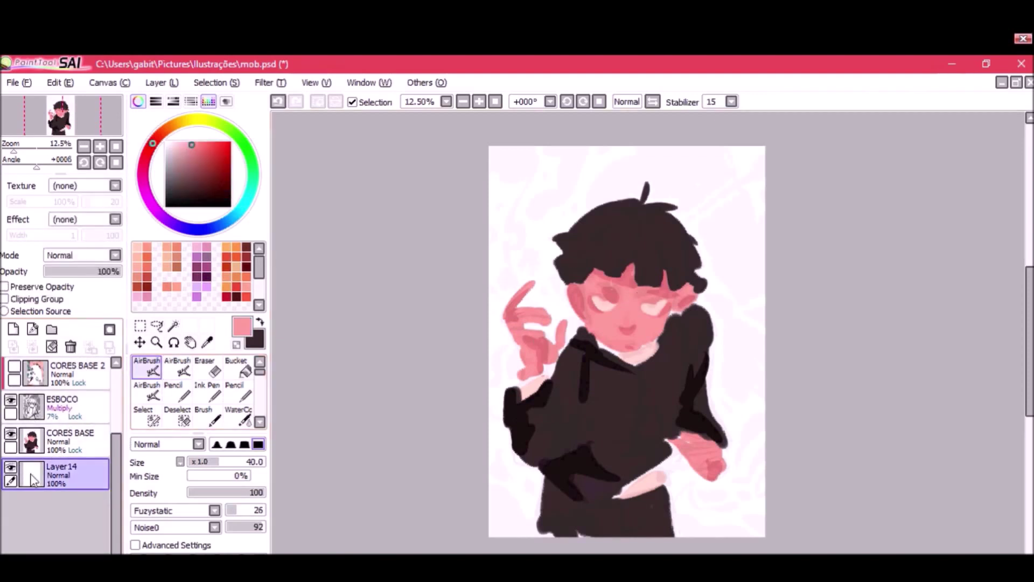
left_click(11, 434)
left_click(261, 324)
left_click(233, 292)
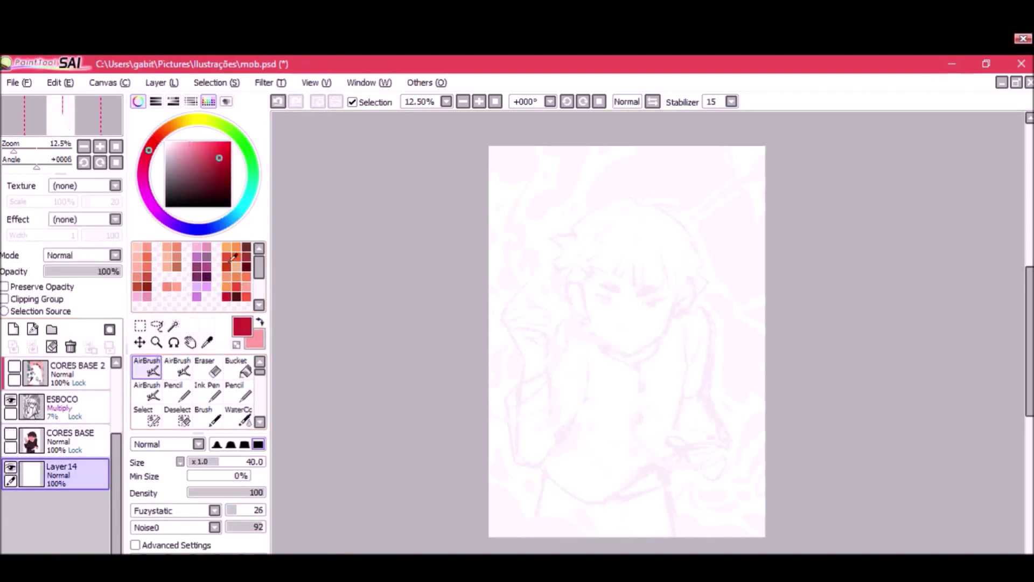
Outline the ear on the left side of the face on Layer14 in crimson with a size 35 AirBrush, following the sketch.
left_click(479, 102)
left_click_drag(523, 225, 518, 254)
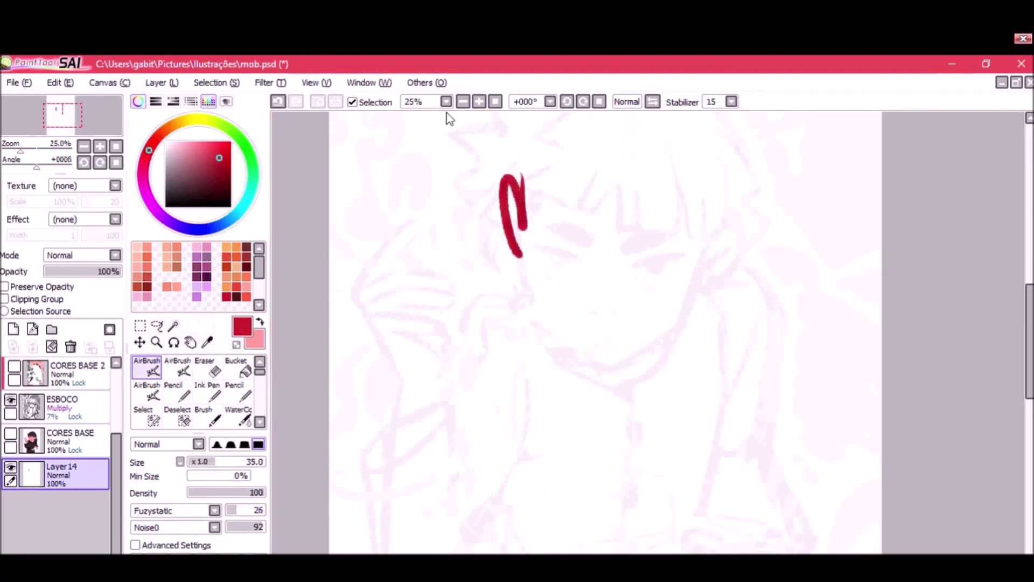
scroll(476, 364, "up", 1)
left_click_drag(526, 363, 444, 310)
key("ctrl+z")
key("bracketright")
key("bracketright")
left_click_drag(401, 268, 431, 389)
key("bracketleft")
key("bracketleft")
key("ctrl+z")
key("ctrl+z")
Outline both sides of the jaw down to the pointed chin and the ear on the right side in crimson.
mouse_move(412, 322)
left_mouse_down()
mouse_move(431, 386)
mouse_move(505, 421)
left_mouse_up()
key("ctrl+z")
left_click_drag(430, 382, 508, 432)
left_click_drag(636, 310, 616, 384)
left_click_drag(618, 383, 516, 434)
key("ctrl+z")
key("ctrl+z")
left_click_drag(617, 382, 523, 436)
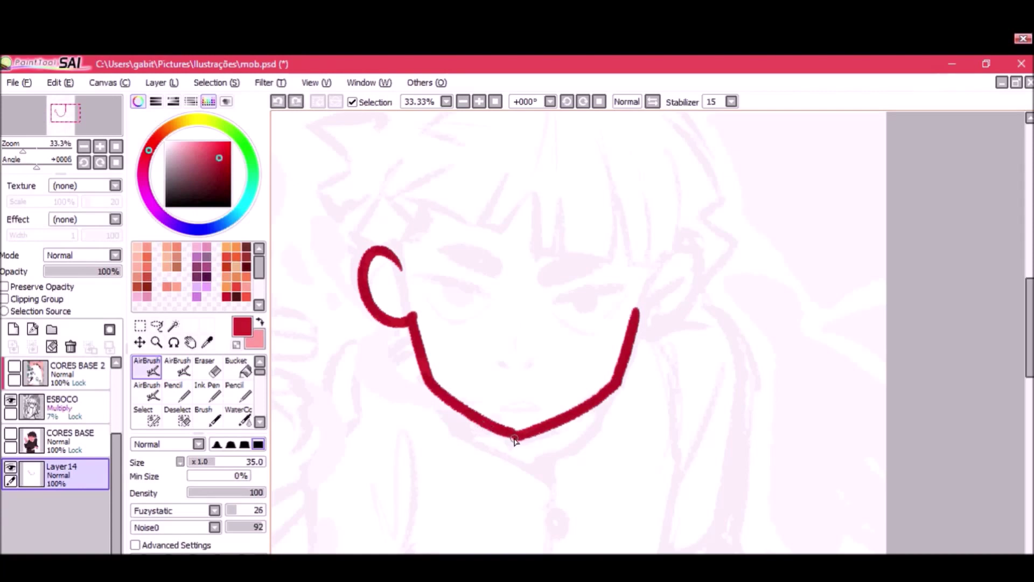
mouse_move(658, 271)
left_mouse_down()
mouse_move(699, 280)
mouse_move(637, 323)
left_mouse_up()
Fill the whole face, forehead and both ears with crimson, enlarging the AirBrush to size 60.
key("bracketright")
mouse_move(377, 280)
left_mouse_down()
mouse_move(430, 226)
mouse_move(433, 294)
mouse_move(549, 414)
left_mouse_up()
mouse_move(597, 374)
left_mouse_down()
mouse_move(565, 404)
mouse_move(630, 302)
mouse_move(659, 302)
mouse_move(673, 280)
mouse_move(631, 290)
mouse_move(615, 189)
left_mouse_up()
left_click_drag(615, 189, 625, 300)
key("bracketright")
key("bracketright")
key("bracketright")
mouse_move(457, 230)
left_mouse_down()
mouse_move(521, 238)
mouse_move(577, 286)
mouse_move(582, 376)
mouse_move(457, 272)
mouse_move(531, 307)
mouse_move(574, 312)
left_mouse_up()
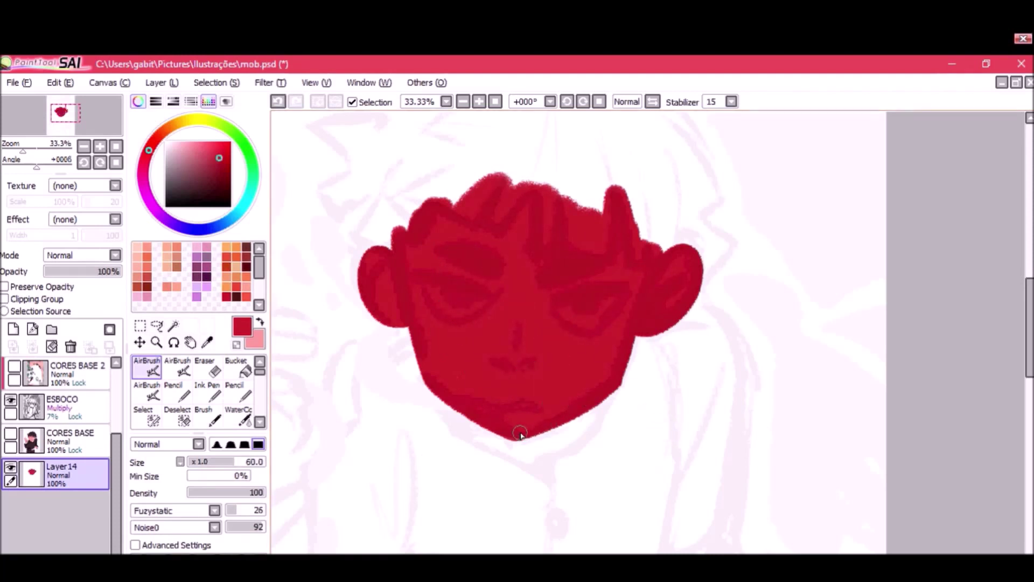
left_click_drag(533, 436, 589, 404)
key("ctrl+z")
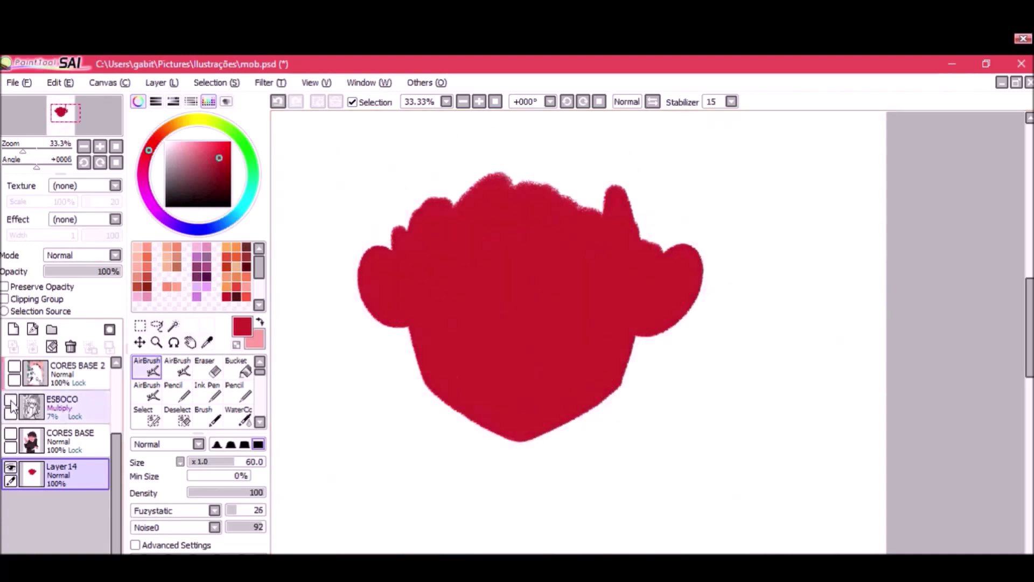
Trim the jaw edge with the Eraser at size 120, checking the silhouette with the ESBOCO sketch hidden.
key("e")
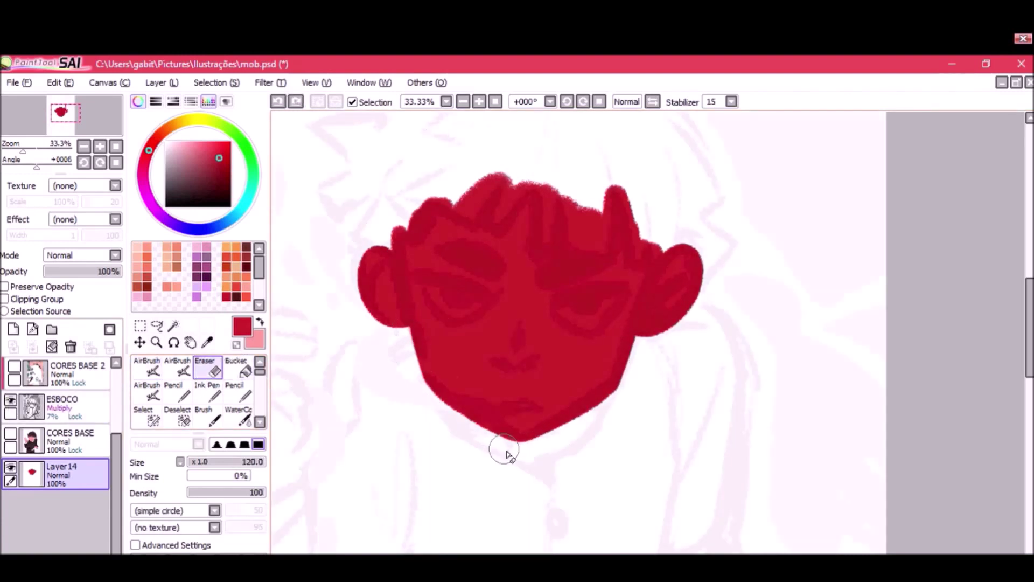
left_click_drag(423, 383, 528, 452)
key("ctrl+z")
left_click(11, 400)
left_click(11, 400)
mouse_move(430, 386)
left_mouse_down()
mouse_move(530, 451)
mouse_move(731, 381)
left_mouse_up()
Paint the raised hand with its fingers, thumb, palm and wrist in crimson using the size 35 AirBrush.
key("b")
left_click_drag(406, 424, 509, 362)
key("ctrl+z")
mouse_move(450, 414)
left_mouse_down()
mouse_move(496, 366)
mouse_move(483, 337)
left_mouse_up()
left_click_drag(494, 303, 492, 350)
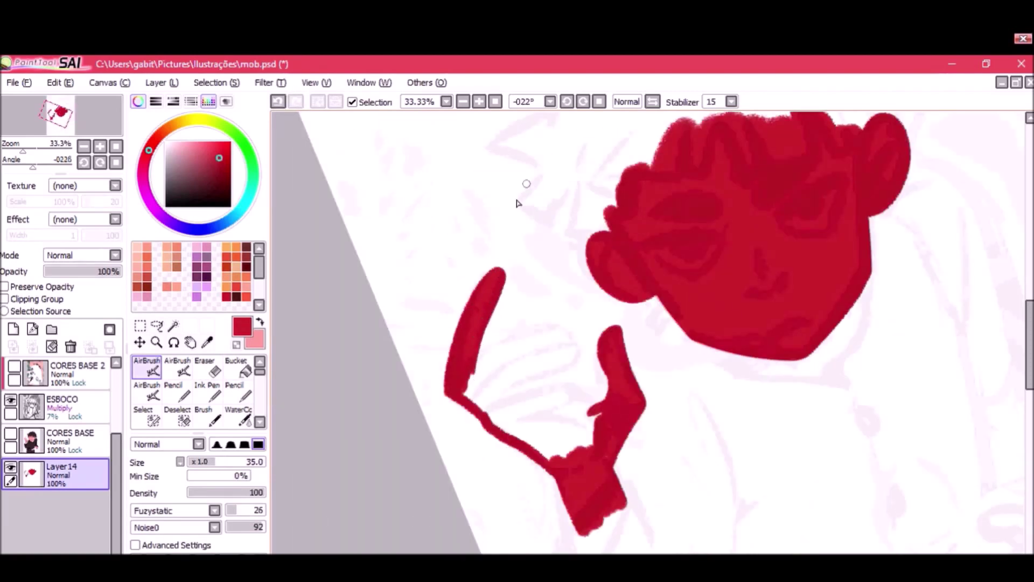
left_click(567, 102)
left_click(567, 102)
mouse_move(533, 385)
left_mouse_down()
mouse_move(558, 307)
mouse_move(564, 366)
mouse_move(546, 358)
mouse_move(556, 408)
left_mouse_up()
left_click(599, 102)
left_click_drag(575, 295, 597, 338)
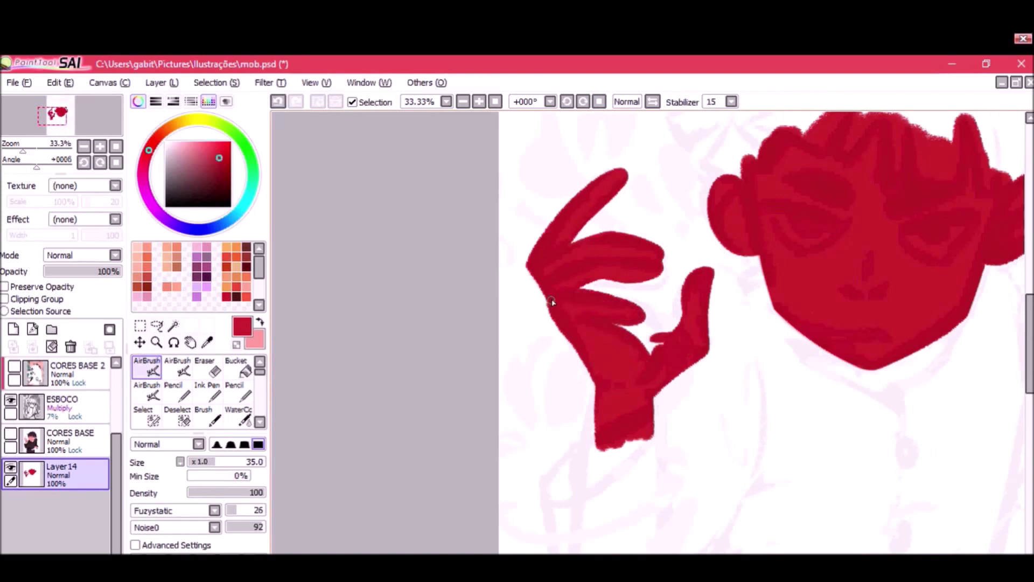
left_click_drag(626, 322, 659, 337)
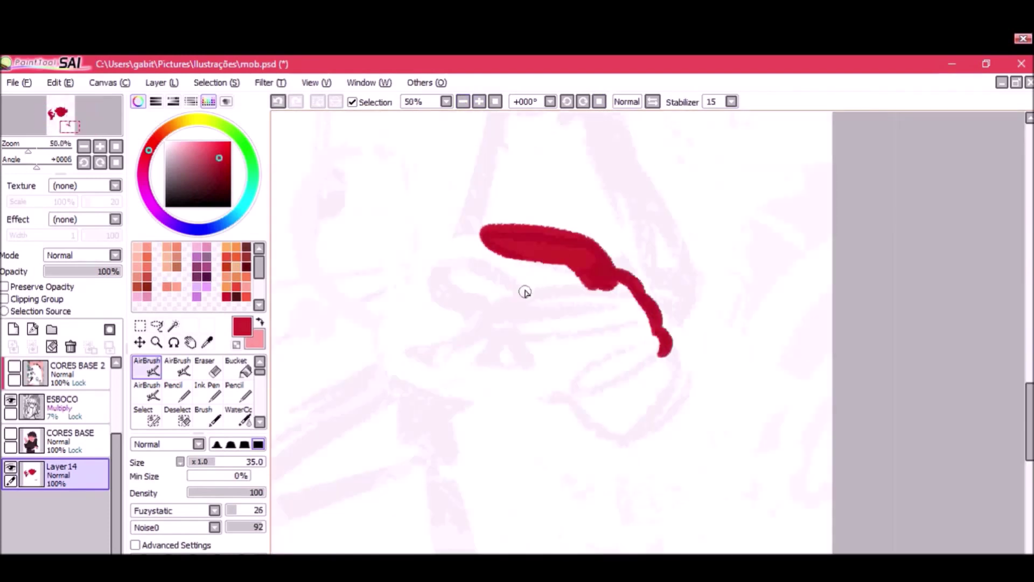
Paint the lower hand's fingers and palm in solid crimson, rotating the canvas to follow the sketched finger directions.
left_click_drag(496, 265, 512, 307)
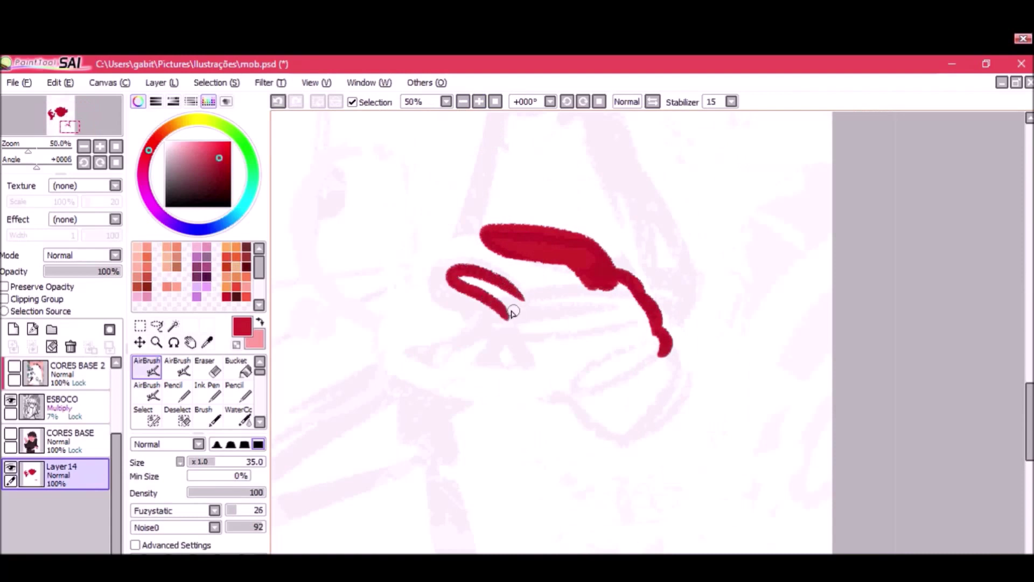
key("ctrl+z")
left_click(567, 102)
left_click(566, 101)
mouse_move(595, 249)
left_mouse_down()
mouse_move(544, 323)
mouse_move(544, 345)
mouse_move(572, 344)
mouse_move(607, 234)
mouse_move(570, 300)
mouse_move(676, 247)
mouse_move(654, 330)
mouse_move(665, 272)
mouse_move(614, 267)
left_mouse_up()
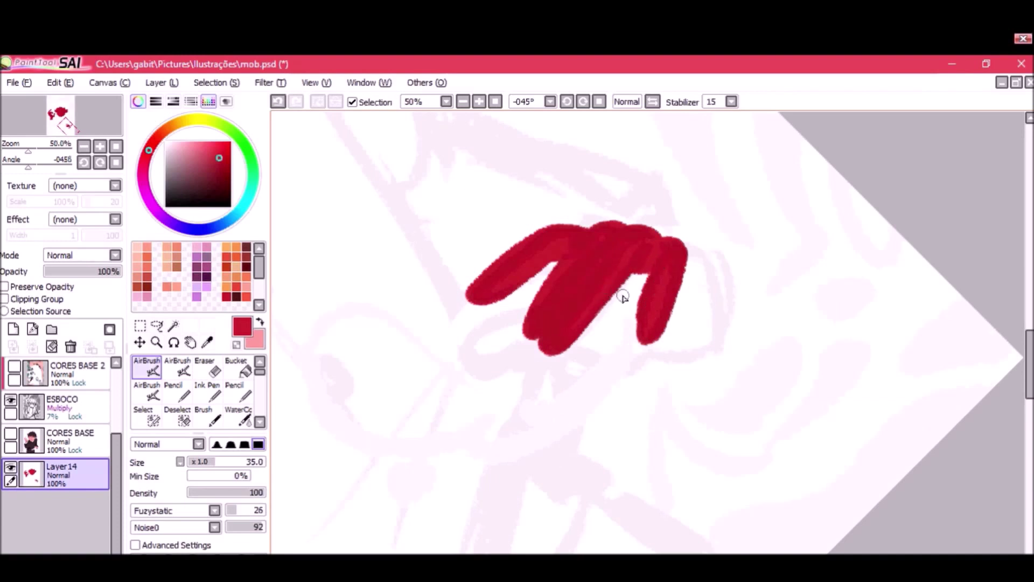
left_click(598, 101)
left_click_drag(573, 231, 539, 237)
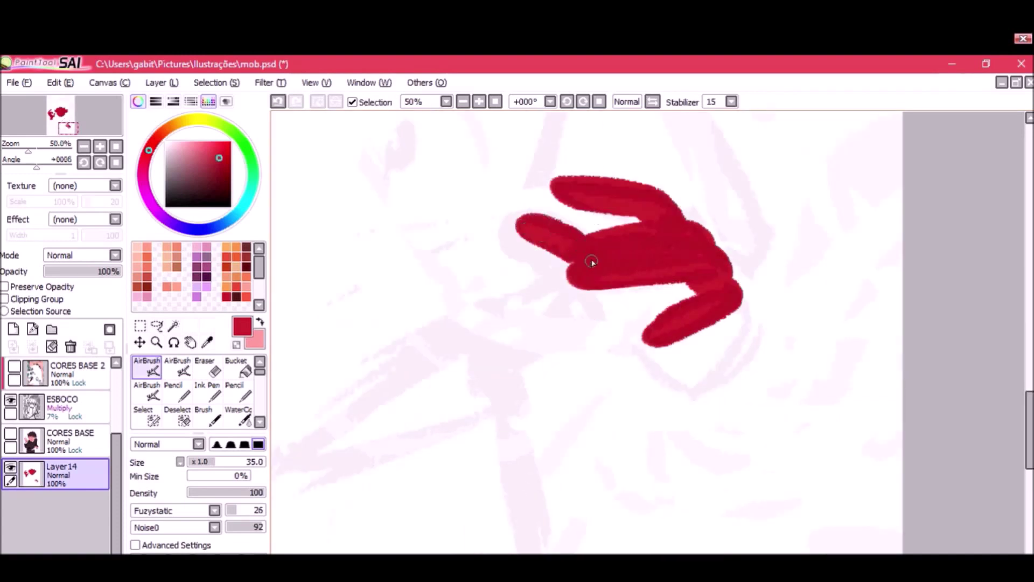
mouse_move(624, 309)
left_mouse_down()
mouse_move(638, 288)
mouse_move(602, 292)
left_mouse_up()
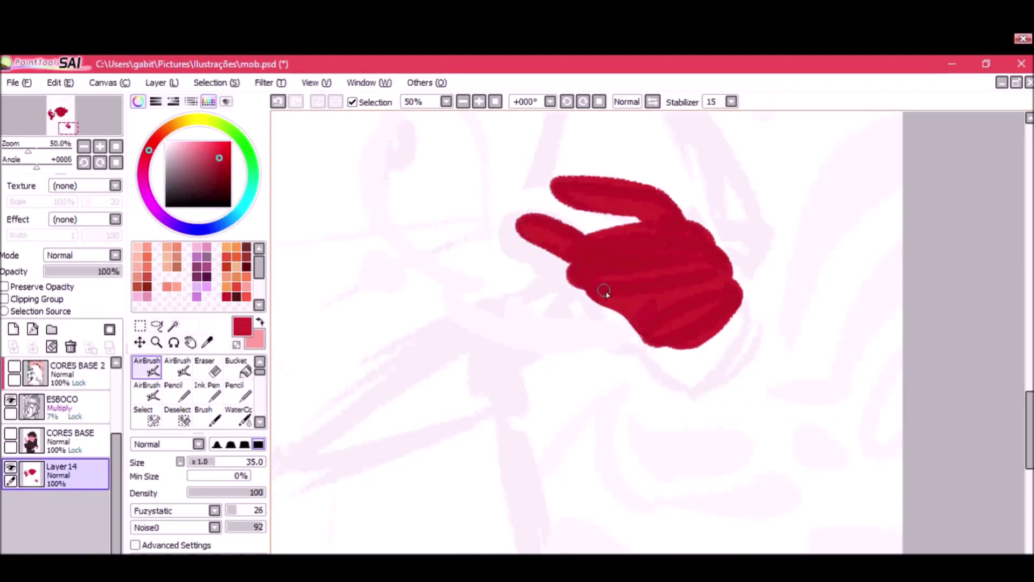
Lasso the lower hand, adjust its size and position with a free transform, and clear the selection.
left_click(463, 101)
left_click(479, 101)
left_click(479, 101)
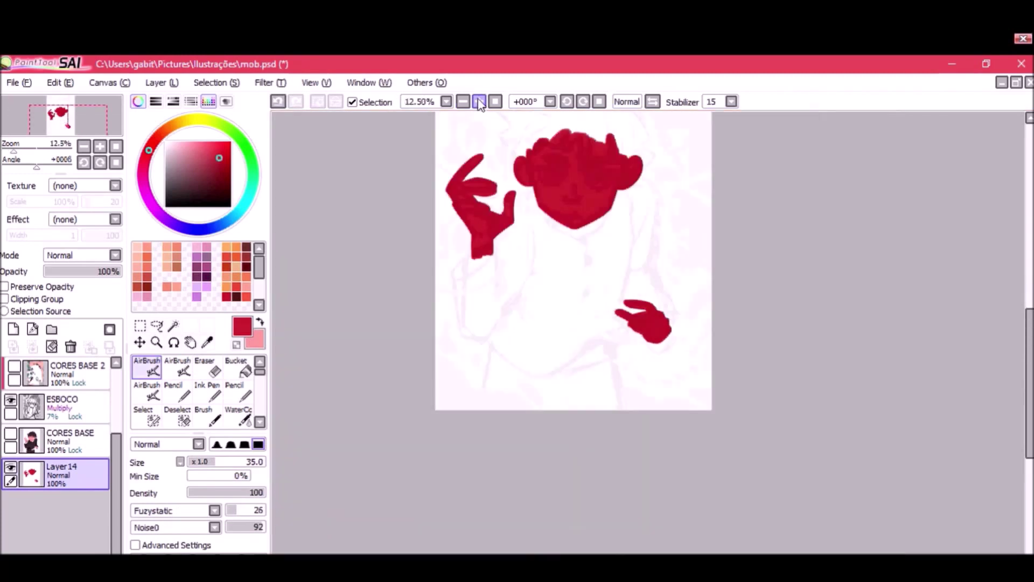
left_click(479, 101)
left_click_drag(499, 158, 519, 224)
key("ctrl+t")
left_click_drag(625, 350, 616, 346)
left_click_drag(664, 373, 660, 348)
left_click_drag(672, 411, 673, 414)
left_click_drag(616, 351, 614, 348)
key("Return")
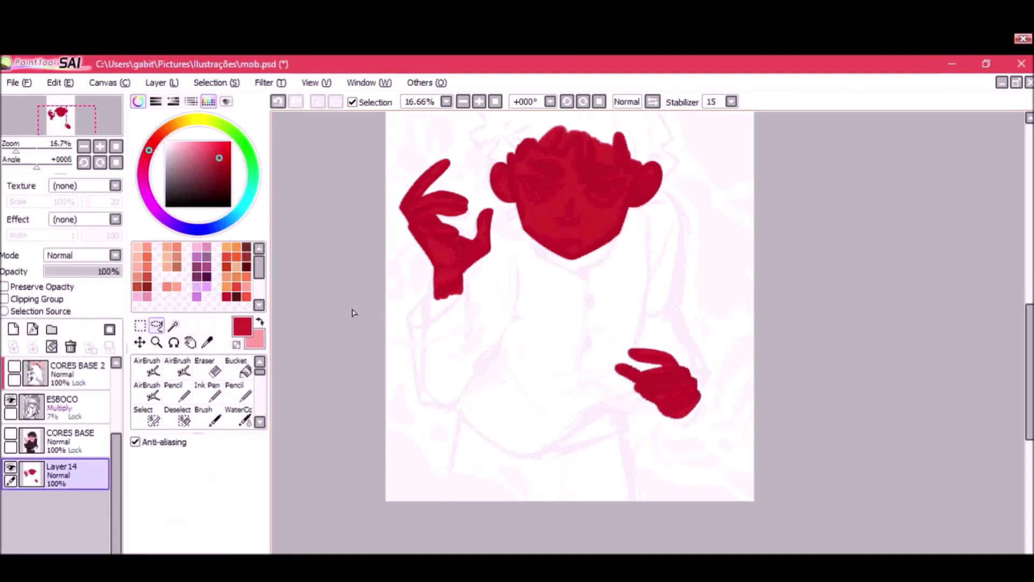
left_click(318, 102)
Rename Layer14 as PELE and Layer15 above it as CABELO.
left_click(465, 101)
left_click(497, 101)
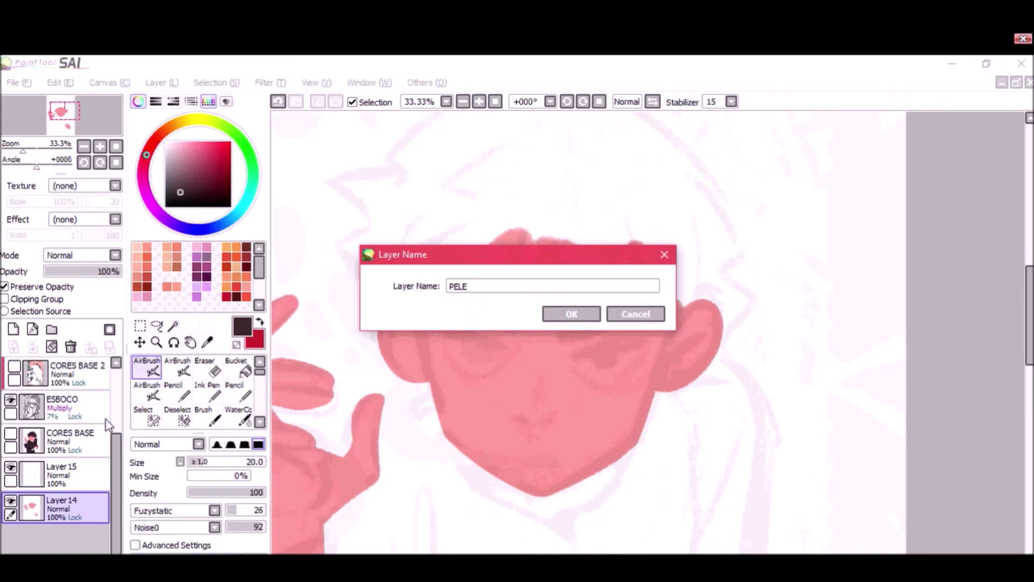
key("Return")
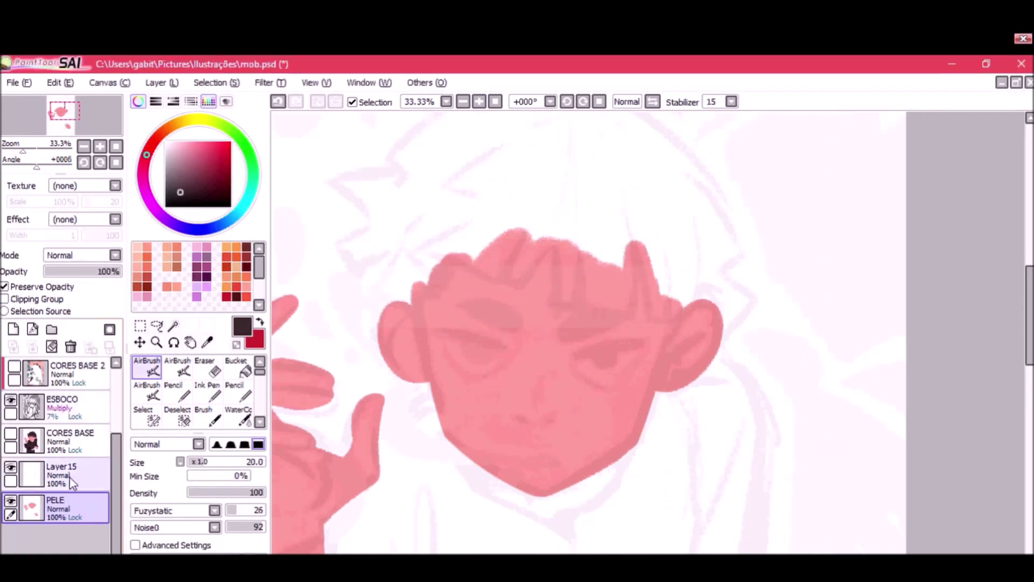
double_click(76, 473)
type("CABELO")
key("Return")
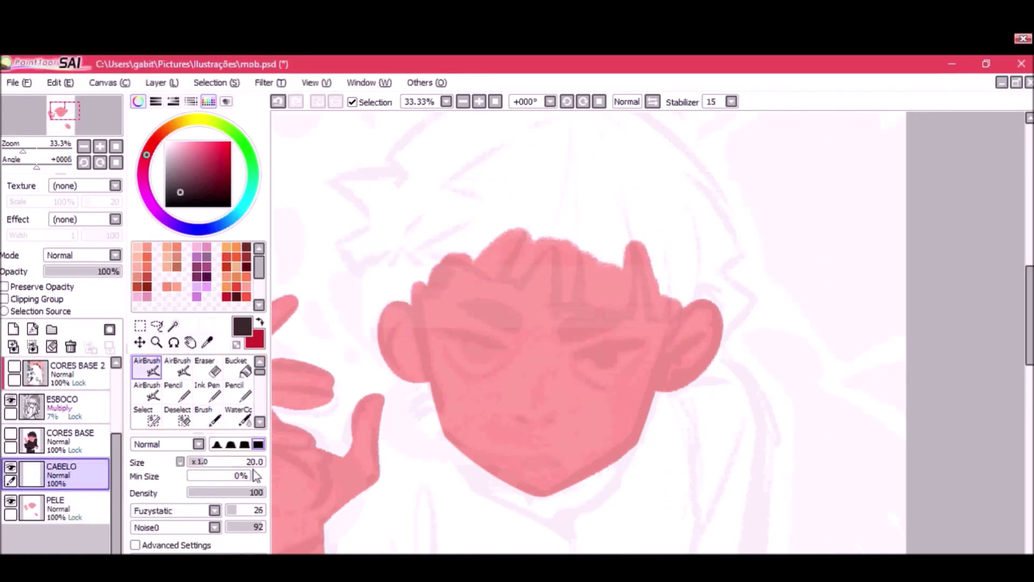
Outline the fringe strands and the hair around the right-hand ear on CABELO in dark brown with a size 20 AirBrush.
scroll(666, 324, "up", 1)
mouse_move(503, 214)
left_mouse_down()
mouse_move(500, 287)
mouse_move(532, 207)
mouse_move(543, 287)
left_mouse_up()
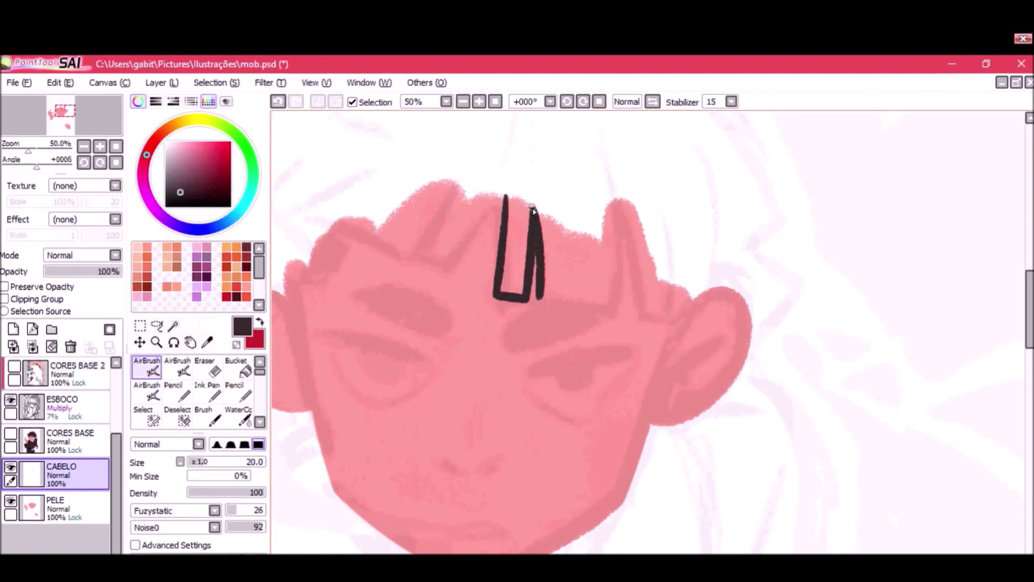
mouse_move(542, 299)
left_mouse_down()
mouse_move(719, 277)
mouse_move(748, 315)
left_mouse_up()
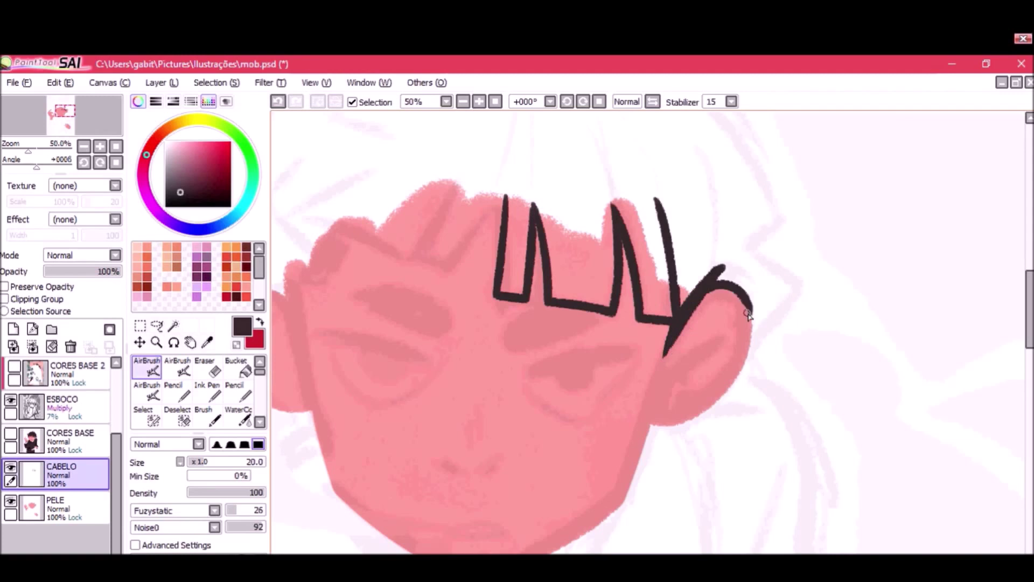
key("ctrl+z")
left_click_drag(753, 352, 814, 281)
key("ctrl+z")
mouse_move(749, 247)
left_mouse_down()
mouse_move(801, 288)
mouse_move(759, 342)
left_mouse_up()
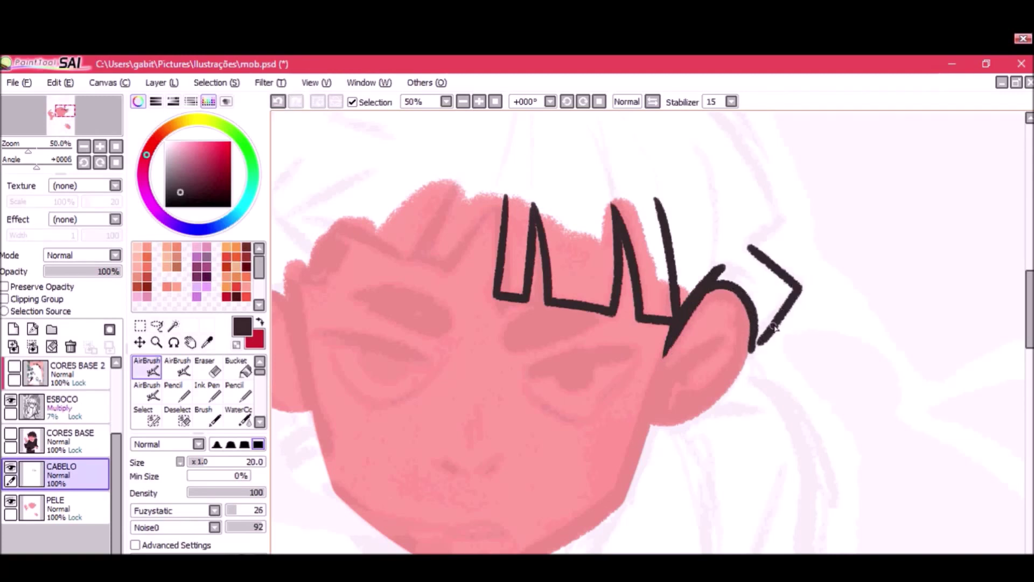
left_click_drag(787, 298, 866, 367)
Outline the jagged left half of the fringe and the hair strands beside the left-hand ear in dark brown.
left_click_drag(582, 272, 523, 335)
key("ctrl+z")
left_click_drag(523, 335, 395, 290)
mouse_move(431, 308)
left_mouse_down()
mouse_move(411, 339)
mouse_move(394, 337)
mouse_move(396, 351)
mouse_move(355, 349)
left_mouse_up()
mouse_move(378, 355)
left_mouse_down()
mouse_move(376, 398)
mouse_move(358, 351)
mouse_move(374, 356)
mouse_move(381, 409)
mouse_move(376, 308)
left_mouse_up()
left_click_drag(743, 390, 735, 431)
mouse_move(766, 375)
left_mouse_down()
mouse_move(825, 389)
mouse_move(818, 435)
left_mouse_up()
left_click_drag(843, 403, 894, 459)
Outline the spiky left side of the hair and its top edge up to the crown with a size 30 brush.
key("bracketright")
key("bracketright")
mouse_move(379, 213)
left_mouse_down()
mouse_move(297, 234)
mouse_move(366, 305)
left_mouse_up()
key("ctrl+z")
mouse_move(289, 235)
left_mouse_down()
mouse_move(358, 307)
mouse_move(353, 300)
mouse_move(303, 327)
mouse_move(333, 375)
mouse_move(382, 343)
mouse_move(354, 394)
mouse_move(373, 420)
mouse_move(414, 420)
left_mouse_up()
mouse_move(438, 215)
left_mouse_down()
mouse_move(392, 309)
mouse_move(429, 315)
left_mouse_up()
mouse_move(631, 206)
left_mouse_down()
mouse_move(607, 172)
mouse_move(369, 280)
mouse_move(387, 323)
left_mouse_up()
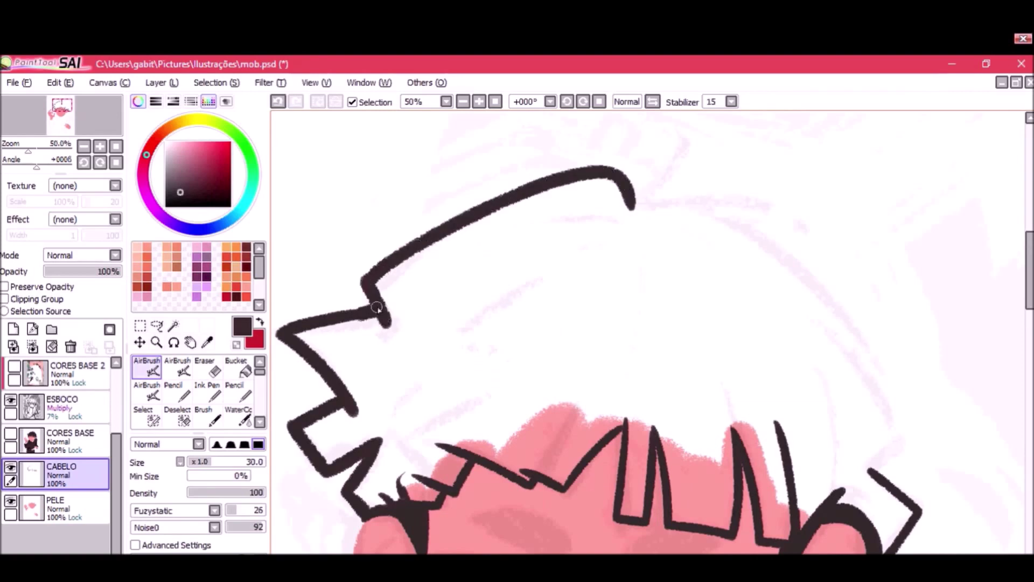
mouse_move(280, 331)
left_mouse_down()
mouse_move(411, 296)
mouse_move(393, 310)
left_mouse_up()
key("ctrl+z")
mouse_move(642, 188)
left_mouse_down()
mouse_move(473, 241)
mouse_move(450, 166)
mouse_move(498, 208)
left_mouse_up()
key("ctrl+z")
left_click_drag(459, 169, 495, 206)
Outline the right side of the hair from the crown down to the ear and thicken its outer strands.
left_click(463, 101)
left_click(463, 101)
left_click(479, 101)
left_click(479, 101)
left_click_drag(468, 258, 635, 279)
left_click_drag(526, 265, 640, 290)
mouse_move(493, 264)
left_mouse_down()
mouse_move(565, 263)
mouse_move(699, 416)
left_mouse_up()
key("ctrl+z")
left_click_drag(533, 265, 715, 434)
left_click_drag(631, 363, 717, 430)
left_click_drag(653, 406, 575, 293)
mouse_move(554, 251)
left_mouse_down()
mouse_move(661, 390)
mouse_move(610, 414)
left_mouse_up()
Paint the loose hair tufts sticking out at the crown in dark brown.
left_click(463, 101)
left_click(463, 101)
left_click(463, 101)
left_click(463, 102)
left_click(479, 101)
left_click(479, 101)
left_click_drag(473, 192, 565, 191)
left_click_drag(598, 227, 506, 247)
key("ctrl+z")
mouse_move(557, 214)
left_mouse_down()
mouse_move(610, 238)
mouse_move(513, 161)
left_mouse_up()
key("ctrl+z")
left_click(478, 101)
mouse_move(649, 194)
left_mouse_down()
mouse_move(686, 262)
mouse_move(644, 181)
mouse_move(671, 237)
left_mouse_up()
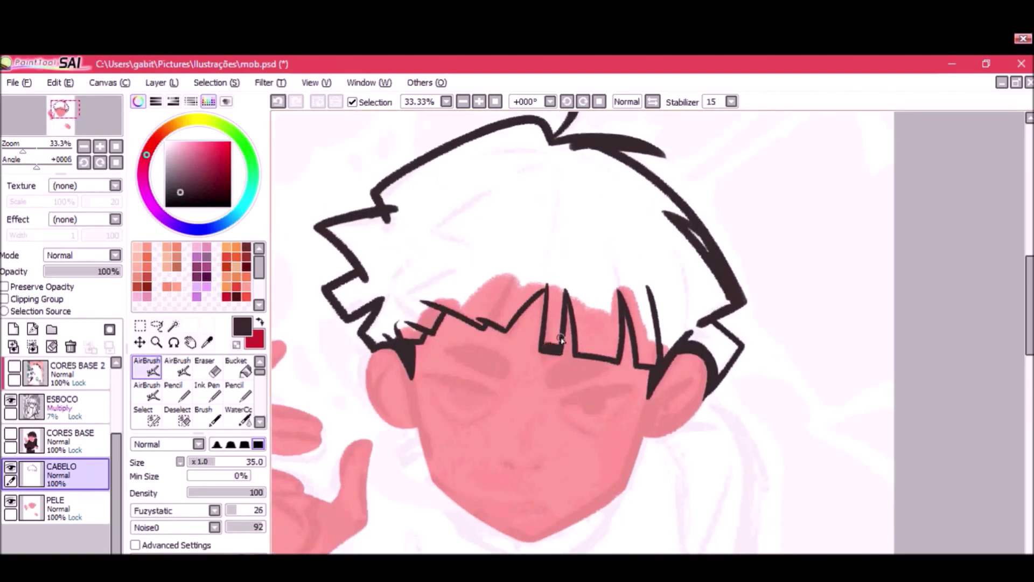
Fill the fringe strands and the hair above the right-hand ear with dark brown using the size 35 AirBrush.
left_click_drag(546, 347, 562, 265)
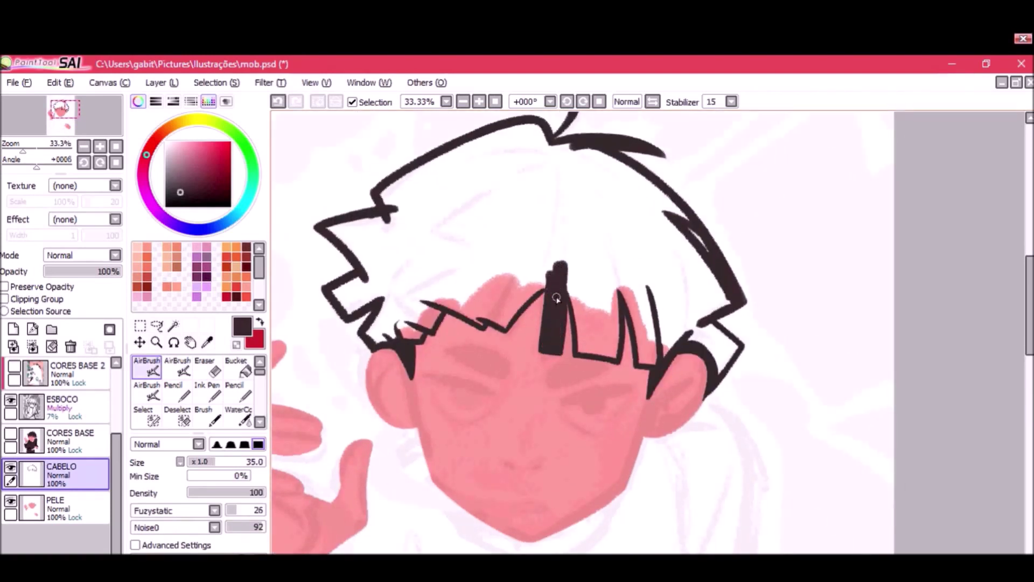
left_click_drag(579, 353, 728, 346)
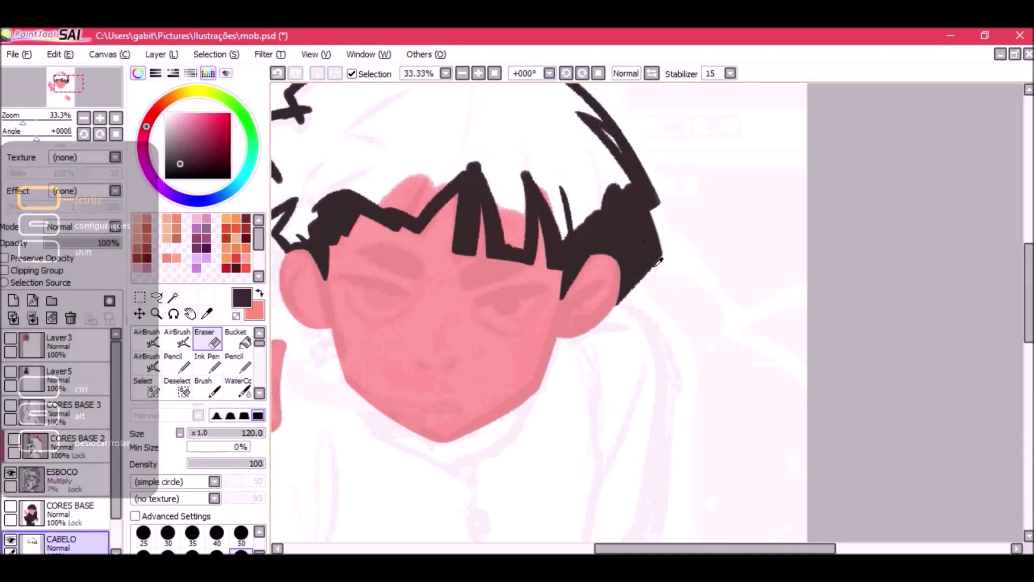
Refine the hair's lower right edge and carve a narrow gap in the central fringe strand with the Eraser.
left_click_drag(649, 274, 660, 275)
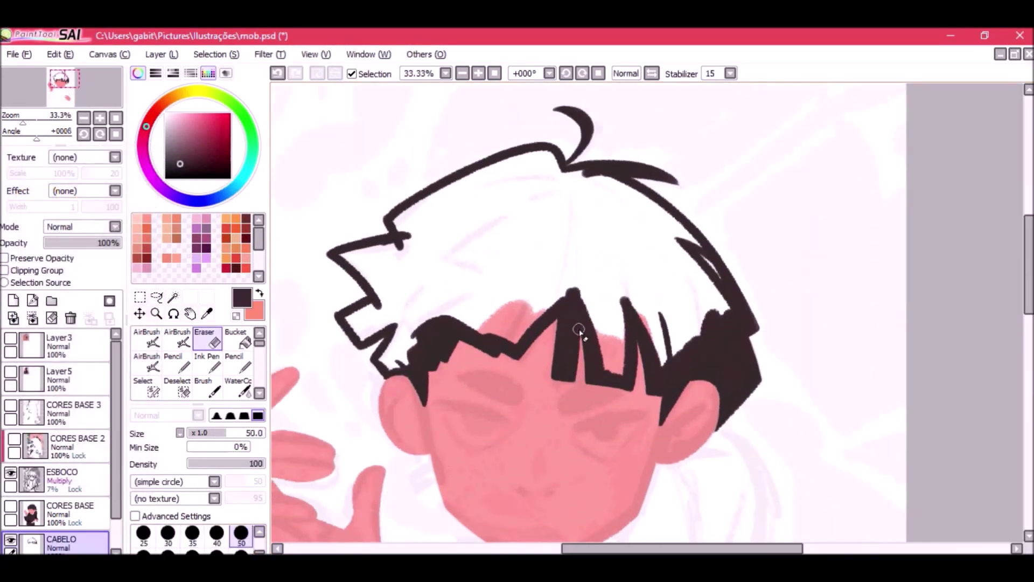
left_click_drag(577, 334, 582, 341)
key("ctrl+z")
left_click_drag(581, 328, 569, 403)
key("ctrl+z")
left_click_drag(581, 329, 577, 384)
Fill the inside of the hair outline with dark brown using the AirBrush, enlarging the brush from size 35 to 60.
left_click(146, 340)
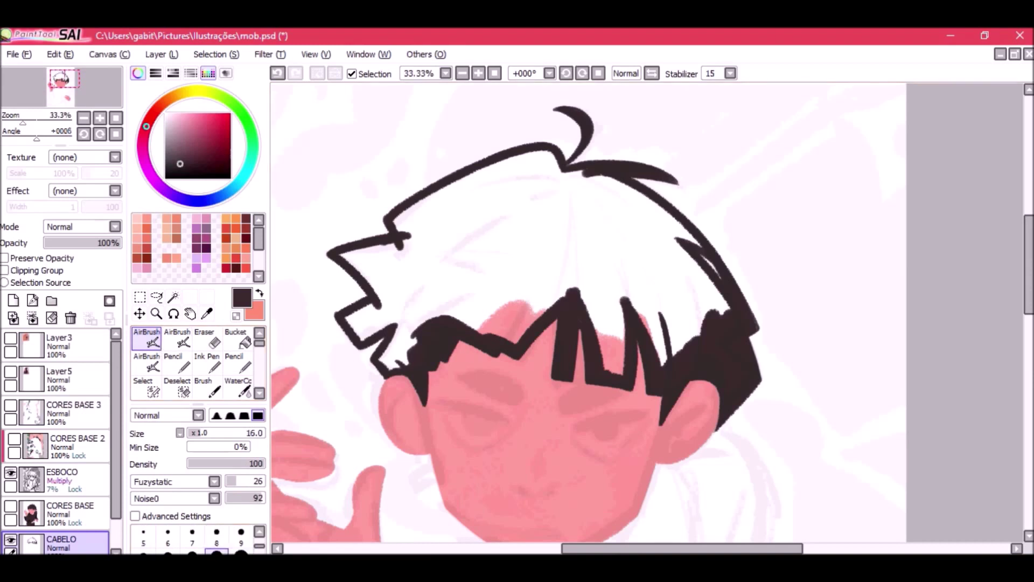
left_click(192, 550)
mouse_move(479, 229)
left_mouse_down()
mouse_move(437, 293)
mouse_move(485, 231)
left_mouse_up()
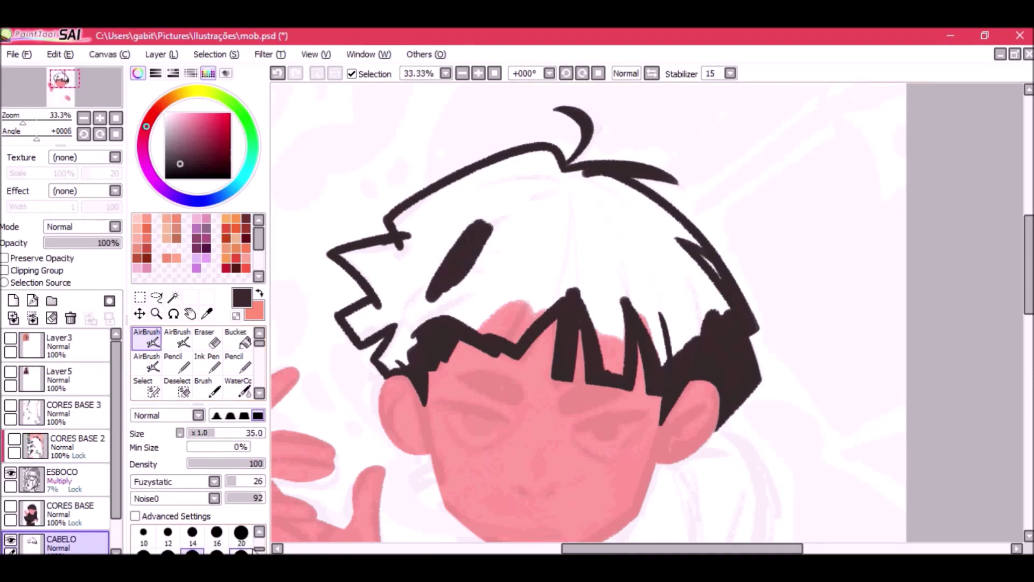
scroll(216, 537, "down", 1)
left_click(143, 550)
mouse_move(396, 221)
left_mouse_down()
mouse_move(415, 254)
mouse_move(403, 220)
mouse_move(490, 181)
left_mouse_up()
mouse_move(429, 207)
left_mouse_down()
mouse_move(477, 177)
mouse_move(406, 209)
mouse_move(544, 154)
mouse_move(582, 193)
mouse_move(590, 174)
mouse_move(663, 221)
mouse_move(703, 282)
left_mouse_up()
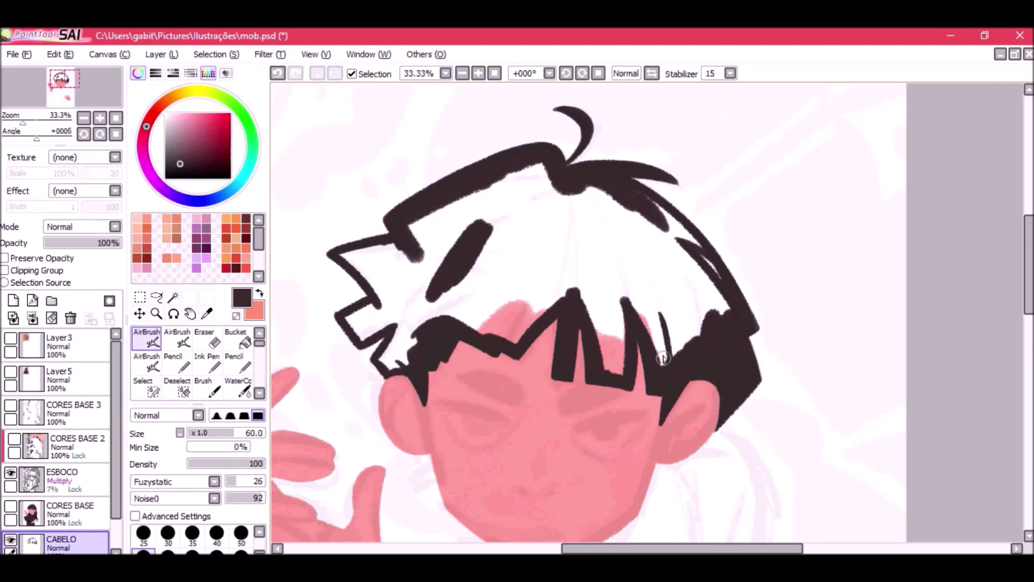
left_click_drag(691, 290, 631, 295)
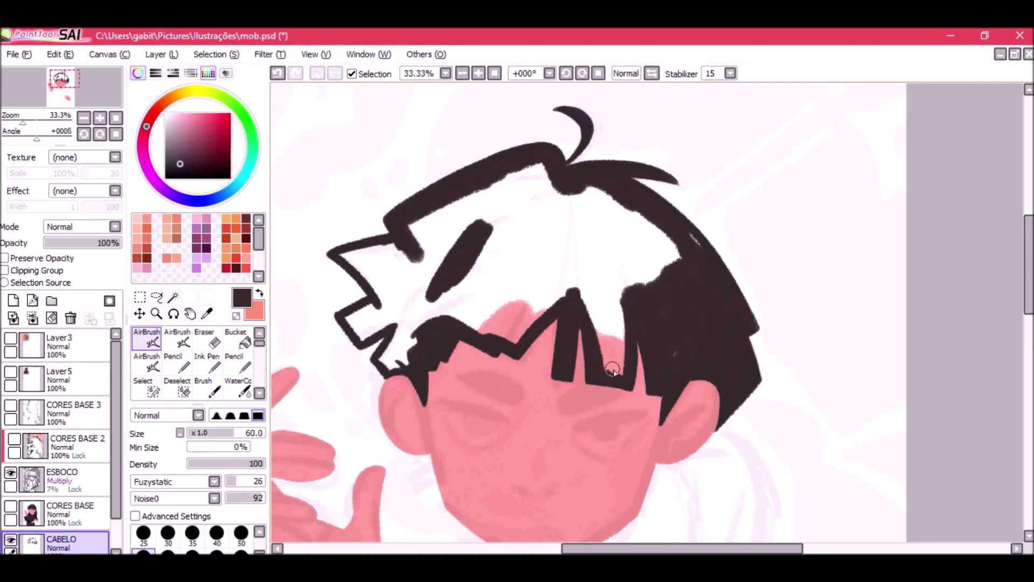
mouse_move(677, 322)
left_mouse_down()
mouse_move(570, 207)
mouse_move(644, 259)
left_mouse_up()
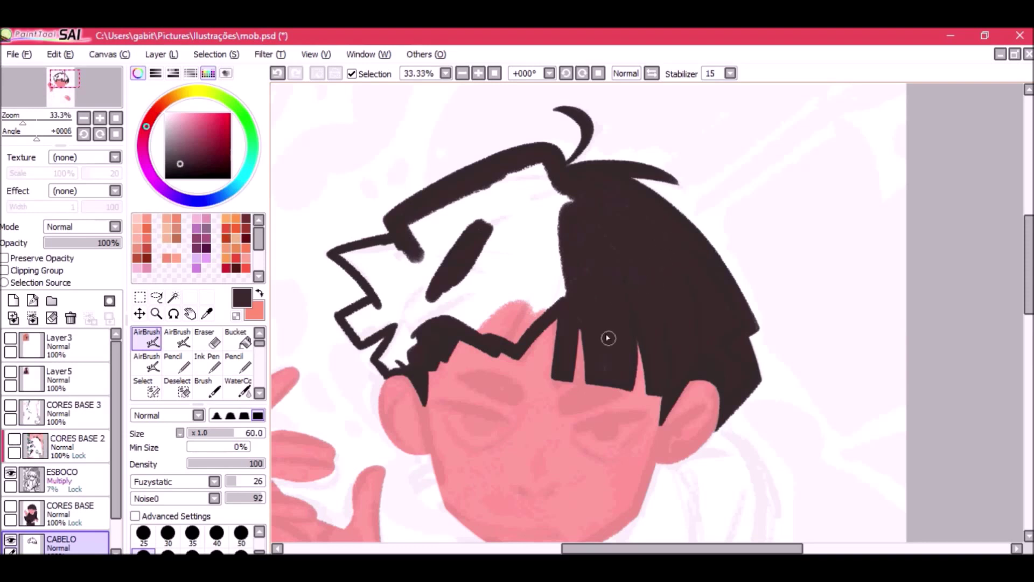
mouse_move(518, 339)
left_mouse_down()
mouse_move(565, 280)
mouse_move(504, 330)
mouse_move(493, 330)
mouse_move(499, 302)
mouse_move(475, 313)
mouse_move(549, 272)
mouse_move(558, 209)
mouse_move(543, 259)
mouse_move(548, 175)
mouse_move(524, 214)
mouse_move(532, 203)
mouse_move(499, 209)
mouse_move(480, 301)
mouse_move(502, 180)
mouse_move(476, 229)
mouse_move(454, 211)
mouse_move(435, 230)
mouse_move(413, 226)
left_mouse_up()
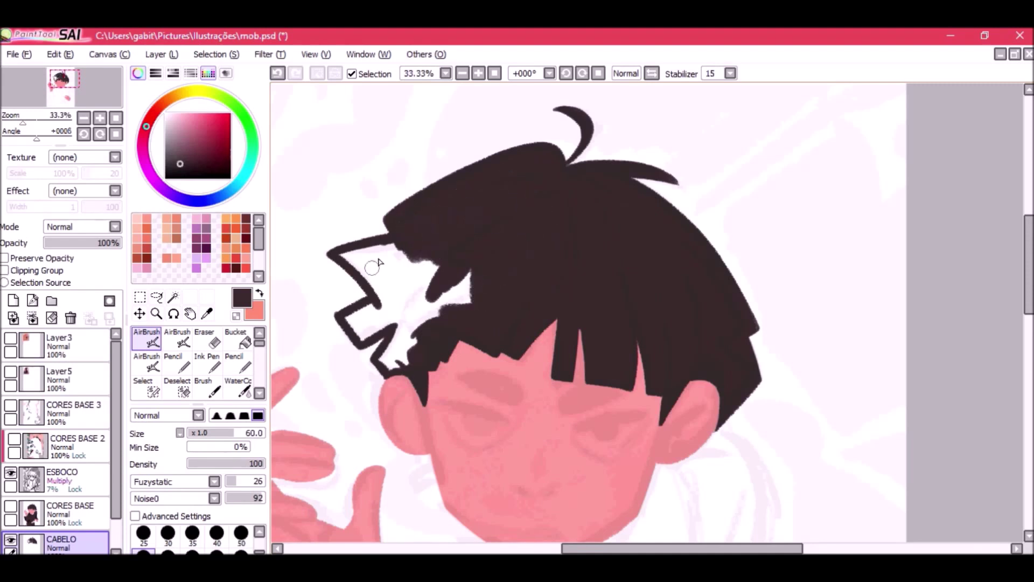
mouse_move(348, 253)
left_mouse_down()
mouse_move(411, 346)
mouse_move(395, 319)
mouse_move(355, 323)
left_mouse_up()
Smooth the hair's outer contour from the crown down to the tip behind the right-hand ear with the size 50 AirBrush.
left_click(479, 73)
left_click(478, 73)
key("bracketleft")
mouse_move(636, 184)
left_mouse_down()
mouse_move(698, 239)
mouse_move(715, 272)
left_mouse_up()
key("ctrl+z")
left_click_drag(670, 208, 751, 325)
mouse_move(724, 279)
left_mouse_down()
mouse_move(757, 318)
mouse_move(760, 372)
left_mouse_up()
left_click_drag(750, 330, 758, 378)
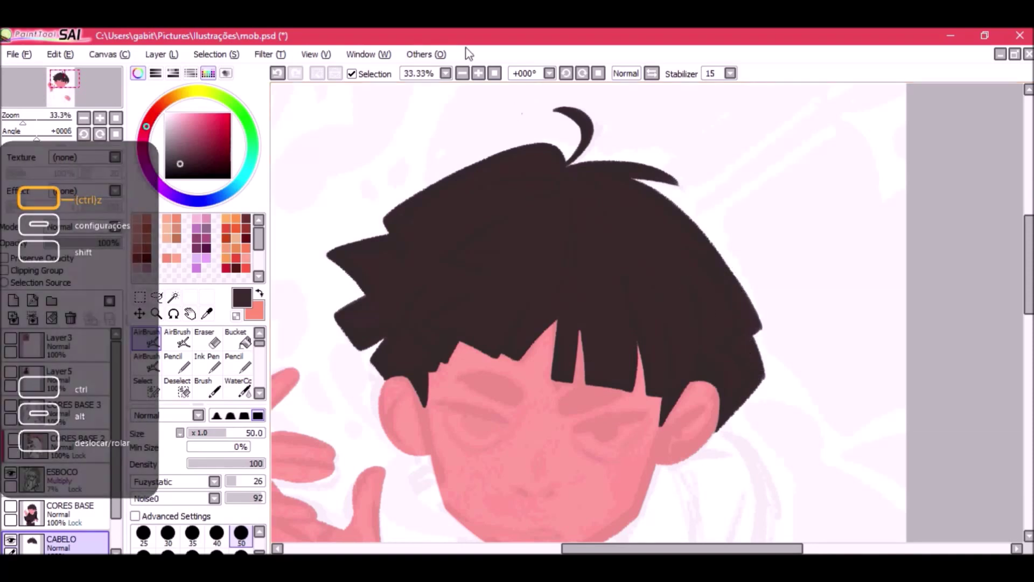
Fill the gap in the right part of the fringe and straighten its lower edge in dark brown.
left_click(462, 73)
left_click(462, 73)
left_click(479, 73)
left_click(478, 73)
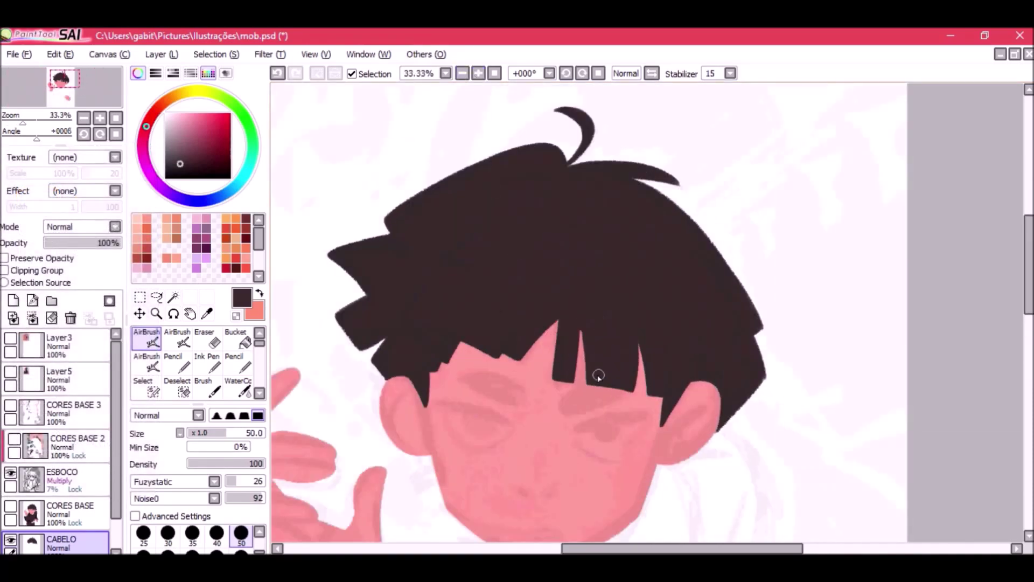
left_click_drag(591, 383, 661, 397)
key("ctrl+z")
mouse_move(650, 386)
left_mouse_down()
mouse_move(628, 379)
mouse_move(637, 346)
left_mouse_up()
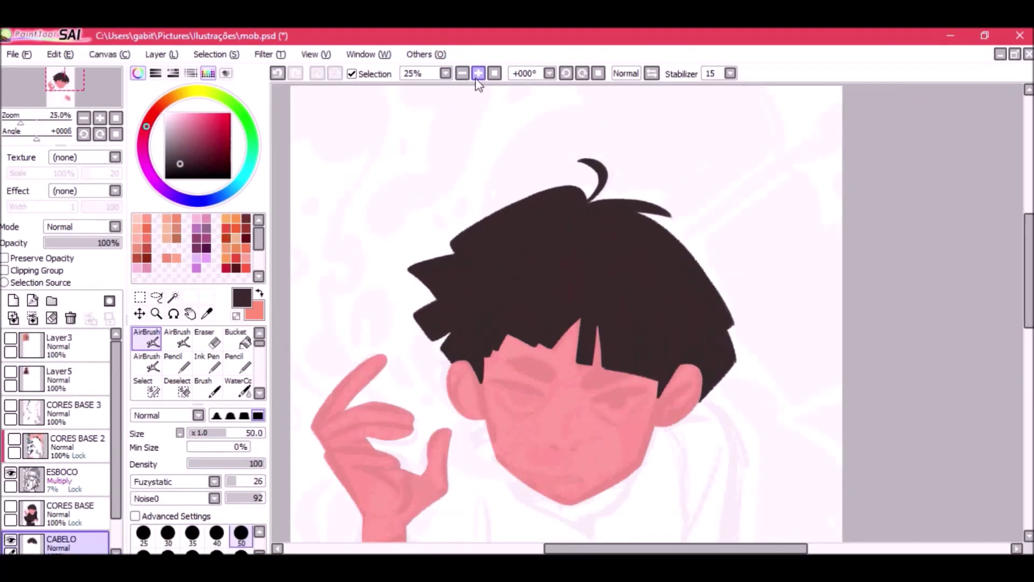
left_click(478, 76)
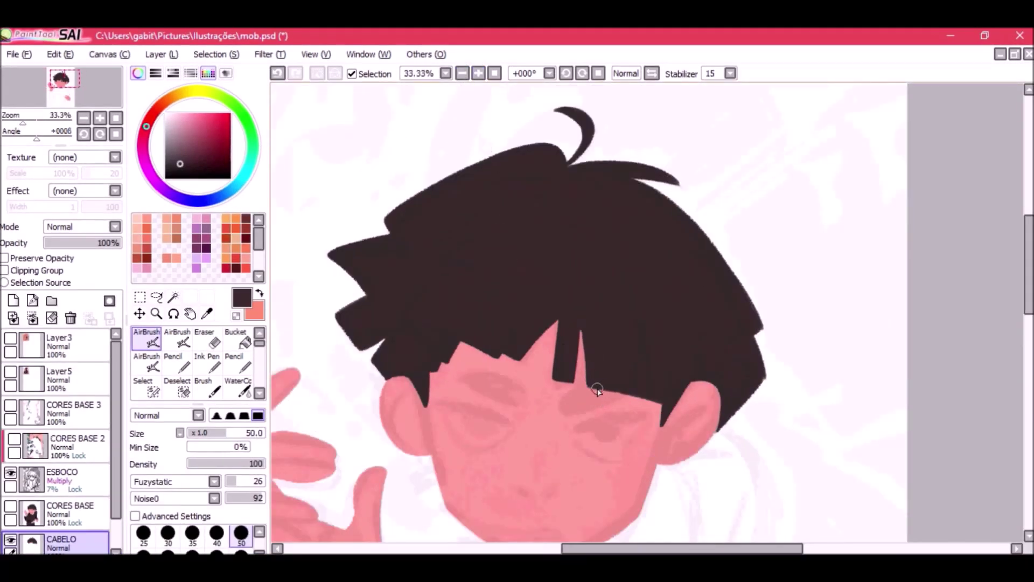
left_click_drag(686, 370, 672, 318)
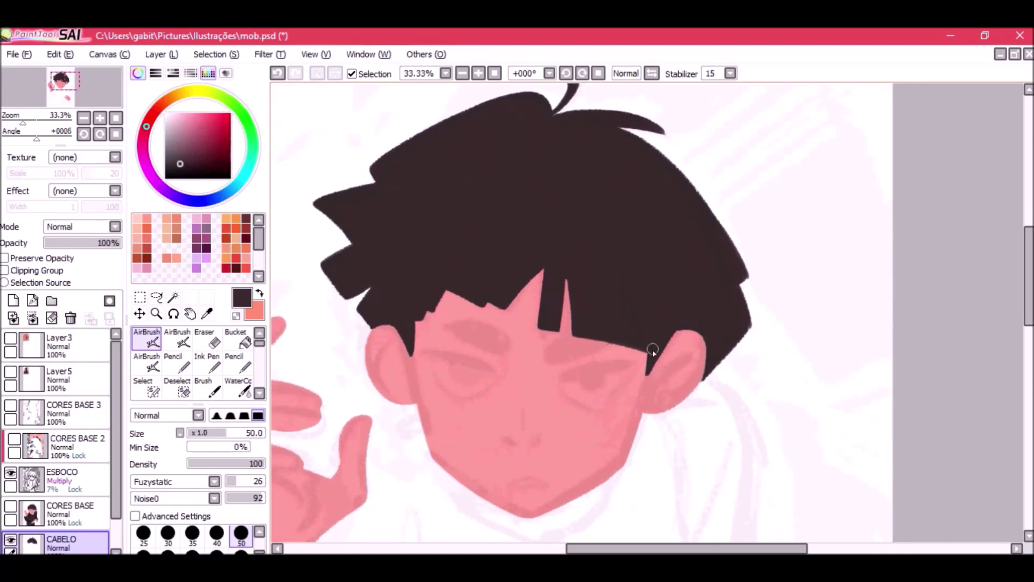
Rework the hair edge in front of the left-hand ear with dark brown strokes, undoing unwanted attempts.
key("ctrl+z")
left_click_drag(387, 316, 413, 357)
key("ctrl+z")
key("ctrl+z")
left_click_drag(395, 322, 411, 356)
scroll(473, 127, "down", 1)
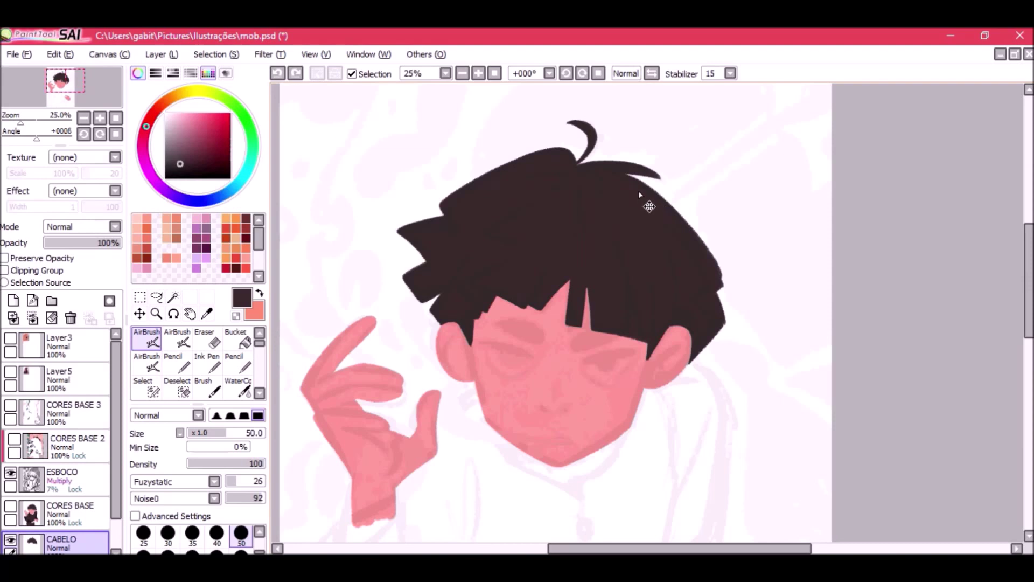
Even out the hair's right outer contour with long dark brown strokes and save the file.
left_click_drag(633, 183, 715, 277)
left_click_drag(629, 185, 717, 275)
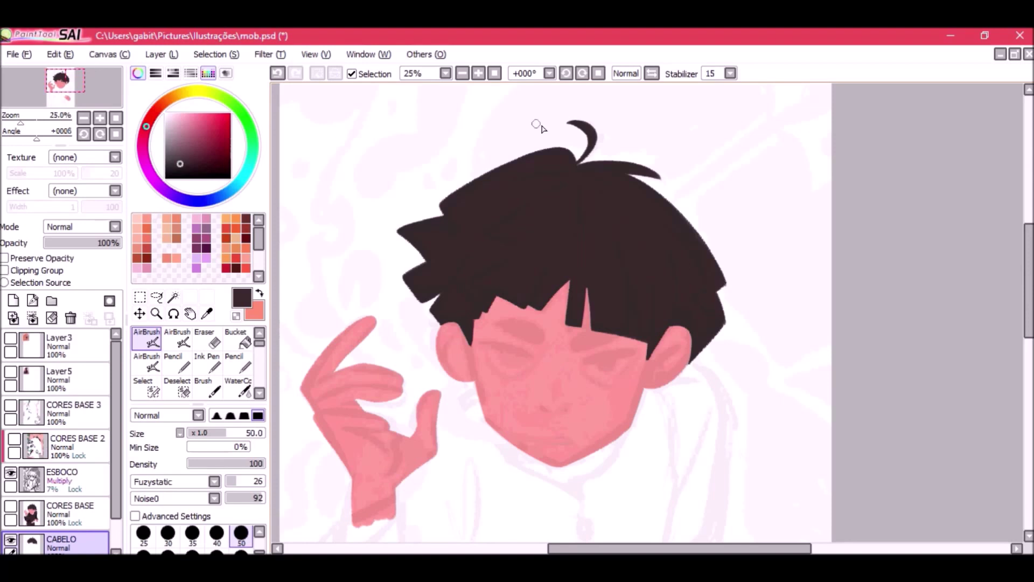
left_click(464, 74)
left_click_drag(583, 274, 559, 167)
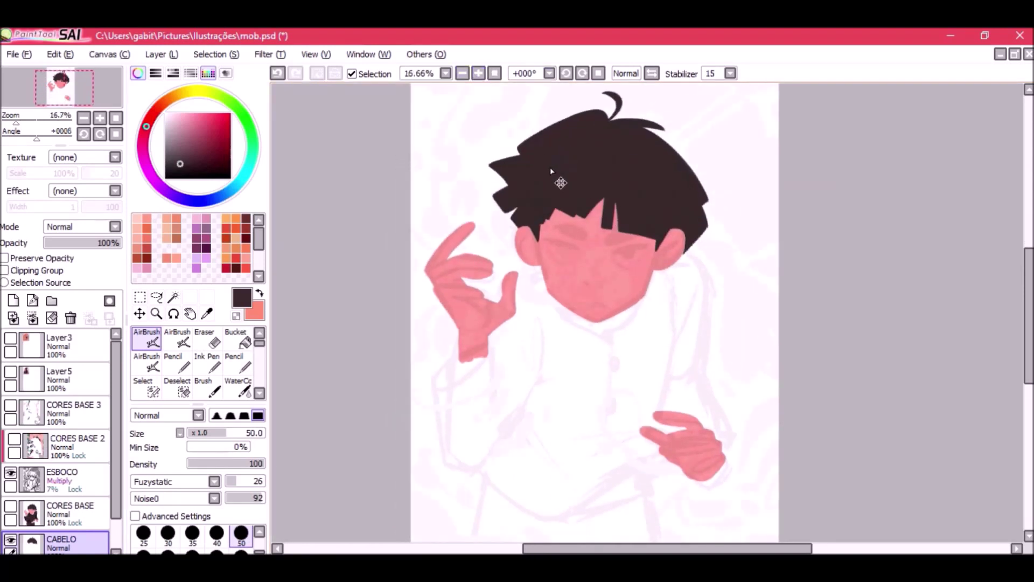
key("ctrl+s")
Add a new layer beneath PELE and name it ROUPA.
double_click(106, 542)
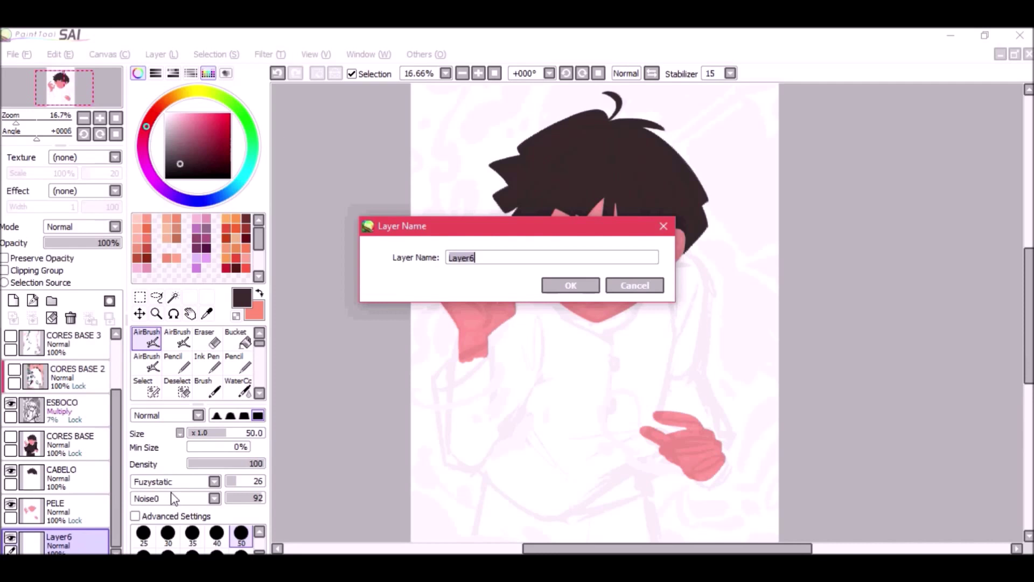
key("Return")
double_click(59, 539)
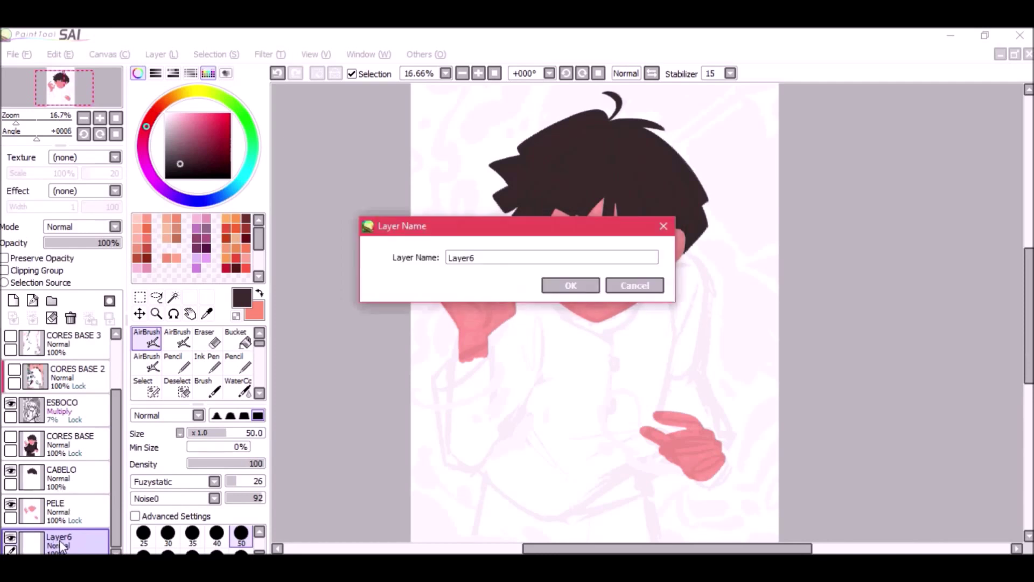
type("ROUPA")
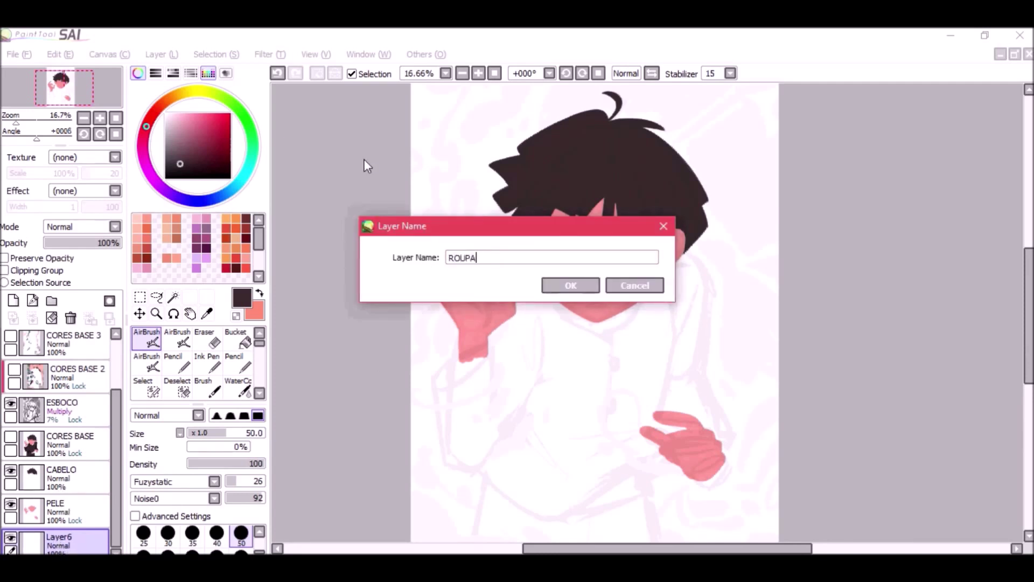
key("Return")
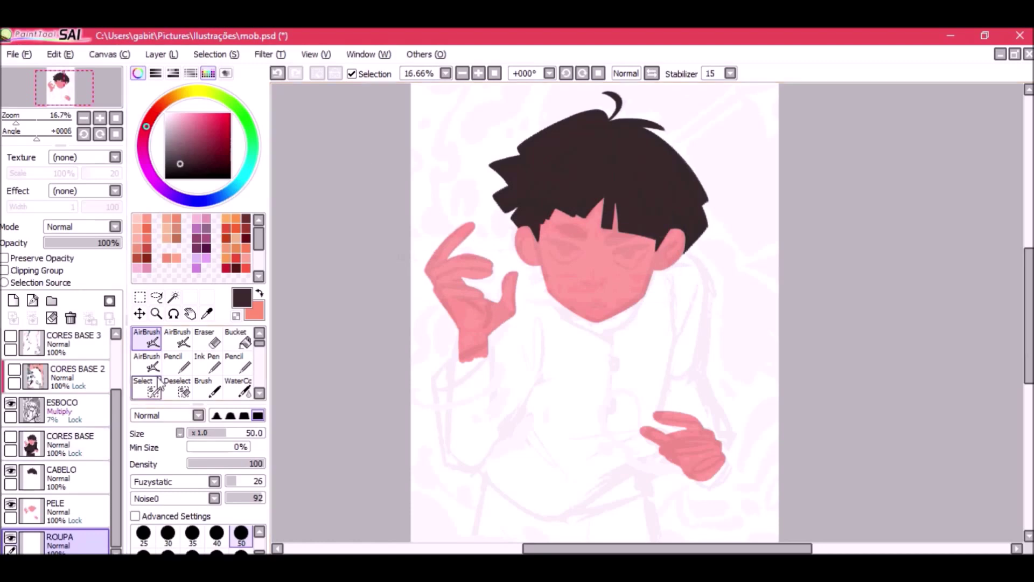
Outline the left-hand shoulder, sleeve, elbow and cuff edge of the jacket in dark brown on the ROUPA layer.
left_click(479, 73)
left_click_drag(522, 207, 561, 182)
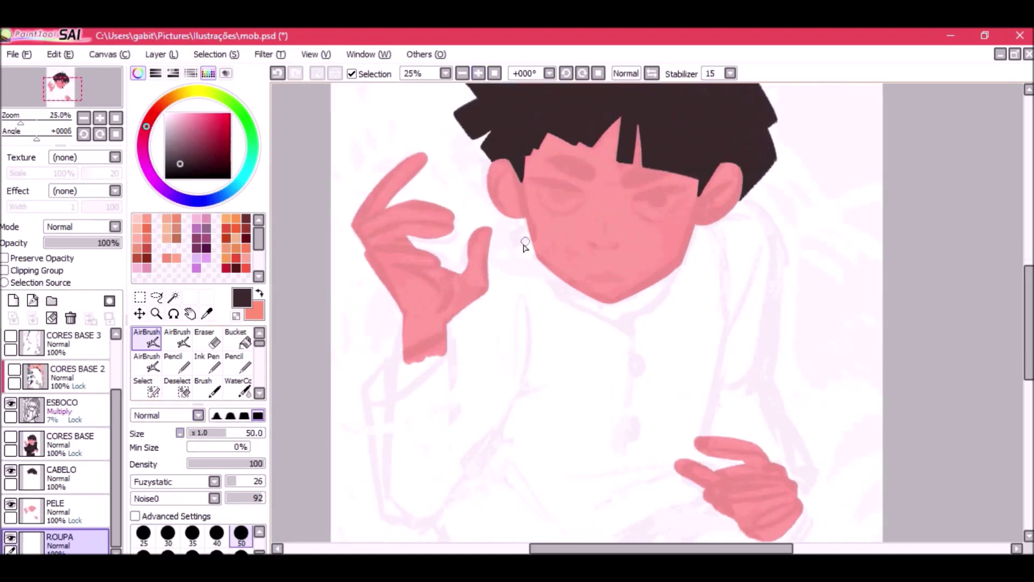
left_click_drag(531, 229, 469, 285)
left_click_drag(537, 307, 541, 245)
mouse_move(361, 345)
left_mouse_down()
mouse_move(399, 460)
mouse_move(478, 432)
left_mouse_up()
left_click_drag(366, 345, 446, 319)
mouse_move(379, 360)
left_mouse_down()
mouse_move(422, 339)
mouse_move(466, 296)
left_mouse_up()
left_click_drag(426, 326, 461, 288)
Trim the wrist edge of the raised hand on the PELE layer with the size 70 Eraser.
left_click(64, 512)
left_click(5, 258)
left_click(208, 339)
scroll(241, 546, "down", 1)
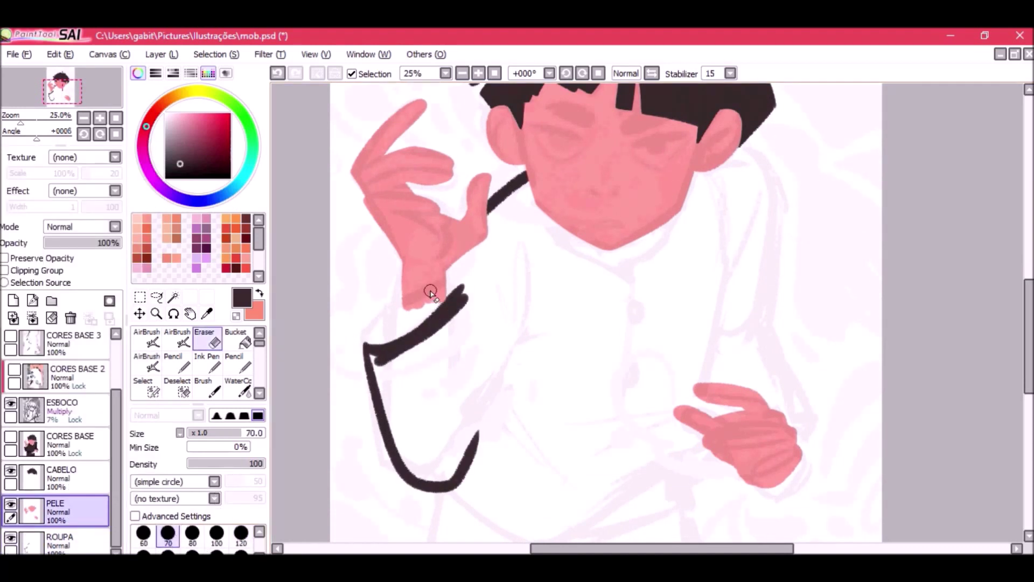
Thicken the sleeve opening behind the raised wrist in dark brown on the ROUPA layer with the size 50 AirBrush.
left_click(62, 539)
left_click(147, 338)
left_click_drag(464, 294, 457, 266)
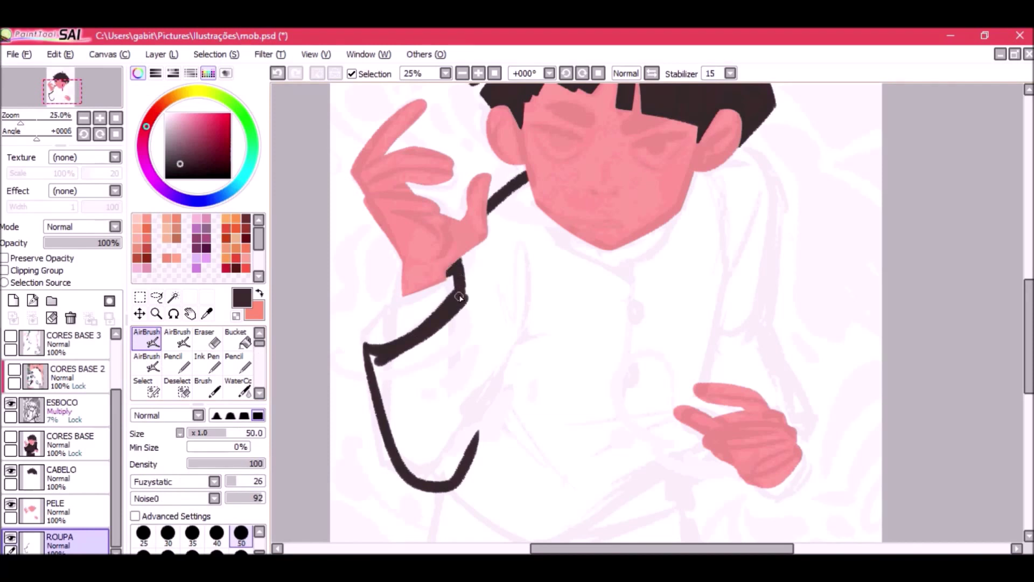
key("ctrl+z")
mouse_move(367, 343)
left_mouse_down()
mouse_move(472, 289)
mouse_move(409, 322)
mouse_move(467, 274)
left_mouse_up()
key("ctrl+z")
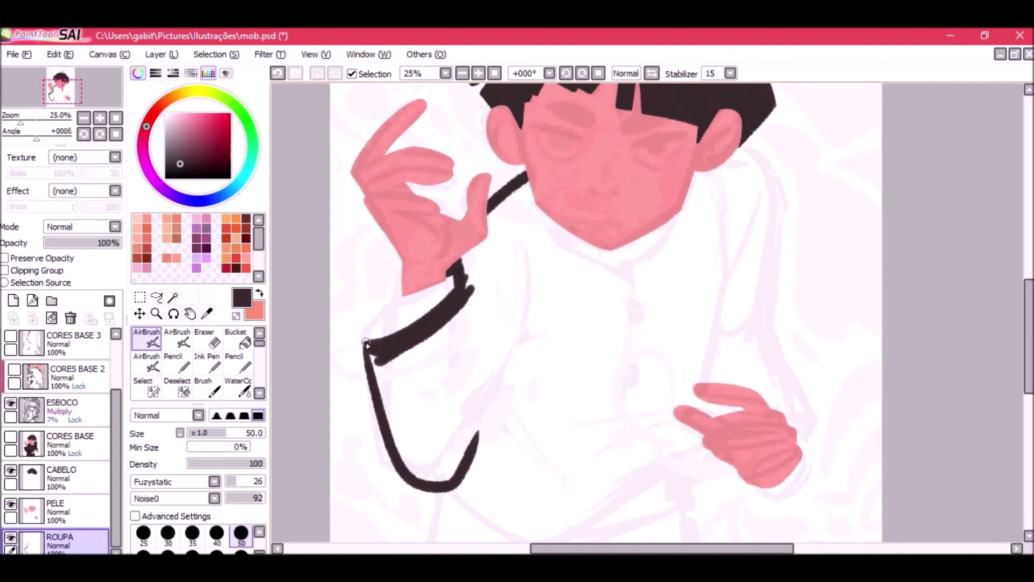
mouse_move(470, 252)
left_mouse_down()
mouse_move(475, 294)
mouse_move(472, 270)
left_mouse_up()
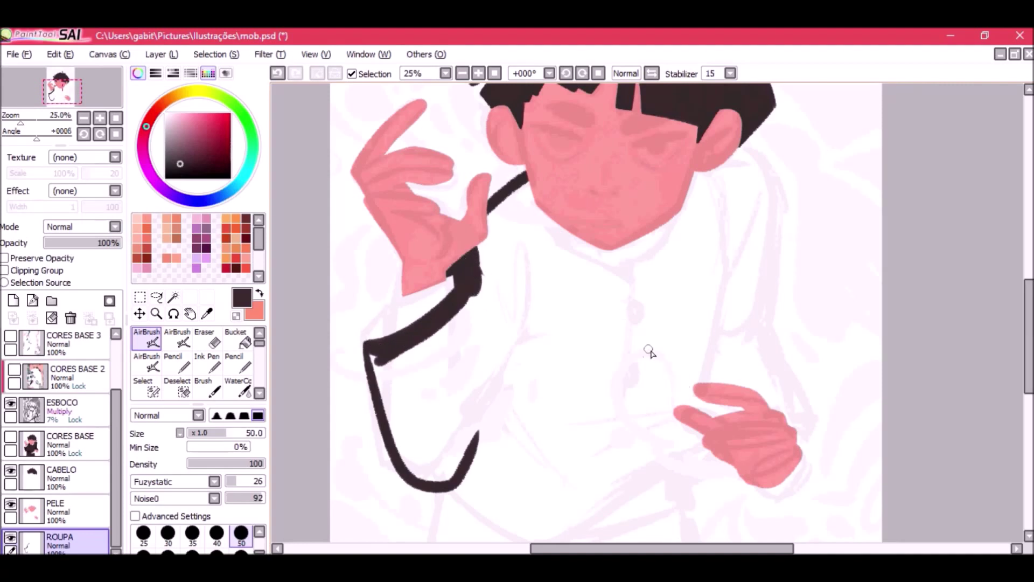
Outline the jacket's lower edge from the left-hand elbow to the lower hand and add a short diagonal stroke beneath its wrist.
left_click_drag(661, 360, 578, 295)
mouse_move(372, 423)
left_mouse_down()
mouse_move(417, 457)
mouse_move(479, 476)
left_mouse_up()
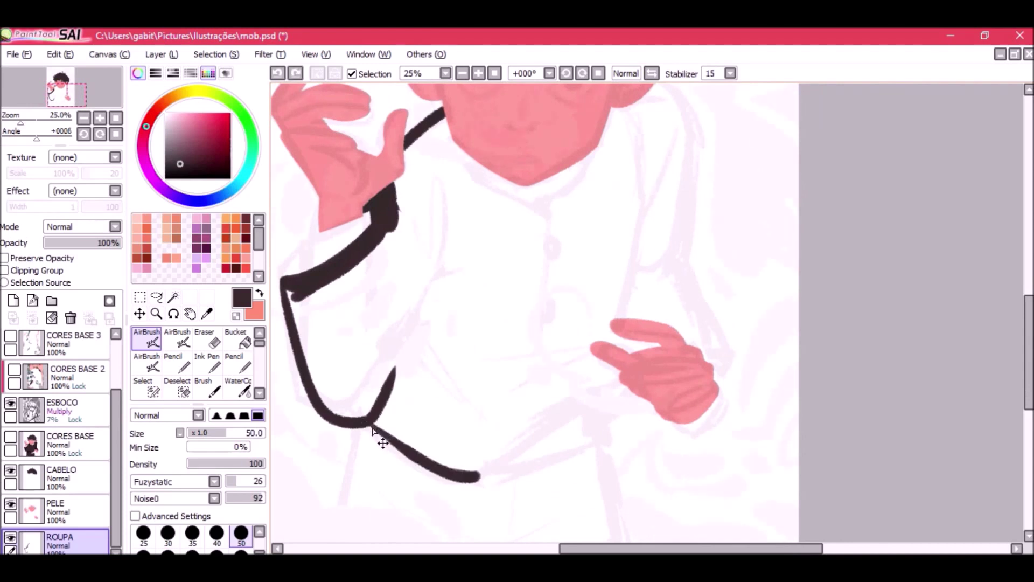
key("ctrl+z")
mouse_move(366, 426)
left_mouse_down()
mouse_move(500, 458)
mouse_move(620, 400)
left_mouse_up()
key("ctrl+z")
mouse_move(367, 428)
left_mouse_down()
mouse_move(438, 473)
mouse_move(638, 392)
left_mouse_up()
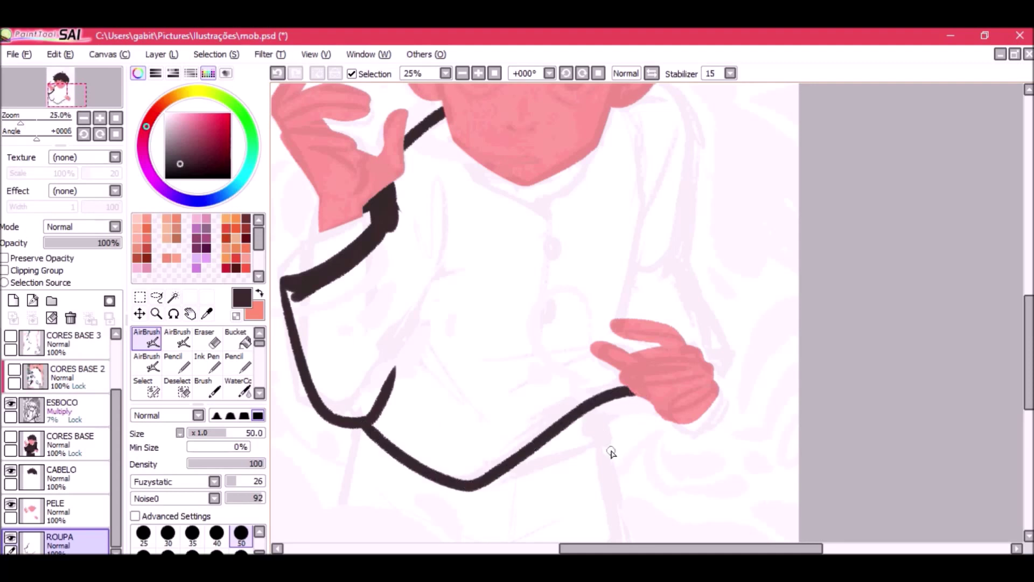
left_click_drag(611, 452, 665, 391)
Try to paint a curved dark brown cuff around the underside of the lower hand.
left_click_drag(646, 413, 714, 440)
key("ctrl+z")
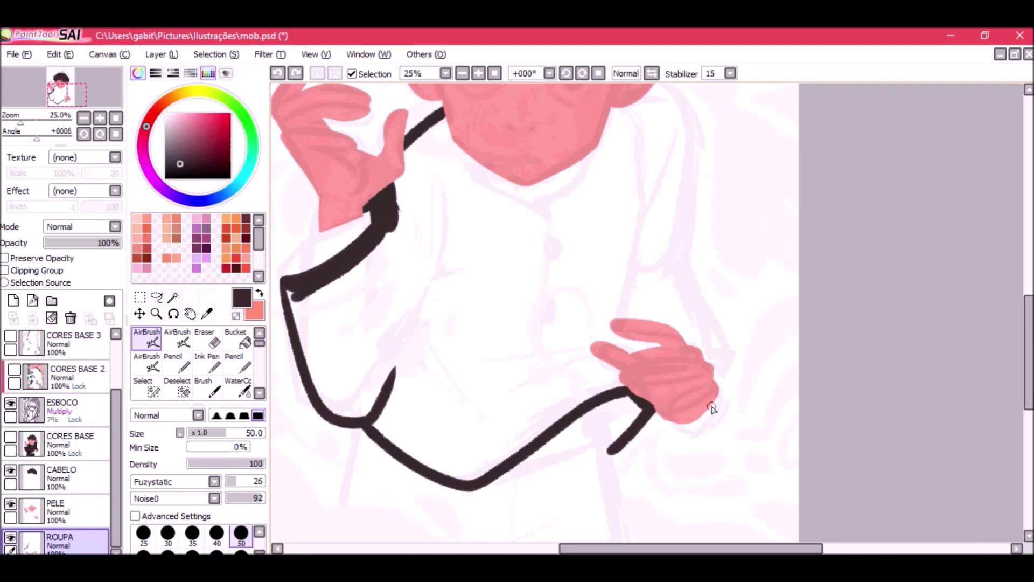
left_click_drag(648, 410, 717, 426)
mouse_move(653, 413)
left_mouse_down()
mouse_move(683, 430)
mouse_move(726, 403)
mouse_move(661, 416)
left_mouse_up()
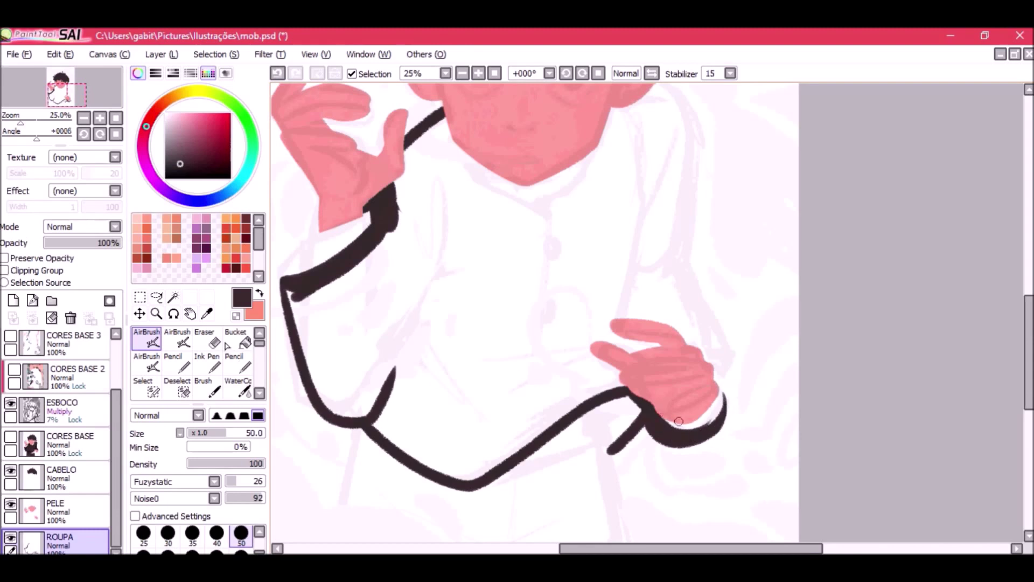
Try to trim the lower hand's cuff with the size 100 Eraser and repaint it, and undo the whole cuff.
key("e")
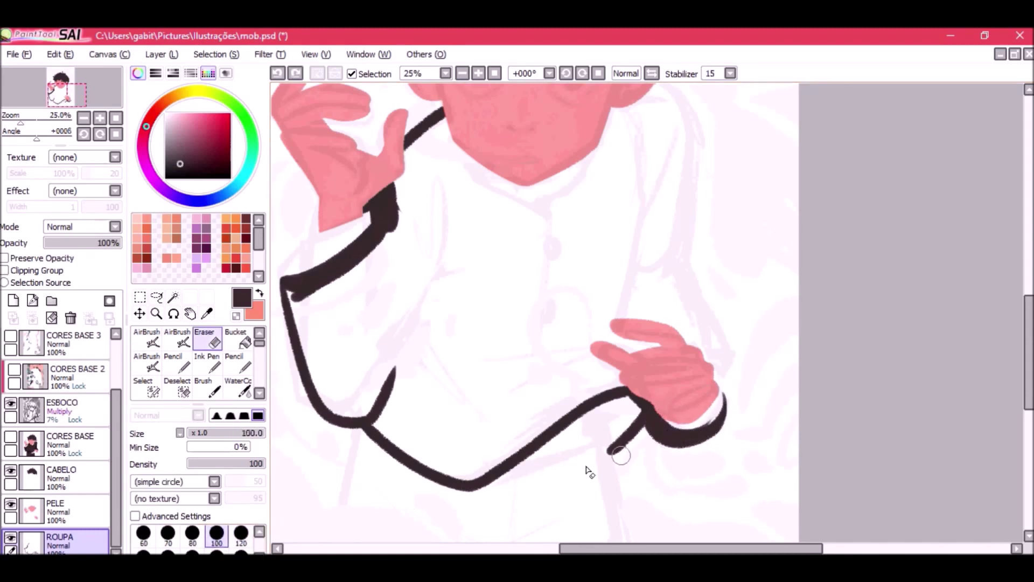
left_click_drag(667, 422, 725, 393)
key("ctrl+z")
left_click_drag(663, 419, 713, 393)
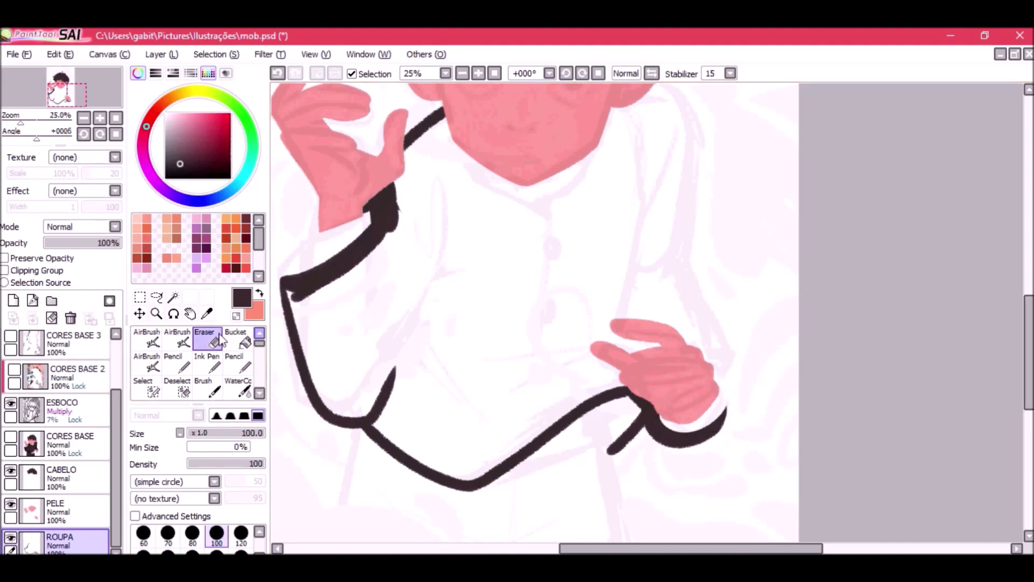
key("v")
left_click_drag(650, 428, 722, 423)
scroll(688, 276, "up", 3)
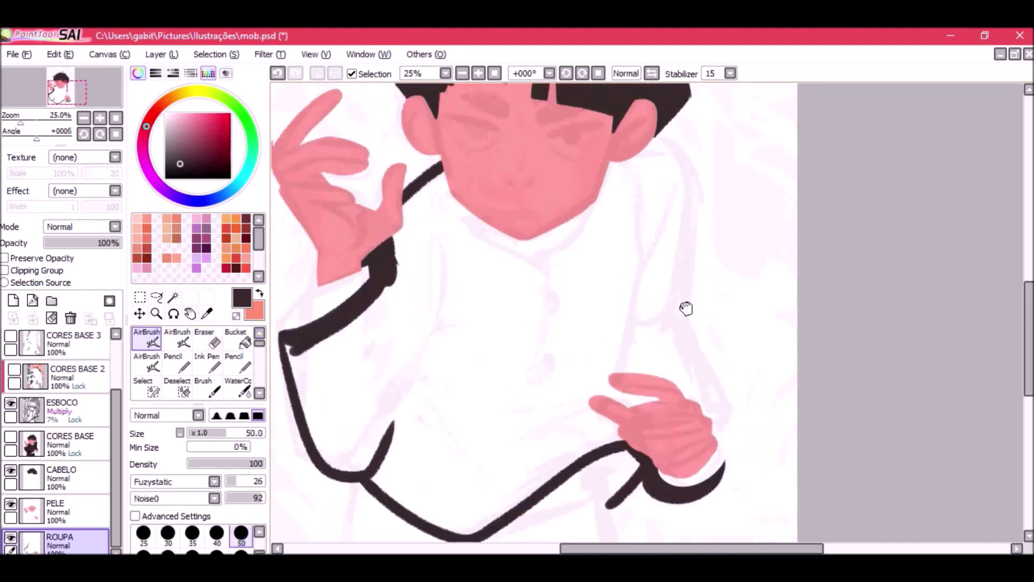
key("ctrl+z")
key("ctrl+z")
key("ctrl+z")
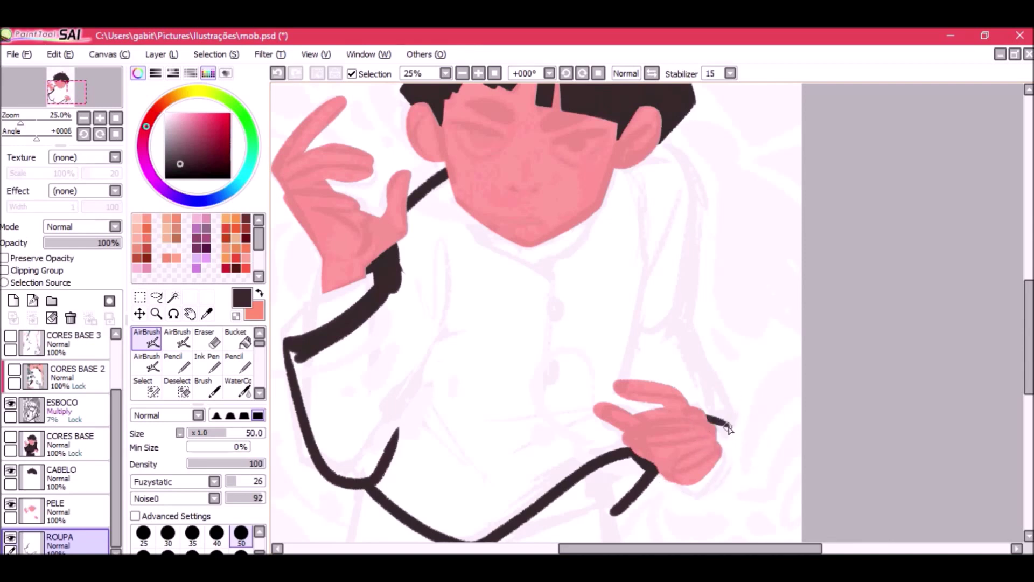
Outline the right-hand sleeve from the shoulder past the elbow to the lower wrist, enlarging the AirBrush to size 60.
mouse_move(688, 327)
left_mouse_down()
mouse_move(740, 438)
mouse_move(727, 462)
left_mouse_up()
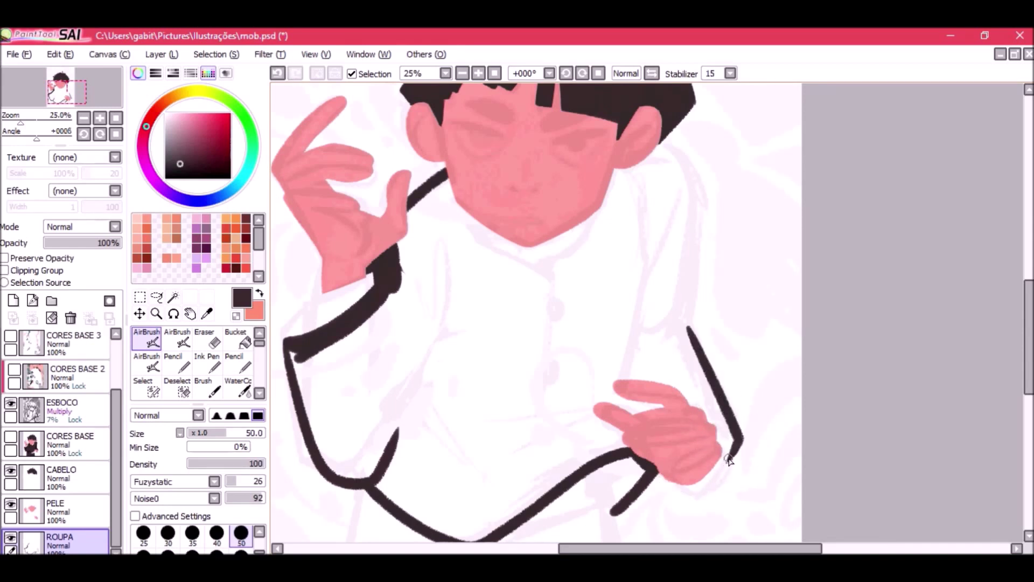
left_click_drag(709, 431, 728, 453)
key("bracketright")
left_click_drag(663, 143, 692, 329)
key("ctrl+z")
left_click_drag(657, 141, 688, 331)
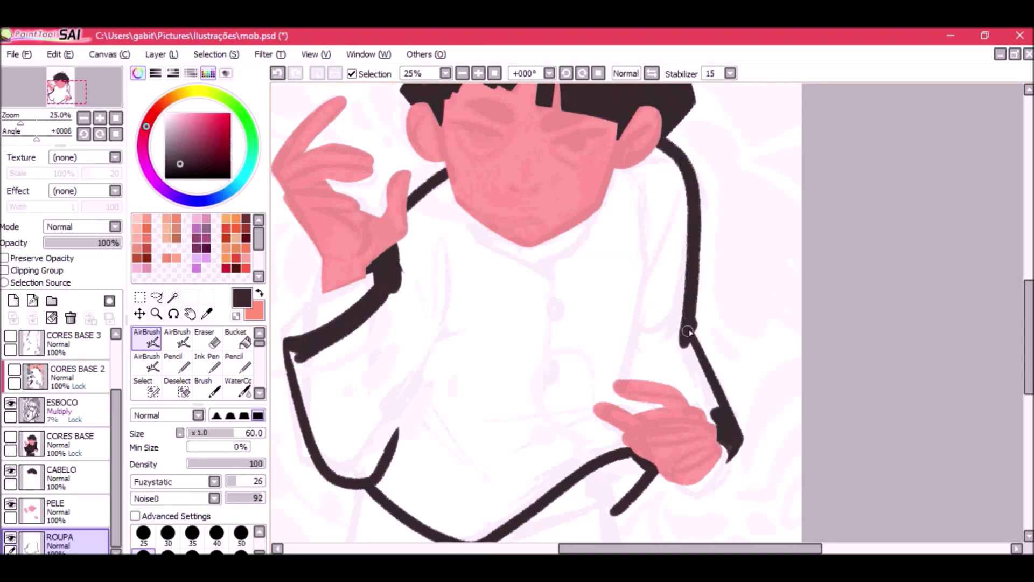
mouse_move(473, 217)
left_mouse_down()
mouse_move(498, 277)
mouse_move(511, 264)
mouse_move(552, 289)
mouse_move(526, 265)
mouse_move(549, 292)
mouse_move(604, 212)
mouse_move(551, 292)
left_mouse_up()
left_click(241, 533)
key("ctrl+z")
key("ctrl+z")
Paint the jacket's V-shaped neckline and fill both shoulders in dark brown with the size 80 AirBrush.
key("bracketright")
key("bracketright")
key("bracketright")
mouse_move(454, 240)
left_mouse_down()
mouse_move(457, 194)
mouse_move(431, 207)
mouse_move(407, 249)
mouse_move(426, 272)
mouse_move(549, 305)
left_mouse_up()
key("e")
left_click_drag(469, 217, 541, 271)
key("ctrl+z")
key("v")
mouse_move(560, 286)
left_mouse_down()
mouse_move(599, 248)
mouse_move(615, 166)
mouse_move(653, 203)
mouse_move(652, 153)
mouse_move(672, 276)
left_mouse_up()
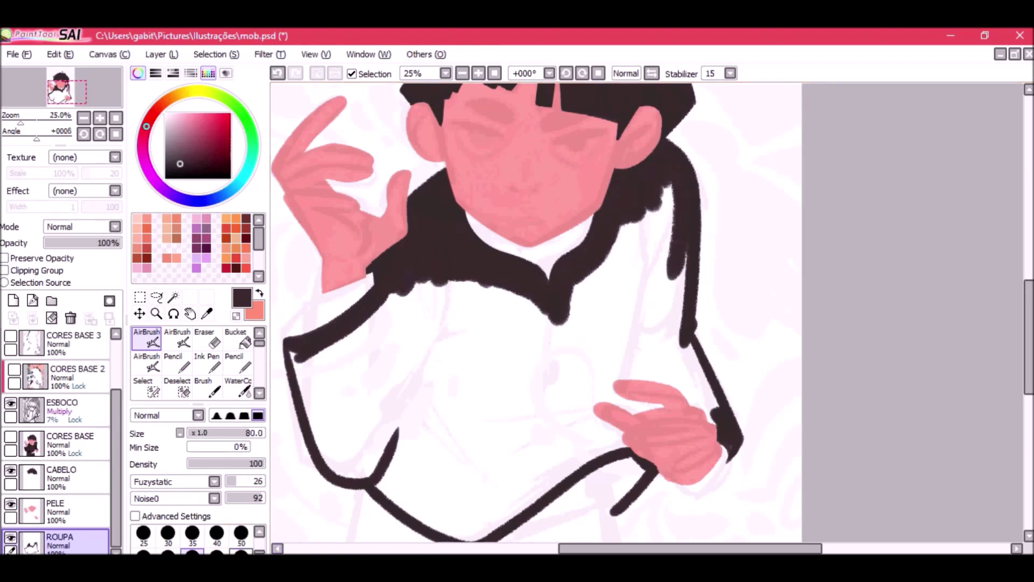
Fill the jacket's torso and sleeves with solid dark brown, reducing the AirBrush to size 60 for the edges.
mouse_move(334, 403)
left_mouse_down()
mouse_move(317, 367)
mouse_move(365, 331)
mouse_move(353, 339)
mouse_move(396, 389)
mouse_move(459, 301)
mouse_move(468, 343)
mouse_move(488, 293)
mouse_move(498, 311)
mouse_move(494, 391)
mouse_move(472, 395)
mouse_move(524, 329)
mouse_move(529, 294)
mouse_move(507, 315)
mouse_move(693, 386)
mouse_move(690, 364)
mouse_move(710, 414)
mouse_move(660, 354)
mouse_move(658, 393)
mouse_move(623, 335)
mouse_move(616, 420)
mouse_move(384, 353)
mouse_move(357, 359)
mouse_move(342, 410)
mouse_move(345, 433)
mouse_move(347, 410)
mouse_move(380, 458)
mouse_move(432, 478)
mouse_move(377, 468)
mouse_move(473, 449)
mouse_move(502, 480)
mouse_move(507, 430)
mouse_move(529, 453)
mouse_move(563, 432)
mouse_move(554, 404)
mouse_move(591, 399)
left_mouse_up()
key("bracketleft")
key("bracketleft")
key("bracketleft")
key("bracketleft")
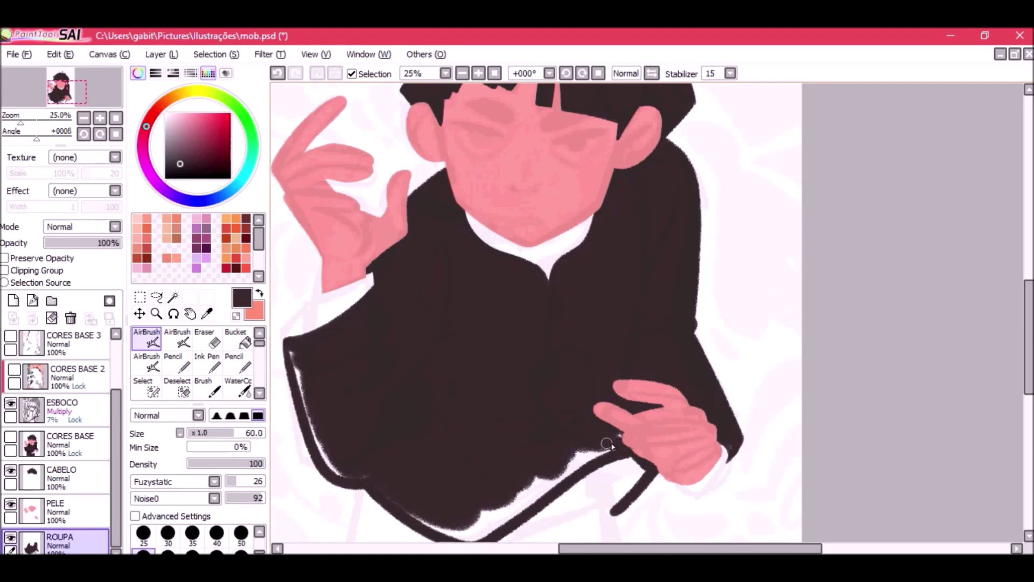
left_click_drag(592, 400, 660, 307)
mouse_move(375, 279)
left_mouse_down()
mouse_move(385, 338)
mouse_move(407, 366)
left_mouse_up()
mouse_move(461, 394)
left_mouse_down()
mouse_move(500, 426)
mouse_move(546, 435)
mouse_move(539, 426)
mouse_move(577, 430)
mouse_move(553, 423)
mouse_move(607, 401)
mouse_move(618, 380)
mouse_move(595, 382)
mouse_move(668, 357)
mouse_move(619, 387)
mouse_move(692, 348)
mouse_move(678, 415)
mouse_move(710, 378)
left_mouse_up()
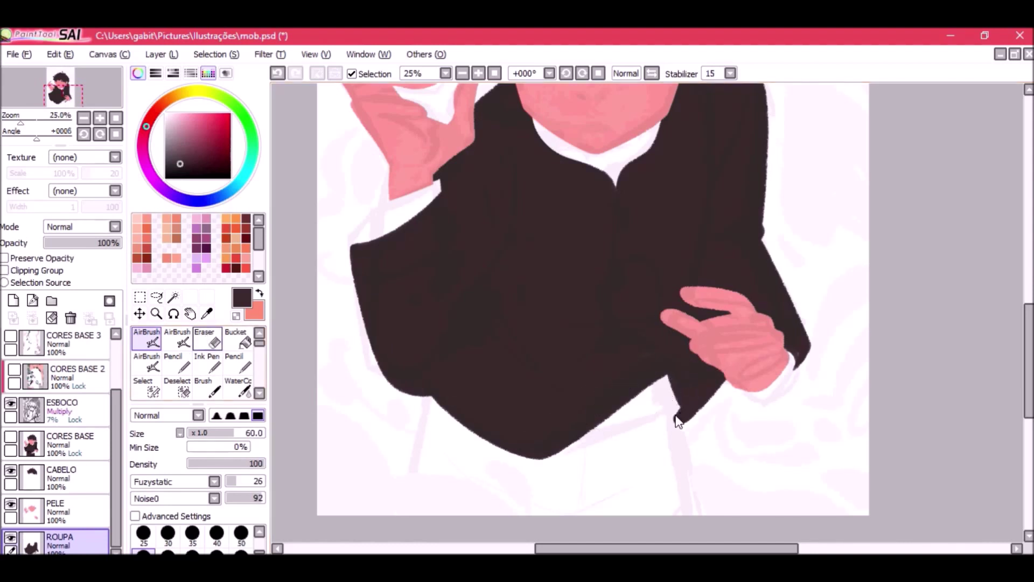
Trim the sleeve tip below the lower hand with the Eraser and refine the left-hand sleeve's elbow and upper corner in dark brown.
key("e")
left_click_drag(656, 302, 650, 383)
left_click(146, 339)
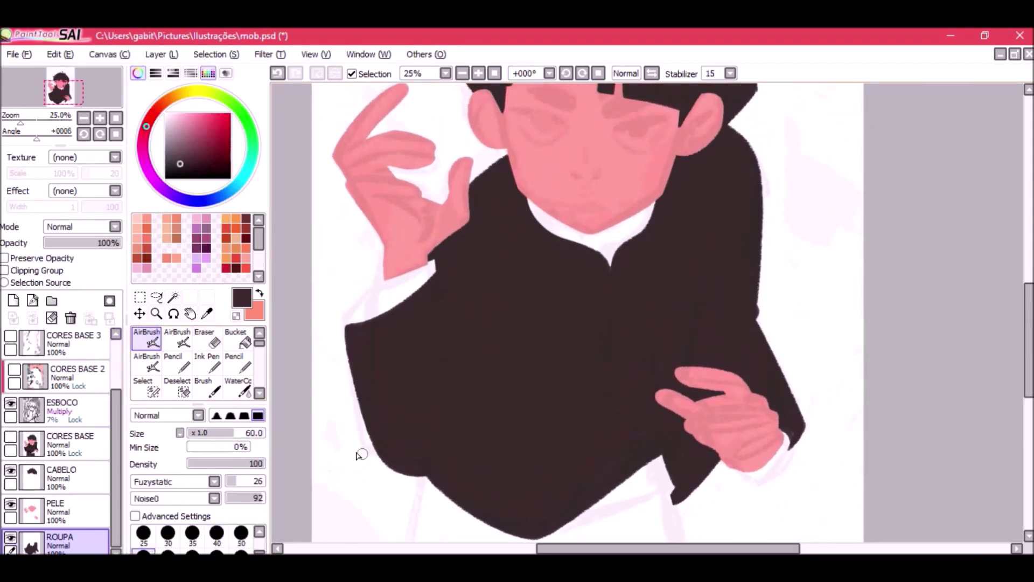
left_click_drag(381, 450, 430, 476)
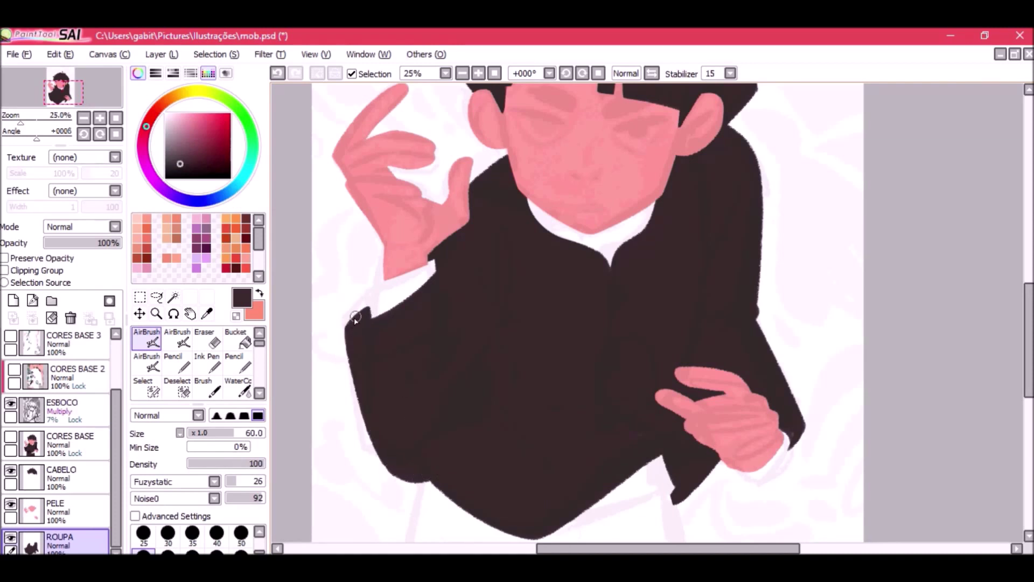
left_click(462, 74)
left_click(479, 73)
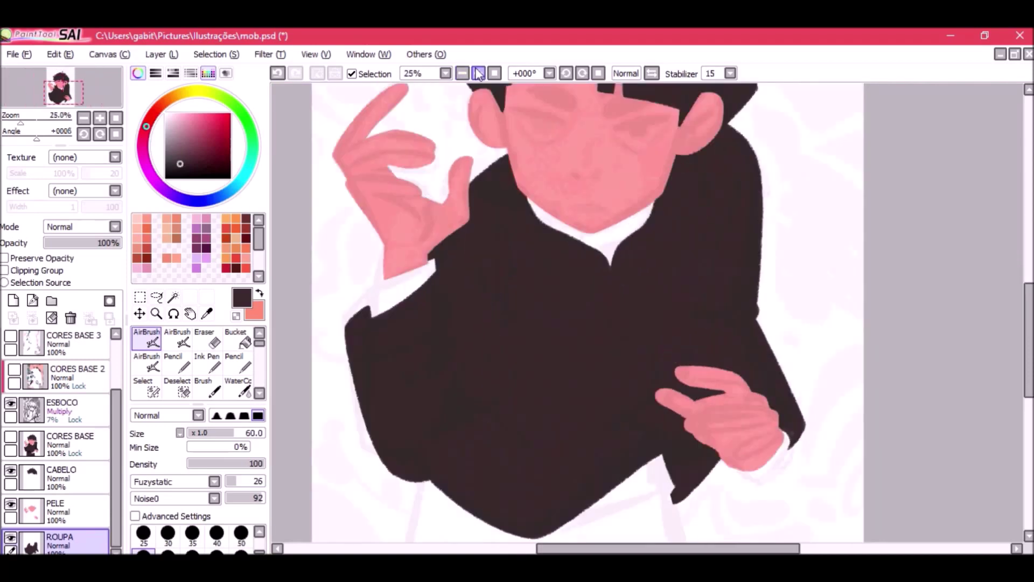
scroll(555, 238, "down", 1)
scroll(517, 241, "up", 2)
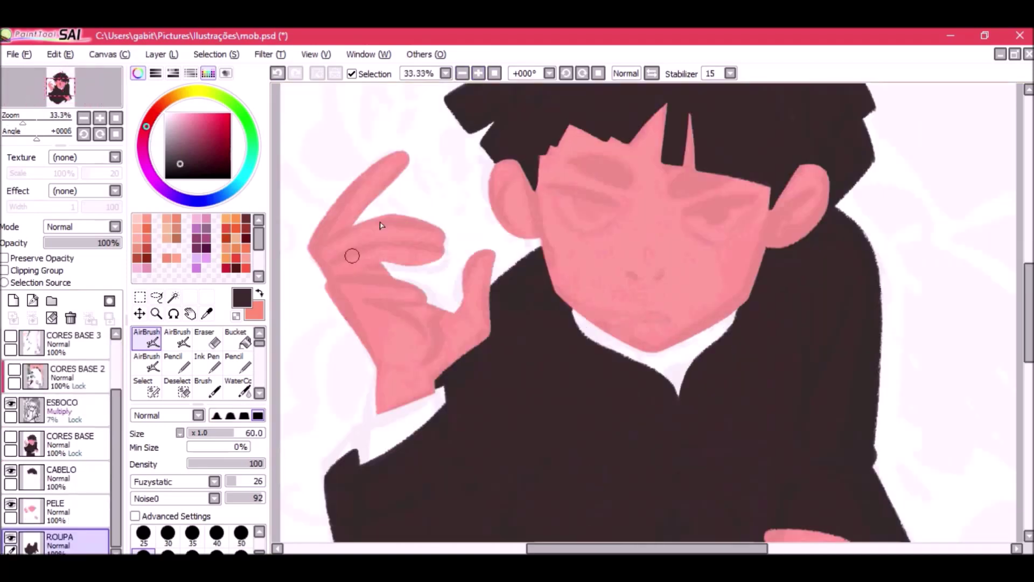
key("e")
key("b")
Create a new layer beneath ROUPA and name it ROUPA2.
left_click(462, 73)
left_click(479, 73)
left_click(14, 300)
left_click_drag(70, 507, 70, 541)
double_click(70, 540)
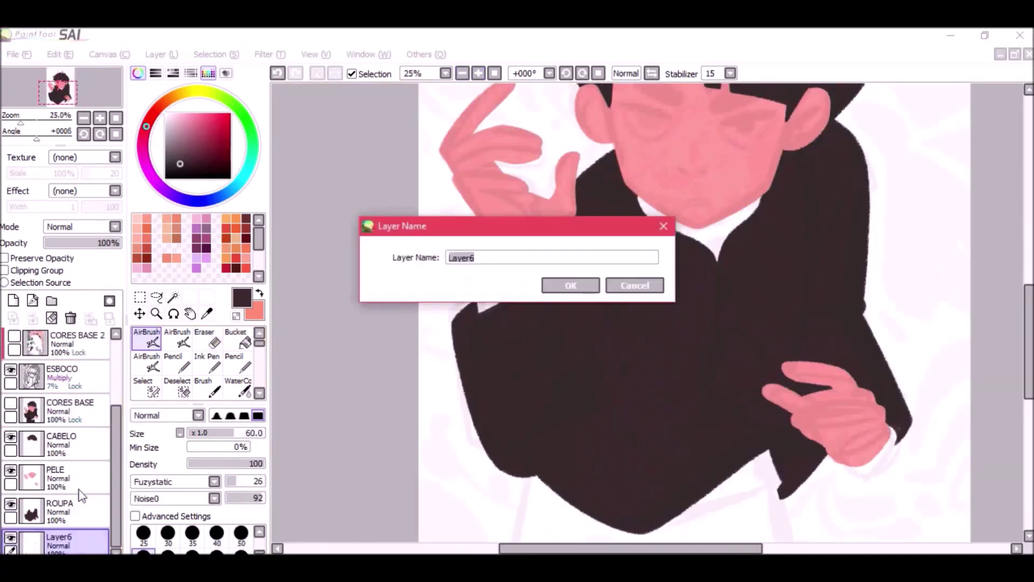
type("ROUPA2")
key("Return")
Set the ESBOCO sketch layer's opacity to 6% and reselect the ROUPA2 layer.
mouse_move(119, 429)
left_mouse_down()
mouse_move(117, 365)
mouse_move(116, 436)
left_mouse_up()
left_click(73, 441)
left_click(70, 481)
left_click(48, 243)
left_click(11, 503)
left_click(70, 540)
Start painting the shirt's visible parts on ROUPA2 with an enlarged AirBrush and undo the last stroke.
scroll(608, 158, "up", 1)
key("x")
left_click(227, 228)
key("]")
left_click_drag(588, 247, 564, 283)
scroll(494, 101, "down", 1)
mouse_move(672, 348)
left_mouse_down()
mouse_move(654, 383)
mouse_move(611, 367)
mouse_move(677, 370)
mouse_move(643, 386)
left_mouse_up()
key("ctrl+z")
Trim the jacket's edge on the ROUPA layer with the Eraser.
scroll(616, 282, "up", 1)
left_click(70, 509)
key("e")
mouse_move(682, 338)
left_mouse_down()
mouse_move(691, 356)
mouse_move(660, 396)
left_mouse_up()
Paint the remaining pale pink shirt areas at the collar, cuffs and hem on ROUPA2, reducing the AirBrush size.
left_click(70, 540)
key("b")
left_click_drag(592, 420, 681, 294)
key("[")
key("[")
mouse_move(474, 349)
left_mouse_down()
mouse_move(625, 285)
mouse_move(539, 318)
left_mouse_up()
double_click(464, 75)
mouse_move(593, 258)
left_mouse_down()
mouse_move(572, 384)
mouse_move(431, 299)
left_mouse_up()
Create a new layer beneath ROUPA2 and name it ROUPA3.
left_click(5, 258)
key("x")
left_click(13, 300)
double_click(81, 538)
type("ROUPA3")
key("Return")
Paint the jacket's lower body down to the canvas edge on ROUPA3 in dark brown sampled from the jacket.
right_click(509, 344)
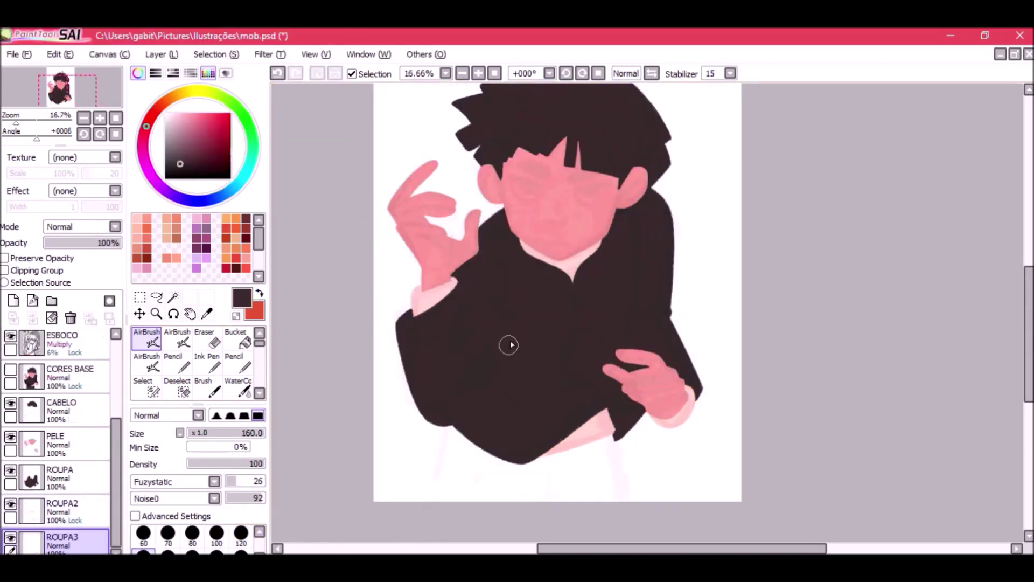
left_click_drag(453, 428, 435, 502)
left_click_drag(609, 441, 620, 503)
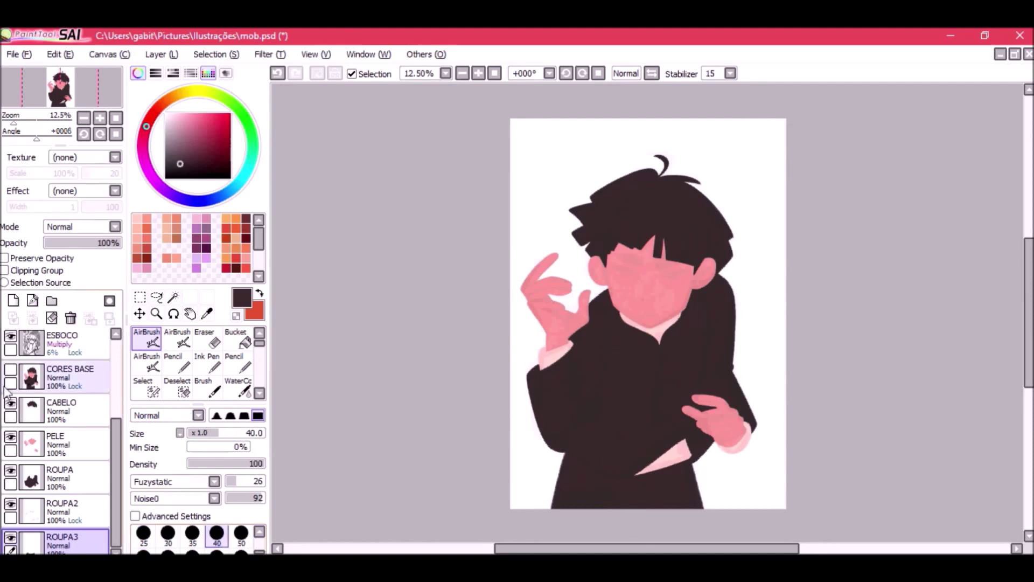
Paint two small oval pale pink buttons down the jacket's front on the layer above ROUPA.
scroll(474, 104, "up", 2)
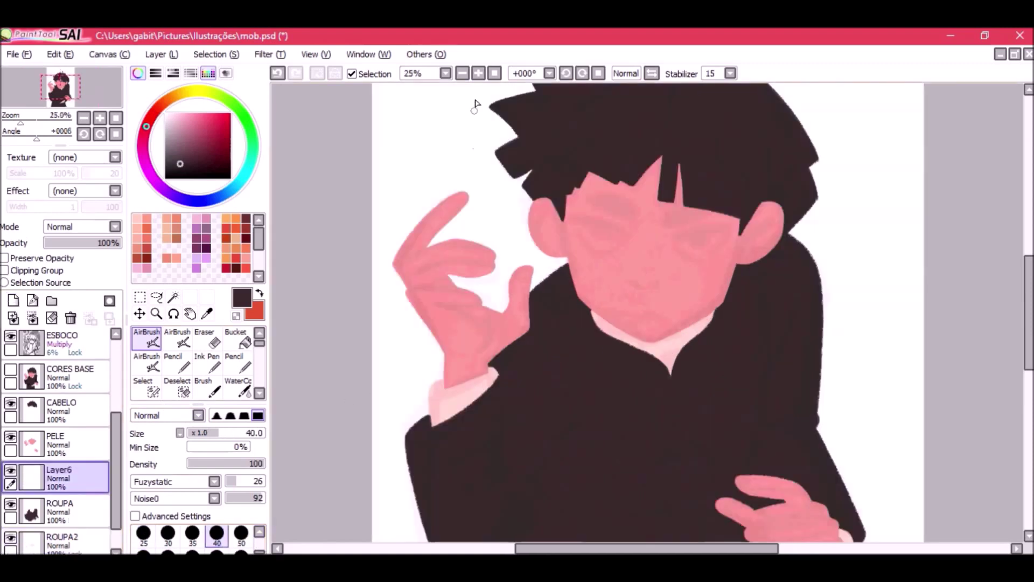
left_click_drag(594, 195, 609, 208)
key("ctrl+z")
left_click_drag(603, 257, 602, 266)
triple_click(463, 73)
double_click(478, 74)
left_click_drag(553, 199, 549, 306)
Create a new layer above PELE for the lash lines and set the AirBrush to size 25.
left_click(47, 443)
left_click(13, 300)
left_click(144, 533)
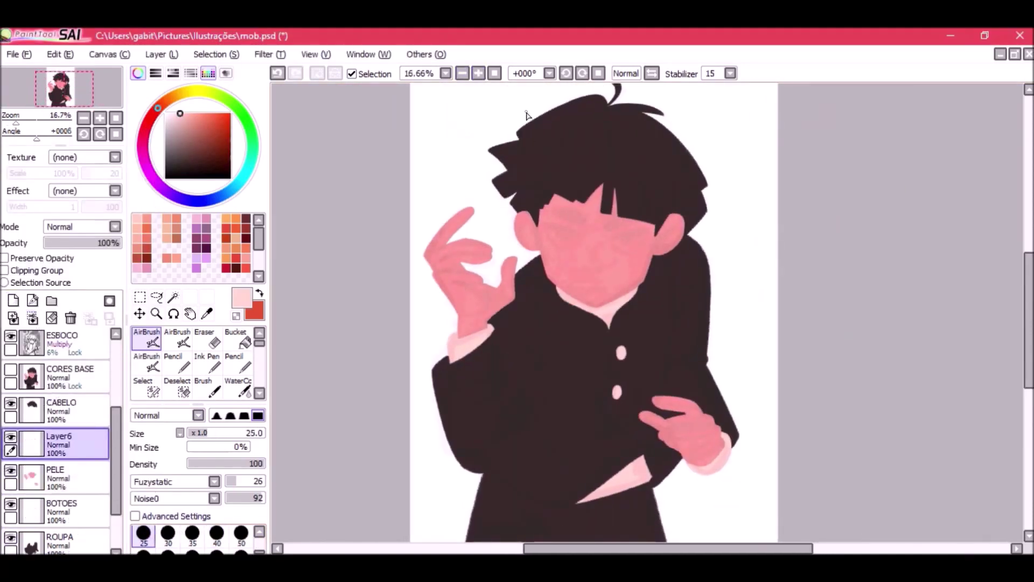
Paint the right-hand eye's upper lash line in sampled dark brown with the size 20 AirBrush, undoing and redrawing the stroke twice.
scroll(608, 177, "up", 3)
right_click(537, 185)
mouse_move(637, 257)
left_mouse_down()
mouse_move(544, 176)
mouse_move(644, 206)
left_mouse_up()
scroll(544, 176, "up", 1)
scroll(217, 541, "up", 1)
left_click(241, 534)
left_click_drag(558, 256, 685, 232)
key("ctrl+z")
left_click_drag(558, 255, 694, 231)
key("ctrl+z")
left_click_drag(555, 256, 700, 233)
Paint a matching dark brown upper lash line over the left-hand eye.
left_click(477, 73)
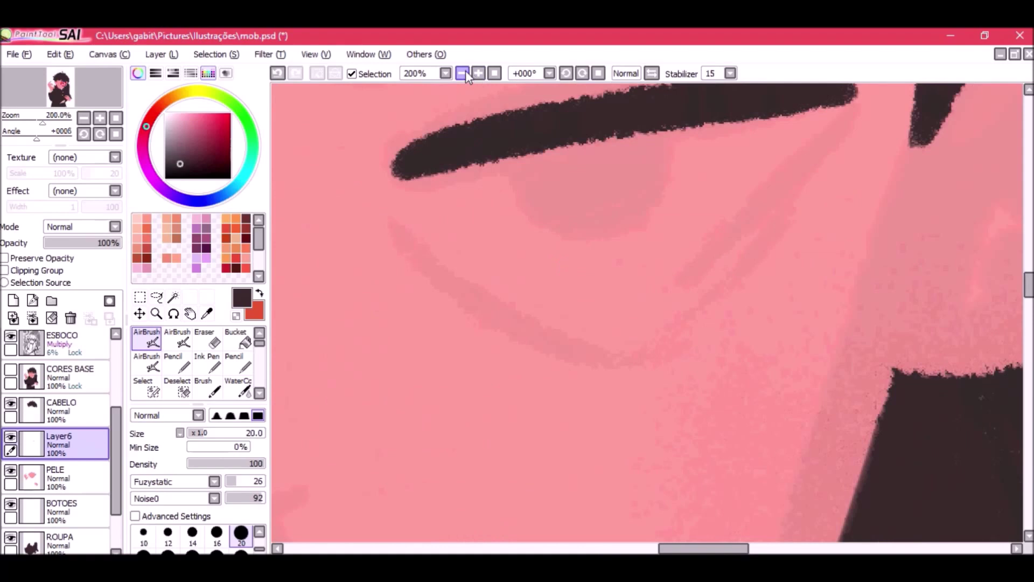
left_click(462, 73)
left_click(462, 73)
left_click_drag(494, 155, 620, 189)
left_click_drag(378, 234, 527, 276)
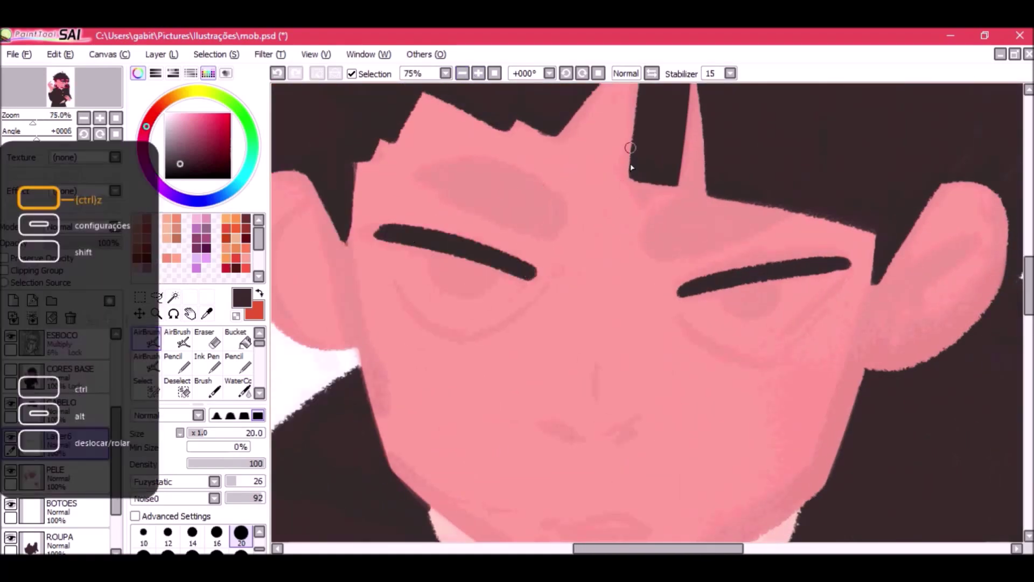
Retouch the right-hand lash line's edge with the canvas rotated, undoing the surplus strokes, and reset the rotation.
left_click(566, 73)
left_click(566, 73)
left_click(565, 73)
left_click_drag(674, 108, 653, 175)
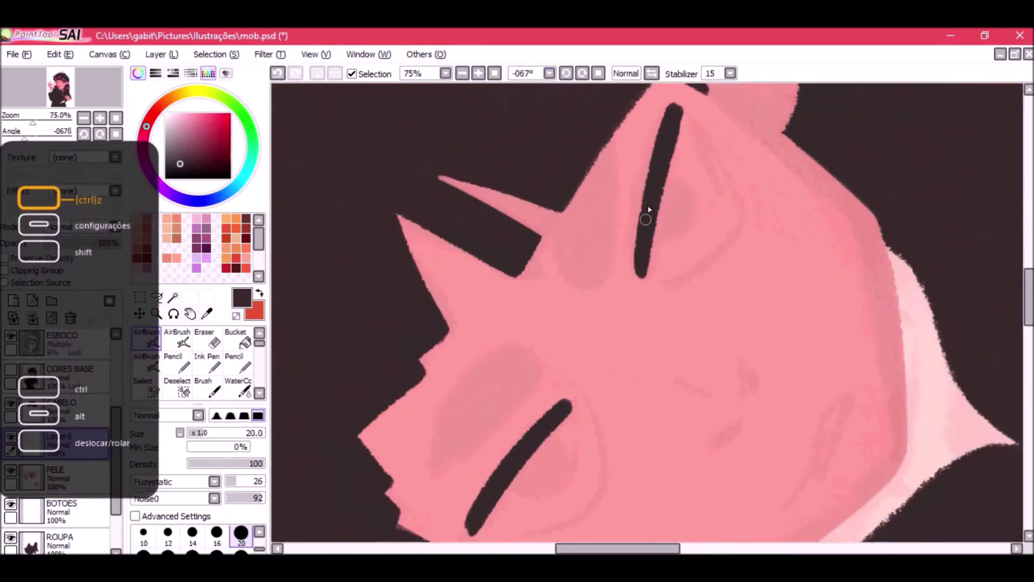
left_click_drag(635, 253, 639, 276)
left_click_drag(668, 114, 636, 262)
key("ctrl+z")
left_click_drag(650, 173, 639, 266)
key("ctrl+z")
left_click(598, 73)
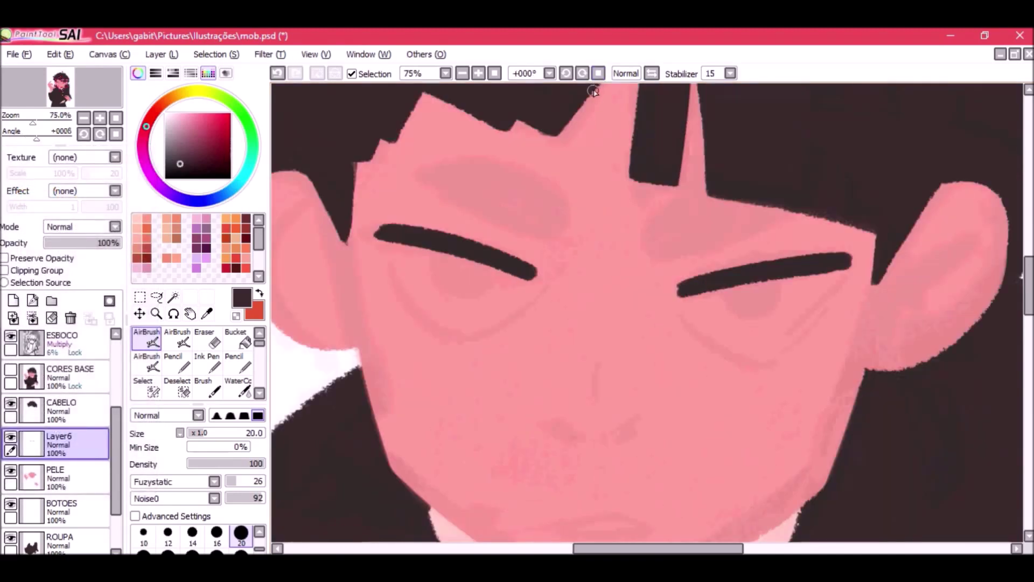
Examine both lash lines against the whole figure and return to the face.
left_click(462, 73)
left_click(462, 73)
left_click(462, 73)
left_click(462, 73)
left_click(462, 74)
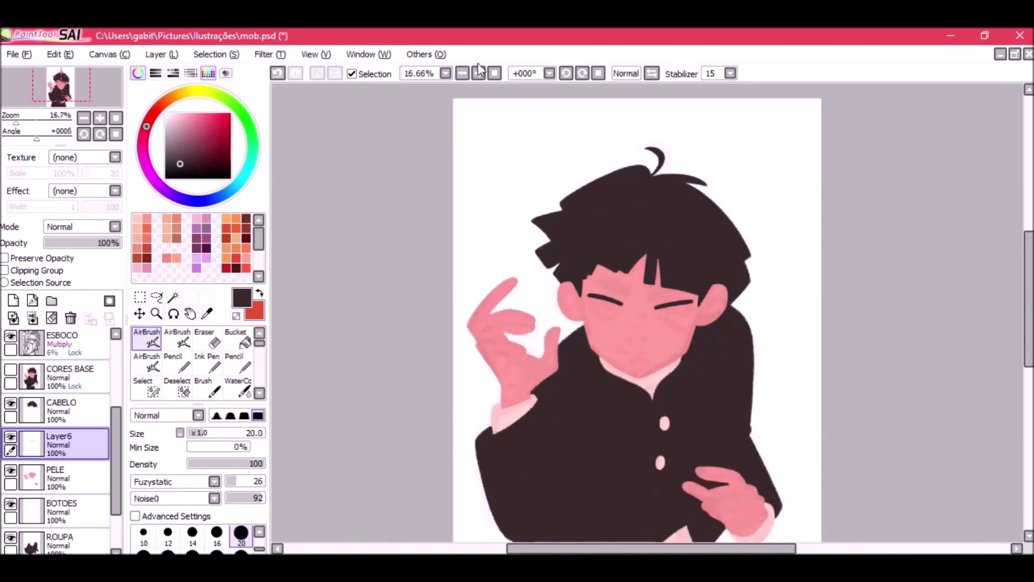
left_click(479, 73)
left_click(478, 73)
left_click(479, 73)
left_click(478, 73)
Create a new layer above PELE and outline the left-hand eye white in pale pink sampled from CORES BASE.
left_click(59, 476)
left_click(12, 300)
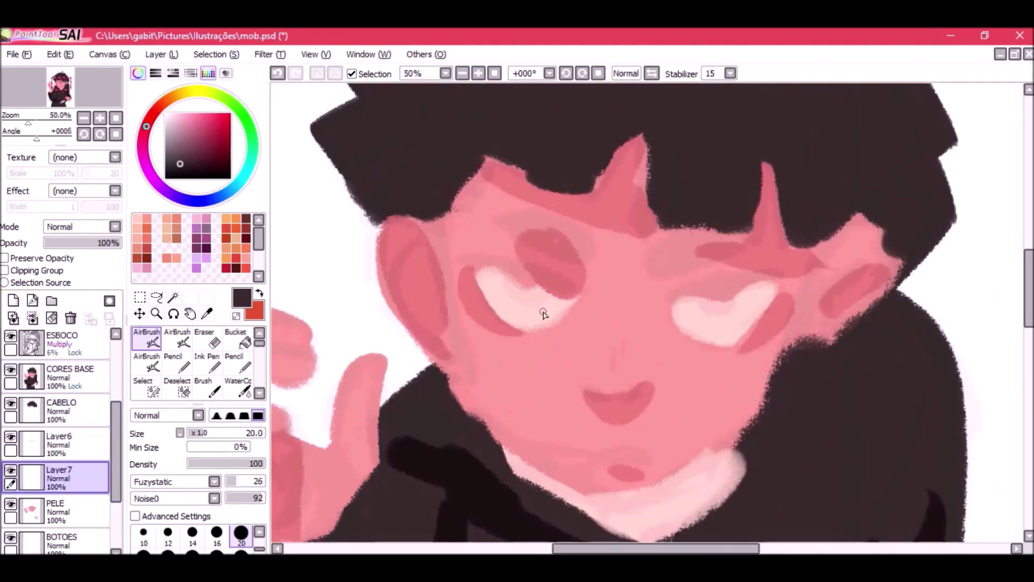
left_click(544, 314, "alt")
left_click(10, 369)
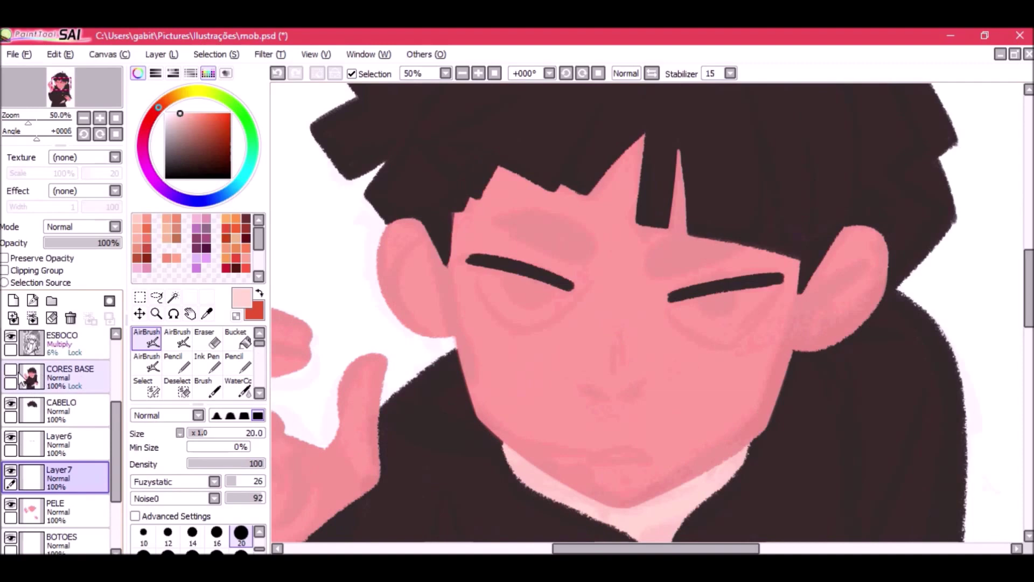
left_click(478, 74)
mouse_move(393, 244)
left_mouse_down()
mouse_move(432, 323)
mouse_move(520, 280)
left_mouse_up()
Set the ESBOCO layer's opacity to 4%, return to the eye-white layer and save the file.
left_click(54, 342)
left_click_drag(53, 243, 47, 243)
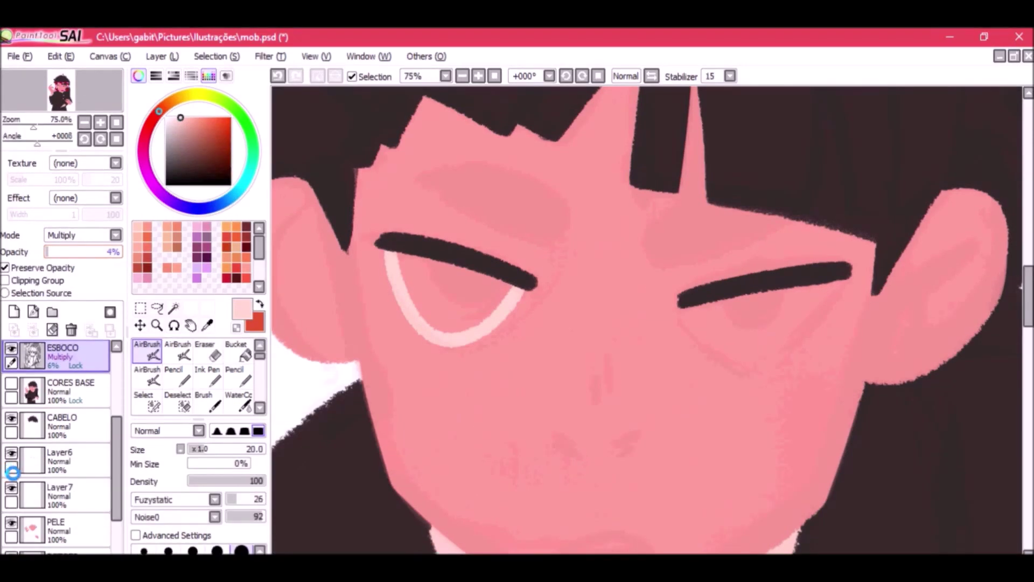
left_click(12, 487)
left_click(59, 495)
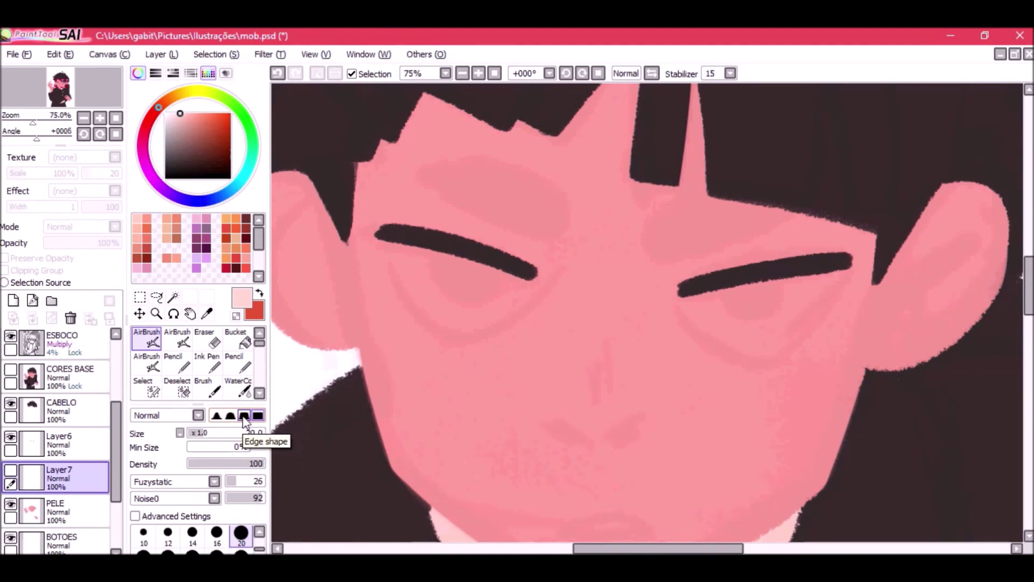
key("ctrl+s")
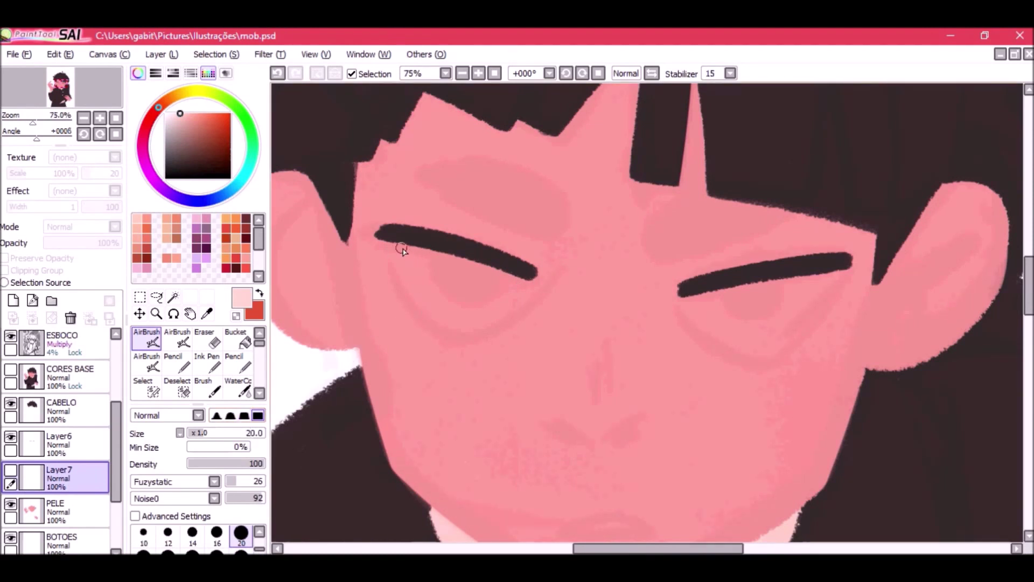
Show the eye-white layer again and fill the left-hand eye in pale pink up to the lash line.
left_click(11, 470)
mouse_move(454, 318)
left_mouse_down()
mouse_move(402, 255)
mouse_move(435, 311)
mouse_move(426, 304)
mouse_move(450, 293)
mouse_move(461, 311)
mouse_move(450, 257)
mouse_move(464, 264)
mouse_move(458, 285)
mouse_move(488, 298)
left_mouse_up()
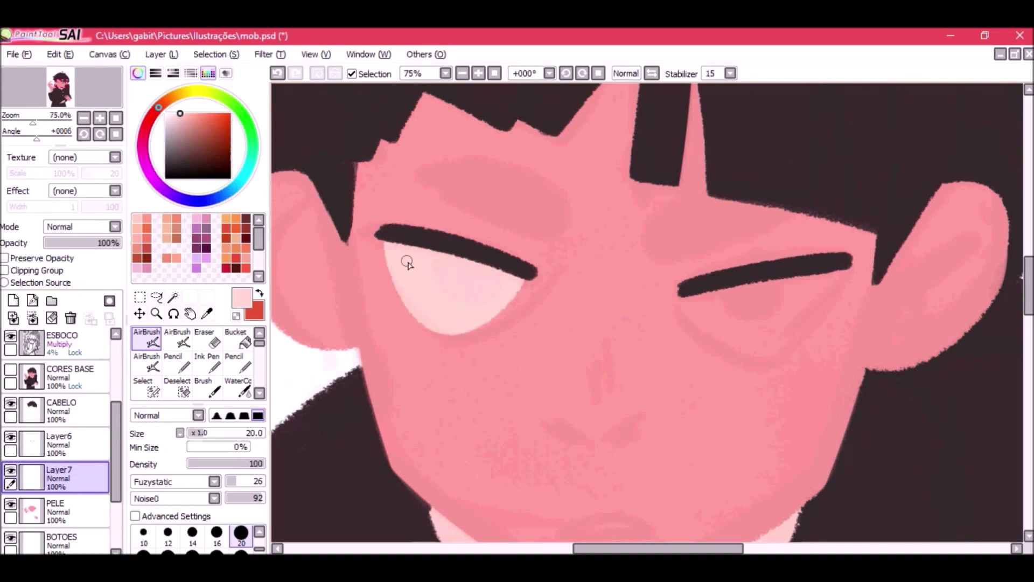
left_click_drag(389, 245, 423, 321)
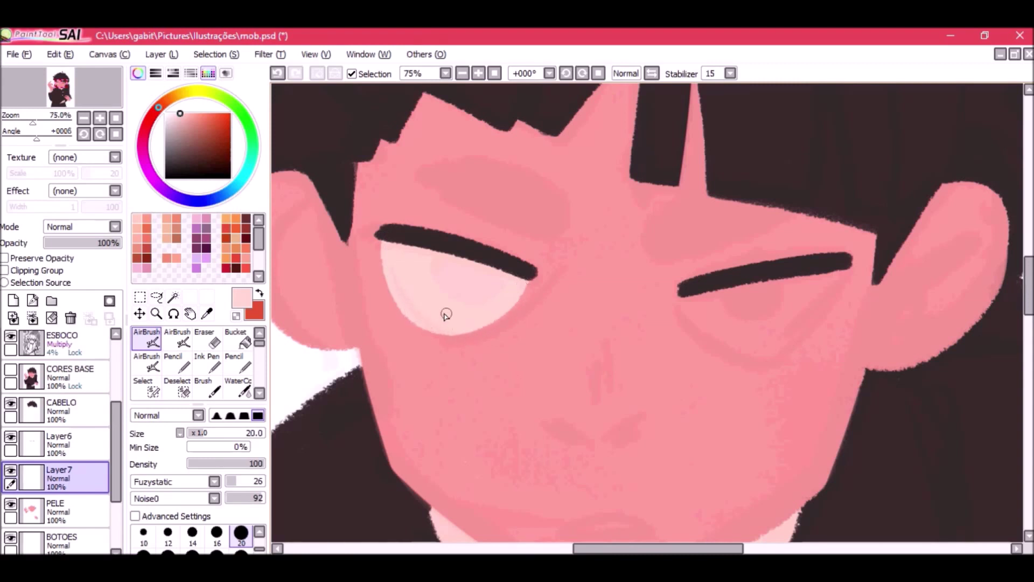
Paint the right-hand eye white in pale pink beneath its lash line.
left_click_drag(607, 343, 420, 310)
mouse_move(495, 266)
left_mouse_down()
mouse_move(600, 280)
mouse_move(598, 313)
mouse_move(618, 290)
left_mouse_up()
left_click(598, 73)
left_click(462, 73)
Preserve the eye-white layer's opacity and add a new clipping-group layer above it, with dark brown sampled for painting.
right_click(526, 231)
left_click(5, 258)
left_click(13, 301)
left_click(5, 271)
left_click_drag(569, 377, 533, 372)
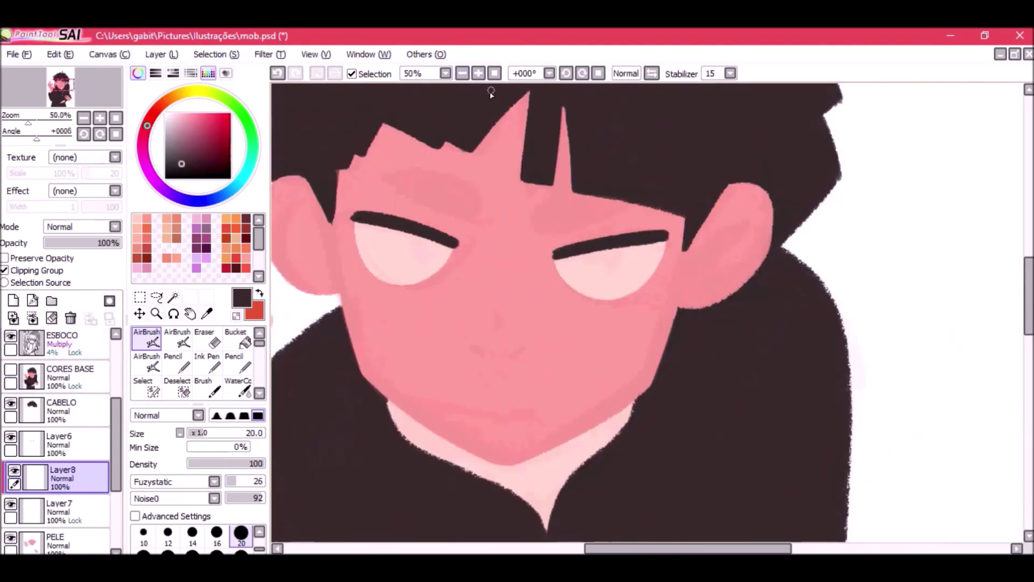
Paint the right-hand eye's round dark brown pupil beneath the lash line on the clipped layer.
left_click(478, 73)
mouse_move(566, 236)
left_mouse_down()
mouse_move(593, 246)
mouse_move(592, 230)
mouse_move(566, 249)
mouse_move(581, 223)
left_mouse_up()
key("ctrl+z")
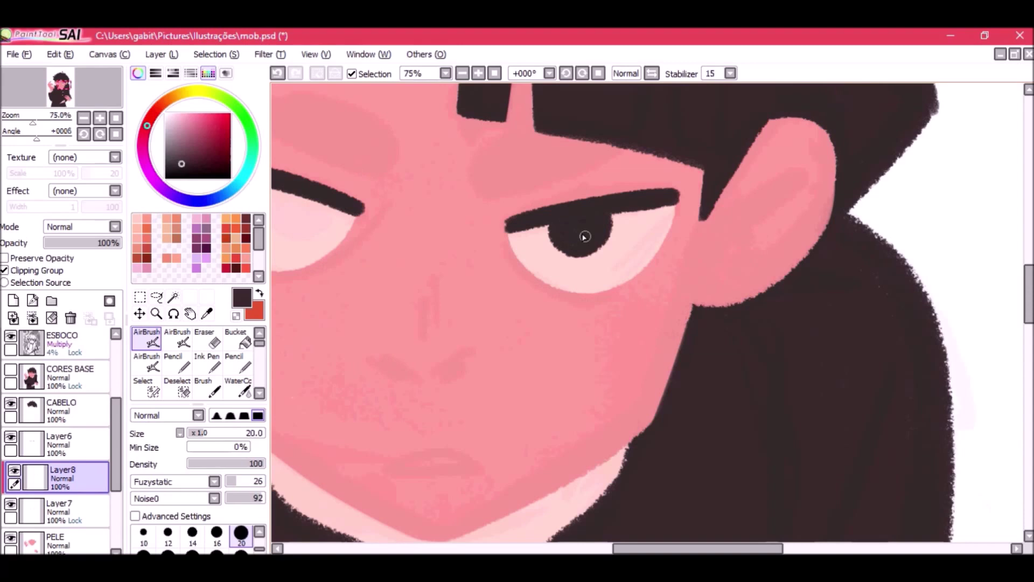
left_click(462, 73)
left_click(462, 73)
left_click(462, 73)
left_click(478, 73)
left_click(478, 73)
left_click(478, 74)
left_click_drag(550, 219, 609, 224)
Paint a white highlight across the right-hand pupil's outer edge with the size 16 AirBrush, undoing unwanted strokes.
left_click(166, 113)
left_click(216, 533)
mouse_move(612, 226)
left_mouse_down()
mouse_move(627, 231)
mouse_move(629, 222)
mouse_move(609, 233)
left_mouse_up()
key("ctrl+z")
key("ctrl+z")
key("ctrl+z")
key("ctrl+z")
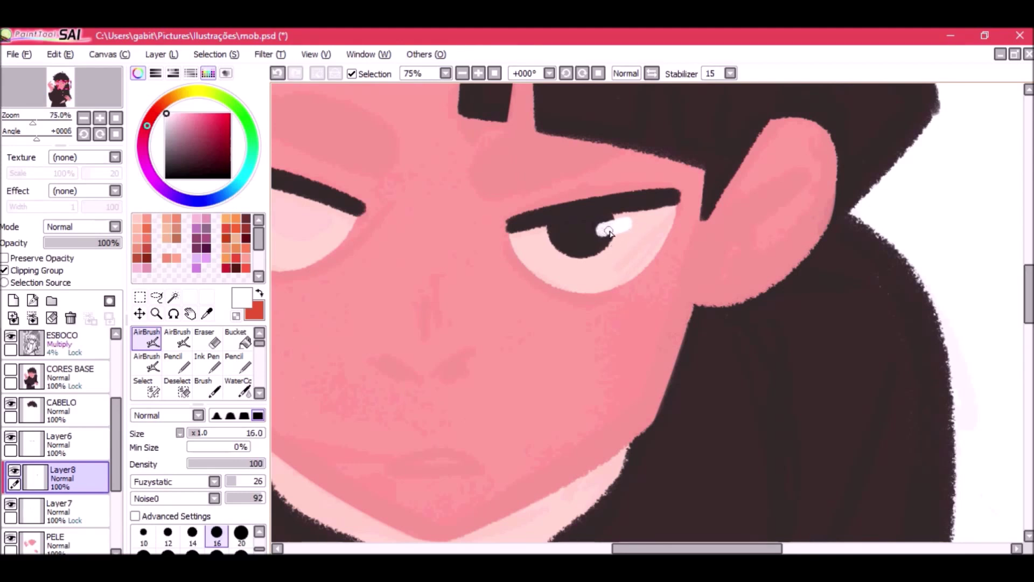
left_click(465, 74)
left_click(466, 74)
left_click(477, 75)
left_click(477, 75)
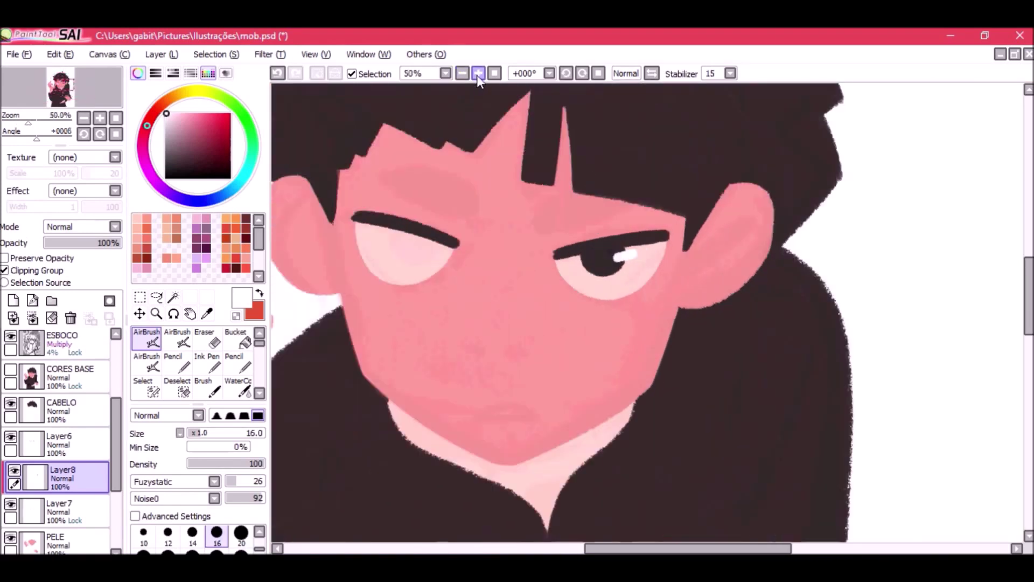
Undo the white highlight and repaint it as a thinner stroke at the right-hand pupil's edge, resetting the canvas rotation.
left_click(582, 74)
left_click(582, 74)
left_click(582, 74)
key("ctrl+z")
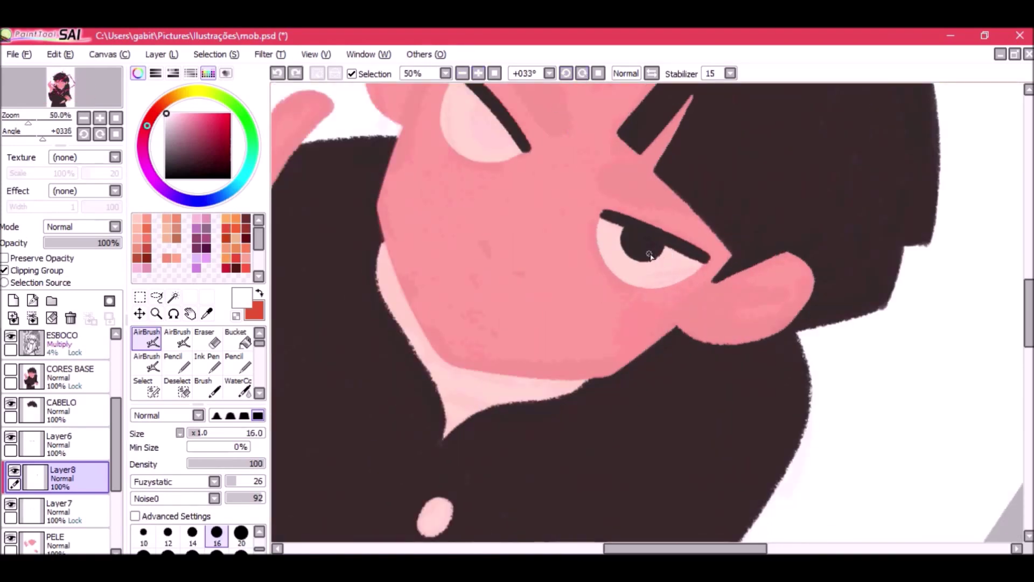
key("ctrl+z")
left_click(599, 74)
left_click(465, 74)
left_click(464, 74)
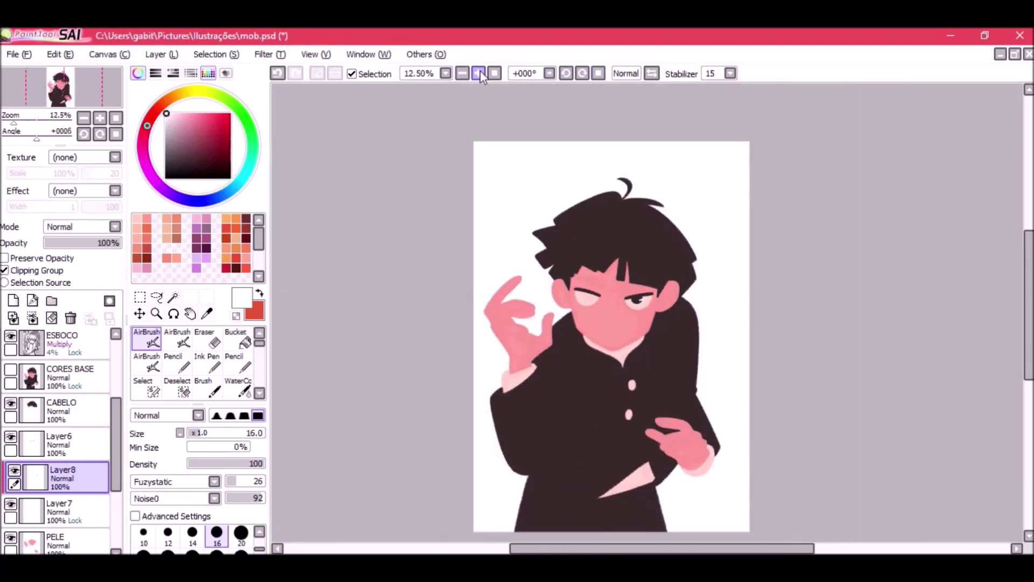
left_click(479, 74)
left_click(479, 74)
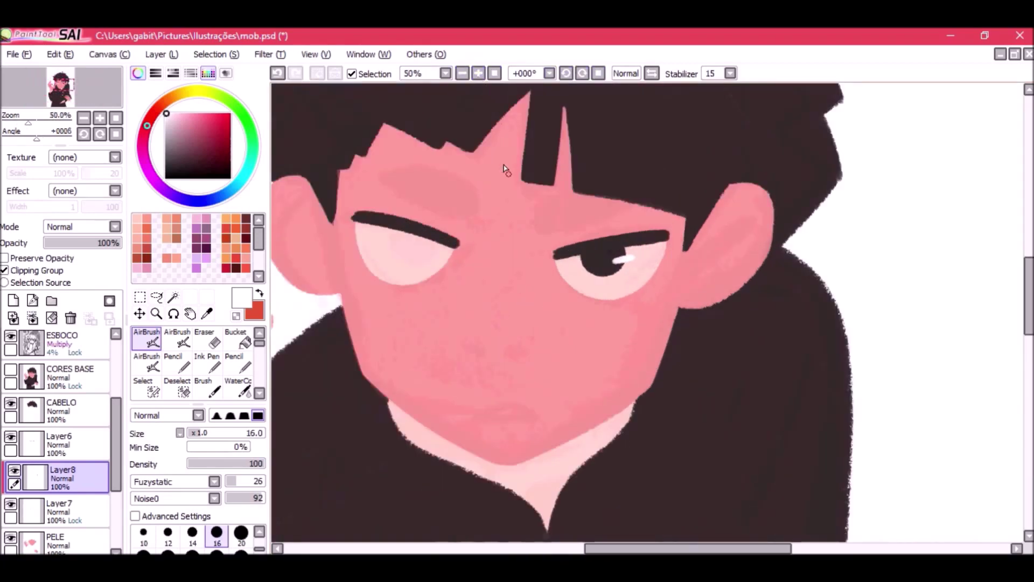
Soften the eye whites with white on Layer7, using the soft AirBrush at size 250.
left_click(147, 362)
left_click(65, 442)
left_click(64, 509)
left_click(11, 504)
left_click(11, 504)
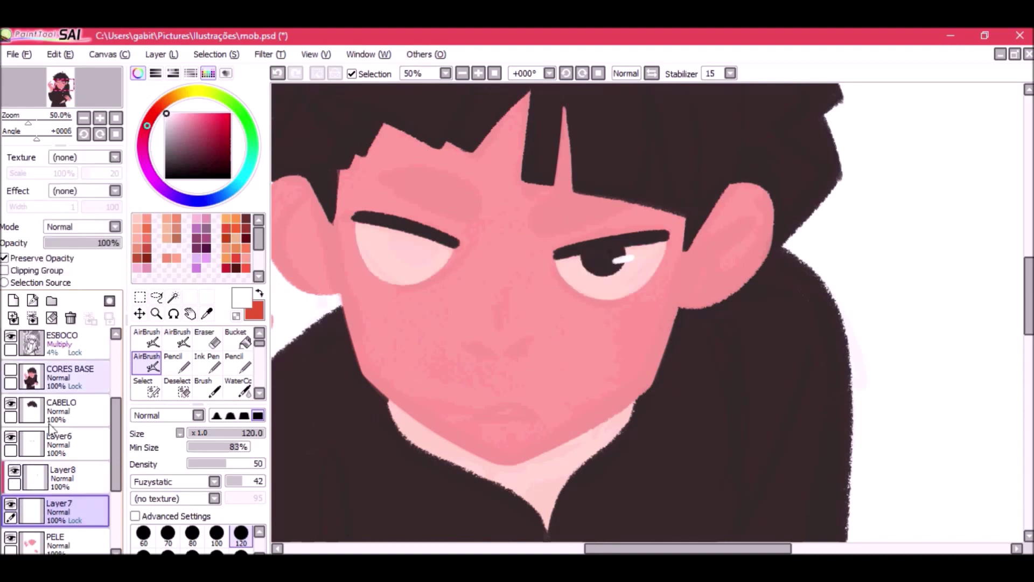
left_click(464, 73)
left_click(478, 74)
key("bracketright")
key("bracketright")
key("bracketright")
key("bracketright")
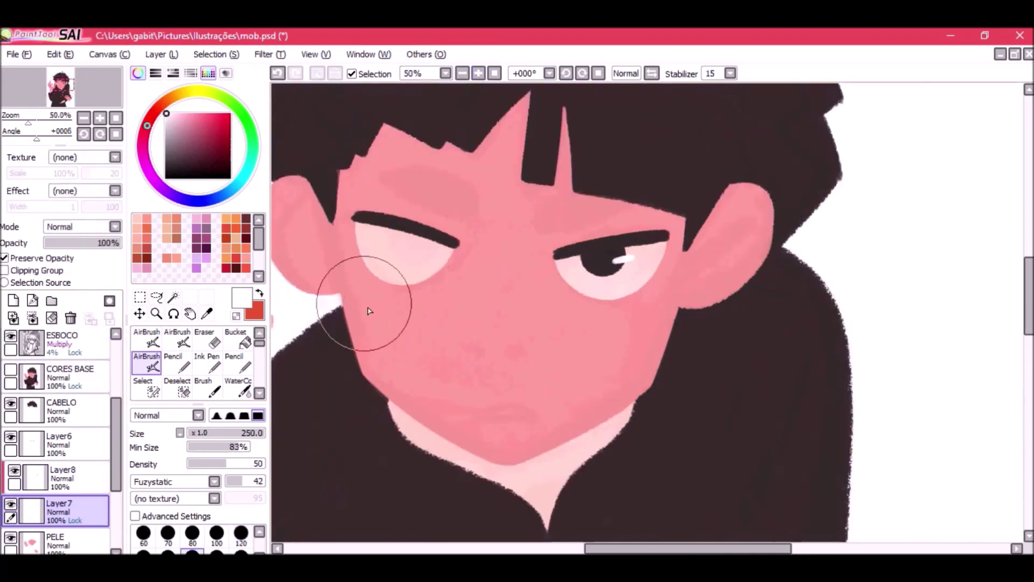
Return to the clipped Layer8 with the size 16 AirBrush and choose dark red as the painting colour.
left_click(147, 338)
left_click(14, 471)
left_click(15, 470)
left_click(30, 476)
left_click_drag(117, 415, 115, 382)
left_click(10, 452)
left_click(11, 452)
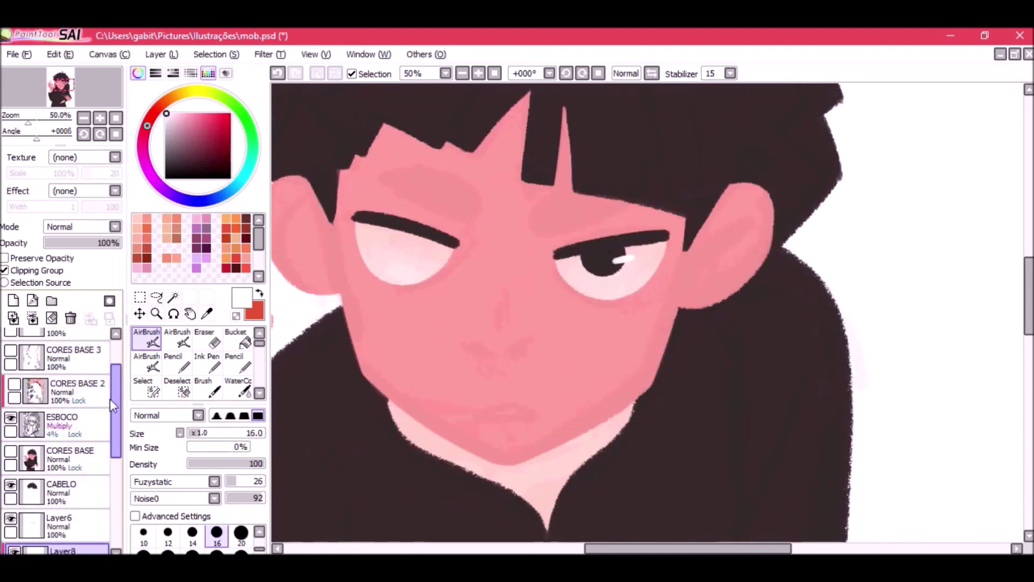
left_click(463, 73)
left_click(463, 74)
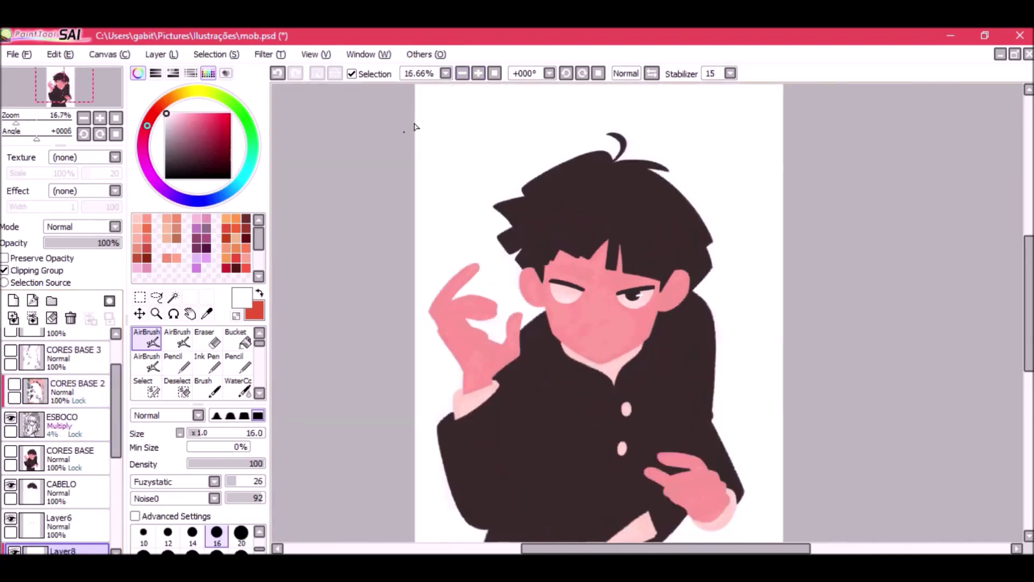
left_click_drag(118, 416, 117, 397)
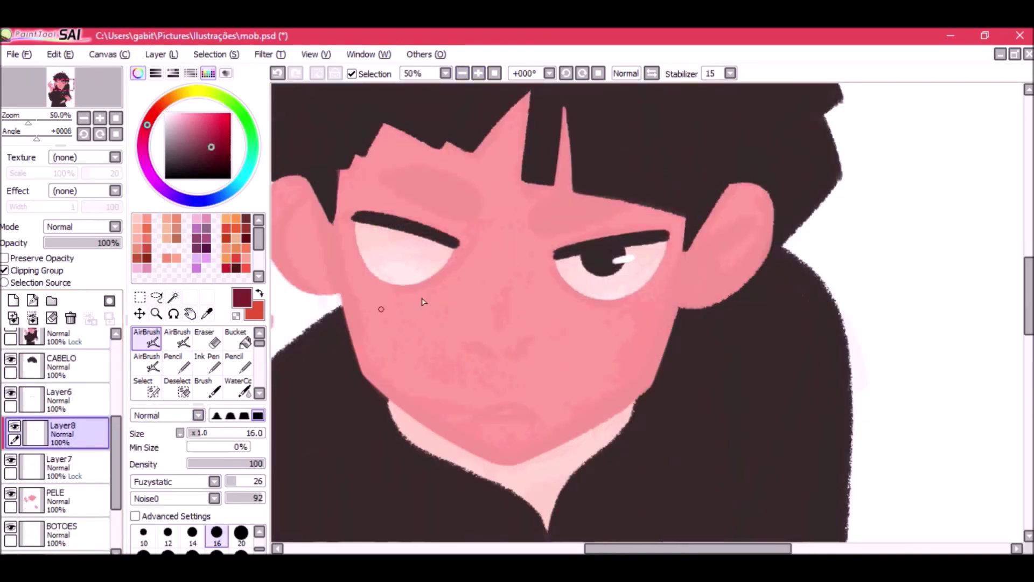
left_click(15, 426)
left_click(14, 426)
Paint a round crimson pupil in the left-hand eye with the size 20 AirBrush, undoing the misplaced strokes.
left_click_drag(393, 232, 411, 253)
left_click(241, 533)
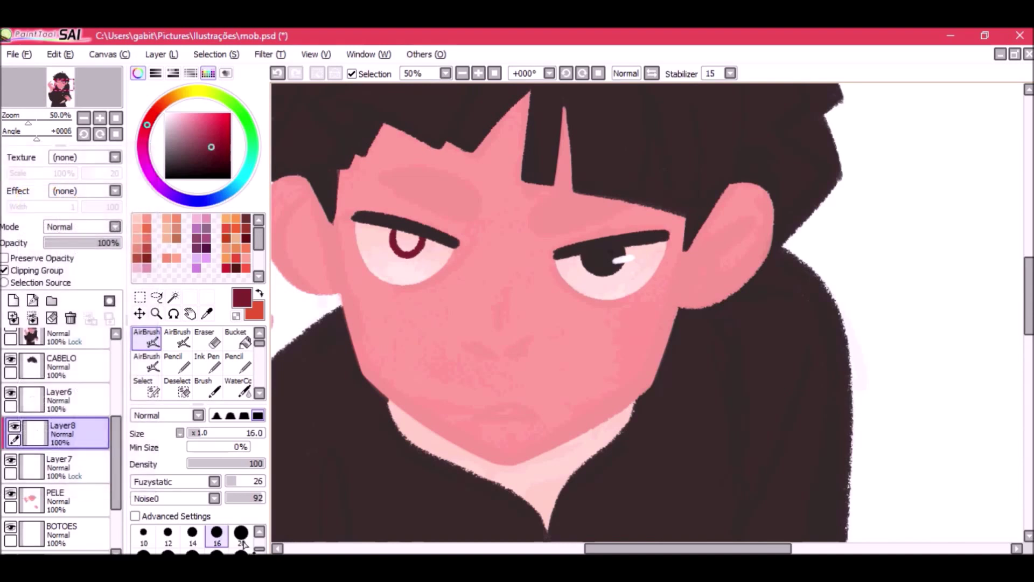
key("ctrl+z")
left_click_drag(400, 237, 411, 238)
key("ctrl+z")
key("ctrl+z")
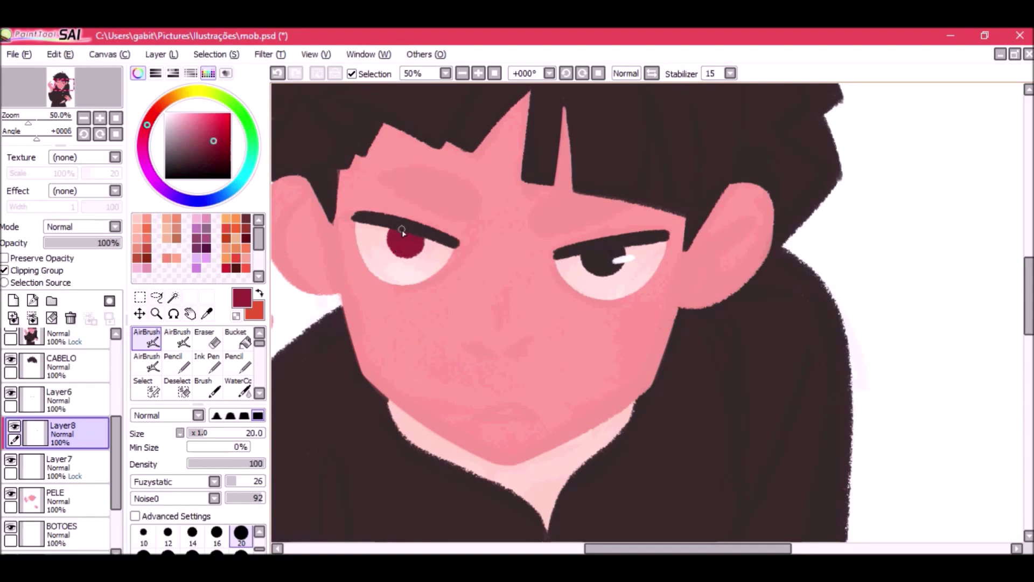
triple_click(462, 74)
left_click(462, 74)
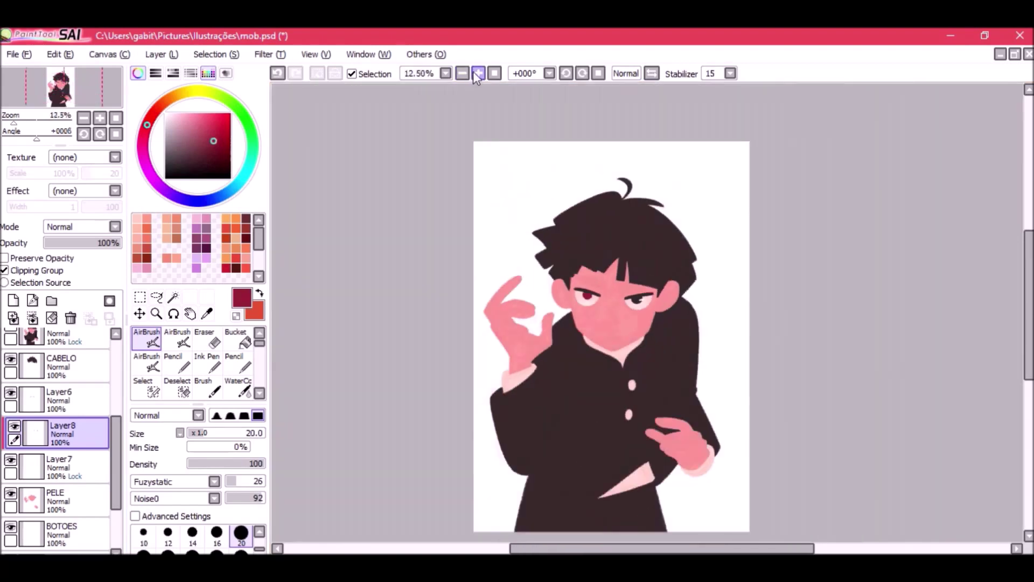
triple_click(478, 74)
left_click(478, 74)
Undo the crimson pupil and repaint it slightly lower and closer to the nose in the left-hand eye.
key("ctrl+z")
key("ctrl+z")
left_click_drag(400, 237, 426, 256)
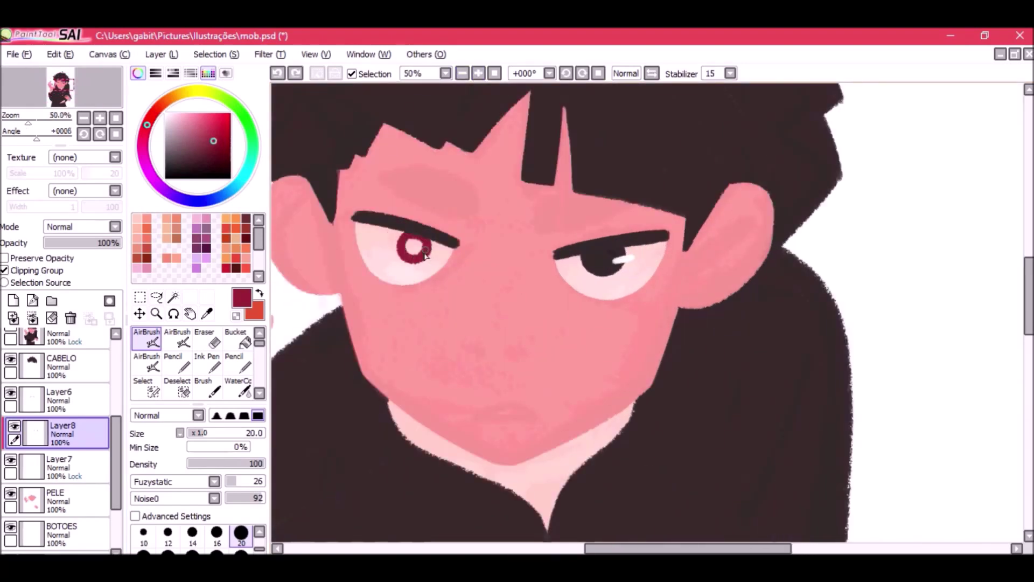
key("ctrl+z")
left_click_drag(398, 237, 413, 246)
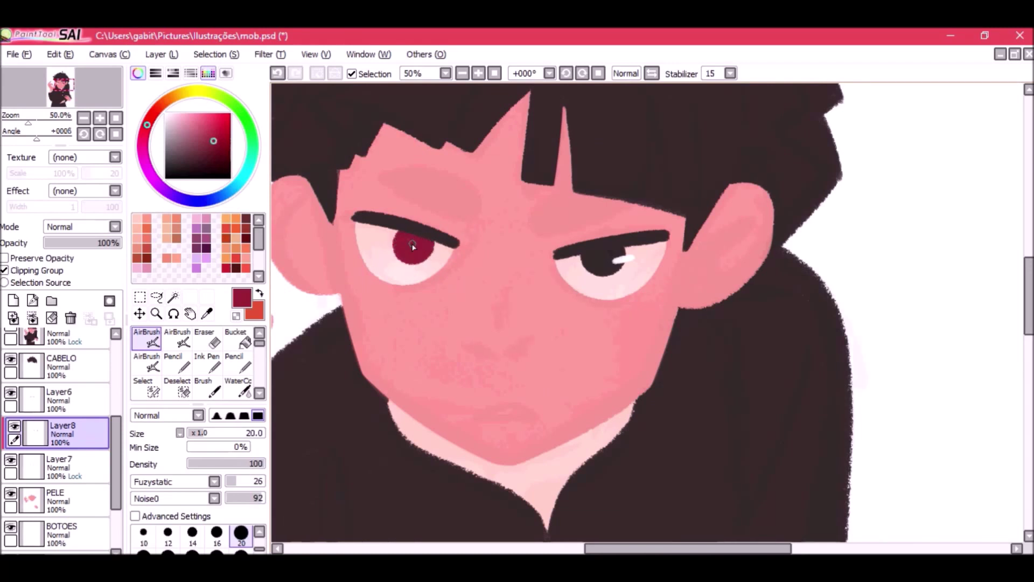
Paint a small white highlight across the inner edge of the left-hand eye's crimson pupil.
triple_click(462, 74)
left_click(462, 74)
triple_click(479, 74)
left_click(479, 73)
left_click(462, 73)
key("e")
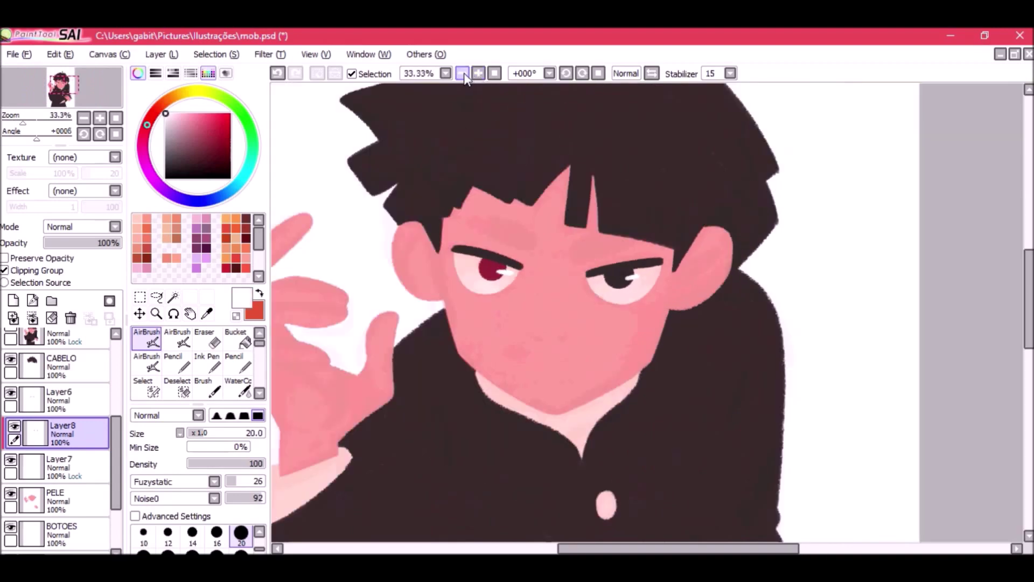
left_click(462, 73)
left_click(463, 74)
left_click(479, 74)
left_click(478, 74)
left_click(477, 73)
Sample the lashes' dark brown and paint a thick, tapered eyebrow above the left-hand eye on Layer6.
right_click(409, 224)
left_click(60, 400)
mouse_move(404, 194)
left_mouse_down()
mouse_move(444, 179)
mouse_move(384, 180)
mouse_move(468, 216)
mouse_move(395, 179)
mouse_move(465, 201)
left_mouse_up()
key("ctrl+z")
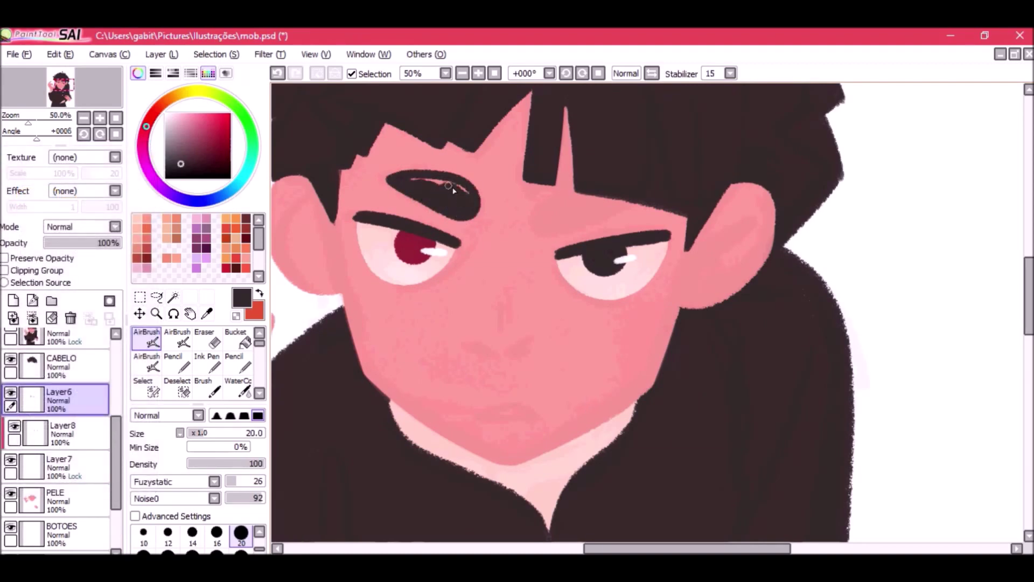
left_click(462, 73)
left_click(479, 74)
Paint the matching thick right-hand eyebrow and add short hair strokes at both brows' inner ends.
mouse_move(629, 205)
left_mouse_down()
mouse_move(542, 209)
mouse_move(587, 190)
left_mouse_up()
left_click_drag(560, 201, 609, 204)
left_click_drag(473, 218, 478, 182)
left_click_drag(541, 230, 531, 200)
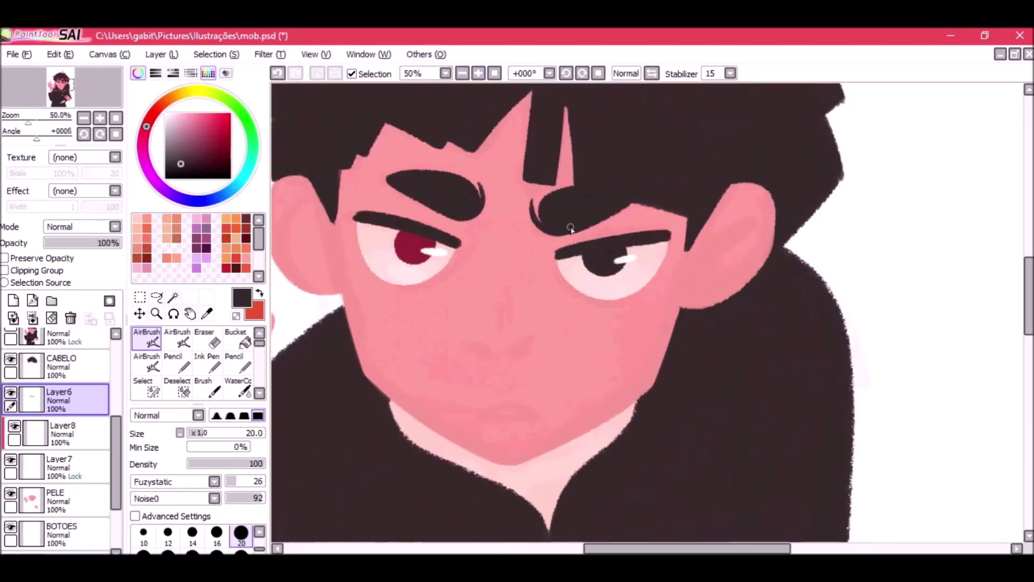
left_click(462, 73)
left_click(478, 73)
Lasso the right-hand eyebrow, shift it slightly outward and clear the selection.
left_click(156, 297)
mouse_move(575, 231)
left_mouse_down()
mouse_move(581, 223)
mouse_move(612, 236)
left_mouse_up()
key("ctrl+d")
left_click(462, 73)
left_click(477, 74)
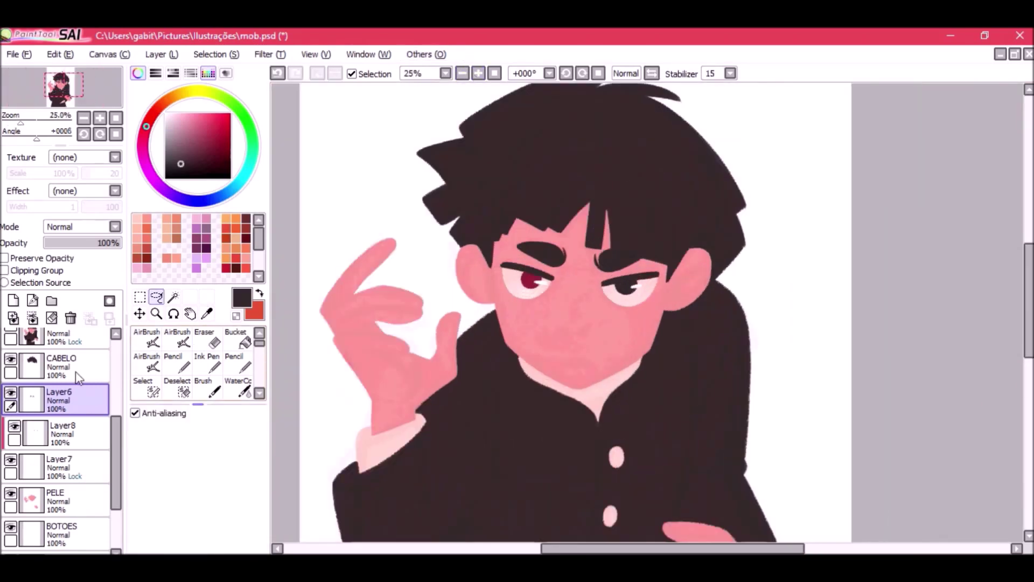
Merge the clipped pupil layer into the eye-white layer and add a new layer above the skin layer.
left_click(79, 373)
left_click(462, 73)
left_click(207, 339)
left_click(148, 338)
left_click(70, 435)
left_click(70, 317)
left_click(13, 300)
scroll(81, 407, "up", 3)
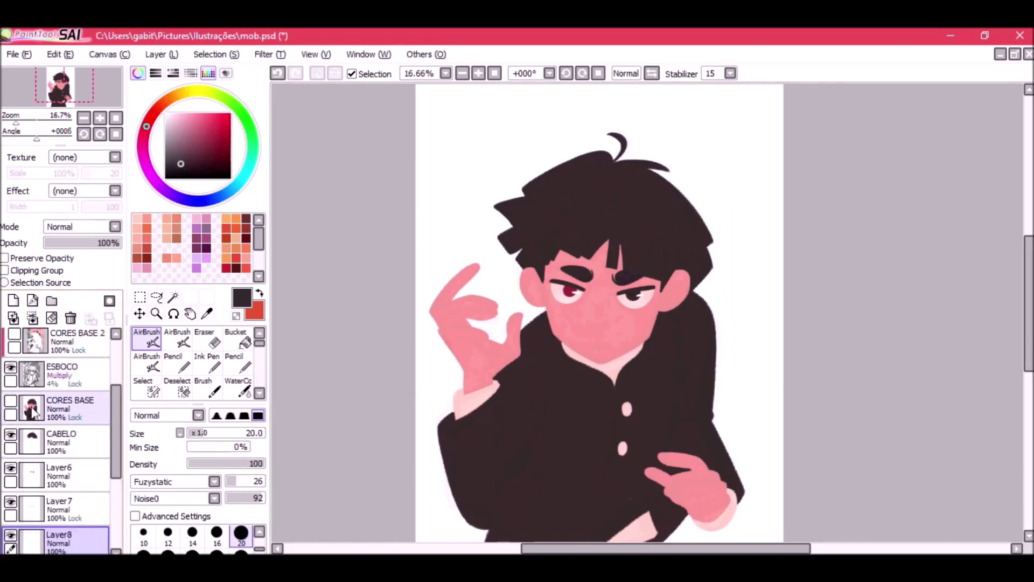
Sample a skin tone, briefly showing the CORES BASE layer, darken it to deep red and set the AirBrush to size 14.
left_click(10, 401)
left_click(478, 74)
left_click(478, 73)
left_click(478, 74)
right_click(443, 186)
left_click(10, 400)
left_click(192, 533)
left_click(207, 134)
Draw two short, slanted dark red nostril strokes at the nose's base, undoing unwanted strokes.
left_click_drag(476, 348, 495, 360)
key("ctrl+z")
left_click_drag(474, 347, 498, 360)
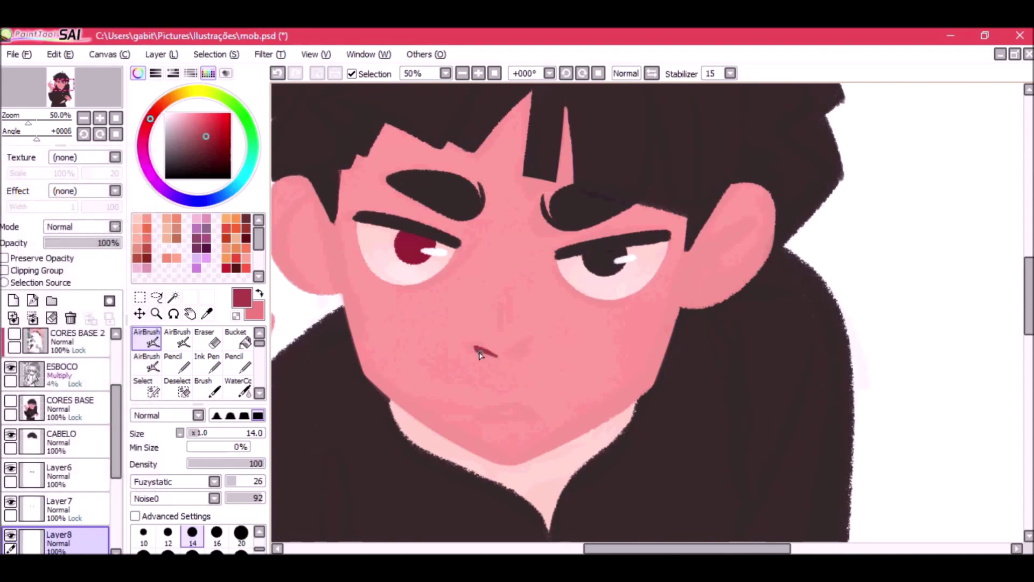
key("ctrl+z")
key("ctrl+z")
key("ctrl+z")
key("ctrl+z")
Outline a small, slightly downturned mouth in dark red with the size 12 AirBrush, redrawing unsatisfactory strokes.
left_click(168, 533)
mouse_move(481, 419)
left_mouse_down()
mouse_move(538, 413)
mouse_move(528, 414)
left_mouse_up()
left_click(462, 73)
left_click(463, 73)
left_click(479, 73)
left_click(478, 73)
key("ctrl+z")
key("ctrl+z")
key("ctrl+z")
left_click_drag(484, 419, 504, 420)
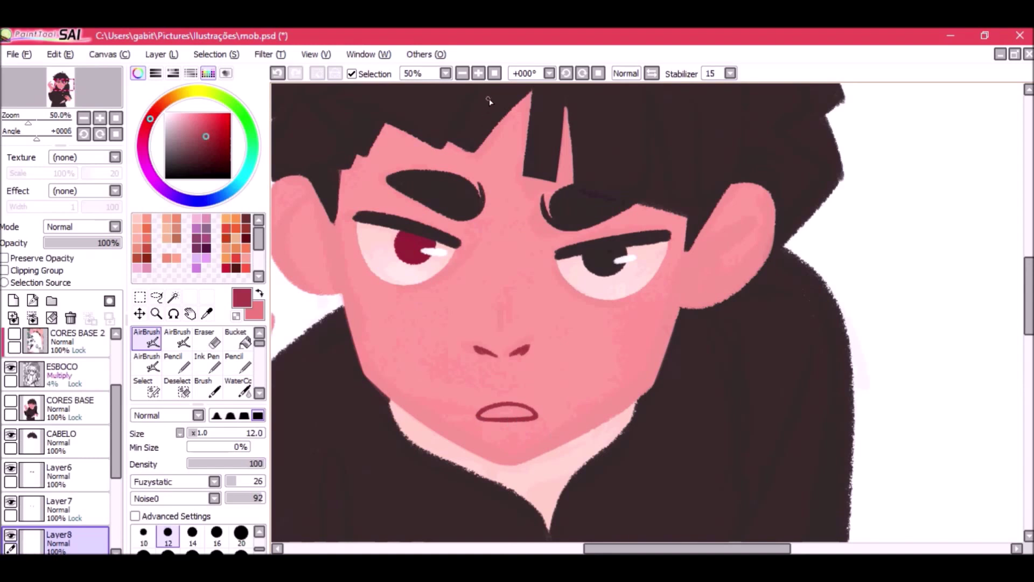
left_click(462, 73)
left_click(462, 74)
left_click(479, 74)
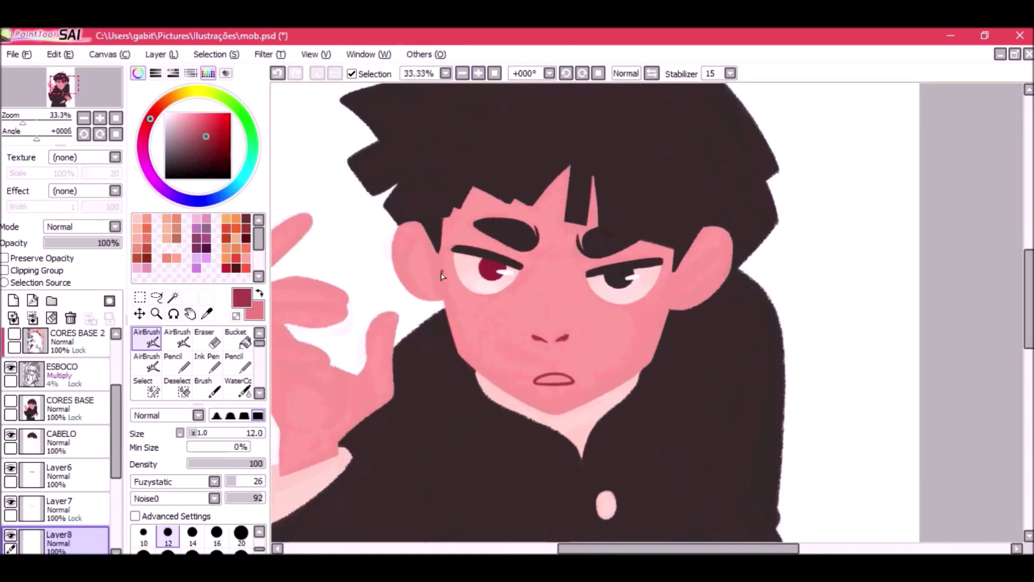
Draw thin vertical strokes on the nose bridge, undoing unwanted ones, and set the AirBrush to size 14.
key("ctrl+z")
left_click_drag(550, 305, 558, 322)
key("ctrl+z")
key("ctrl+z")
key("bracketright")
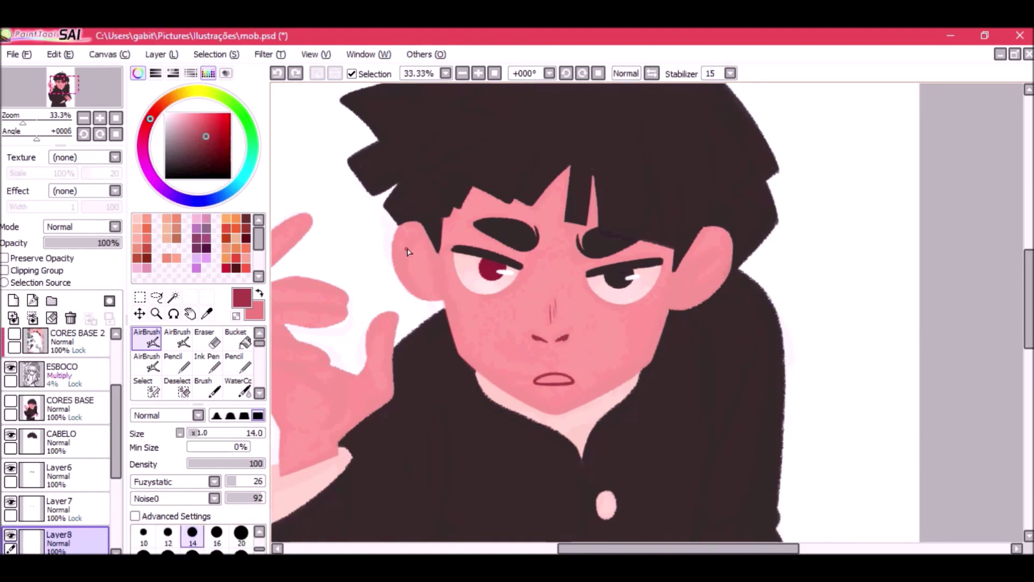
Draw the curved dark red inner-ear lines on both ears.
left_click_drag(422, 285, 437, 292)
left_click(462, 73)
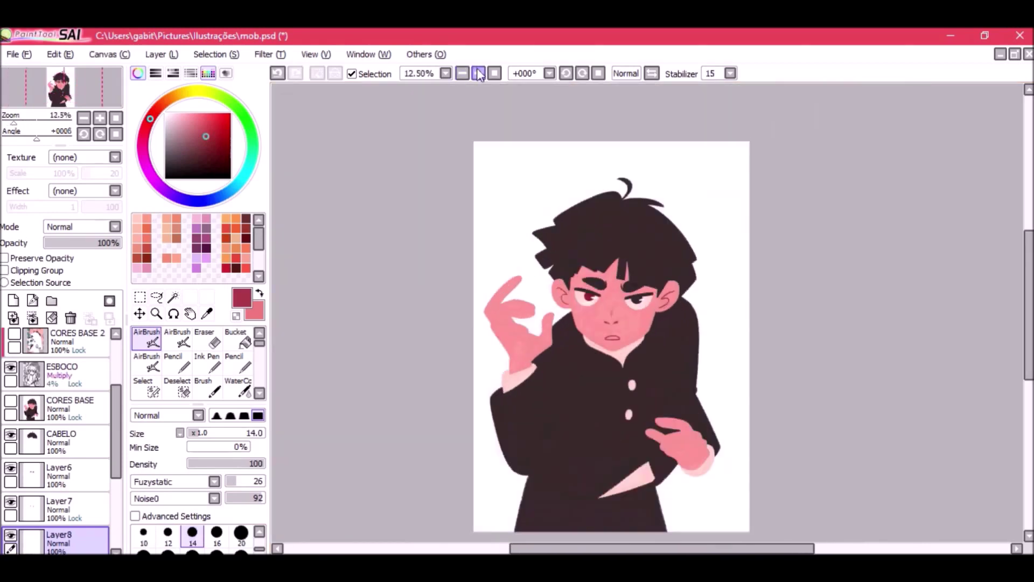
left_click(478, 74)
left_click(478, 73)
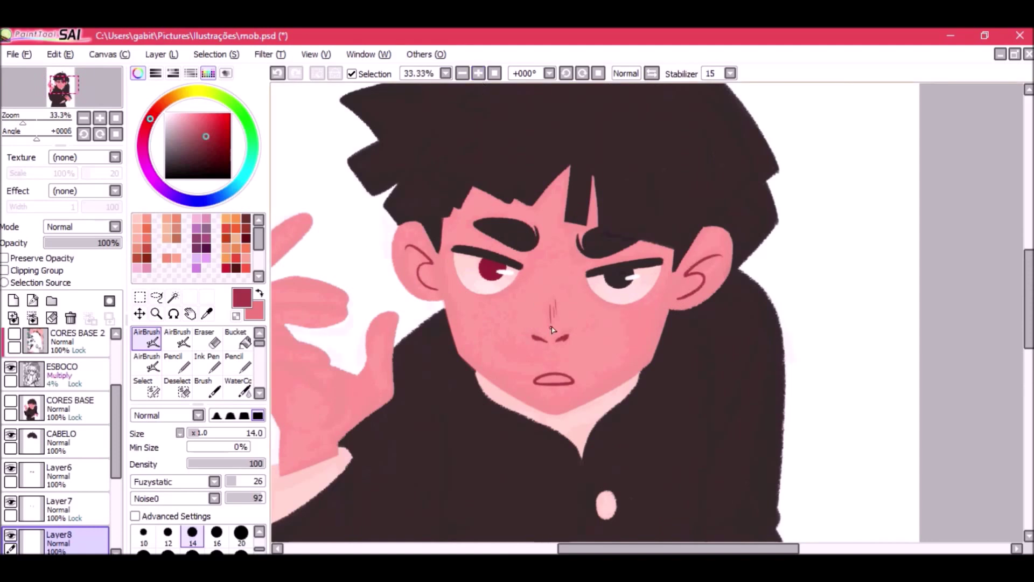
Draw fine dark red bag lines around the undersides of both eyes with the size 4 Pencil.
left_click_drag(552, 326, 606, 379)
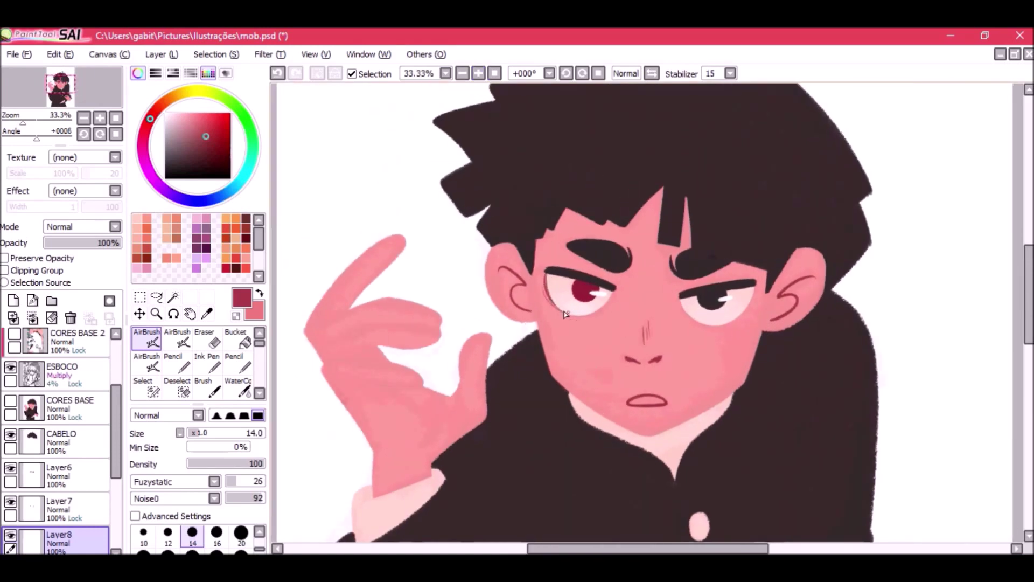
key("ctrl+z")
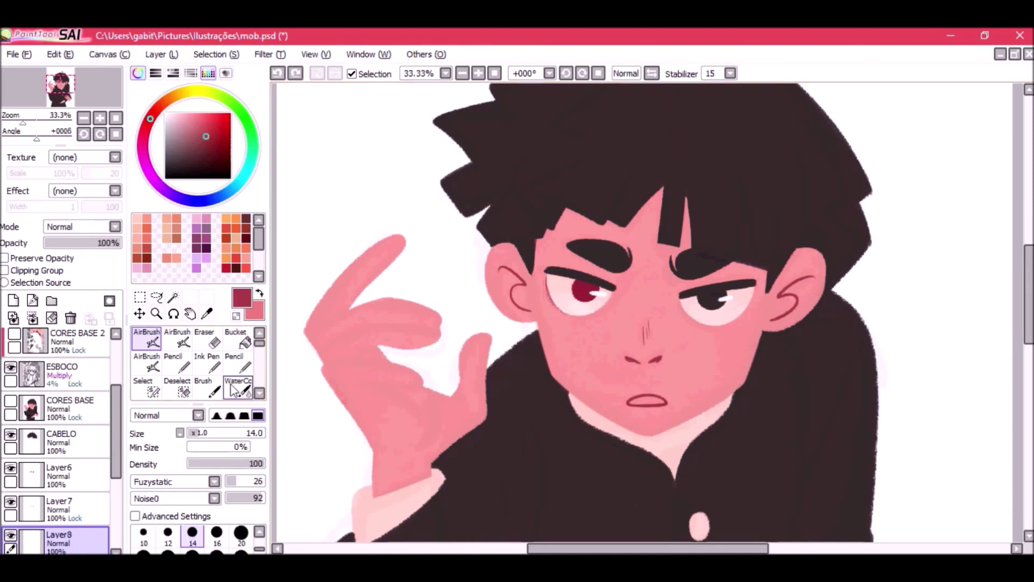
left_click(178, 364)
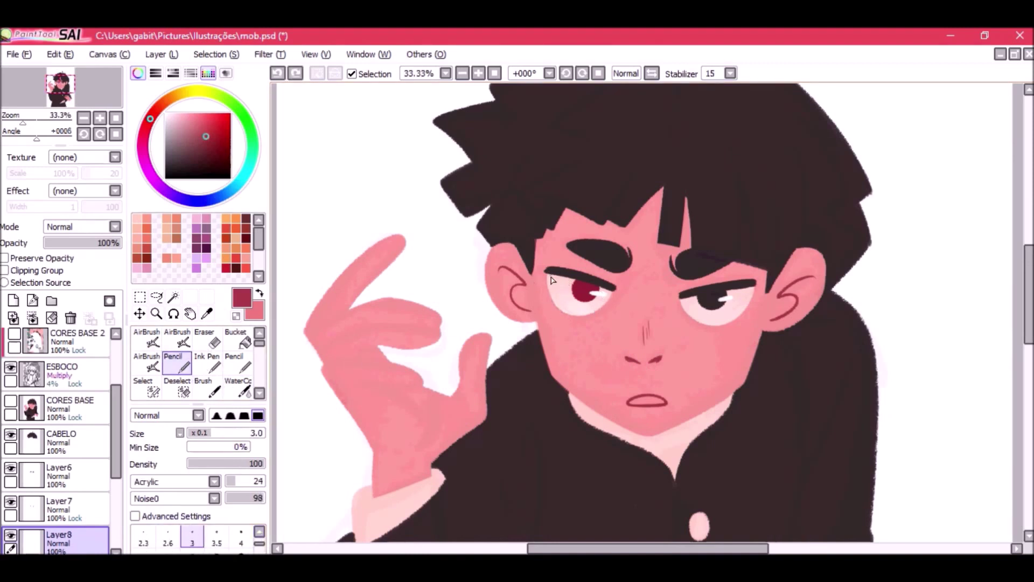
left_click(241, 538)
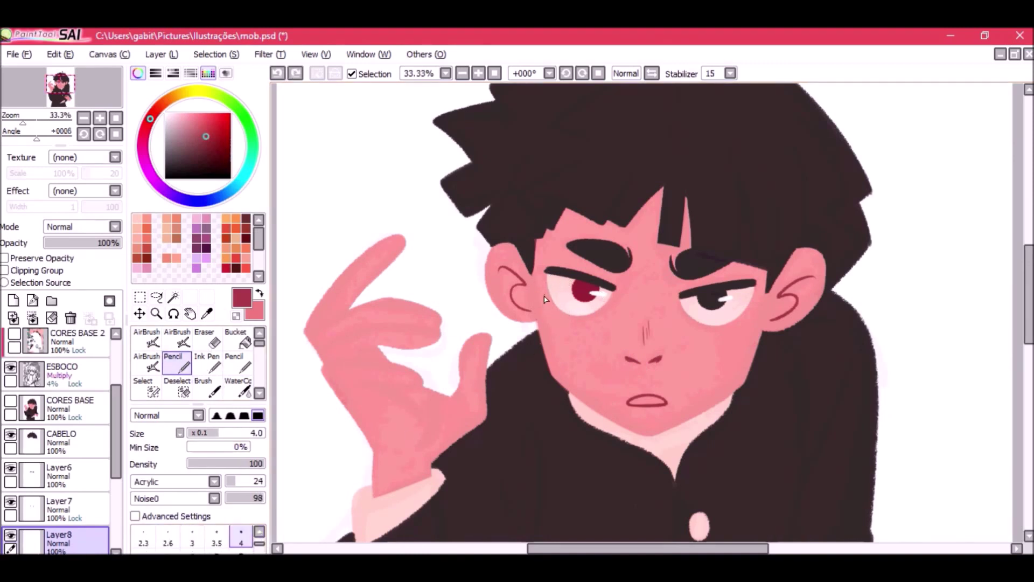
mouse_move(547, 286)
left_mouse_down()
mouse_move(611, 296)
mouse_move(575, 318)
mouse_move(552, 303)
left_mouse_up()
key("ctrl+z")
key("ctrl+y")
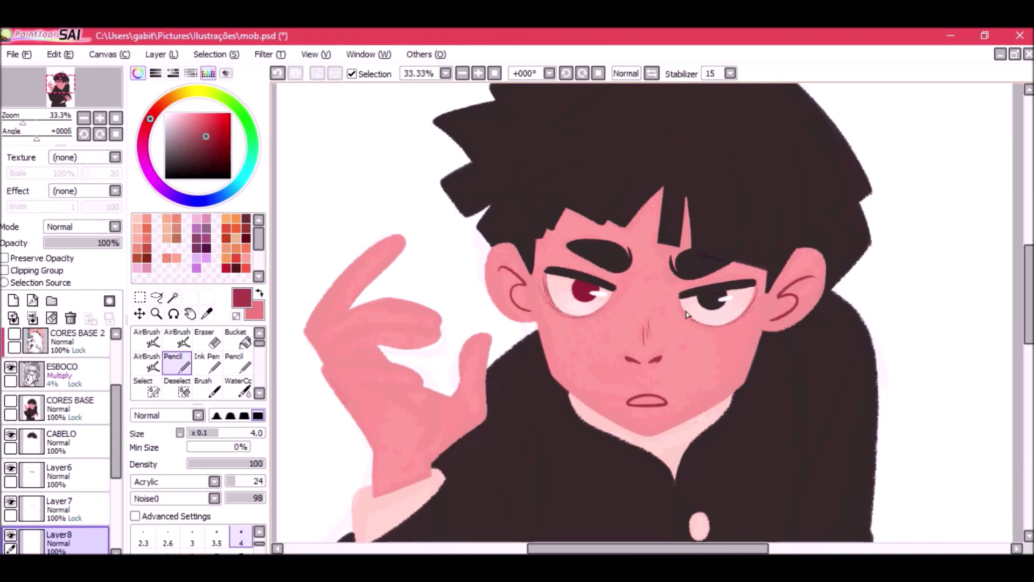
scroll(578, 316, "up", 2)
left_click_drag(427, 300, 491, 325)
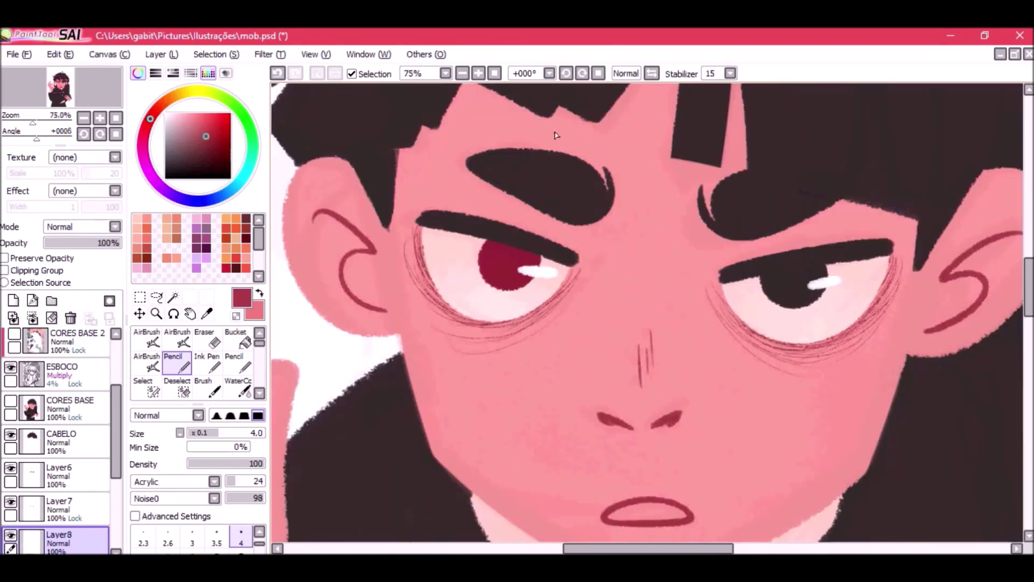
scroll(561, 253, "down", 2)
Draw the dark red lines separating the raised hand's fingers with the AirBrush, redoing the unsatisfactory stroke.
left_click(146, 338)
scroll(458, 280, "up", 1)
left_click_drag(457, 280, 649, 258)
left_click_drag(357, 355, 488, 364)
key("ctrl+z")
left_click_drag(392, 386, 509, 397)
Reduce the AirBrush to size 12 and draw the raised hand's folded-finger and palm crease lines.
scroll(455, 403, "down", 1)
key("bracketleft")
left_click_drag(456, 344, 526, 341)
mouse_move(483, 367)
left_mouse_down()
mouse_move(555, 368)
mouse_move(550, 428)
left_mouse_up()
key("ctrl+z")
mouse_move(451, 325)
left_mouse_down()
mouse_move(570, 295)
mouse_move(480, 289)
left_mouse_up()
Draw the curved dark red lines separating the lower hand's fingers, undoing poor strokes and resetting the canvas rotation.
mouse_move(754, 431)
left_mouse_down()
mouse_move(561, 284)
mouse_move(573, 361)
left_mouse_up()
key("ctrl+z")
mouse_move(555, 267)
left_mouse_down()
mouse_move(573, 313)
mouse_move(569, 356)
left_mouse_up()
left_click_drag(582, 248, 568, 365)
left_click_drag(602, 265, 591, 363)
key("ctrl+z")
mouse_move(607, 242)
left_mouse_down()
mouse_move(626, 252)
mouse_move(636, 305)
left_mouse_up()
left_click(598, 74)
left_click(462, 73)
Add a new layer above the PELE skin layer and make it a clipping group.
left_click_drag(511, 188, 656, 452)
left_click_drag(115, 431, 116, 469)
left_click(64, 470)
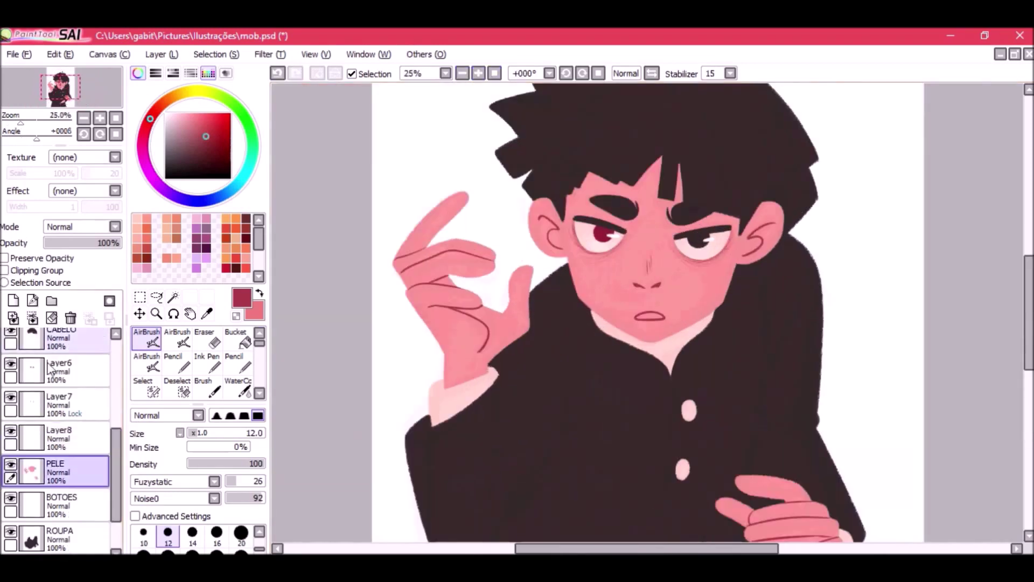
left_click(14, 300)
left_click(5, 270)
Paint light pink fingernails on both hands with the AirBrush at size 35.
key("bracketright")
key("bracketright")
key("bracketright")
key("bracketright")
key("bracketright")
key("bracketright")
left_click(147, 218)
left_click_drag(450, 193, 468, 198)
left_click_drag(468, 297, 479, 300)
mouse_move(737, 479)
left_mouse_down()
mouse_move(644, 410)
mouse_move(658, 414)
left_mouse_up()
left_click_drag(659, 450, 668, 466)
left_click_drag(702, 495, 711, 489)
Add a second clipped layer directly above the PELE layer.
scroll(725, 502, "down", 1)
mouse_move(117, 457)
left_mouse_down()
mouse_move(117, 376)
mouse_move(117, 461)
left_mouse_up()
left_click(10, 391)
left_click(10, 391)
left_click(14, 300)
Fill the inside of the mouth with light pink on Layer9.
scroll(587, 250, "up", 2)
left_click(64, 444)
left_click_drag(592, 351, 619, 350)
Paint a darker pink shadow over the raised hand's palm and thumb base on Layer10, trimming it with the Eraser.
left_click(65, 480)
key("x")
mouse_move(351, 340)
left_mouse_down()
mouse_move(384, 340)
mouse_move(393, 383)
left_mouse_up()
key("e")
left_click_drag(381, 377, 382, 363)
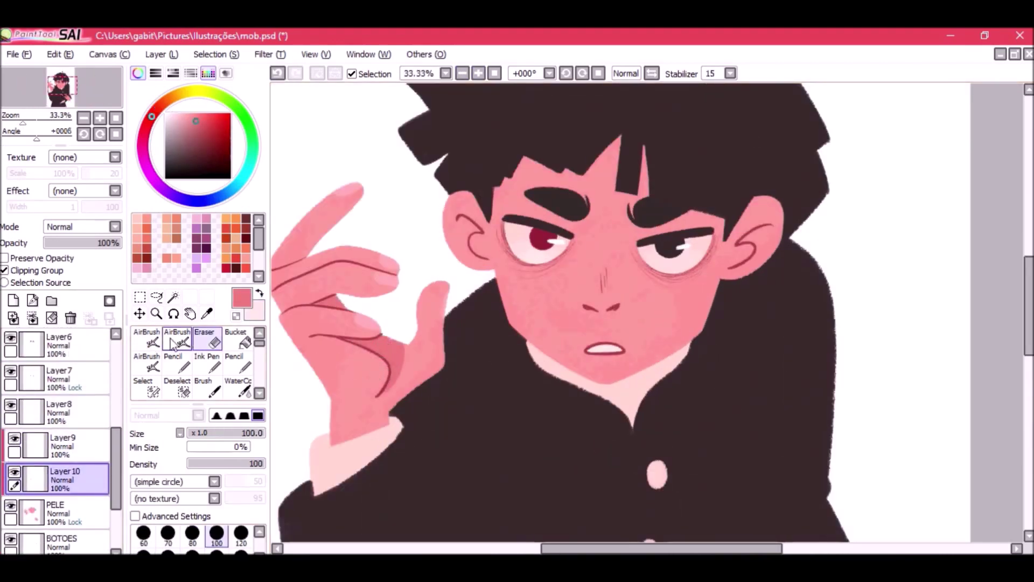
key("v")
mouse_move(422, 335)
left_mouse_down()
mouse_move(404, 352)
mouse_move(434, 347)
mouse_move(424, 342)
mouse_move(394, 375)
mouse_move(405, 353)
mouse_move(384, 393)
left_mouse_up()
left_click(462, 73)
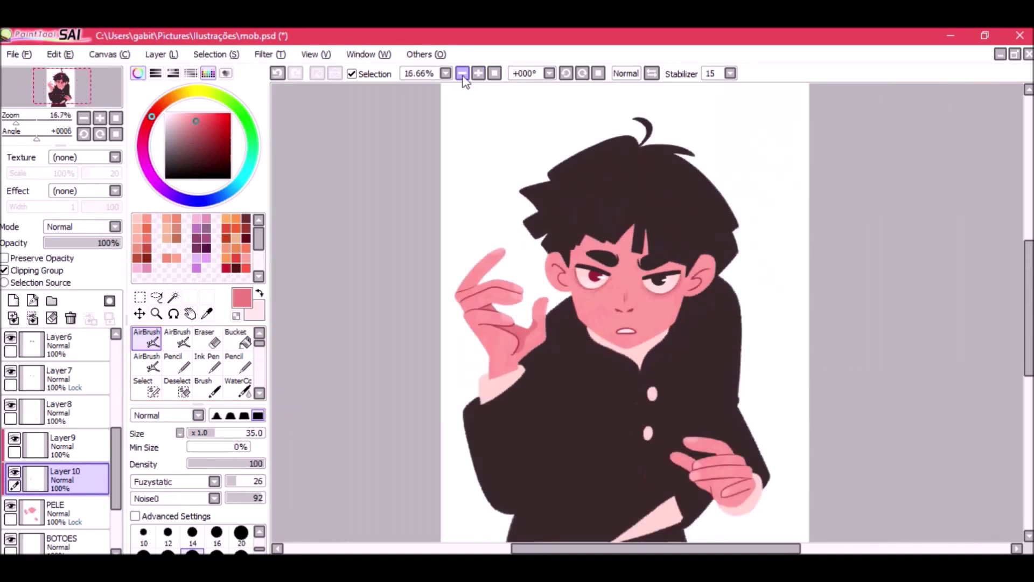
Paint darker pink shadows on the raised hand's index and folded fingers, undoing poor strokes.
key("ctrl+z")
left_click_drag(402, 257, 377, 279)
key("ctrl+z")
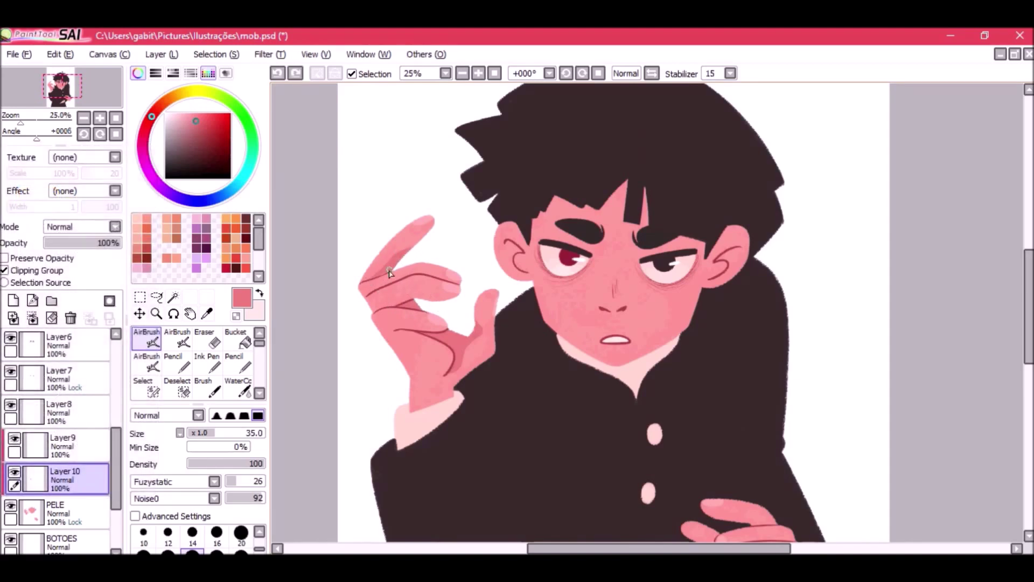
left_click_drag(389, 273, 370, 289)
key("ctrl+z")
left_click_drag(403, 335, 438, 343)
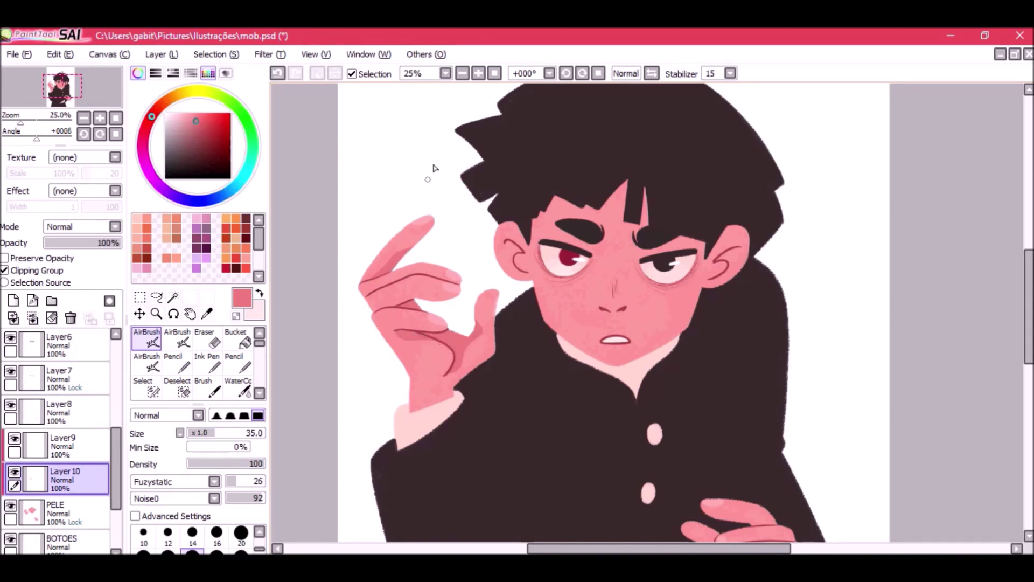
key("ctrl+z")
mouse_move(364, 295)
left_mouse_down()
mouse_move(400, 286)
mouse_move(391, 309)
left_mouse_up()
key("ctrl+z")
Enlarge the AirBrush to size 50 and shade the raised hand's wrist beside the cuff.
left_click(462, 73)
left_click(462, 73)
left_click(478, 76)
key("bracketright")
key("bracketright")
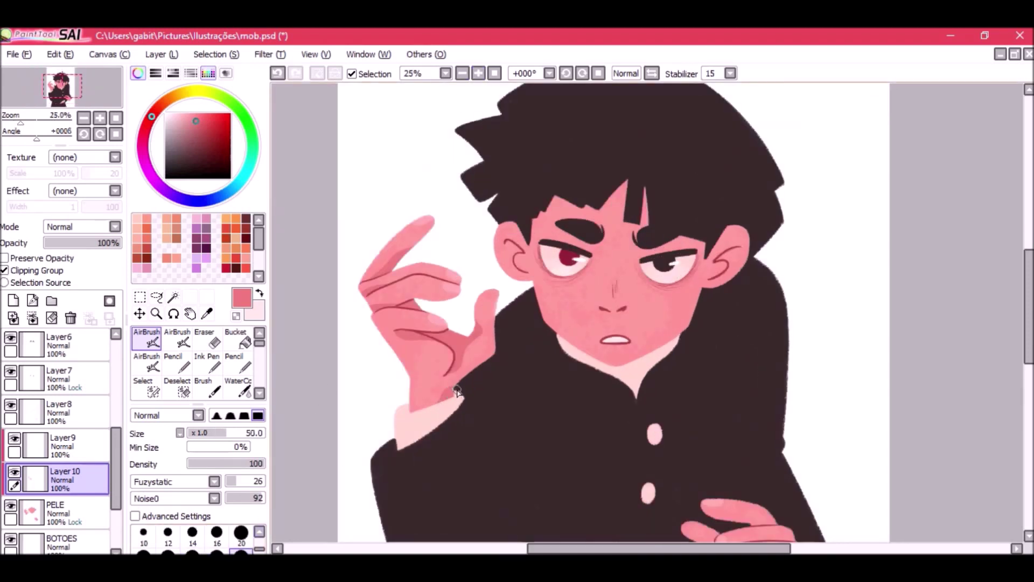
key("ctrl+z")
mouse_move(456, 391)
left_mouse_down()
mouse_move(435, 412)
mouse_move(451, 401)
left_mouse_up()
Shade both ears with the darker pink, redoing the unsatisfactory strokes on the first ear.
left_click_drag(665, 378, 566, 361)
left_click_drag(421, 213, 427, 264)
key("ctrl+z")
mouse_move(423, 210)
left_mouse_down()
mouse_move(433, 286)
mouse_move(417, 196)
mouse_move(429, 242)
left_mouse_up()
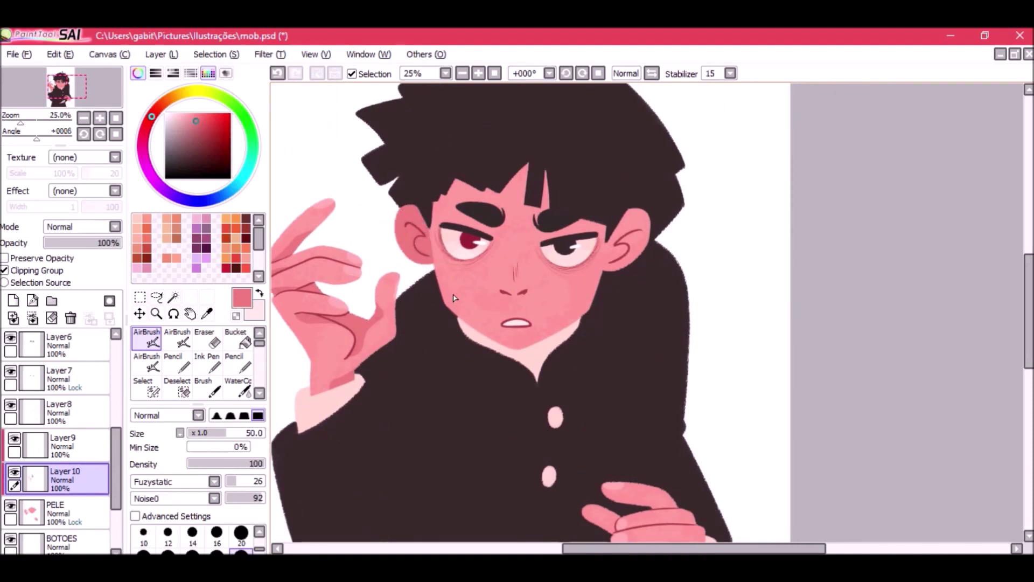
key("ctrl+z")
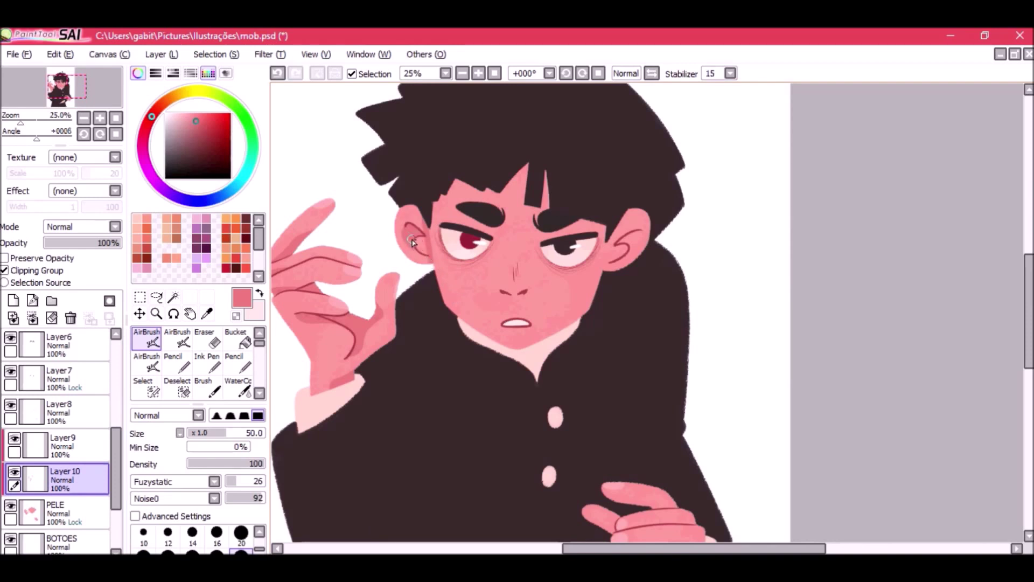
mouse_move(418, 200)
left_mouse_down()
mouse_move(427, 275)
mouse_move(405, 262)
left_mouse_up()
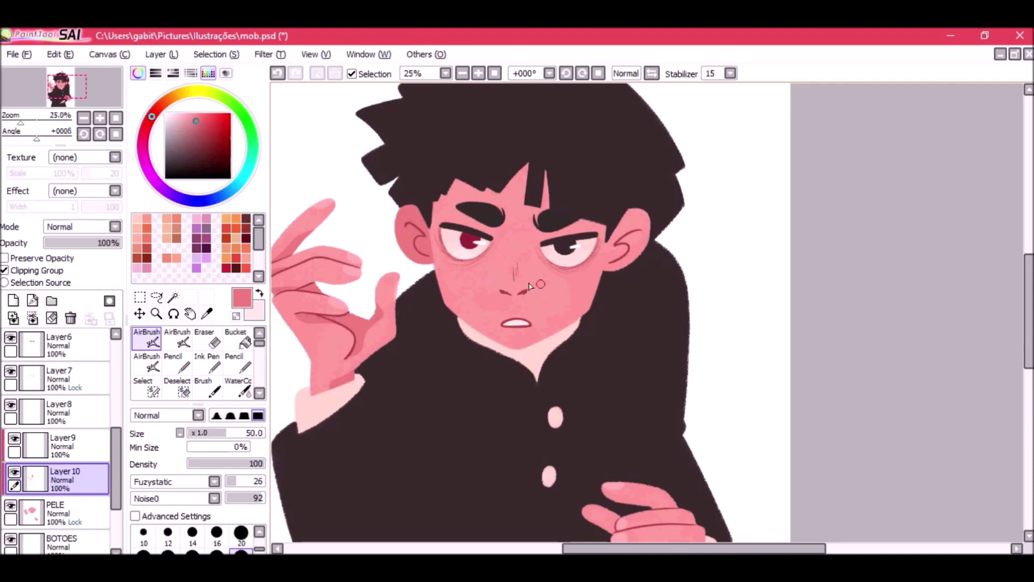
mouse_move(620, 214)
left_mouse_down()
mouse_move(607, 288)
mouse_move(641, 213)
mouse_move(644, 237)
left_mouse_up()
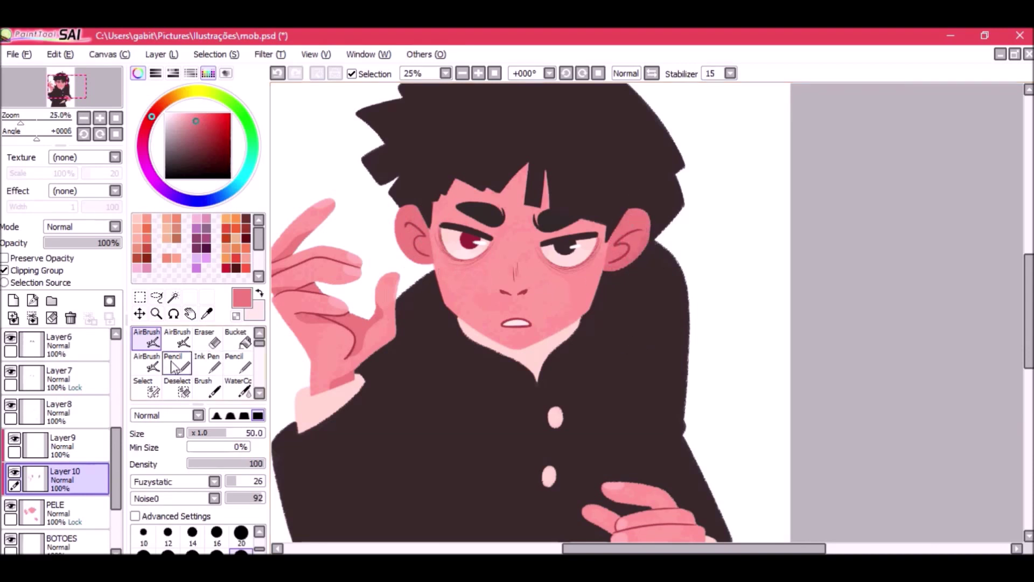
Add soft shading around the eyes with the soft AirBrush at size 70 and below the fringe at size 300.
left_click(147, 363)
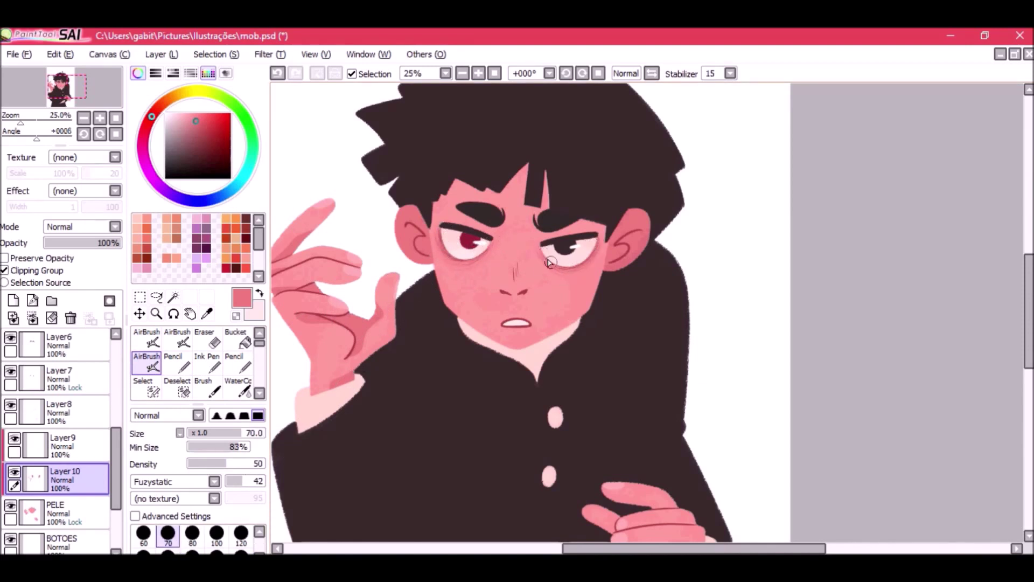
left_click(213, 551)
mouse_move(477, 162)
left_mouse_down()
mouse_move(552, 147)
mouse_move(553, 183)
left_mouse_up()
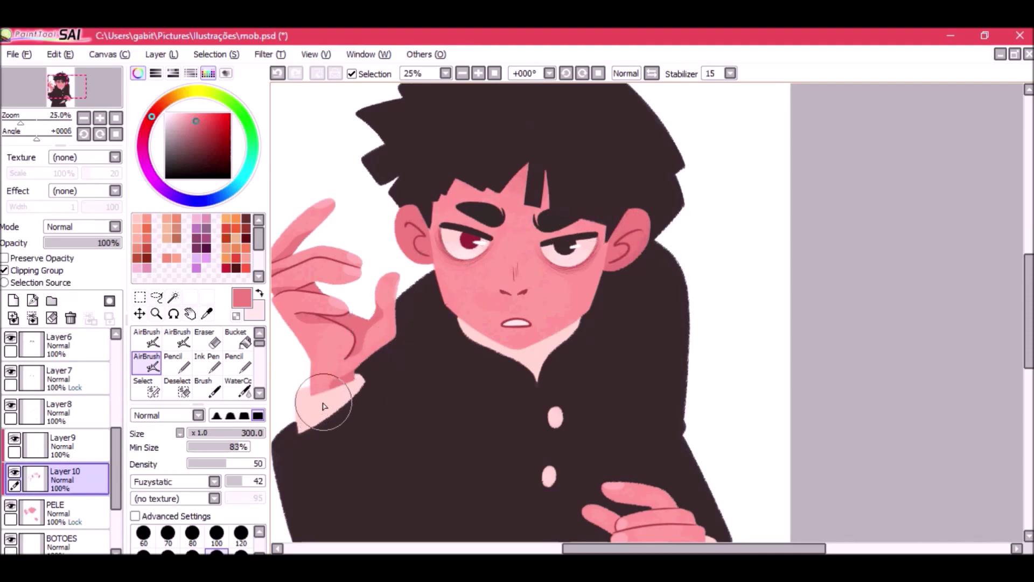
Shade the lower hand with the soft AirBrush at size 200 and add finger shadows with the hard AirBrush at size 50.
key("bracketleft")
key("bracketleft")
left_click(476, 74)
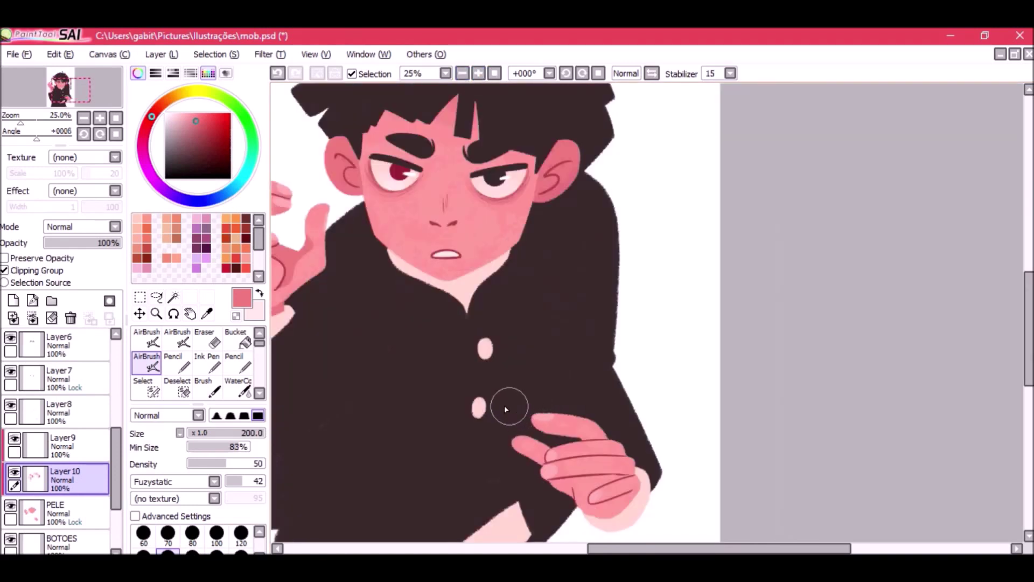
mouse_move(561, 425)
left_mouse_down()
mouse_move(568, 469)
mouse_move(548, 471)
mouse_move(559, 466)
mouse_move(552, 462)
mouse_move(624, 481)
mouse_move(638, 506)
mouse_move(610, 503)
left_mouse_up()
left_click(146, 340)
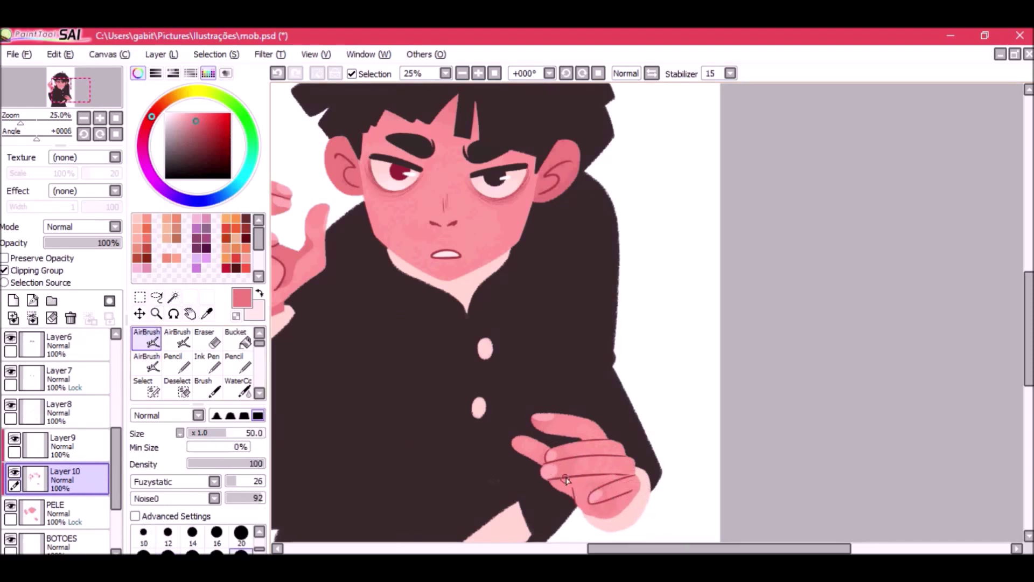
key("ctrl+z")
mouse_move(586, 484)
left_mouse_down()
mouse_move(554, 480)
mouse_move(613, 478)
left_mouse_up()
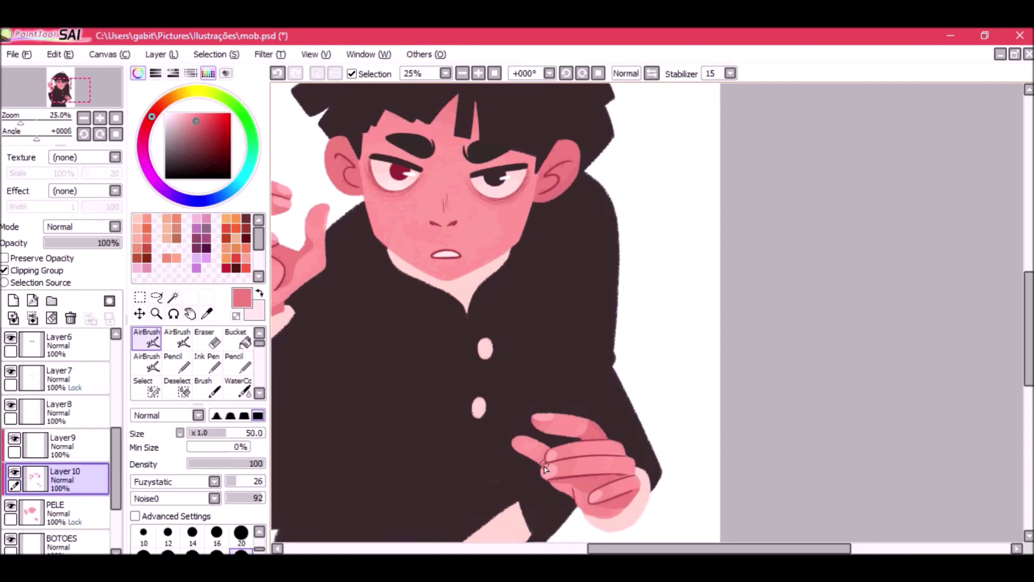
left_click_drag(707, 271, 805, 174)
Paint the shadow under the nose with the hard AirBrush at size 25, refining its shape with the Eraser.
left_click(206, 339)
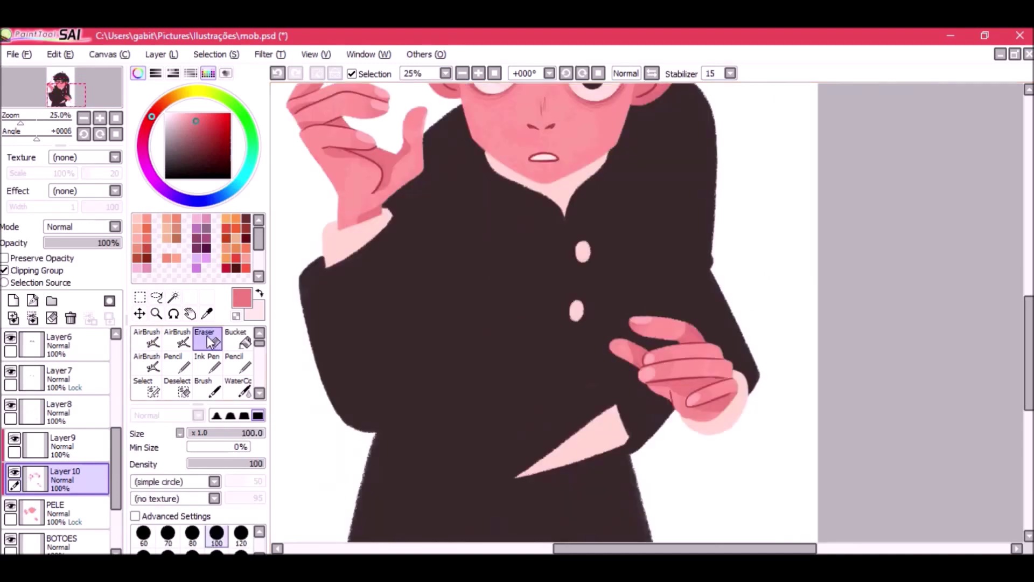
key("v")
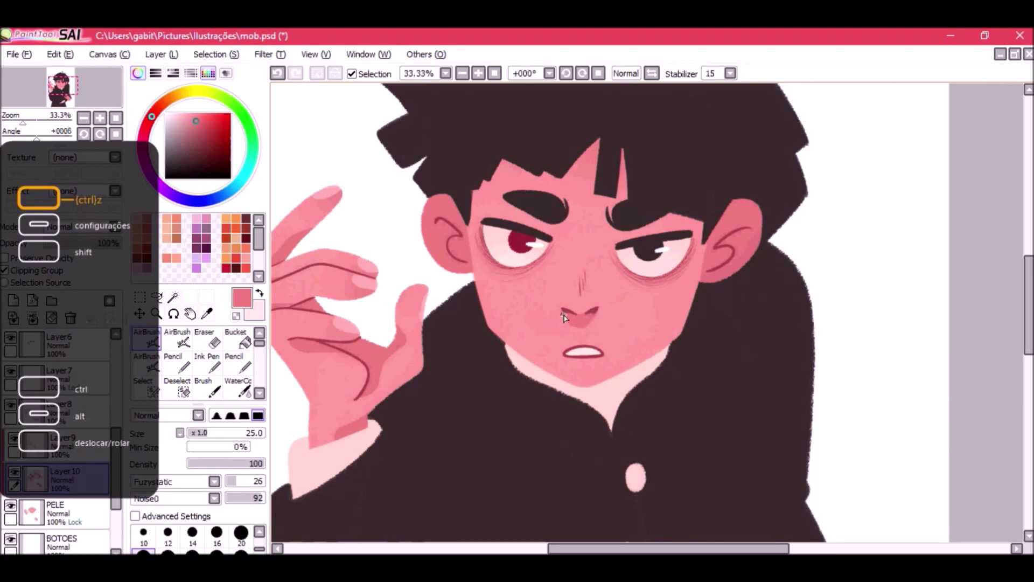
key("e")
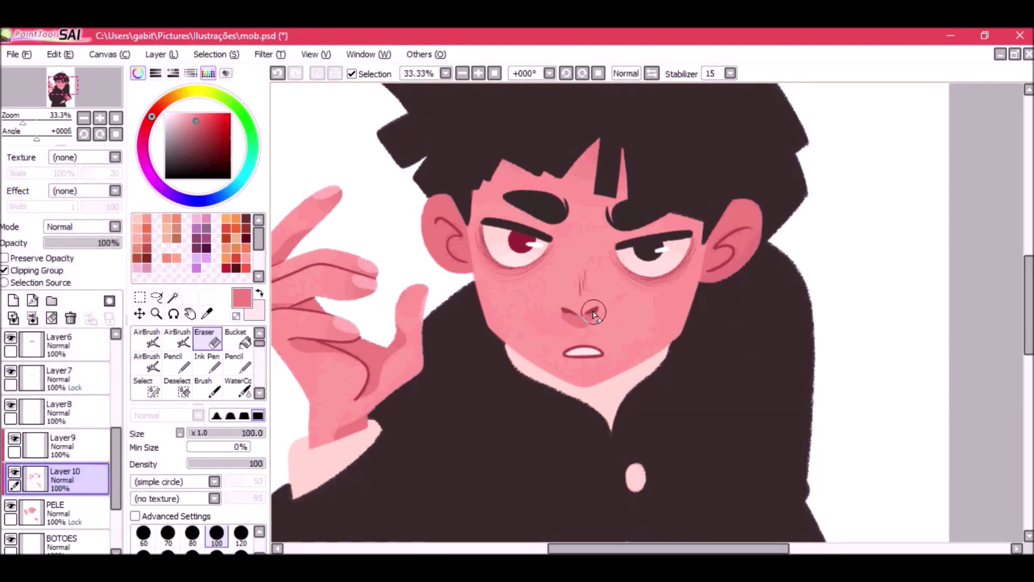
key("v")
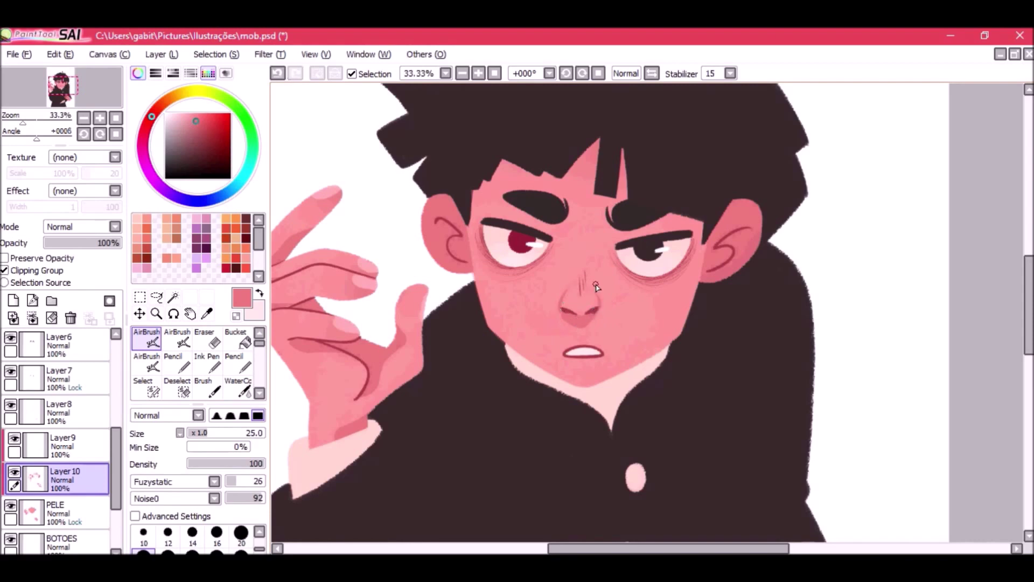
left_click(462, 73)
left_click(463, 74)
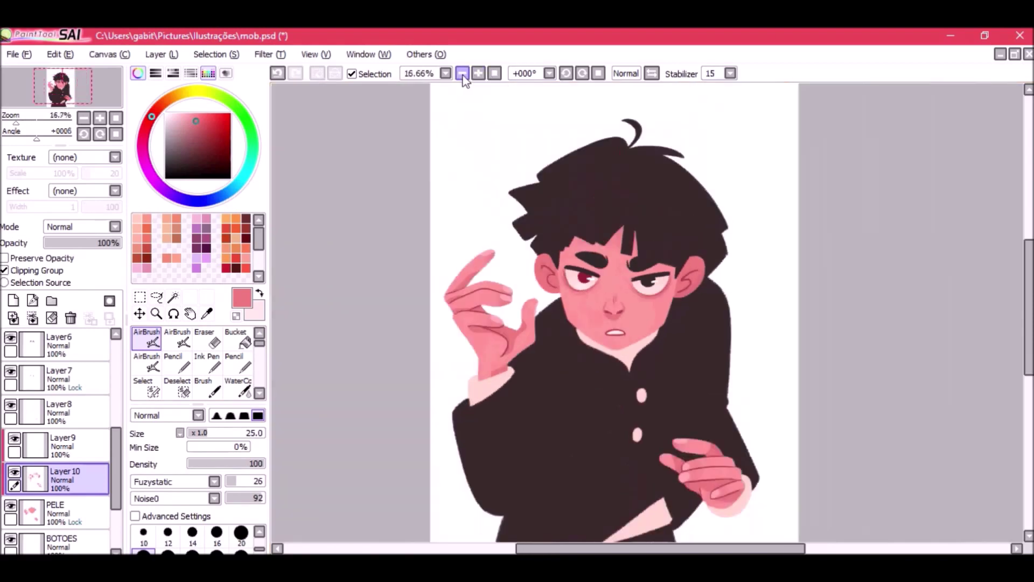
left_click(463, 74)
left_click(478, 73)
left_click(478, 73)
left_click(478, 73)
left_click(478, 73)
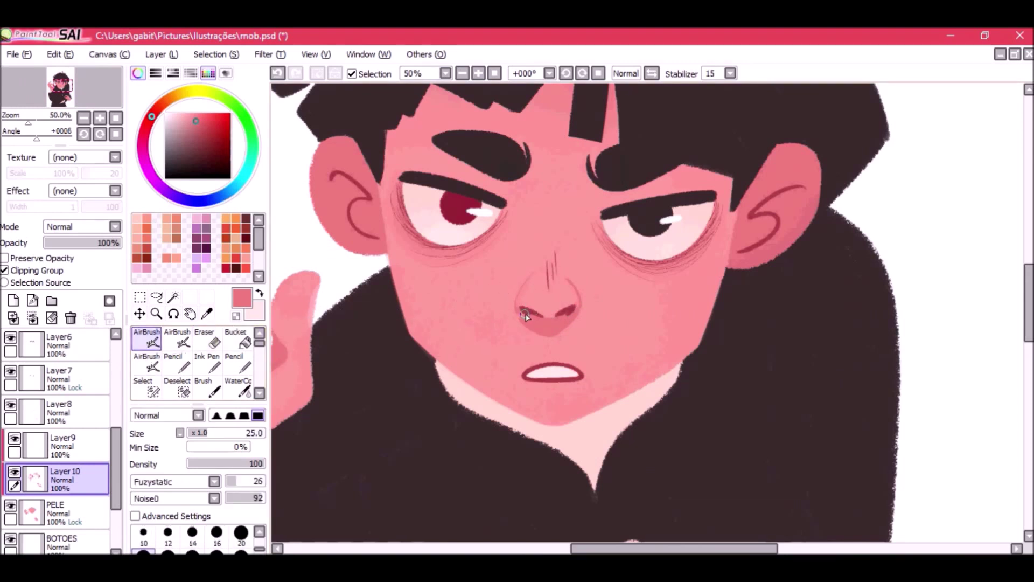
Thin the dark red nostril marks on Layer8 with the Eraser at size 60.
key("e")
left_click(28, 412)
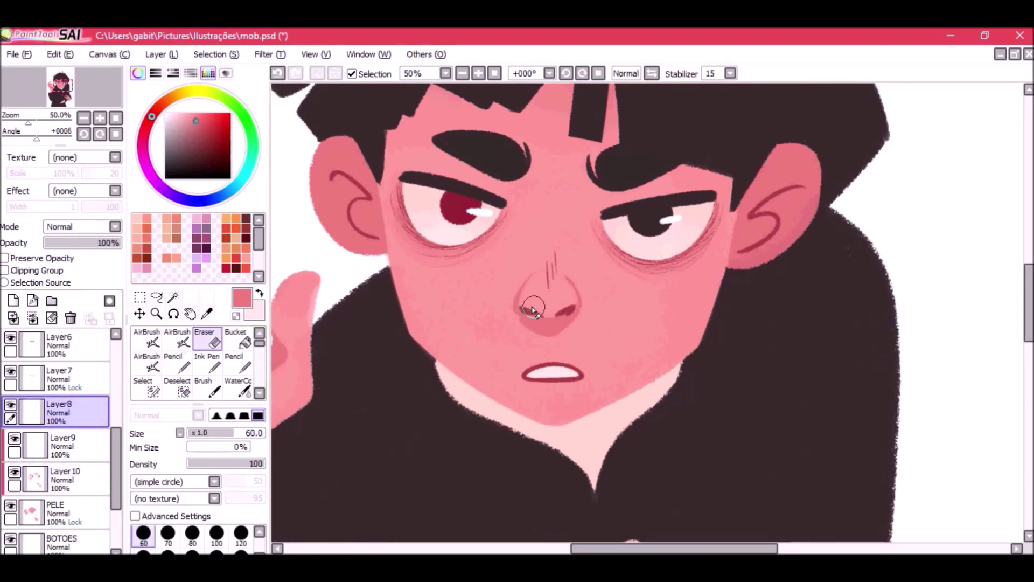
left_click_drag(552, 315, 573, 300)
left_click(462, 73)
left_click(478, 73)
Paint a darker pink shadow on the nose bridge on Layer10 with the size 35 AirBrush and trim it with the Eraser.
left_click(57, 479)
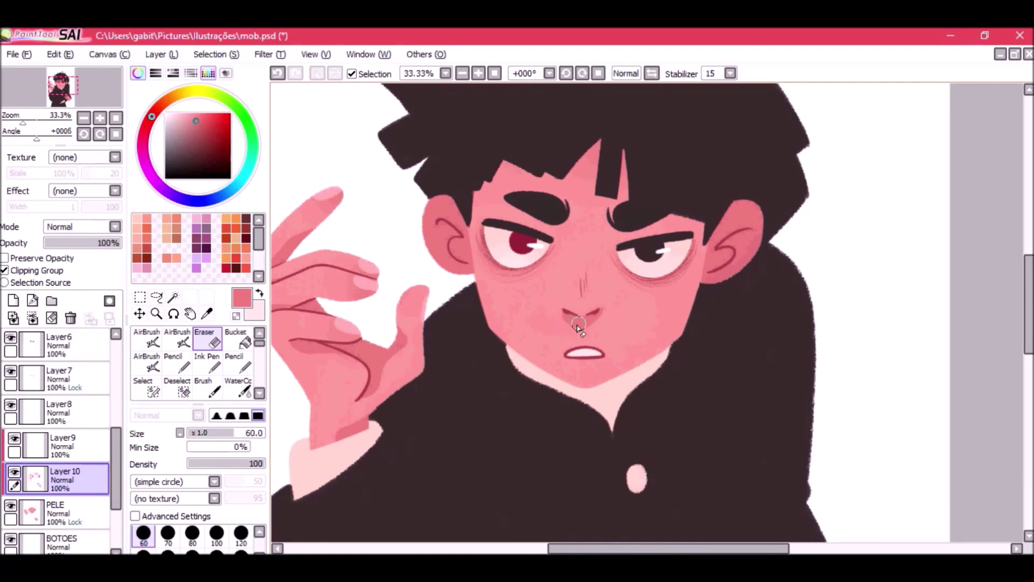
left_click(147, 339)
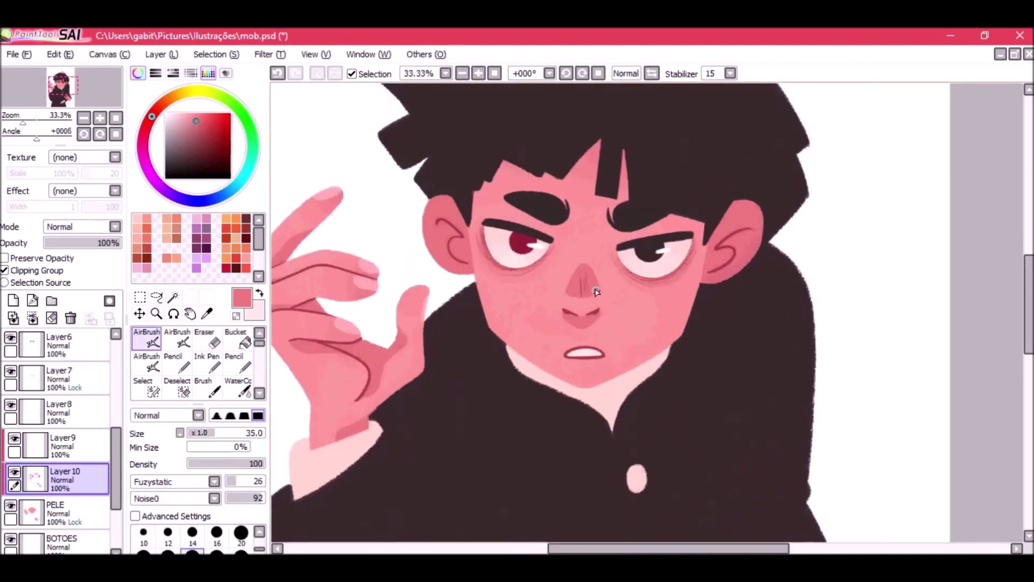
left_click(207, 339)
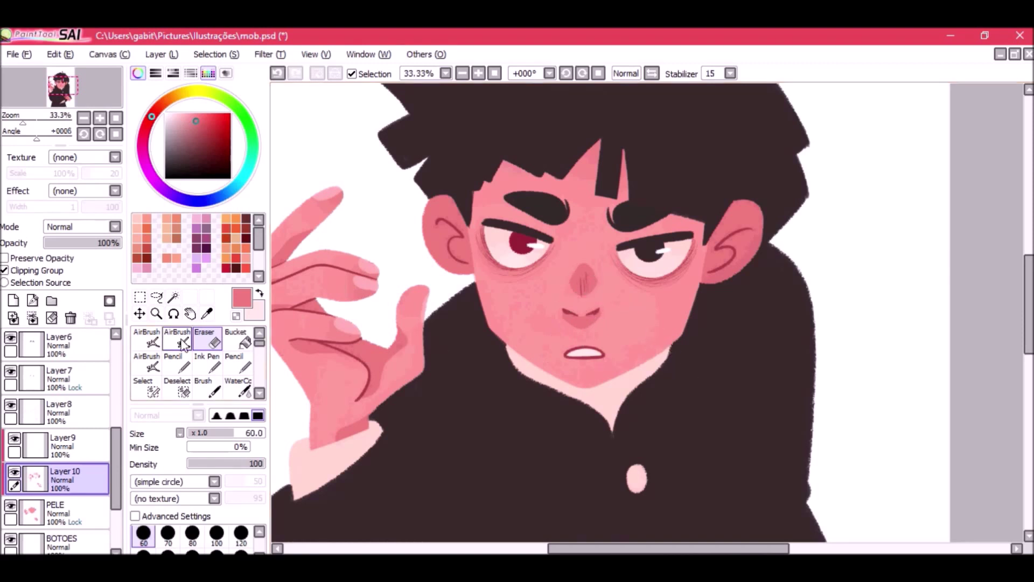
Turn on Preserve Opacity for Layer10 and soften the nose bridge shadow with sampled skin pink using the soft AirBrush at size 100.
left_click(147, 362)
left_click(6, 258)
left_click(260, 293)
left_click(580, 250, "alt")
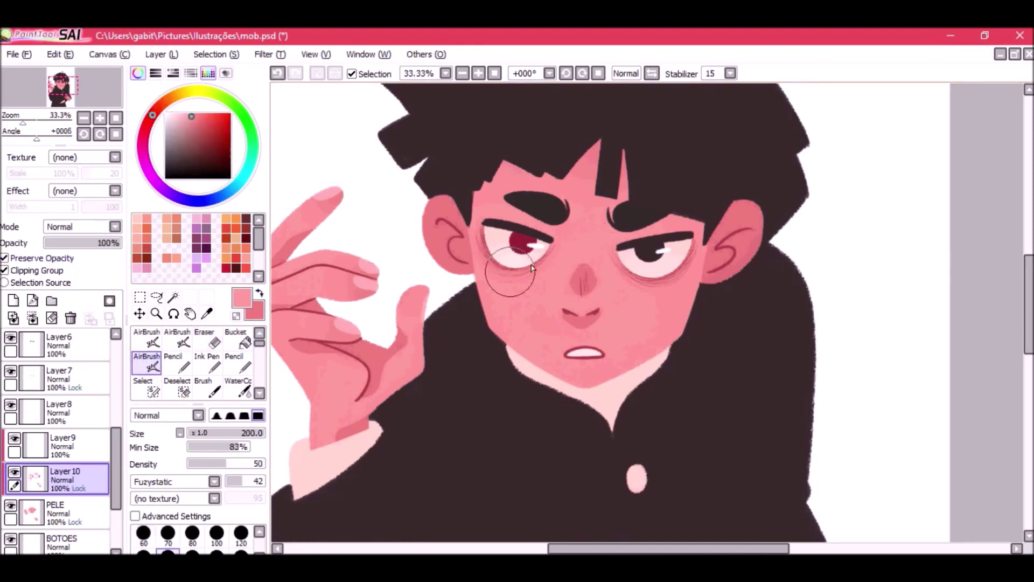
left_click(217, 533)
mouse_move(582, 271)
left_mouse_down()
mouse_move(636, 295)
mouse_move(583, 248)
mouse_move(572, 279)
mouse_move(587, 264)
mouse_move(622, 301)
mouse_move(585, 251)
mouse_move(596, 268)
mouse_move(573, 270)
mouse_move(605, 324)
mouse_move(571, 281)
mouse_move(604, 272)
left_mouse_up()
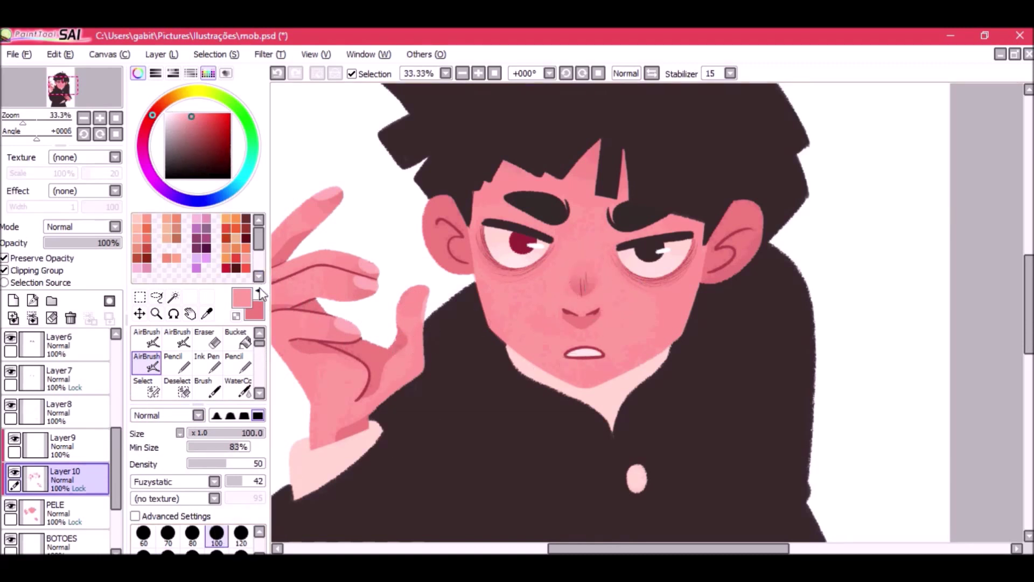
Rework the nose bridge's soft gradient, alternating the sampled shadow pink and the lighter skin pink.
left_click(323, 334, "alt")
mouse_move(587, 287)
left_mouse_down()
mouse_move(567, 279)
mouse_move(595, 287)
mouse_move(585, 308)
left_mouse_up()
key("ctrl+z")
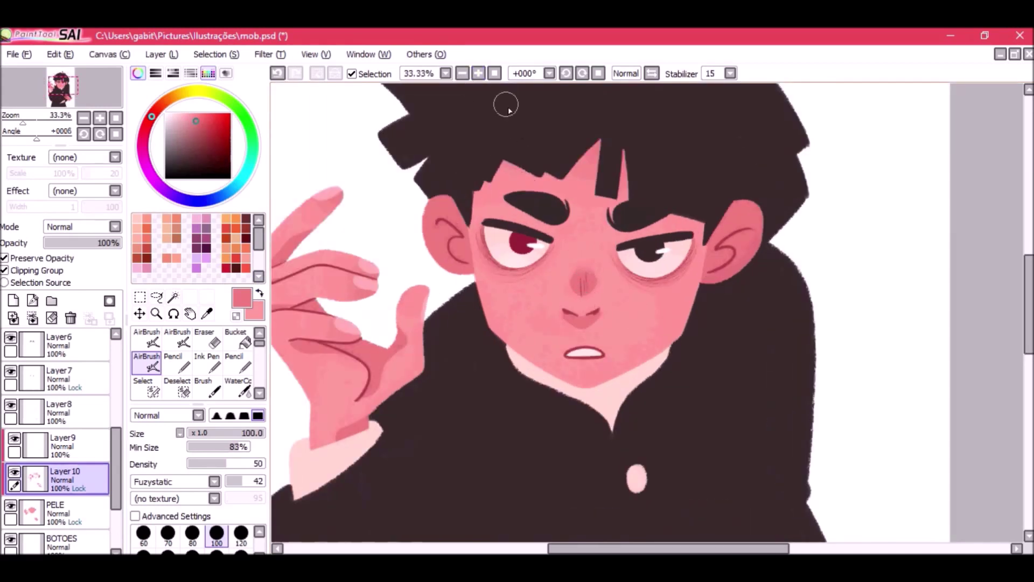
left_click(462, 73)
left_click(462, 73)
left_click(476, 75)
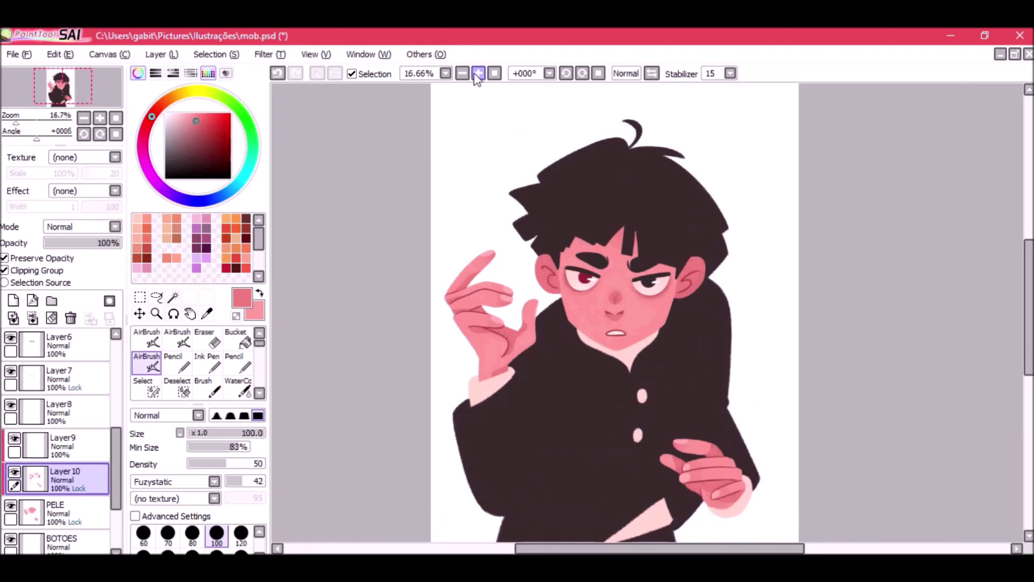
left_click(477, 74)
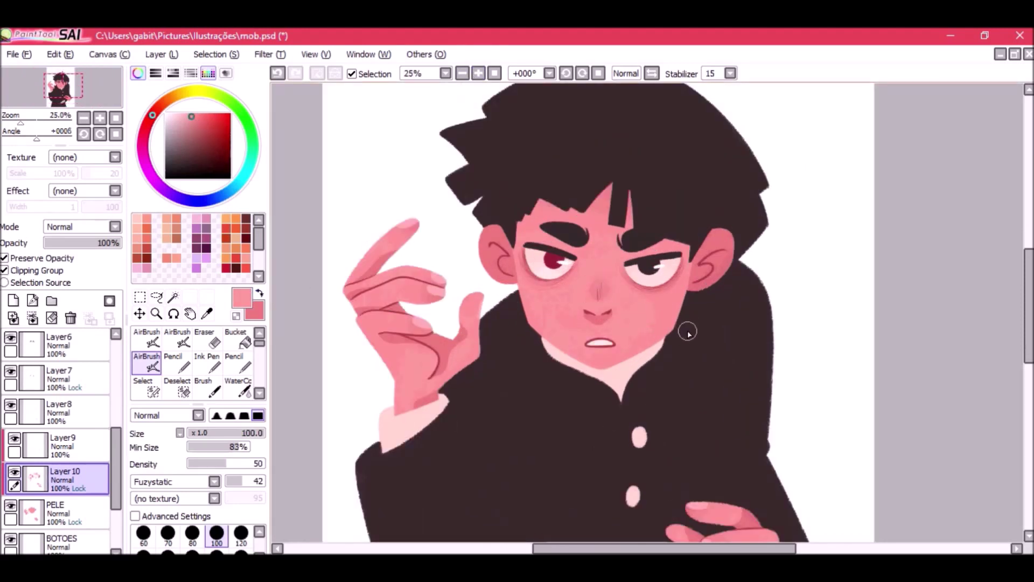
left_click(462, 73)
left_click(477, 74)
left_click(477, 74)
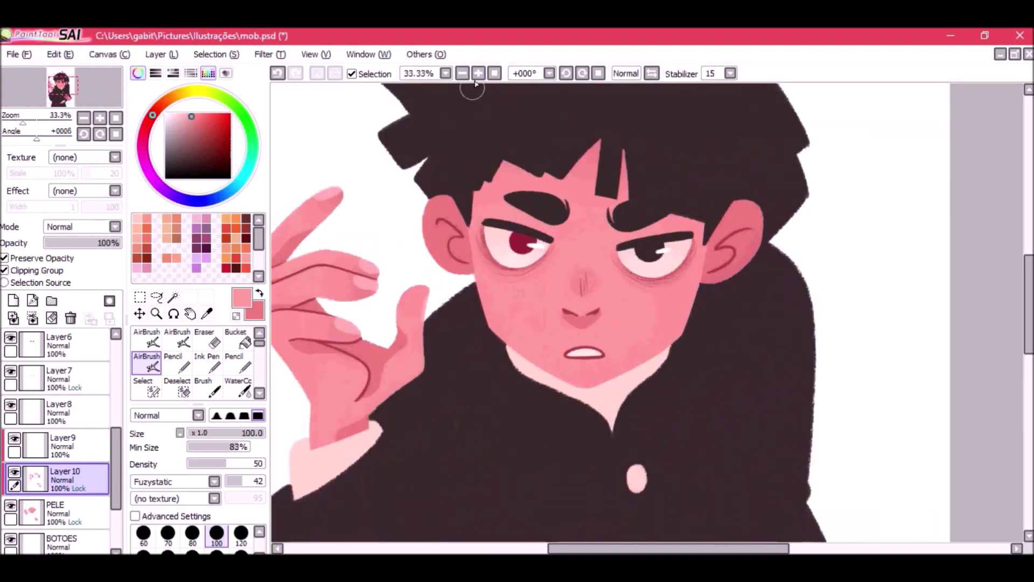
left_click(259, 294)
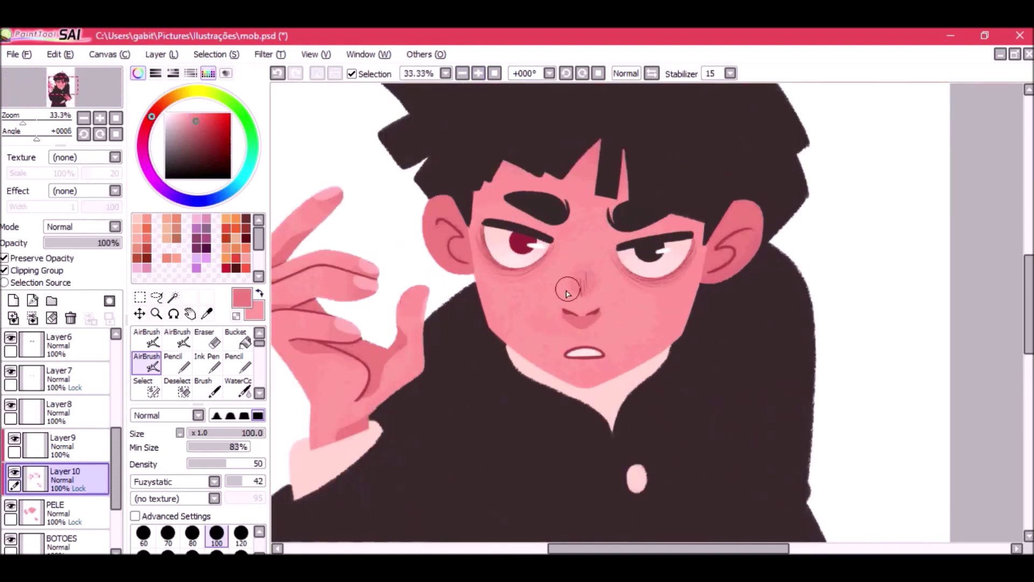
left_click(462, 73)
Turn off Preserve Opacity and rework the nose shadow with the hard AirBrush at size 35, undoing poor strokes.
left_click(54, 258)
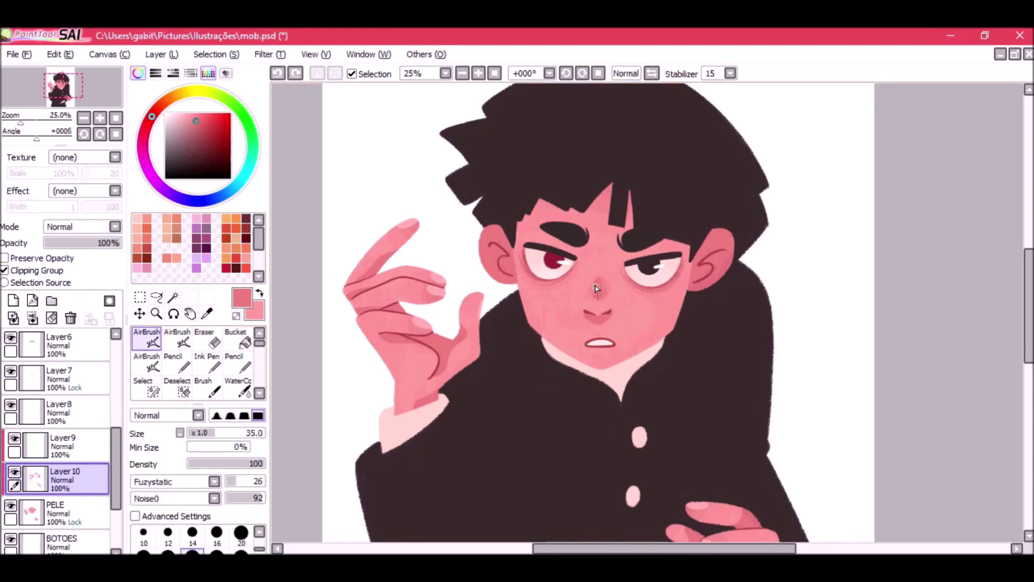
left_click_drag(607, 293, 610, 299)
key("ctrl+z")
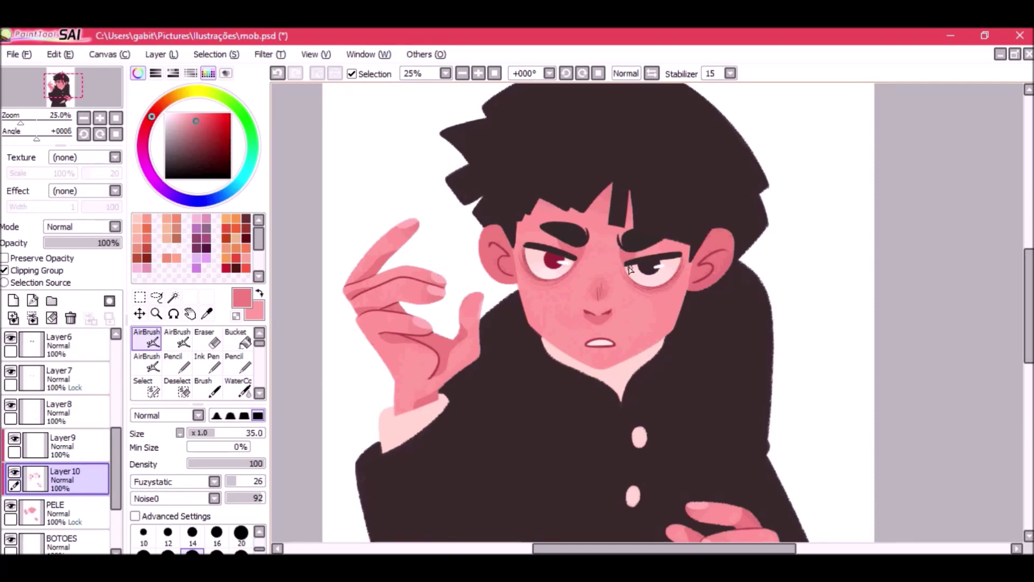
scroll(508, 210, "up", 1)
key("ctrl+z")
Paint the fringe's darker pink cast shadow across the forehead with the hard AirBrush at size 50.
left_click(147, 363)
key("x")
left_click(147, 339)
key("x")
left_click(240, 551)
scroll(530, 219, "down", 1)
key("ctrl+z")
mouse_move(528, 216)
left_mouse_down()
mouse_move(563, 208)
mouse_move(547, 213)
left_mouse_up()
mouse_move(588, 209)
left_mouse_down()
mouse_move(605, 192)
mouse_move(631, 227)
left_mouse_up()
triple_click(462, 73)
triple_click(478, 73)
Try to add soft shading on the raised hand with the soft AirBrush at size 350.
left_click(147, 364)
left_click(241, 551)
left_click_drag(371, 367, 414, 389)
left_click(462, 73)
key("ctrl+z")
left_click(478, 73)
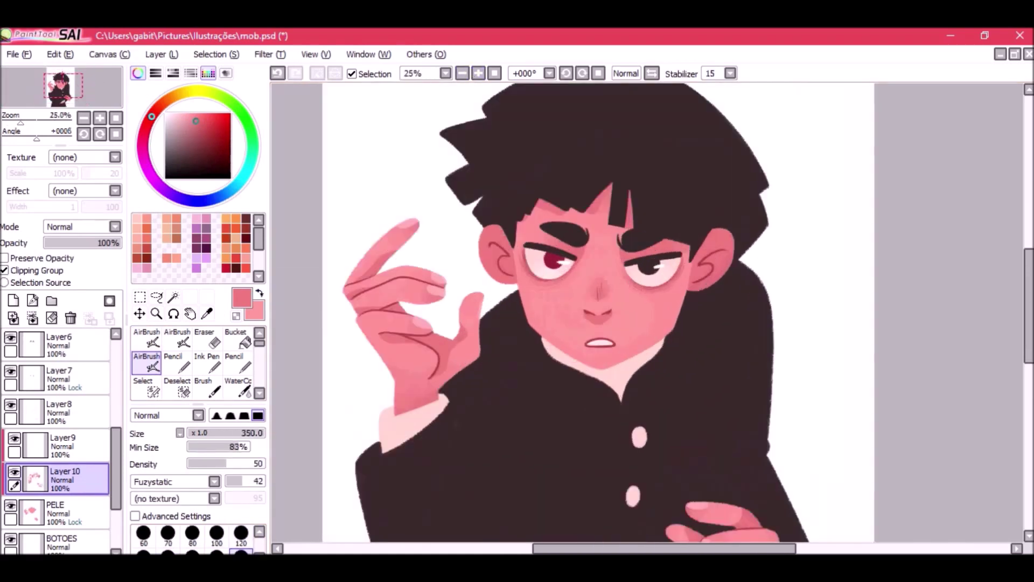
Add a new layer above Layer10 and softly shade beneath the eyes with the soft AirBrush at size 200.
left_click(13, 300)
left_click(168, 550)
left_click_drag(534, 290, 551, 286)
key("ctrl+z")
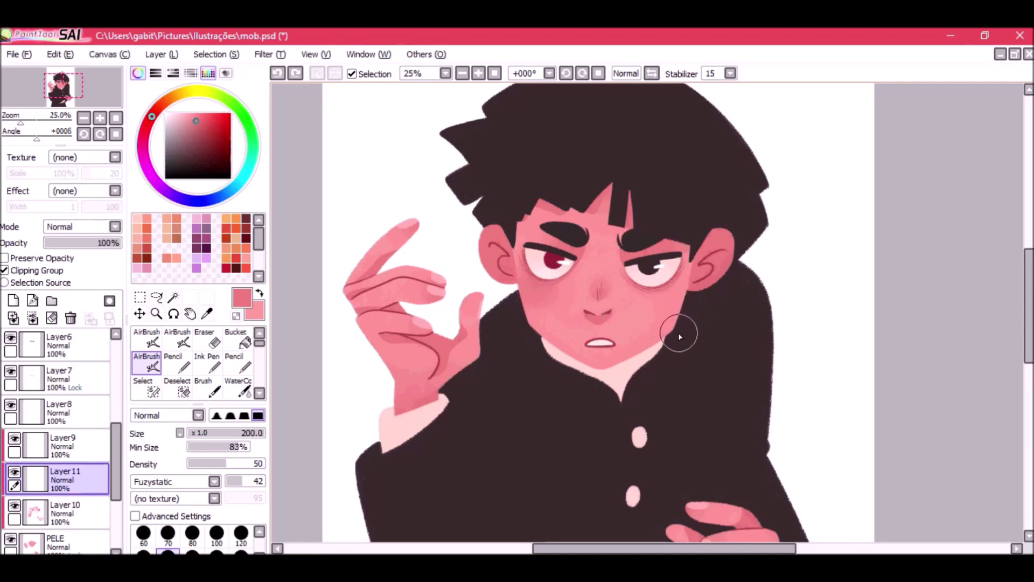
key("ctrl+y")
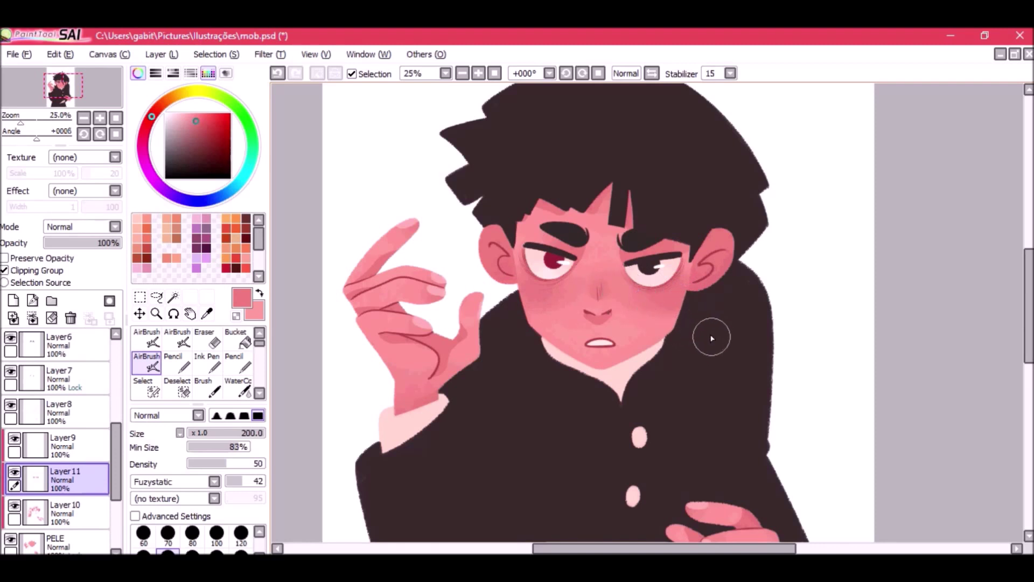
Compare the face with and without the new under-eye shading layer, examining it up close and as a whole figure.
left_click(463, 74)
left_click(478, 74)
left_click(462, 74)
left_click(462, 74)
left_click(478, 74)
left_click(479, 74)
left_click(462, 74)
left_click(478, 74)
left_click(14, 472)
left_click(15, 472)
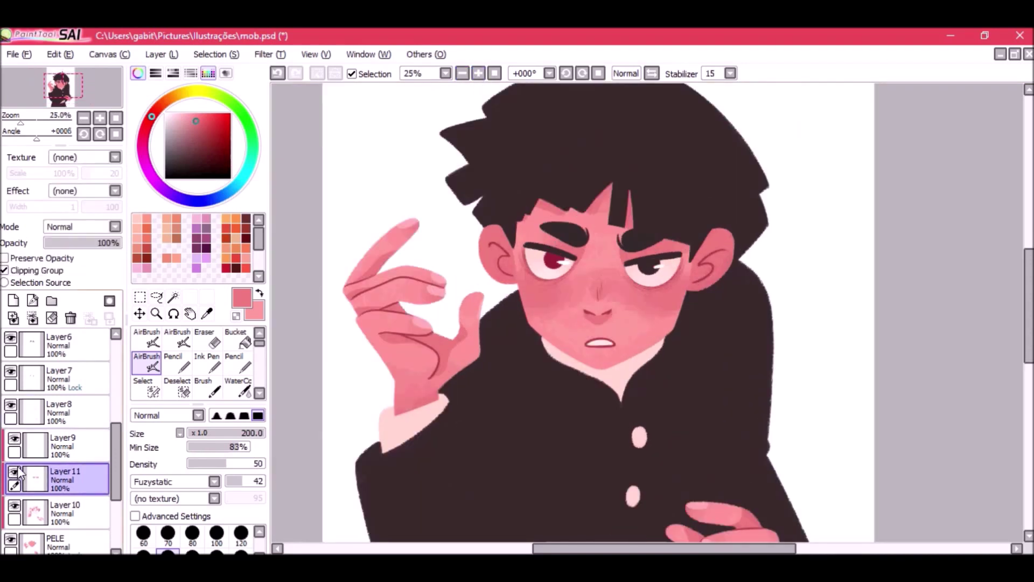
right_click(626, 350)
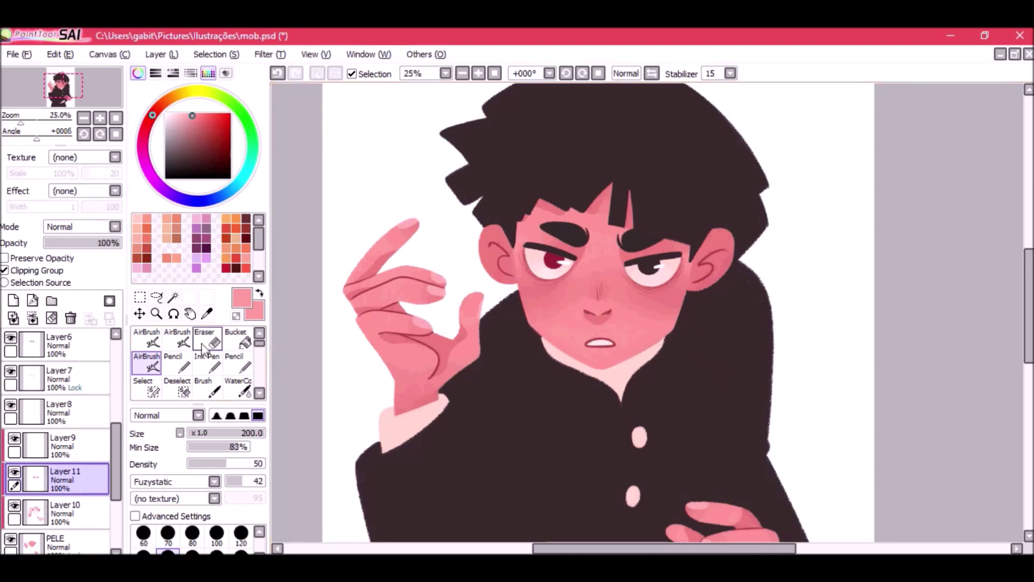
left_click(147, 339)
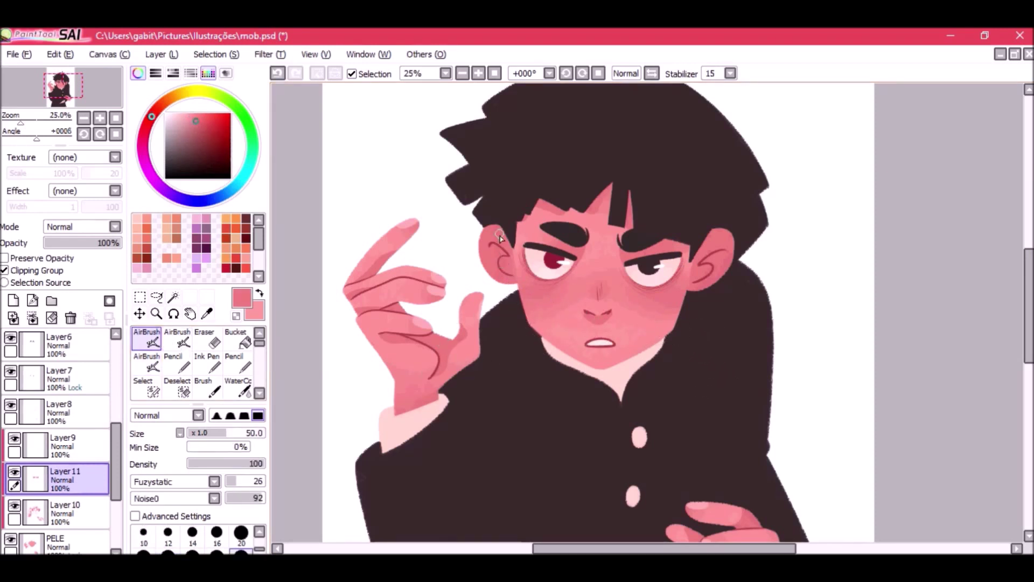
left_click(462, 74)
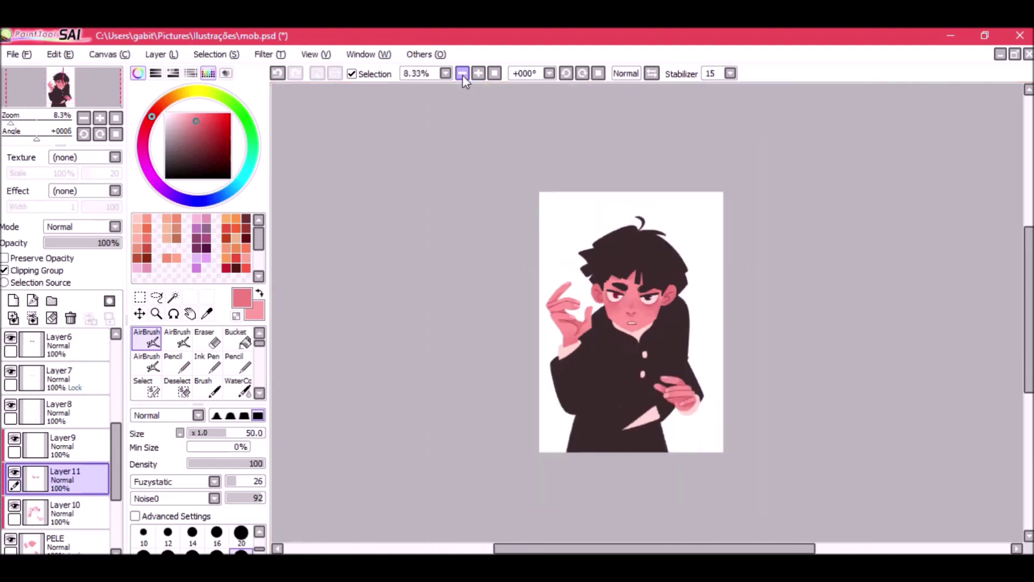
left_click(477, 74)
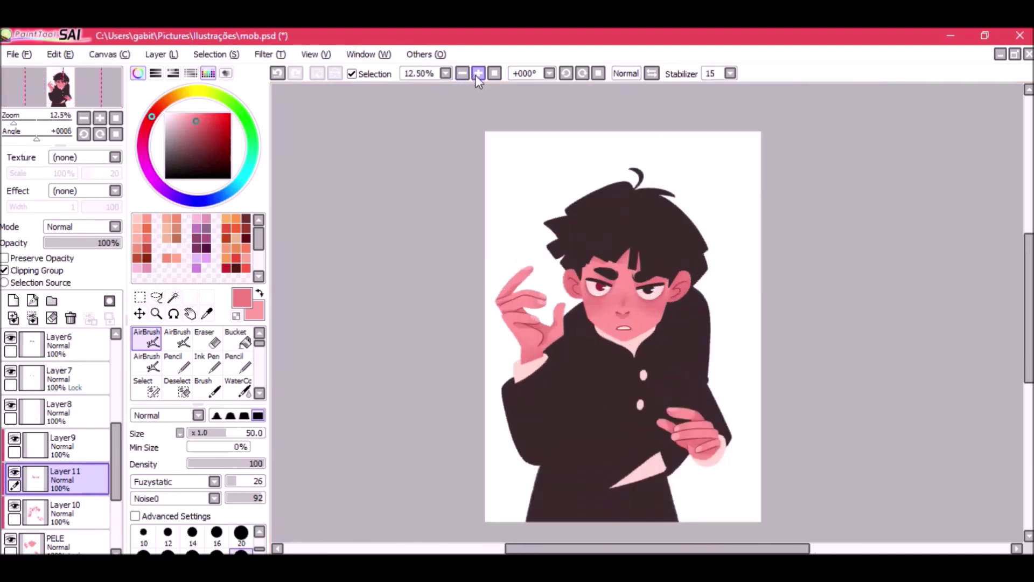
left_click(477, 74)
left_click(16, 470)
left_click(16, 469)
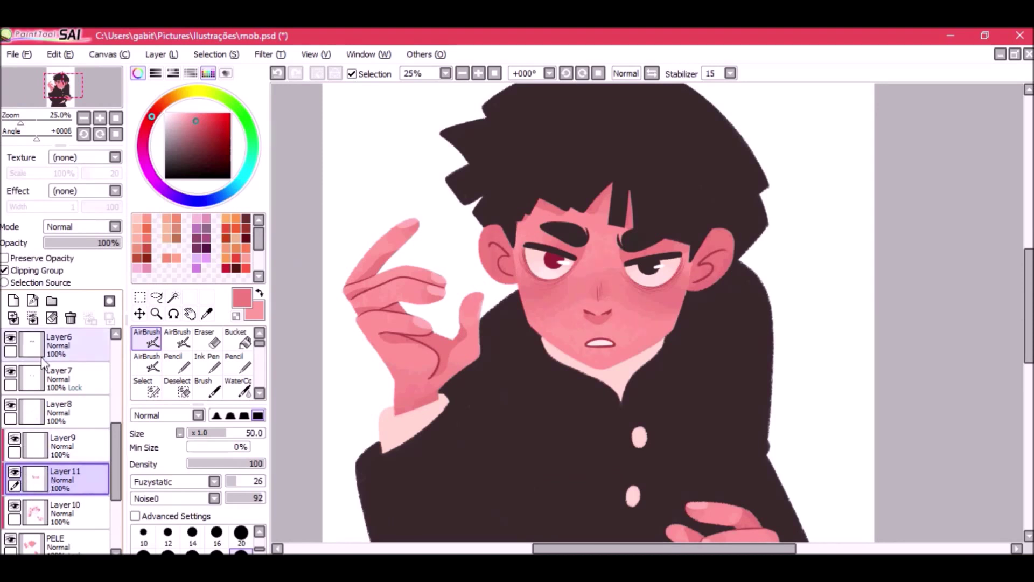
Add another layer above Layer11 and paint a darker red inner shadow on the ear beside the raised hand, AirBrush size 30.
left_click(13, 300)
left_click(479, 73)
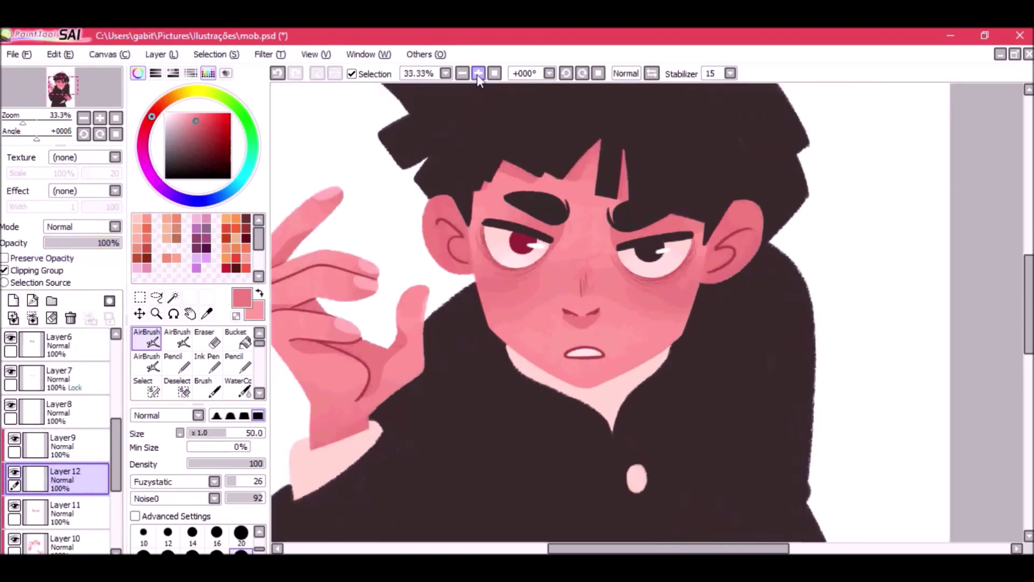
left_click_drag(451, 217, 476, 241)
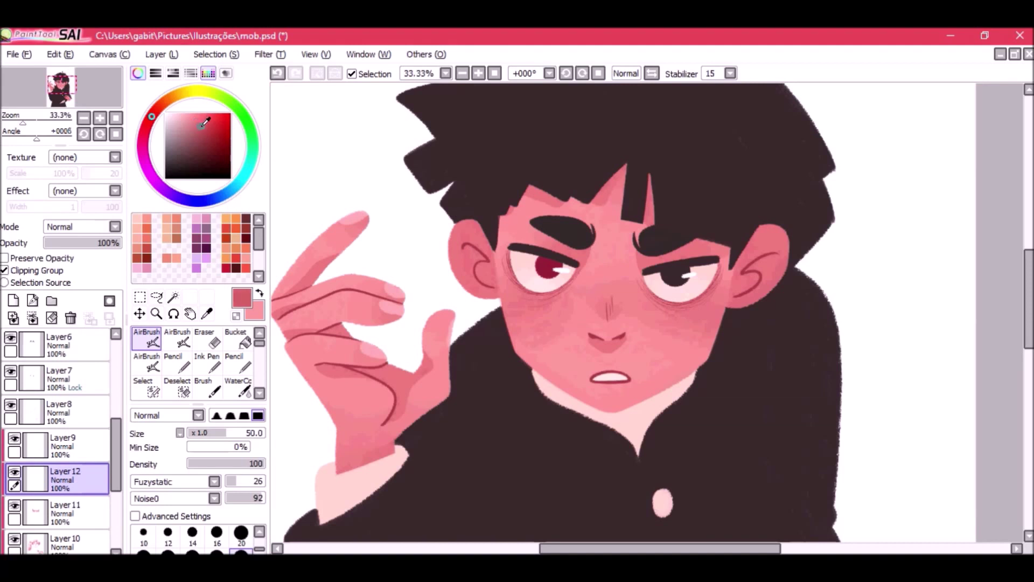
left_click(168, 552)
mouse_move(469, 249)
left_mouse_down()
mouse_move(485, 261)
mouse_move(473, 254)
left_mouse_up()
key("ctrl+z")
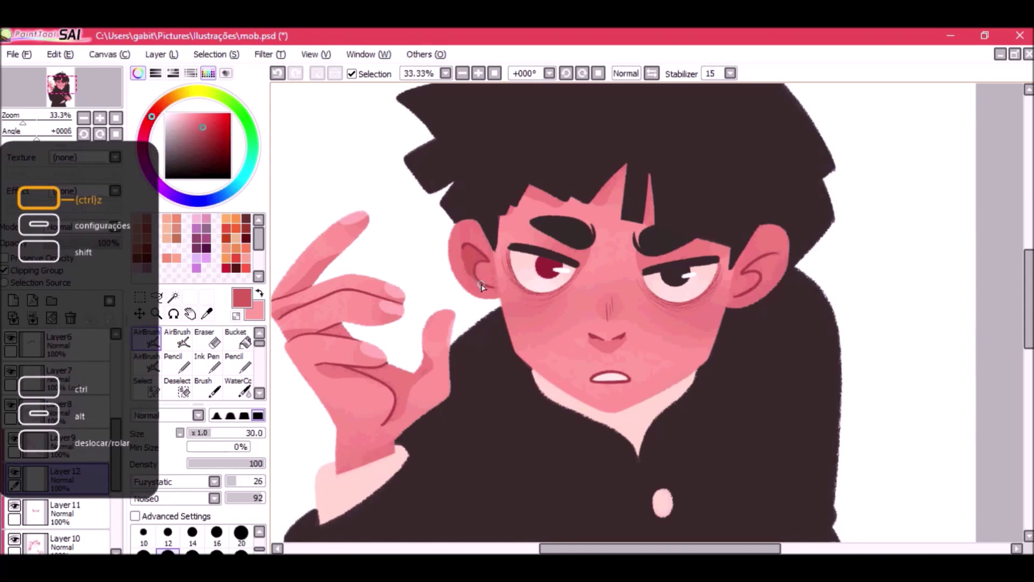
Shift the red towards a cooler hue and paint the inner shadow of the opposite ear with the hard AirBrush at size 40.
left_click_drag(158, 120, 149, 123)
key("bracketright")
key("bracketright")
left_click_drag(749, 267, 768, 262)
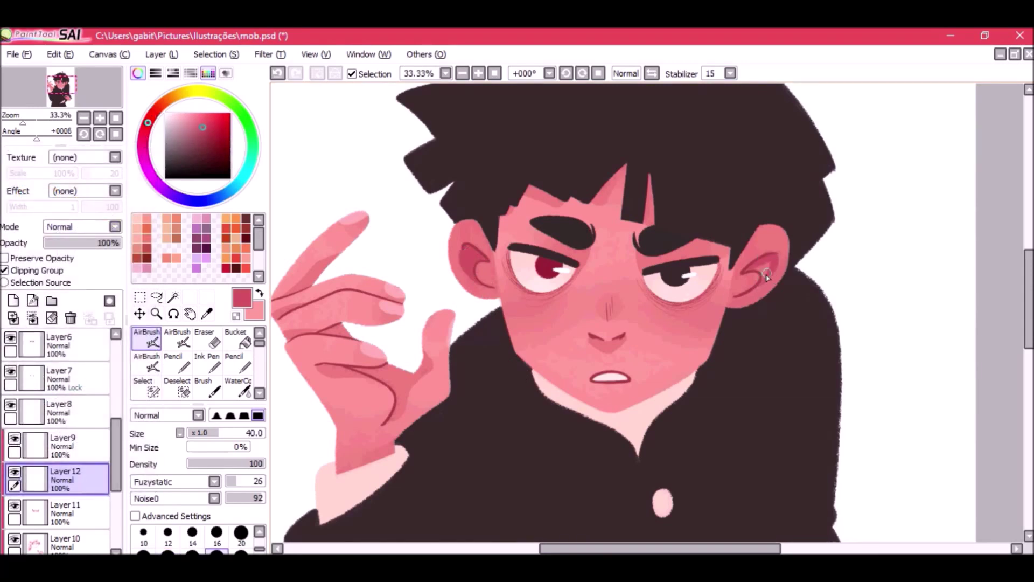
key("ctrl+z")
left_click_drag(780, 258, 756, 291)
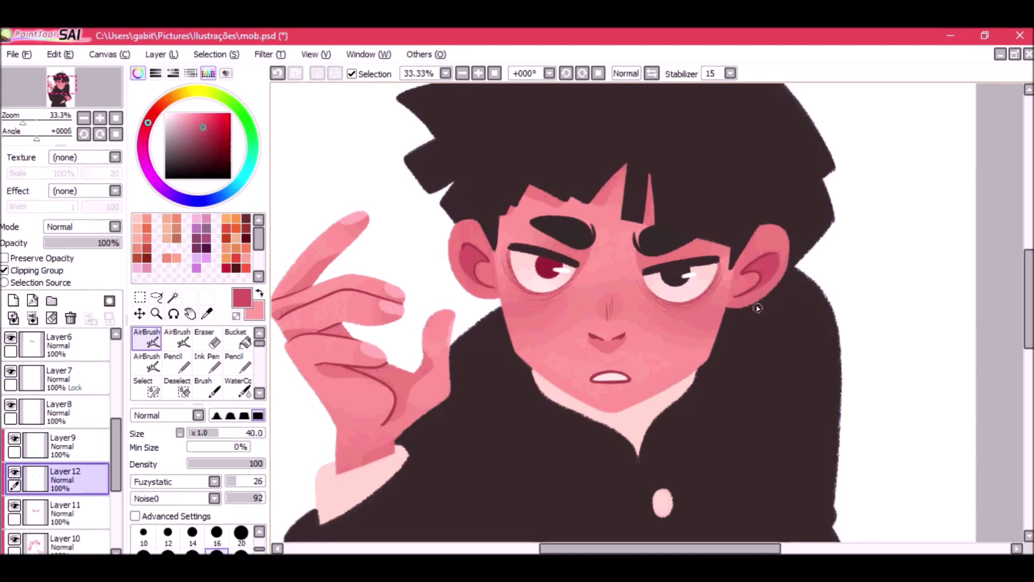
left_click_drag(764, 233, 796, 228)
Examine the darker ear and nose shadows against the whole figure and up close.
left_click(462, 73)
left_click(462, 73)
left_click(462, 73)
left_click(463, 74)
left_click(476, 73)
left_click(476, 73)
left_click(476, 72)
left_click(476, 74)
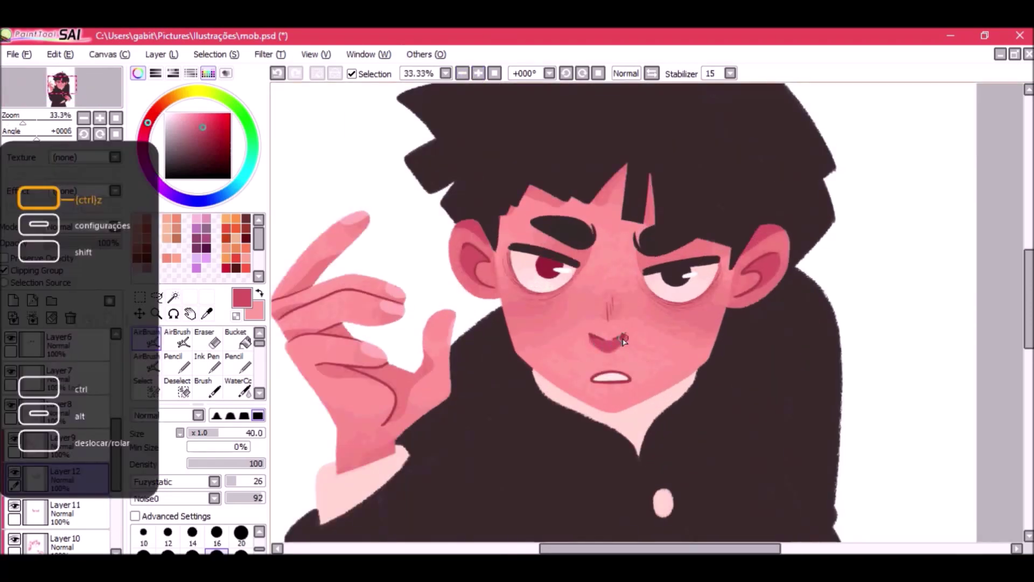
left_click(462, 73)
left_click(462, 74)
left_click(477, 73)
left_click(477, 73)
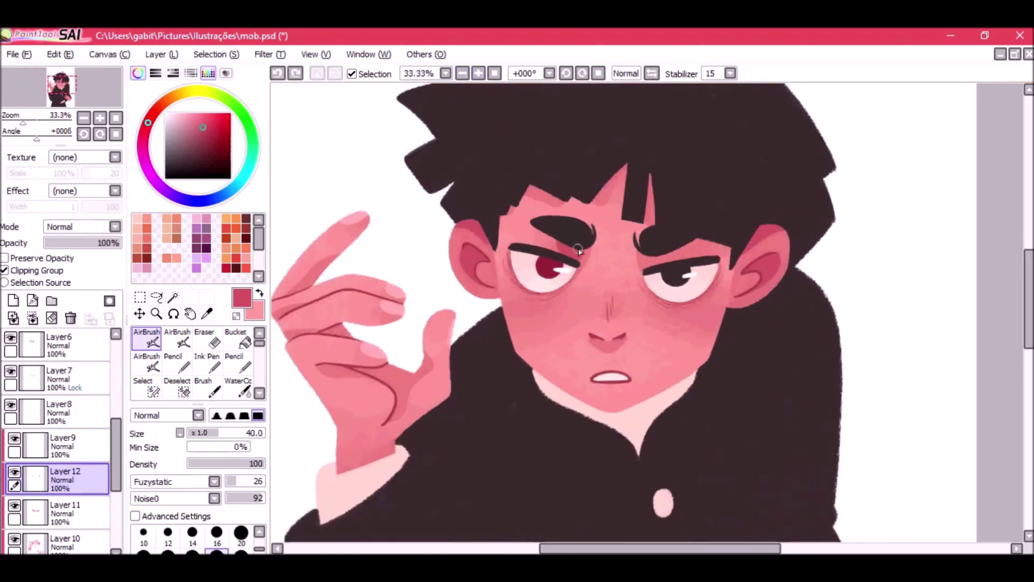
Darken the eyelids beneath the eyebrows with the hard AirBrush at size 40, blending with the soft AirBrush at size 200.
left_click_drag(646, 256, 673, 249)
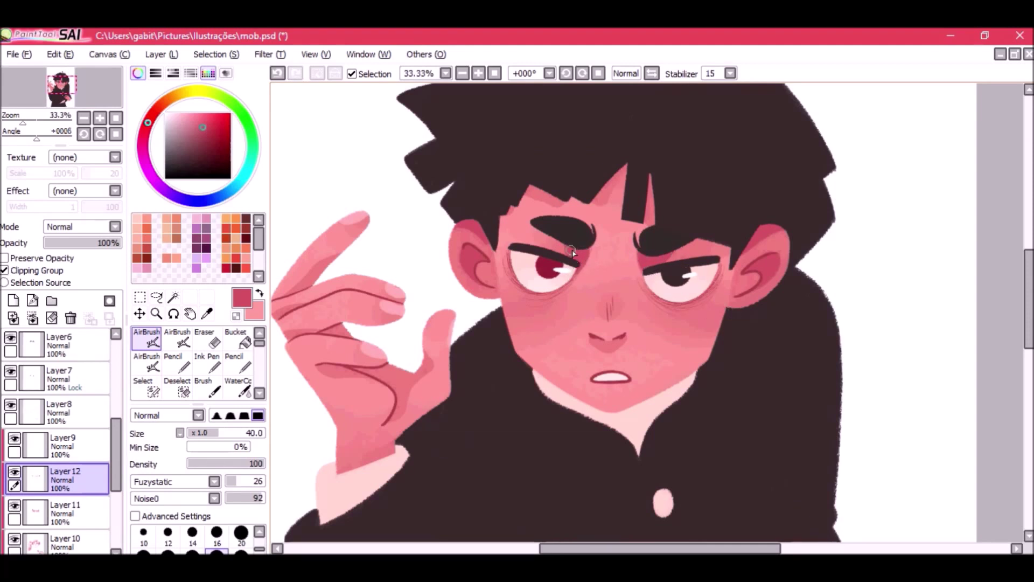
left_click(146, 364)
left_click_drag(565, 257, 545, 245)
left_click_drag(666, 256, 692, 251)
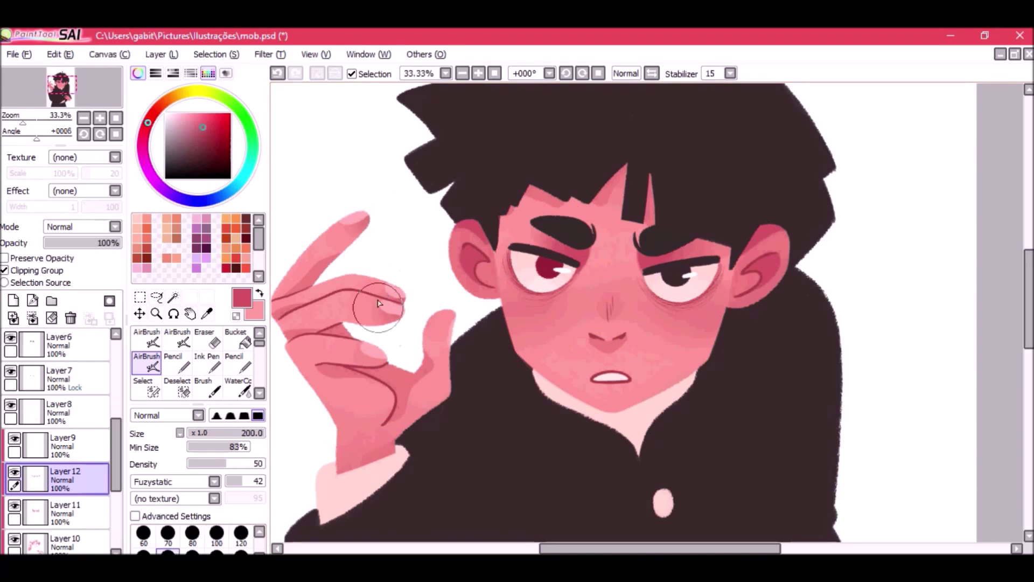
Softly darken the bags beneath the eyes with the soft AirBrush at size 200.
left_click(462, 74)
left_click(462, 73)
left_click(462, 73)
left_click(478, 73)
left_click(478, 73)
left_click(478, 73)
left_click_drag(517, 299, 544, 313)
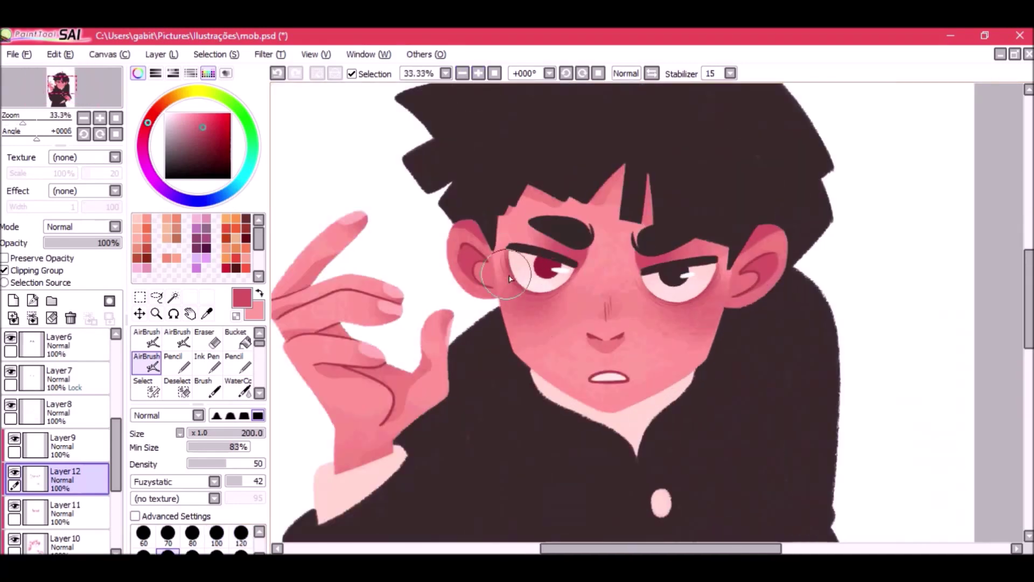
Deepen the shadow under the nose with the hard AirBrush at size 30.
left_click(146, 339)
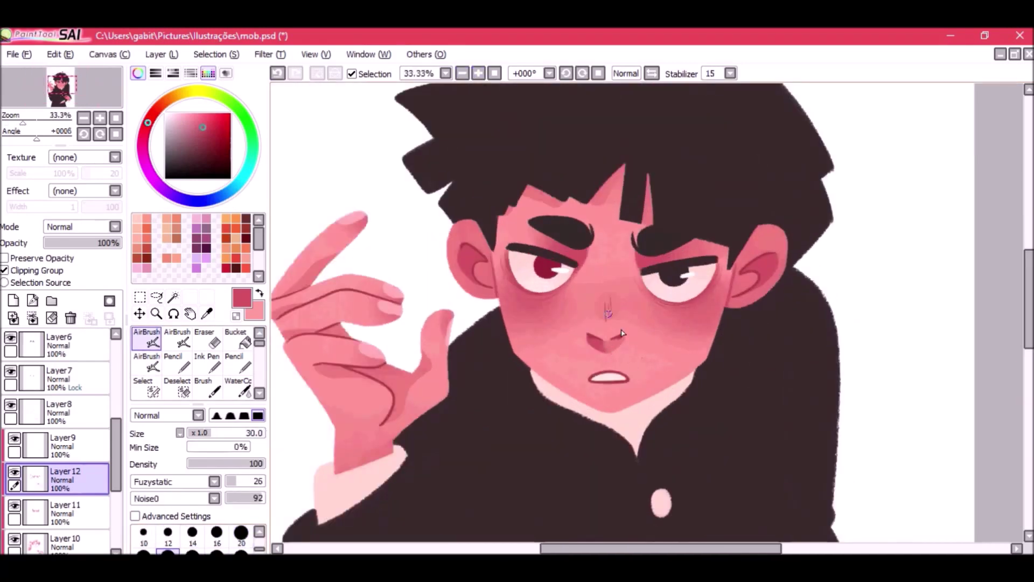
scroll(369, 375, "down", 1)
left_click_drag(673, 463, 542, 331)
left_click_drag(626, 254, 710, 376)
Softly darken the forehead beneath the fringe with the soft AirBrush.
left_click(146, 363)
left_click_drag(571, 188, 661, 221)
left_click(462, 73)
left_click(479, 73)
left_click(167, 551)
left_click(462, 73)
left_click(462, 73)
left_click(478, 74)
left_click(479, 74)
left_click(147, 339)
left_click(70, 446)
right_click(599, 334)
left_click(462, 73)
left_click(463, 74)
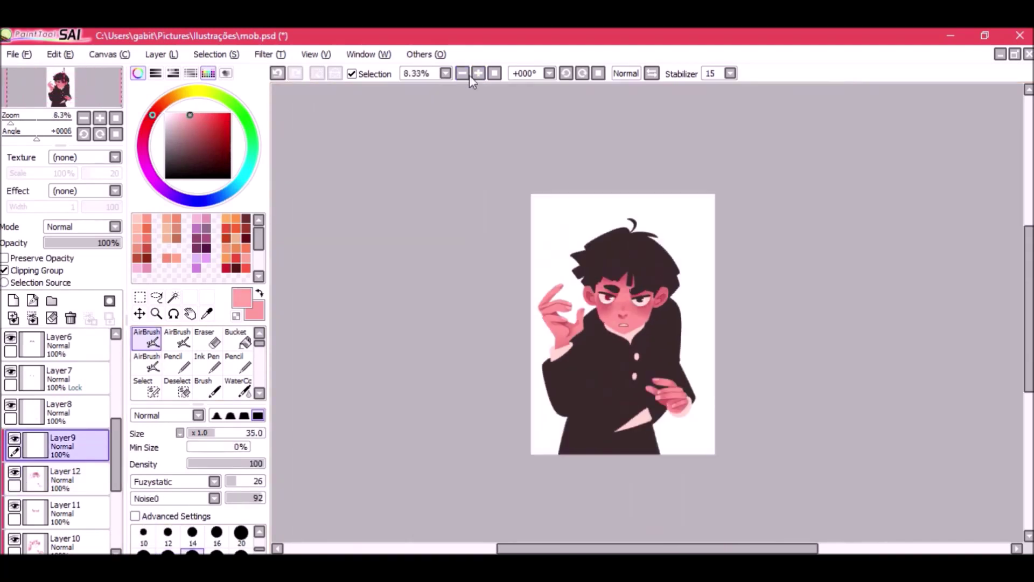
triple_click(478, 73)
left_click(478, 73)
triple_click(462, 73)
Return to Layer12 and shade the raised hand's wrist with a sampled pink and the soft AirBrush at size 160, undoing poor strokes.
left_click(70, 479)
left_click(146, 364)
right_click(474, 377)
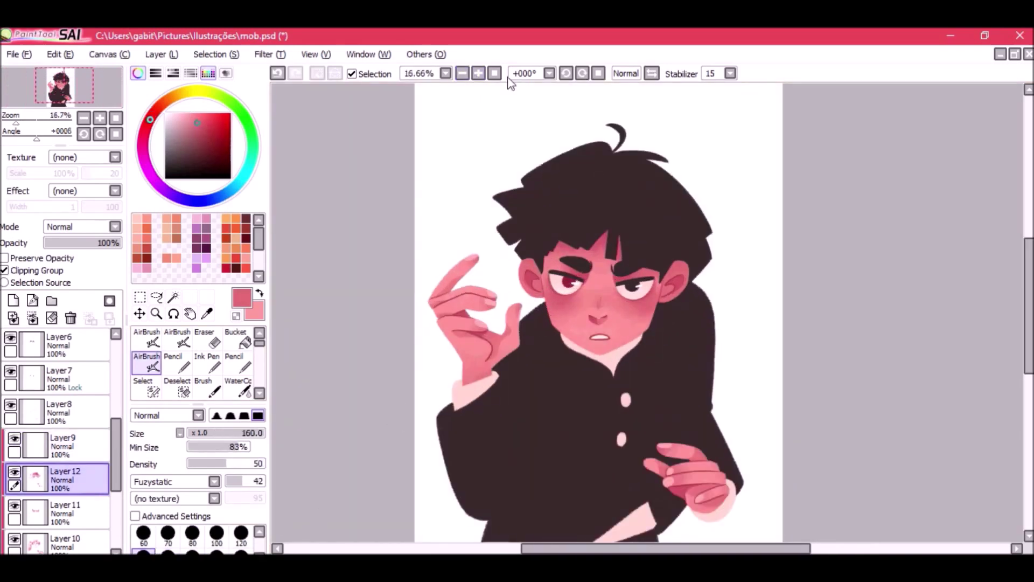
left_click(478, 73)
key("ctrl+z")
left_click(143, 552)
left_click(478, 73)
Touch up the skin around the eyes with the hard AirBrush and sampled pinks, undoing poor strokes.
left_click(147, 338)
left_click(143, 551)
key("ctrl+z")
left_click_drag(535, 234, 523, 253)
right_click(665, 307)
left_click(168, 552)
key("ctrl+z")
triple_click(463, 73)
triple_click(478, 73)
Darken the inner corners of the eyes with a sampled dark pink and the soft AirBrush at size 80.
left_click(146, 364)
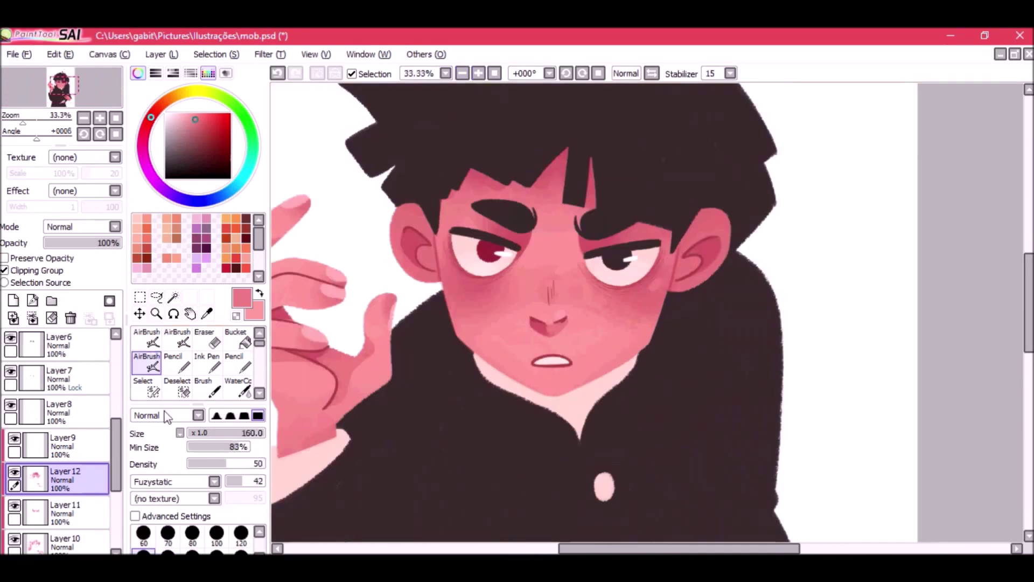
left_click(193, 533)
right_click(523, 238)
left_click_drag(526, 236, 516, 261)
key("ctrl+z")
left_click_drag(582, 235, 592, 273)
double_click(462, 73)
double_click(462, 73)
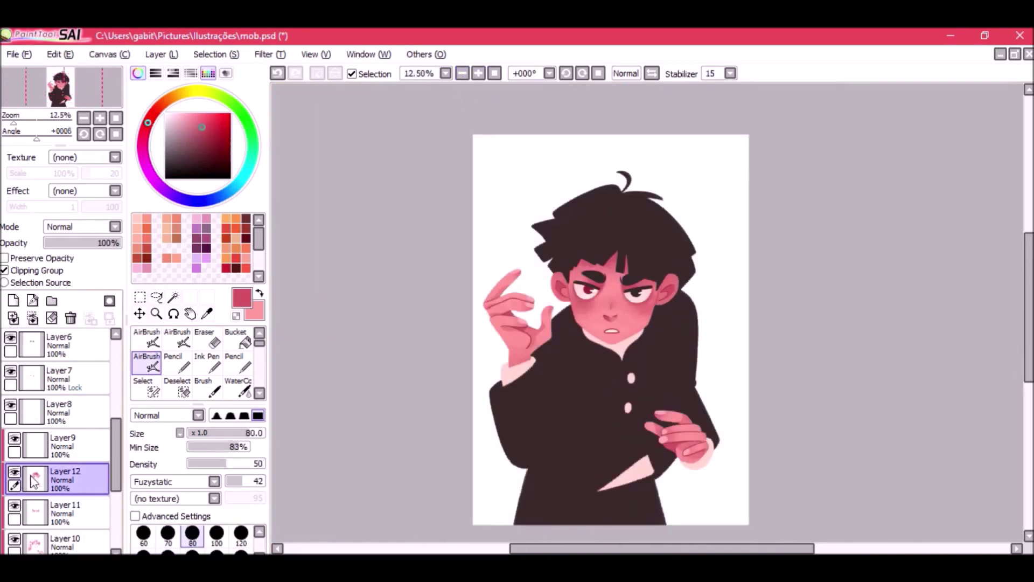
Compare the face with and without Layer11, then lower that layer's opacity to 75%.
left_click(70, 513)
scroll(70, 484, "down", 2)
left_click(14, 441)
left_click(15, 441)
left_click(102, 242)
Make Layer7 active and set the hard AirBrush to a dark crimson at size 20.
left_click(59, 347)
scroll(59, 407, "up", 3)
left_click(59, 406)
triple_click(478, 73)
left_click(147, 338)
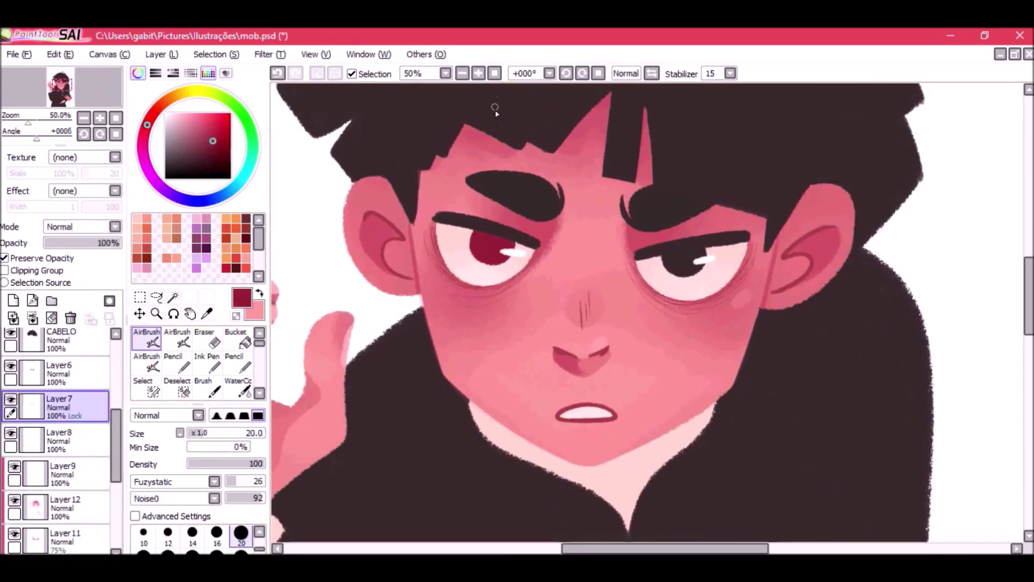
left_click(494, 74)
triple_click(478, 73)
double_click(463, 73)
left_click(495, 74)
Turn on Preserve Opacity for Layer6 and repaint the eyebrows near-black with the hard AirBrush at size 70.
left_click(60, 373)
left_click(4, 258)
triple_click(479, 74)
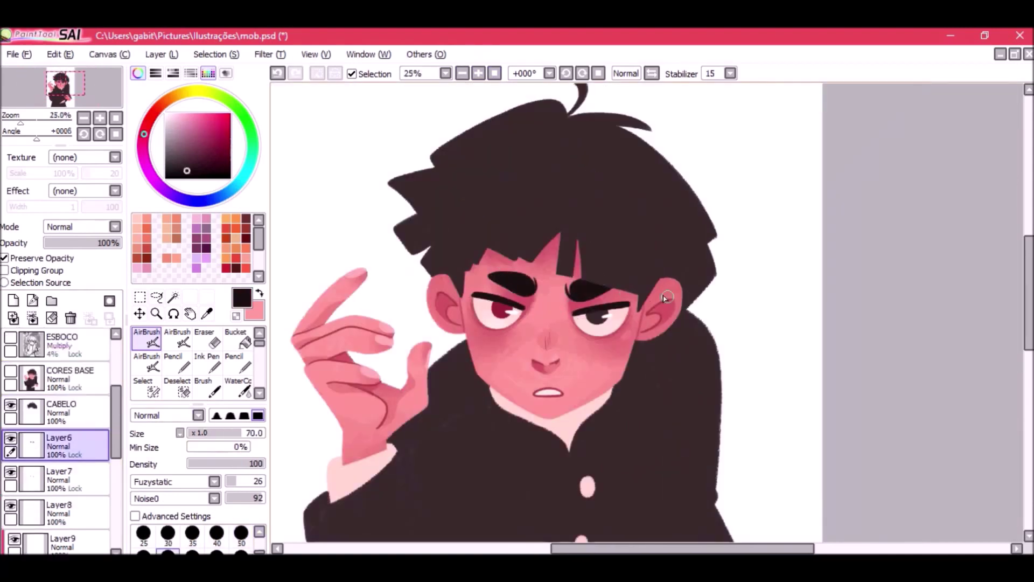
double_click(463, 73)
Add a new layer clipped to the CABELO hair layer and show the ESBOCO sketch layer.
left_click(60, 406)
left_click(13, 301)
left_click(4, 271)
left_click(10, 337)
Draw a thin near-black strand line down the fringe above the dark-iris eye with the hard AirBrush at size 20.
triple_click(478, 73)
left_click(240, 533)
left_click_drag(543, 225, 554, 360)
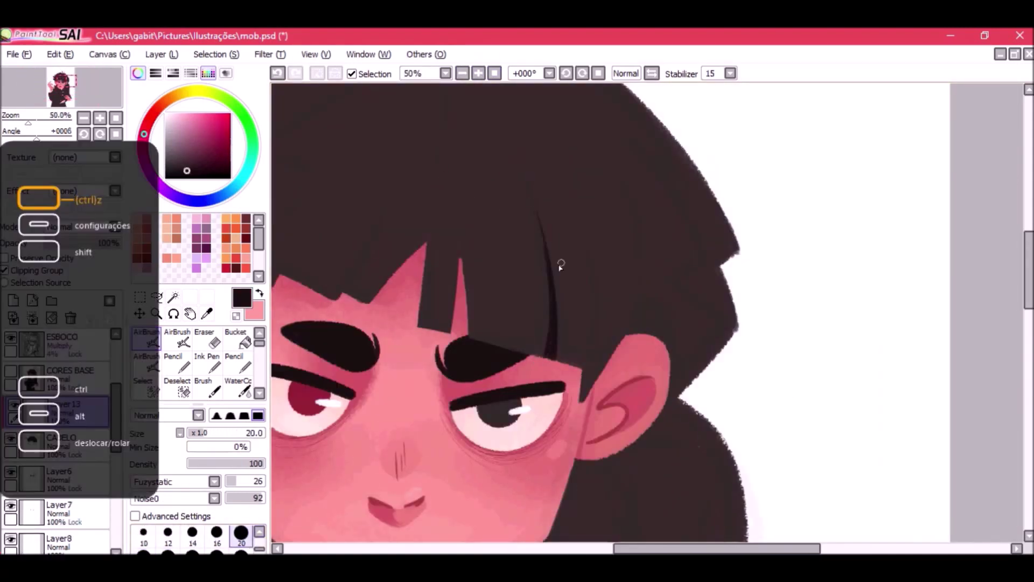
left_click(463, 73)
left_click(478, 73)
scroll(59, 430, "up", 3)
left_click_drag(460, 248, 456, 269)
Draw a second near-black strand line down the fringe towards the ear, redoing poor strokes, and thicken the first line.
left_click_drag(580, 246, 603, 387)
key("ctrl+z")
left_click_drag(577, 248, 597, 396)
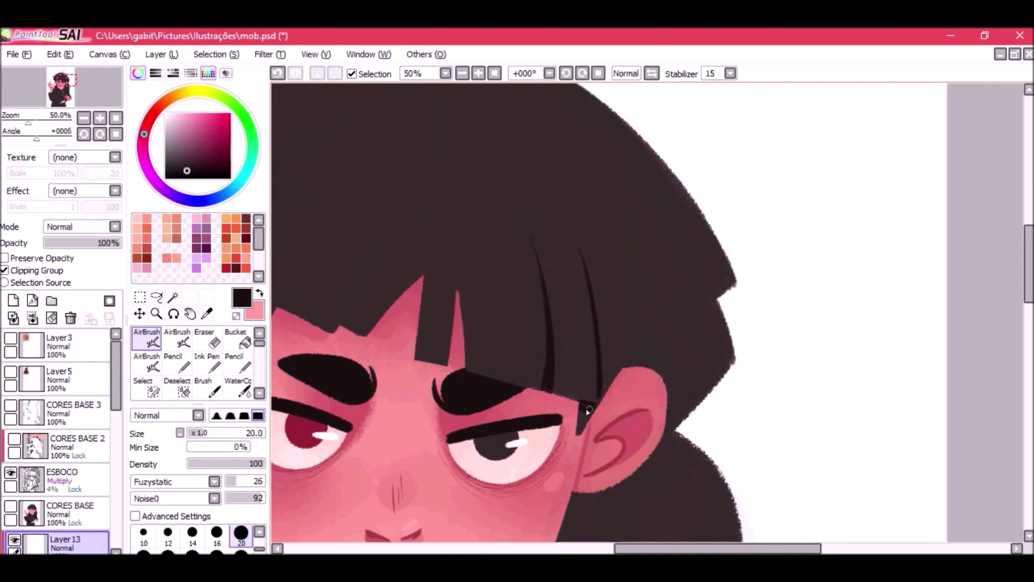
key("ctrl+z")
key("ctrl+z")
mouse_move(575, 237)
left_mouse_down()
mouse_move(598, 319)
mouse_move(597, 368)
left_mouse_up()
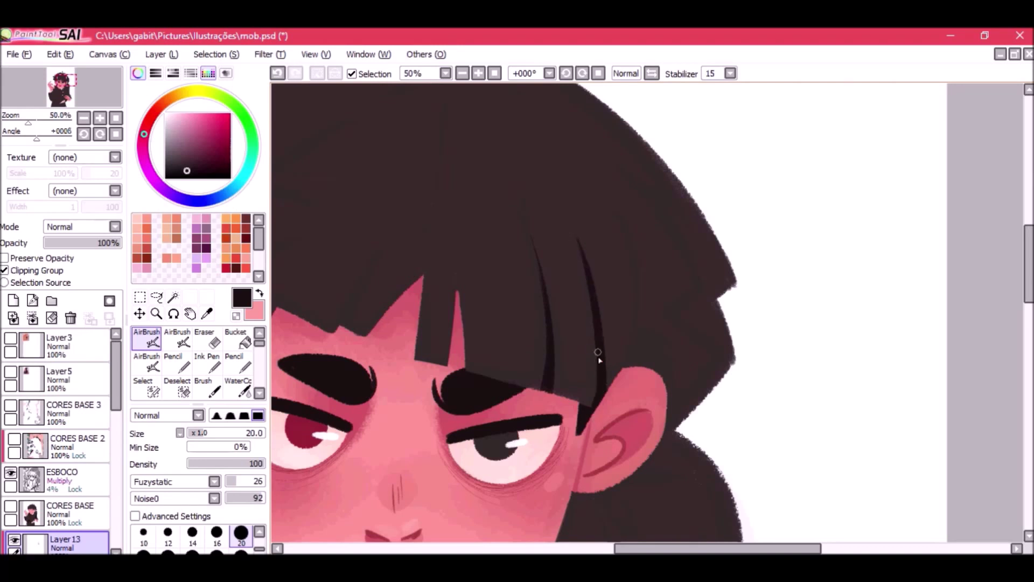
left_click_drag(527, 231, 538, 395)
left_click_drag(531, 237, 548, 292)
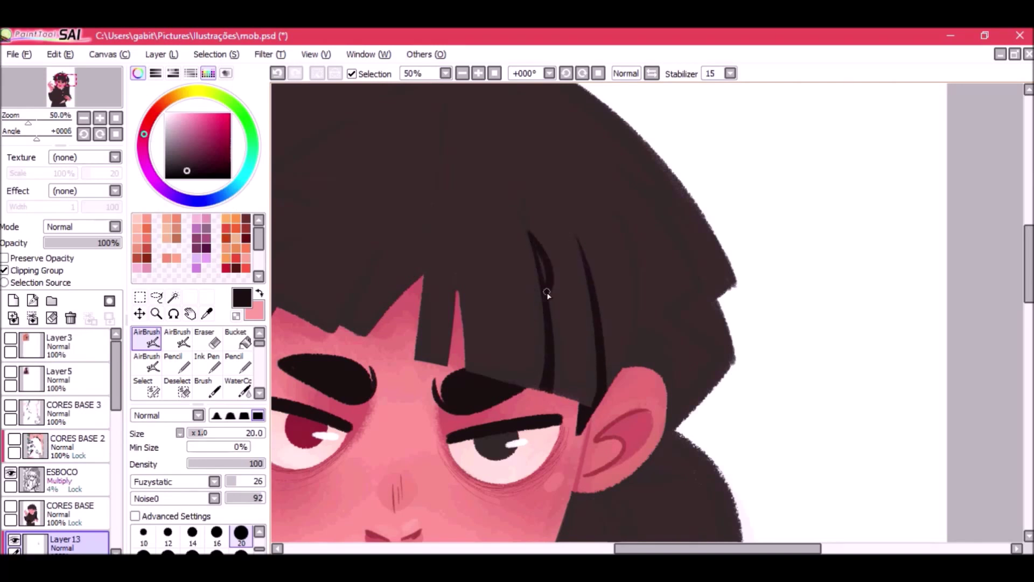
Draw tapered near-black strand lines from the crown down both sides of the central fringe lock at AirBrush size 25.
left_click(462, 73)
left_click(462, 73)
left_click(462, 74)
left_click(476, 74)
left_click(476, 74)
key("]")
left_click_drag(511, 157, 530, 351)
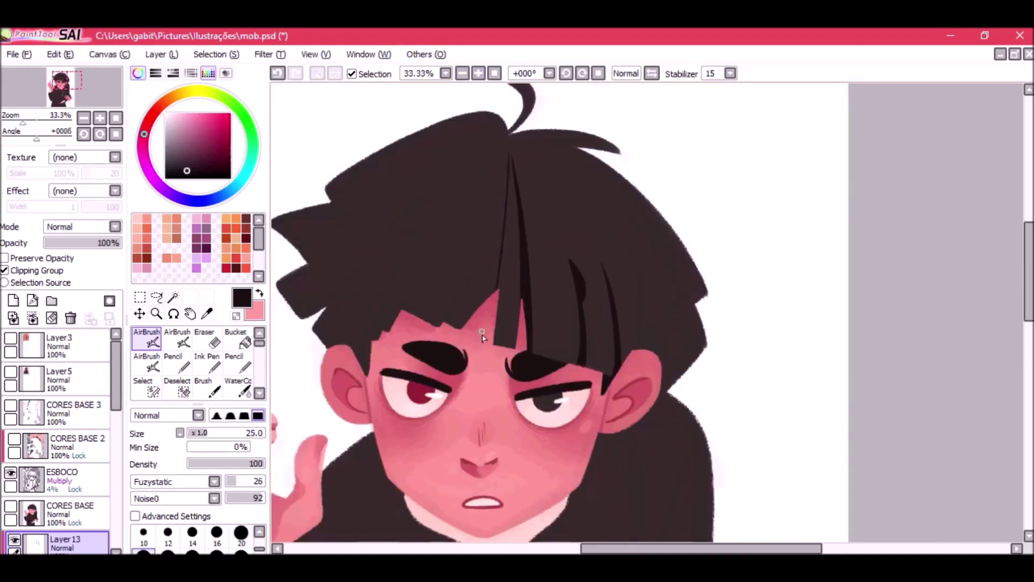
left_click_drag(508, 168, 488, 297)
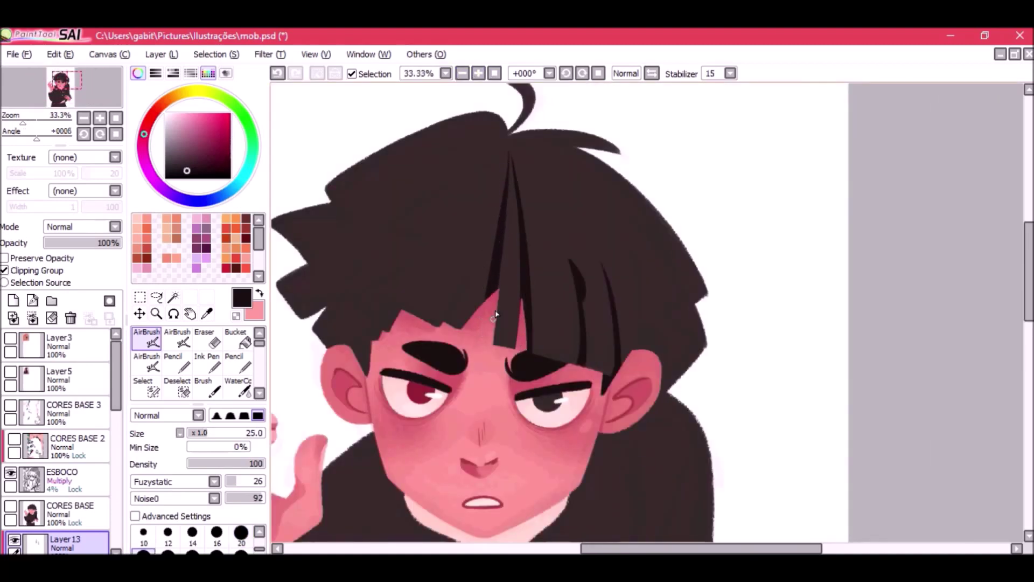
Draw a long, thin near-black strand line curving from the crown down the dark-iris side of the fringe, redoing poor strokes.
left_click_drag(528, 165, 551, 213)
key("ctrl+z")
left_click_drag(513, 146, 576, 265)
key("ctrl+z")
key("ctrl+z")
left_click_drag(539, 160, 609, 306)
key("ctrl+z")
mouse_move(539, 159)
left_mouse_down()
mouse_move(607, 277)
mouse_move(607, 299)
left_mouse_up()
key("ctrl+z")
Draw a tapered near-black strand shape ending just above the ear on the dark-iris side, redoing poor strokes.
mouse_move(638, 354)
left_mouse_down()
mouse_move(642, 298)
mouse_move(628, 244)
mouse_move(628, 377)
left_mouse_up()
key("ctrl+z")
left_click_drag(633, 257, 623, 373)
key("ctrl+z")
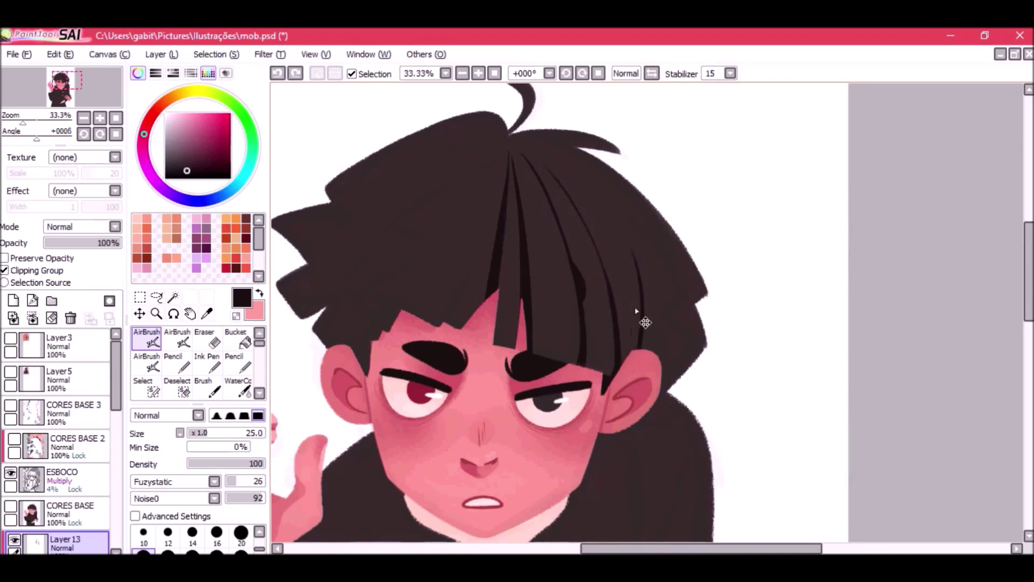
key("ctrl+z")
mouse_move(628, 246)
left_mouse_down()
mouse_move(640, 275)
mouse_move(638, 363)
left_mouse_up()
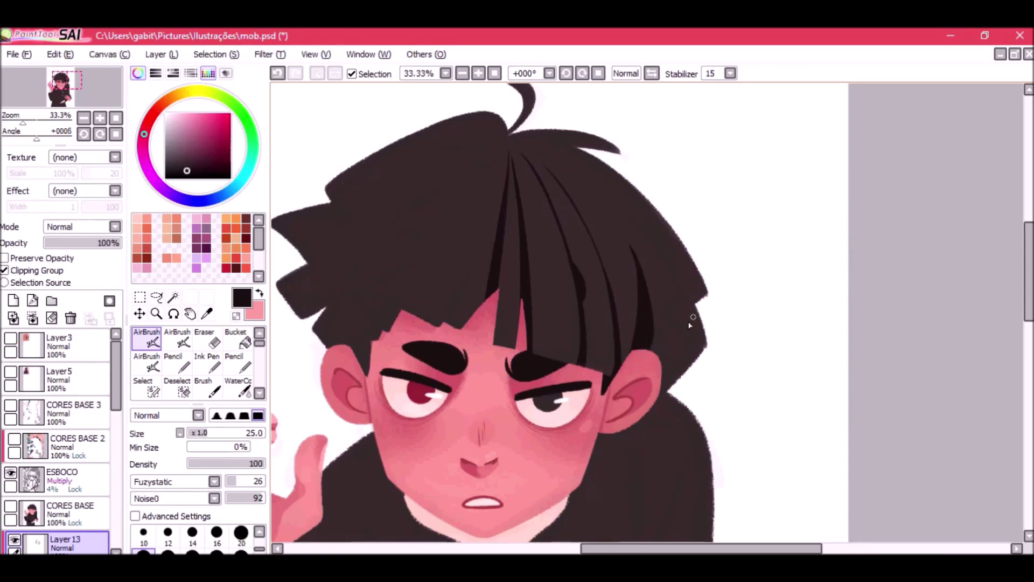
Draw near-black strand lines along the outer edge of the hair on the dark-iris side, redoing poor strokes.
key("ctrl+z")
left_click_drag(661, 242, 698, 334)
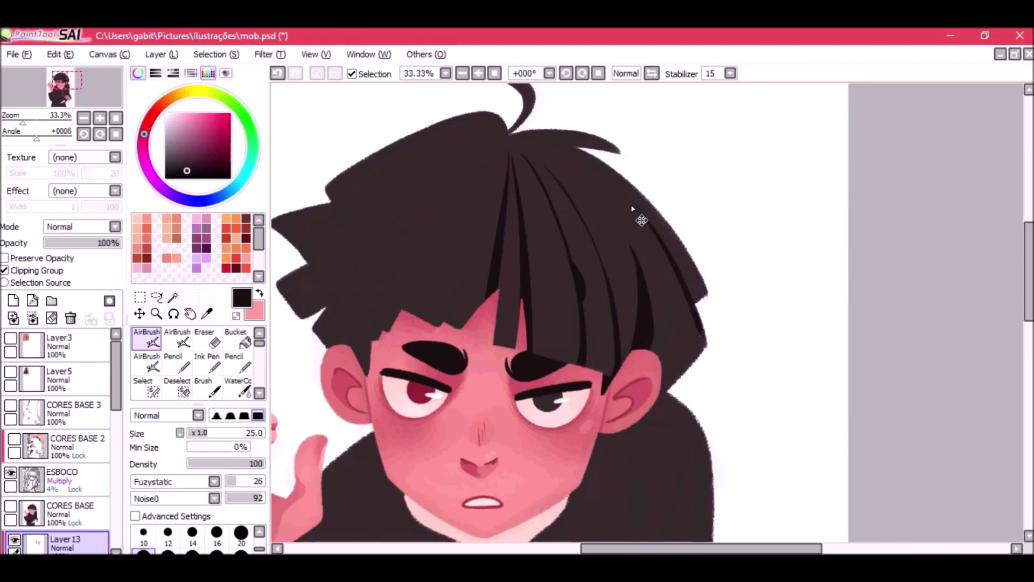
key("ctrl+z")
left_click_drag(636, 210, 673, 274)
key("ctrl+z")
mouse_move(637, 215)
left_mouse_down()
mouse_move(704, 342)
mouse_move(658, 394)
left_mouse_up()
Shade the hair behind the dark-iris side's ear near-black with upward-pointing strands at AirBrush size 40.
key("]")
key("]")
key("]")
key("ctrl+z")
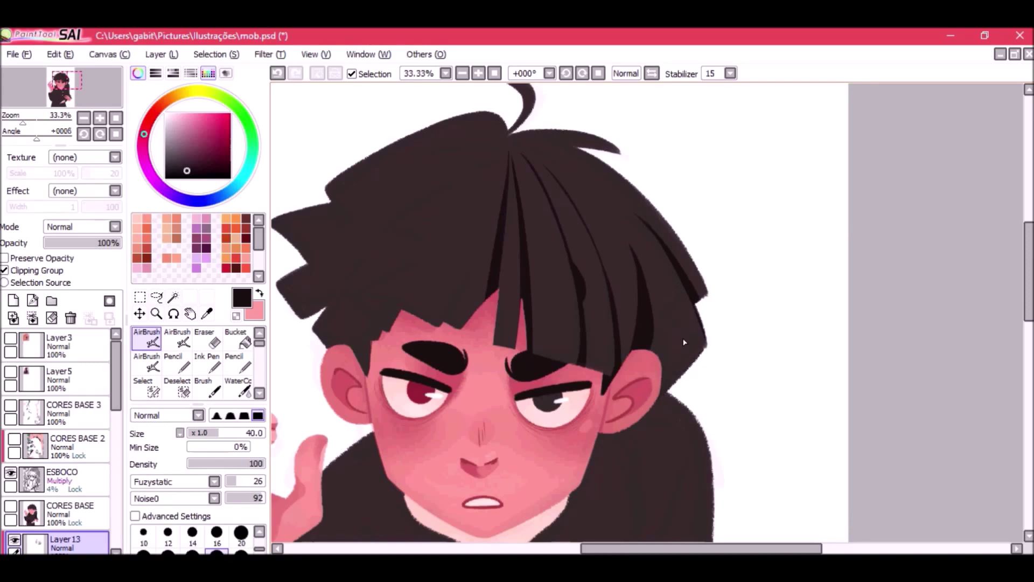
mouse_move(641, 360)
left_mouse_down()
mouse_move(667, 378)
mouse_move(664, 276)
left_mouse_up()
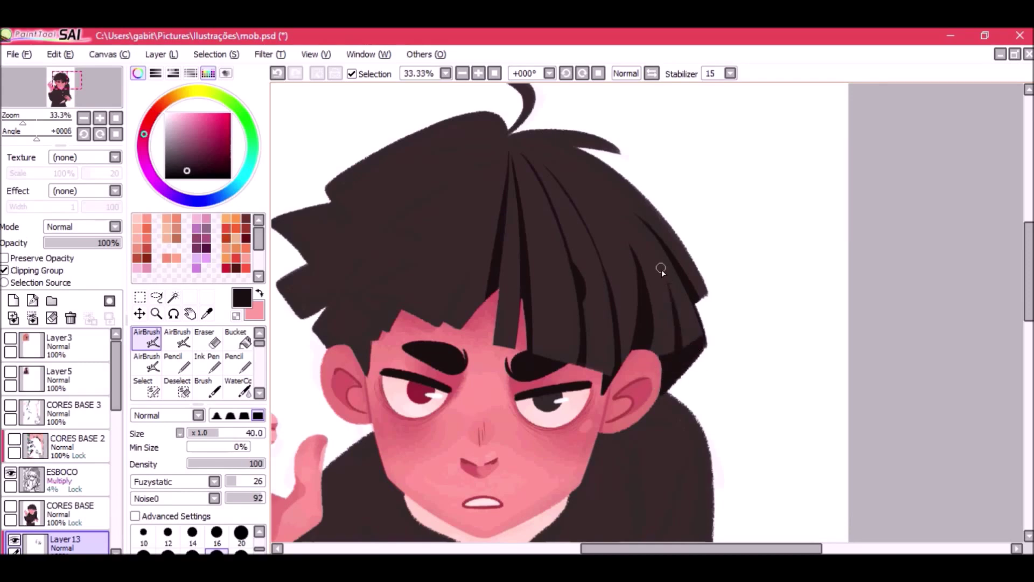
Paint a short, thick near-black strand from the crown down the upper hair on the dark-iris side.
left_click(462, 73)
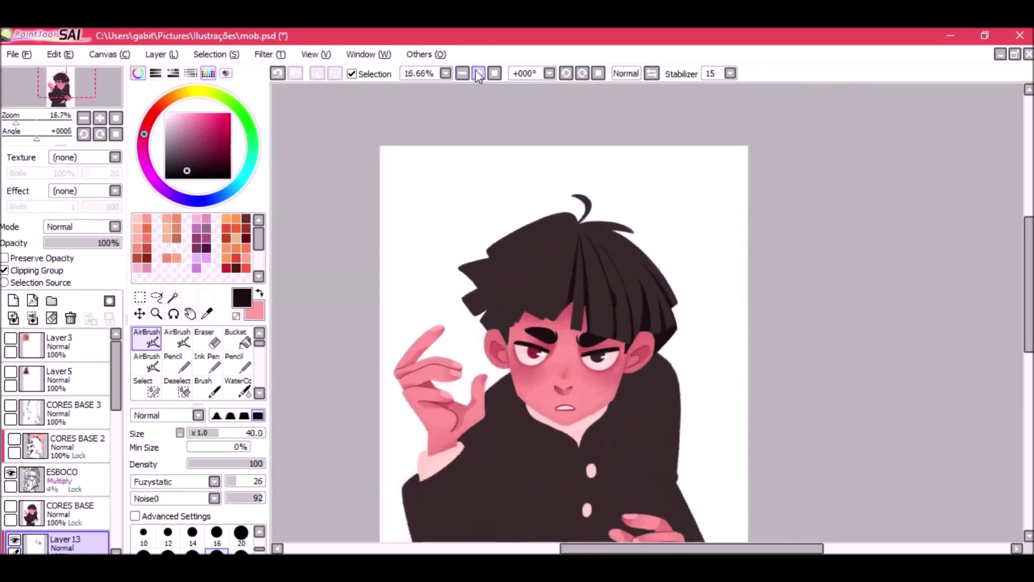
left_click(477, 73)
left_click_drag(483, 229, 584, 302)
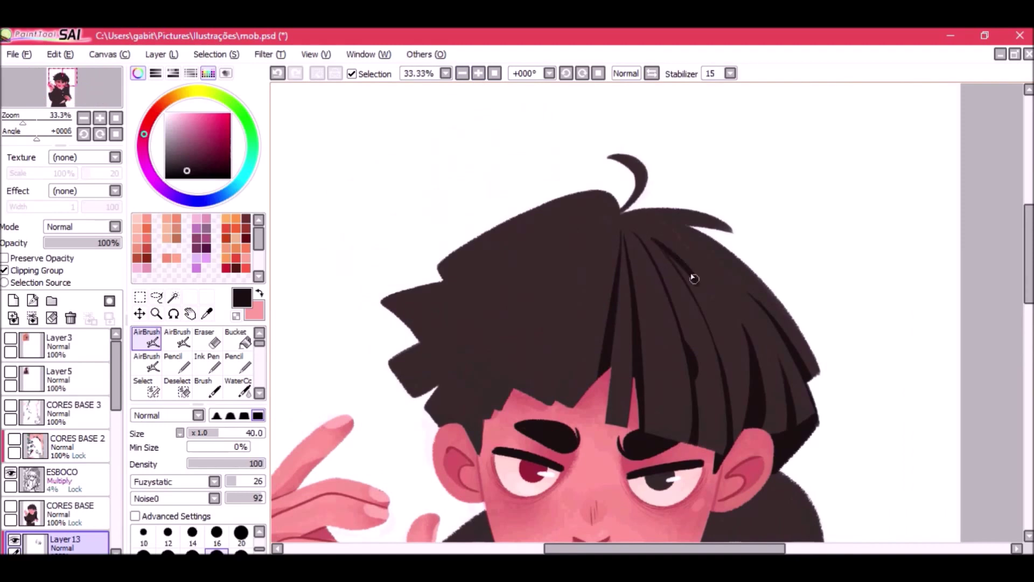
key("ctrl+z")
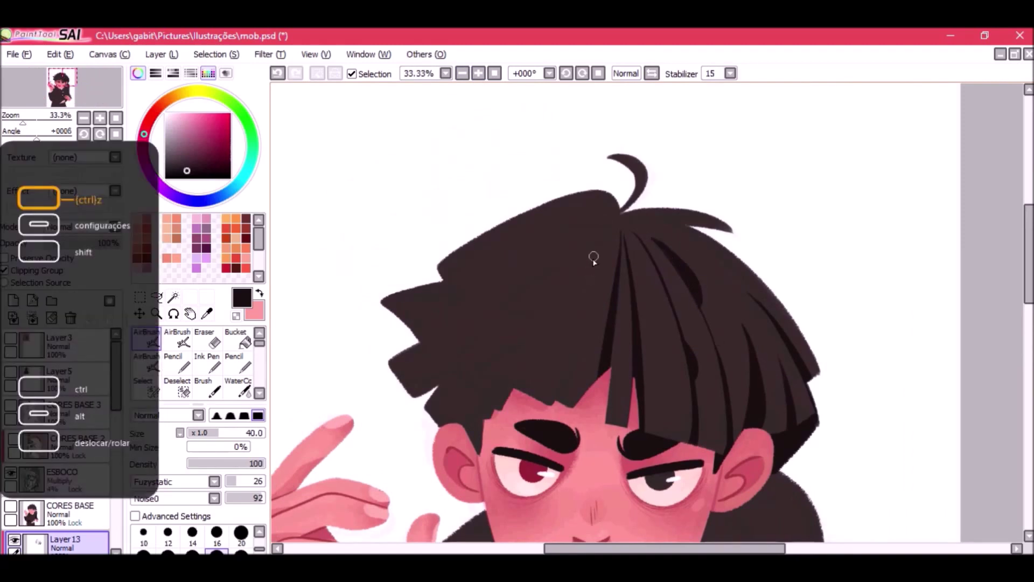
Paint dark shadows at the tips of the left fringe locks above the brow, reducing the brush size to 25.
key("ctrl+z")
mouse_move(565, 382)
left_mouse_down()
mouse_move(579, 346)
mouse_move(549, 392)
mouse_move(578, 422)
mouse_move(544, 382)
mouse_move(563, 403)
left_mouse_up()
key("ctrl+z")
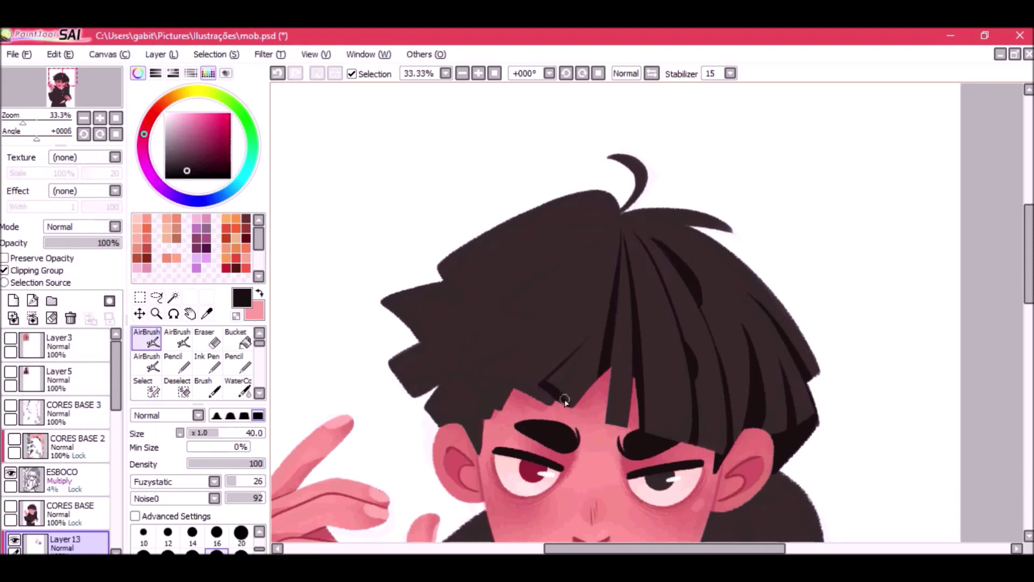
left_click_drag(555, 367, 593, 326)
key("bracketleft")
key("bracketleft")
key("bracketleft")
left_click_drag(474, 374, 500, 407)
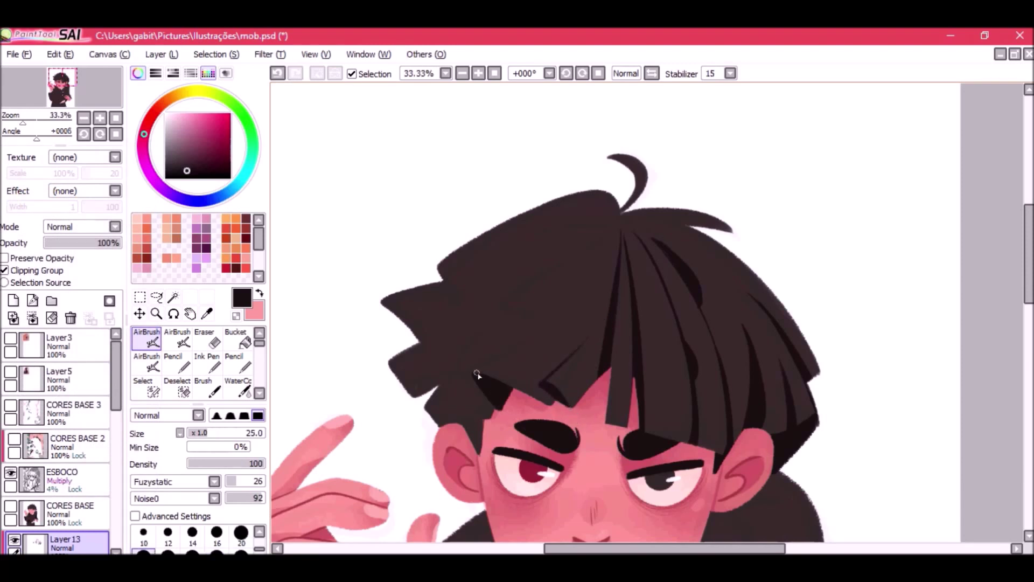
Rotate the view to -33° and paint thin dark strand lines separating the left fringe locks.
left_click(566, 73)
left_click(567, 73)
left_click(566, 74)
left_click_drag(549, 359, 516, 282)
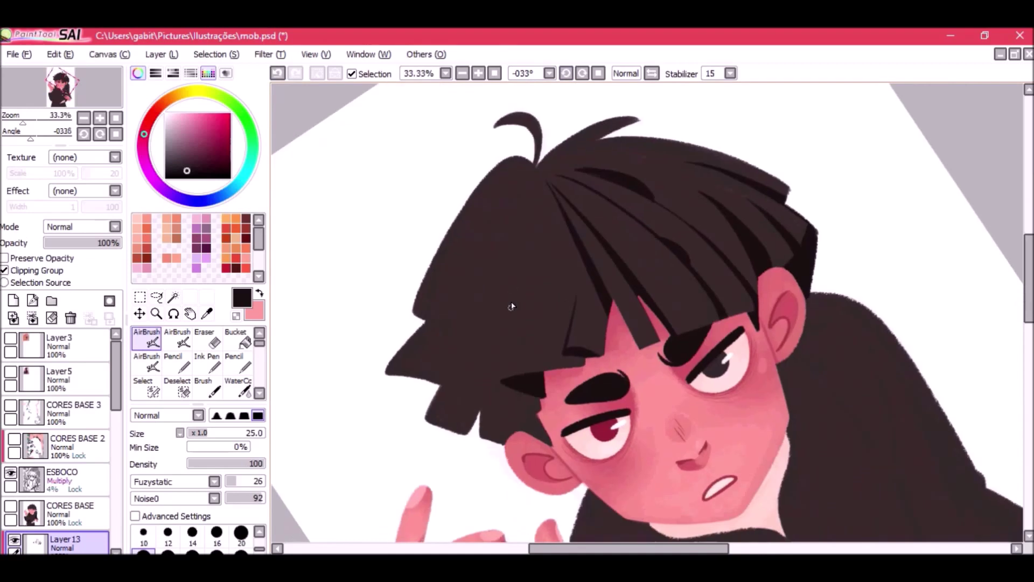
left_click_drag(502, 379, 545, 285)
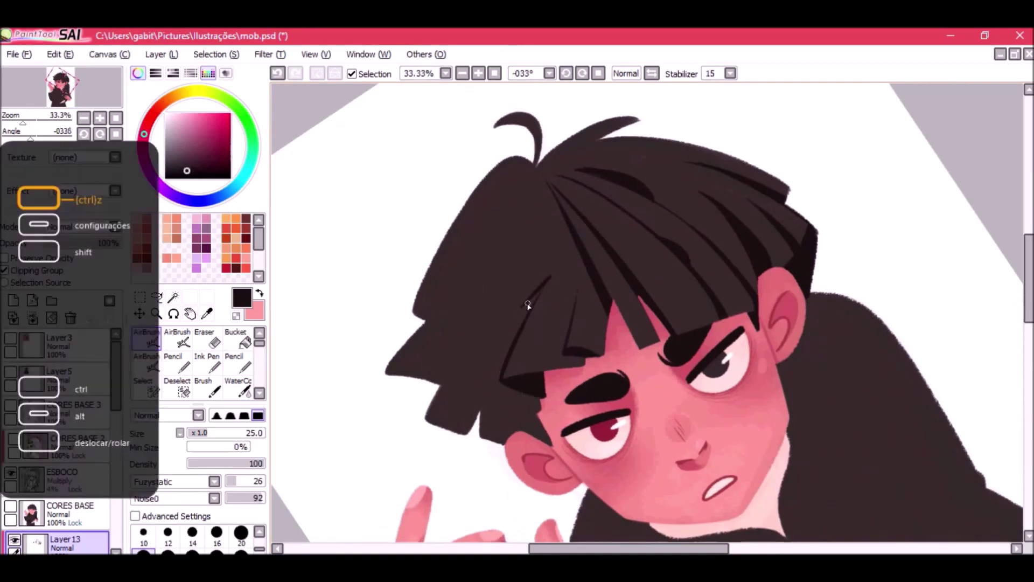
mouse_move(488, 323)
left_mouse_down()
mouse_move(521, 222)
mouse_move(508, 298)
left_mouse_up()
key("ctrl+z")
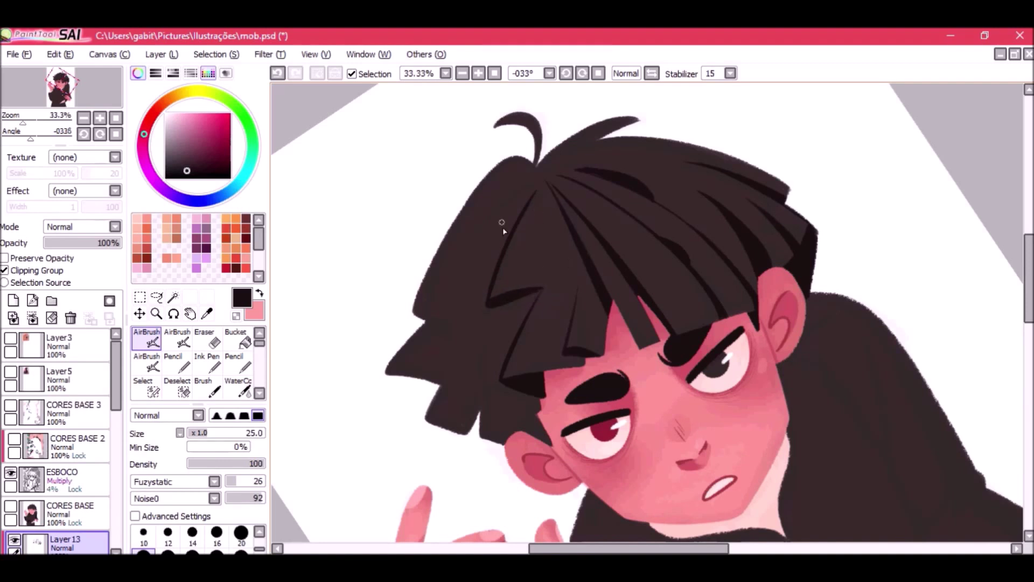
Paint a long curved dark strand line from the crown down the left side of the hair.
mouse_move(540, 183)
left_mouse_down()
mouse_move(444, 296)
mouse_move(482, 231)
mouse_move(538, 193)
mouse_move(439, 319)
left_mouse_up()
key("ctrl+z")
key("ctrl+z")
key("ctrl+z")
left_click_drag(539, 181, 441, 291)
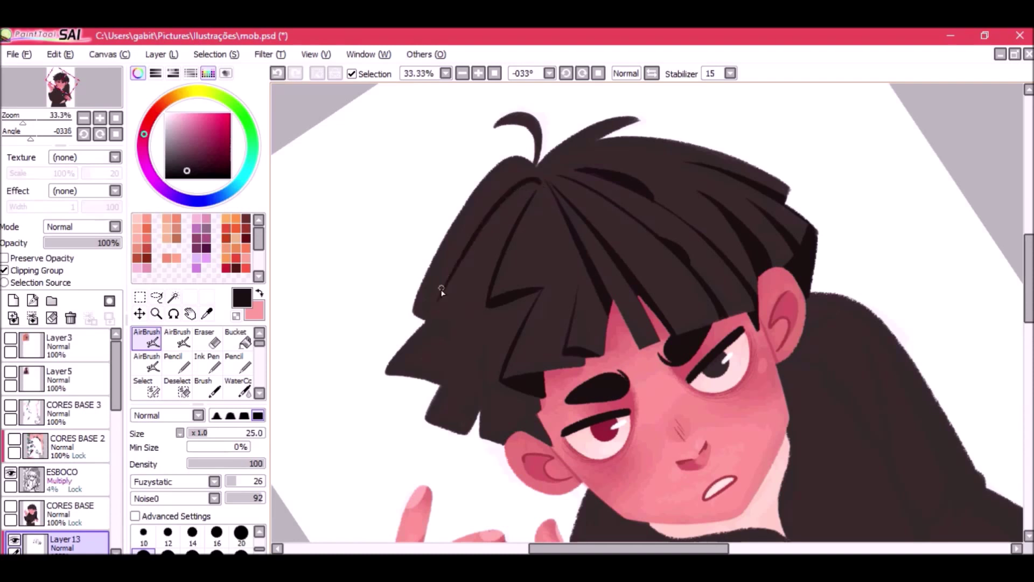
Straighten the view and paint curved dark strand lines from the crown across the right side of the hair.
mouse_move(547, 180)
left_mouse_down()
mouse_move(641, 146)
mouse_move(710, 191)
left_mouse_up()
left_click(598, 73)
key("ctrl+z")
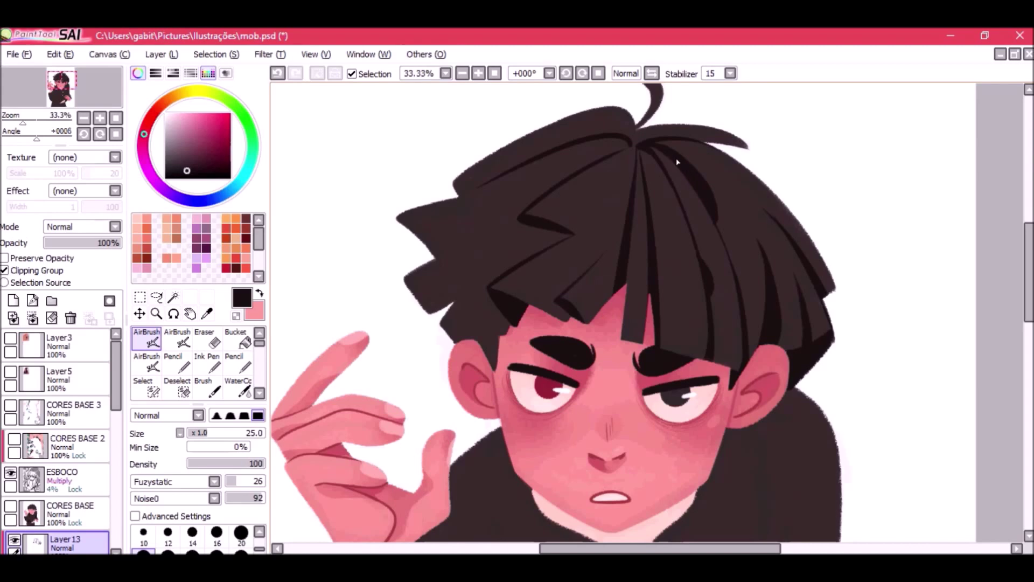
left_click_drag(661, 145, 756, 176)
left_click_drag(693, 147, 783, 207)
Fill the dark gap under the left lock and paint strand shadows through the side tufts down to the ear.
left_click(462, 73)
left_click(462, 73)
left_click(462, 73)
left_click(462, 73)
left_click(478, 73)
left_click(479, 73)
left_click(478, 73)
left_click(565, 74)
left_click(478, 73)
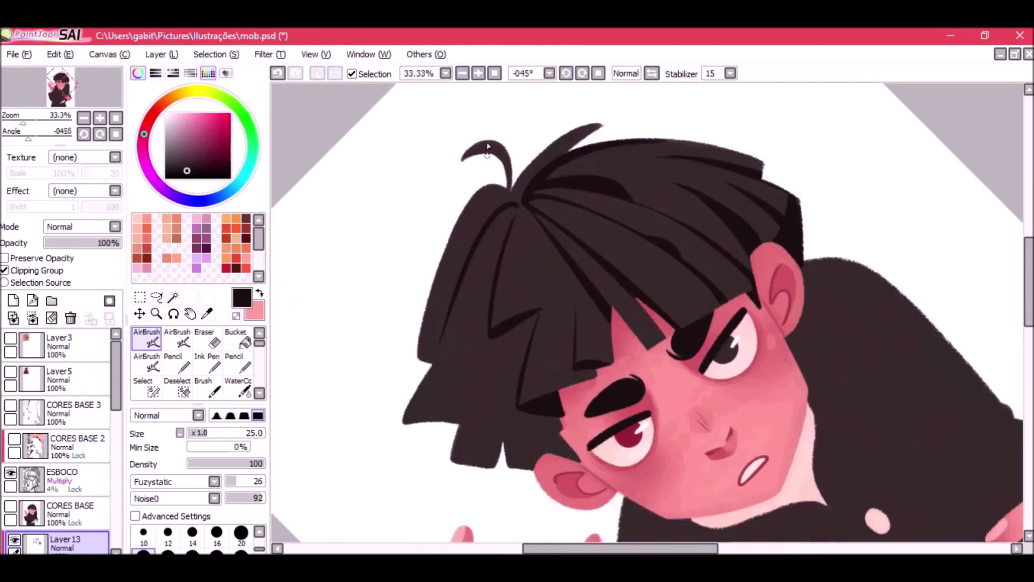
left_click_drag(500, 330, 524, 326)
mouse_move(504, 457)
left_mouse_down()
mouse_move(491, 362)
mouse_move(498, 454)
left_mouse_up()
left_click_drag(491, 363, 494, 474)
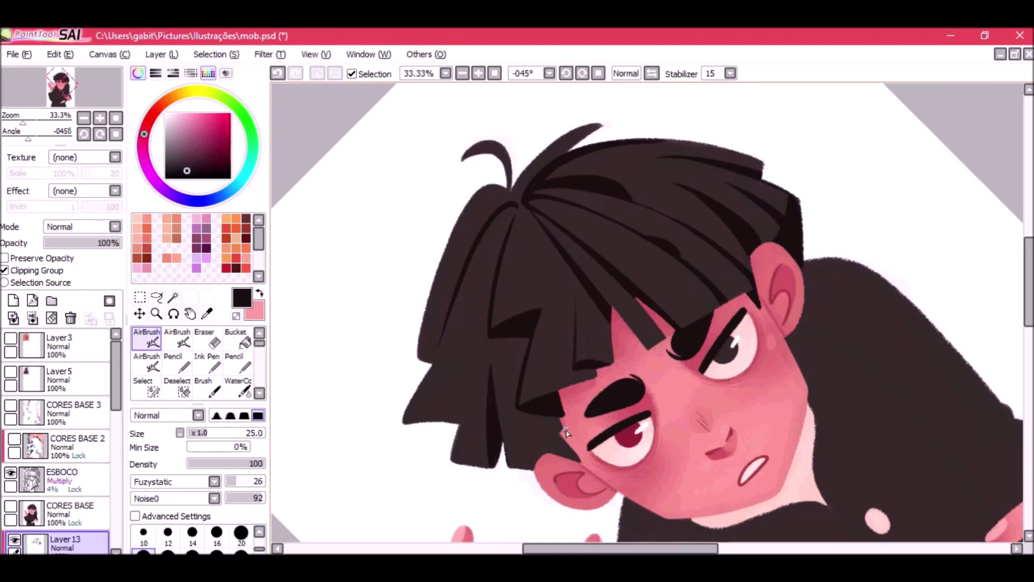
left_click_drag(564, 429, 579, 461)
Add more thin dark strand lines along the left side of the hair between the crown and outer tufts.
key("End")
key("End")
key("End")
left_click_drag(448, 332, 508, 321)
left_click_drag(573, 235, 584, 278)
left_click_drag(475, 244, 565, 198)
key("ctrl+z")
key("Delete")
key("Delete")
key("Delete")
left_click_drag(520, 313, 561, 233)
Complete the dark strand lines in the left tufts and set the strand layer to Multiply at 55% opacity.
key("End")
key("End")
key("End")
left_click_drag(531, 270, 437, 274)
key("ctrl+z")
left_click_drag(685, 237, 716, 400)
key("Page_Down")
left_click_drag(562, 267, 471, 253)
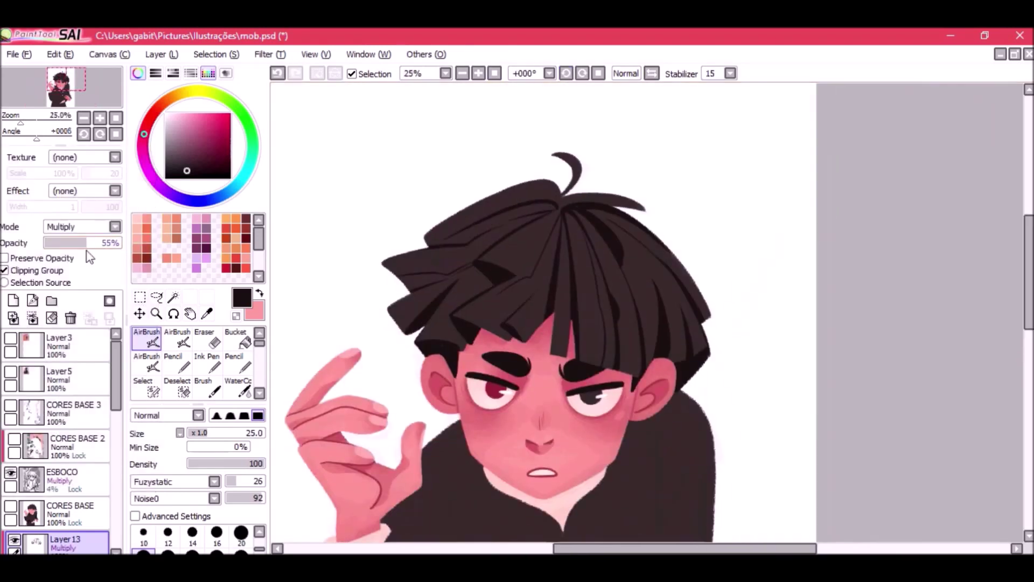
Create a new clipped layer in Multiply mode and choose the soft airbrush at size 500.
left_click(13, 300)
left_click(4, 270)
left_click(115, 227)
left_click(65, 249)
left_click(146, 363)
left_click(192, 551)
Airbrush a soft dark gradient over the lower half of the hair and lower that layer's opacity to 51%.
left_click_drag(422, 291, 407, 275)
mouse_move(504, 354)
left_mouse_down()
mouse_move(618, 361)
mouse_move(700, 325)
mouse_move(694, 345)
mouse_move(708, 337)
left_mouse_up()
mouse_move(425, 322)
left_mouse_down()
mouse_move(524, 365)
mouse_move(425, 359)
mouse_move(384, 340)
mouse_move(456, 289)
mouse_move(525, 345)
mouse_move(714, 347)
mouse_move(717, 377)
mouse_move(539, 317)
mouse_move(471, 323)
mouse_move(408, 298)
mouse_move(450, 354)
mouse_move(416, 242)
mouse_move(470, 307)
mouse_move(538, 322)
mouse_move(688, 294)
mouse_move(639, 340)
mouse_move(467, 353)
left_mouse_up()
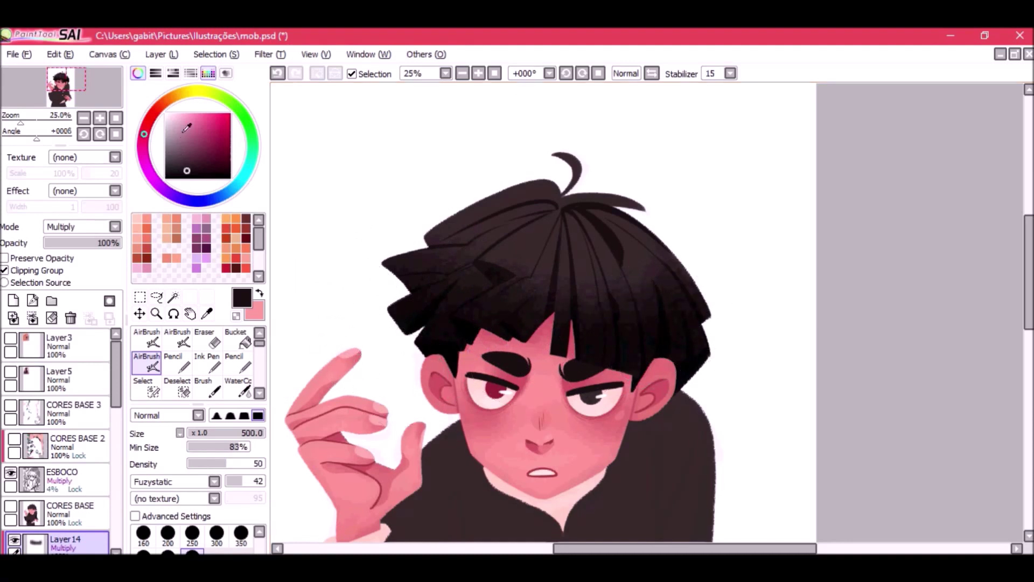
left_click(165, 113)
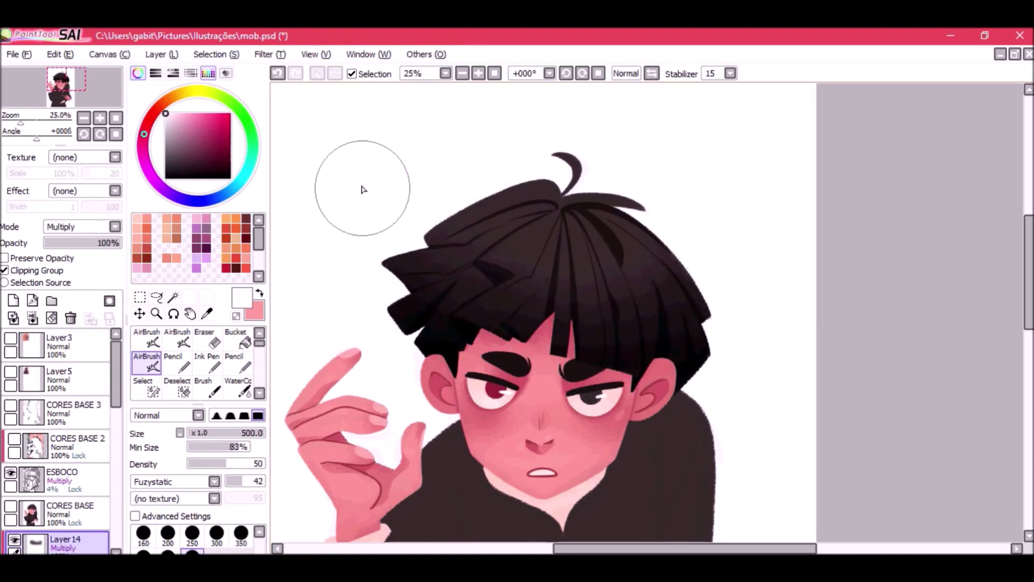
mouse_move(91, 243)
left_mouse_down()
mouse_move(62, 248)
mouse_move(85, 255)
left_mouse_up()
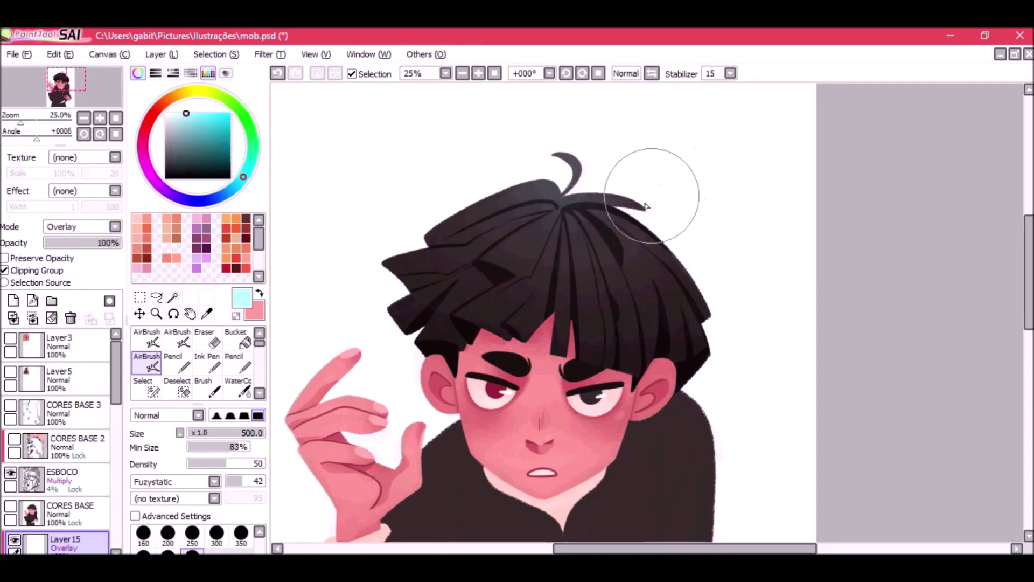
Airbrush a light cyan glow over the top of the hair on a clipped Overlay layer, reducing its opacity to 45%.
mouse_move(645, 202)
left_mouse_down()
mouse_move(562, 177)
mouse_move(516, 217)
mouse_move(579, 274)
mouse_move(668, 193)
left_mouse_up()
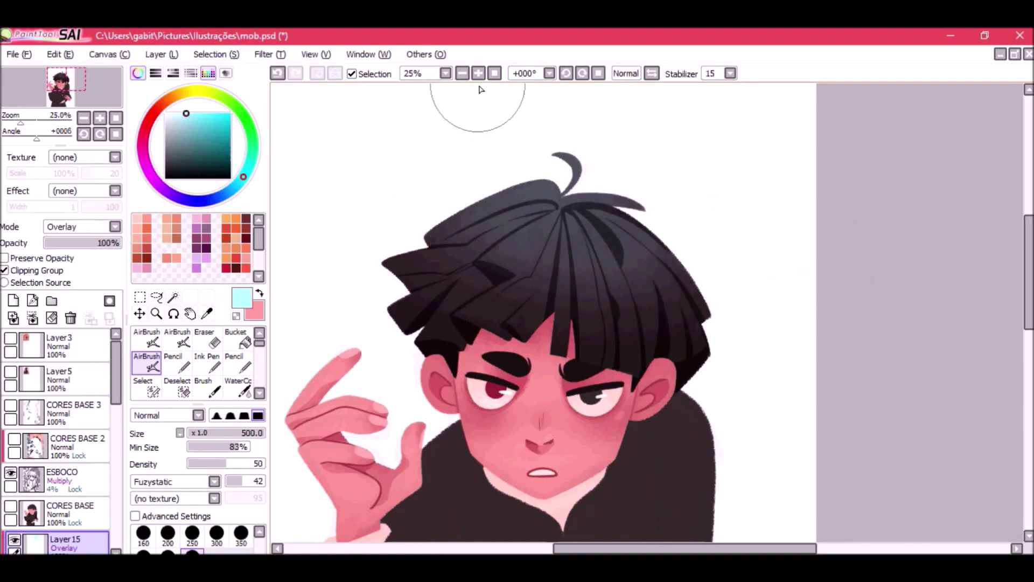
left_click(462, 73)
left_click(478, 73)
left_click_drag(107, 247, 79, 247)
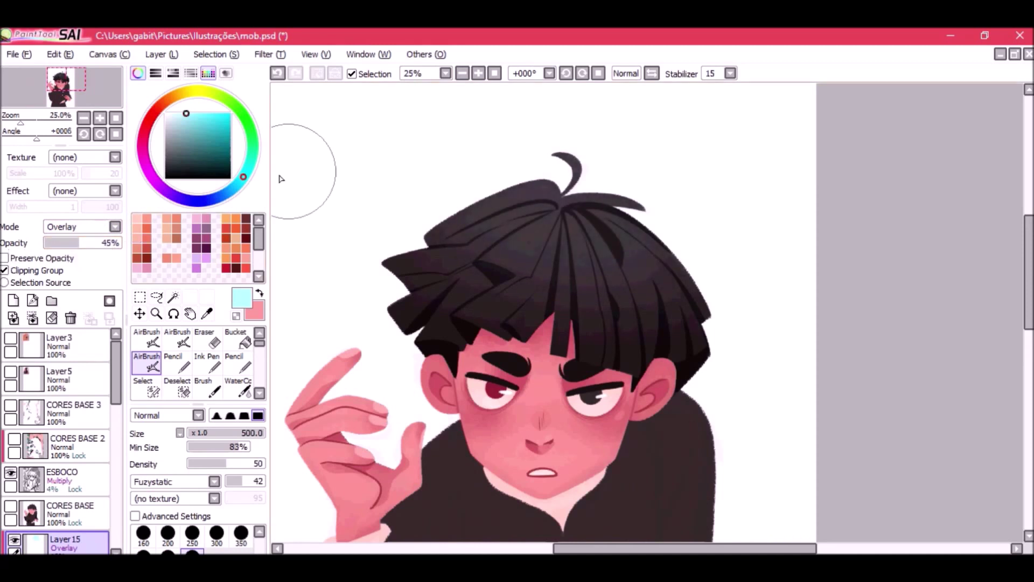
left_click(462, 73)
left_click(462, 74)
left_click(478, 74)
left_click(478, 73)
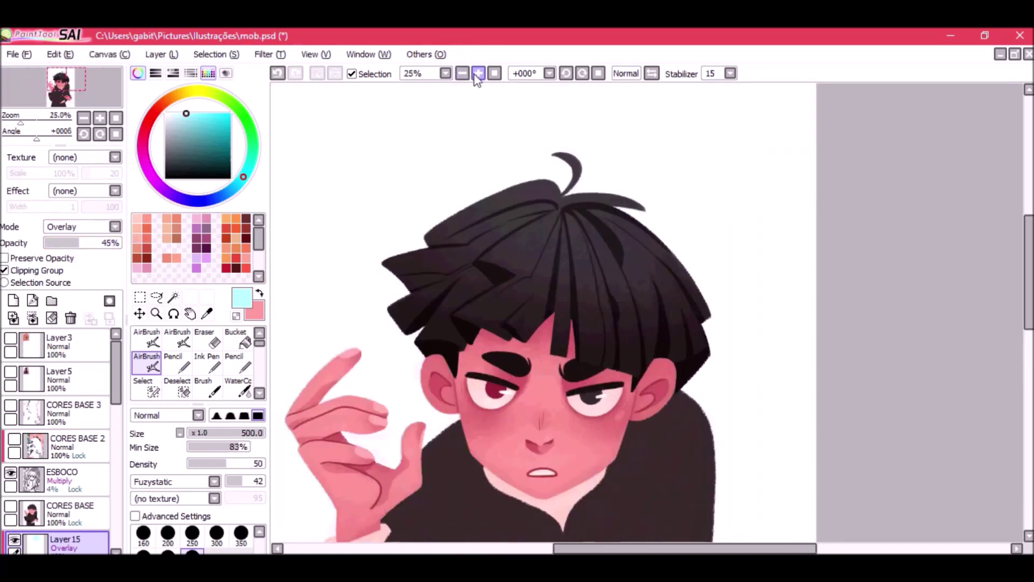
Add a clipped Normal layer for highlights above the Overlay layer and set the Overlay layer's opacity to 40%.
left_click(13, 300)
left_click_drag(120, 404, 116, 432)
left_click(65, 478)
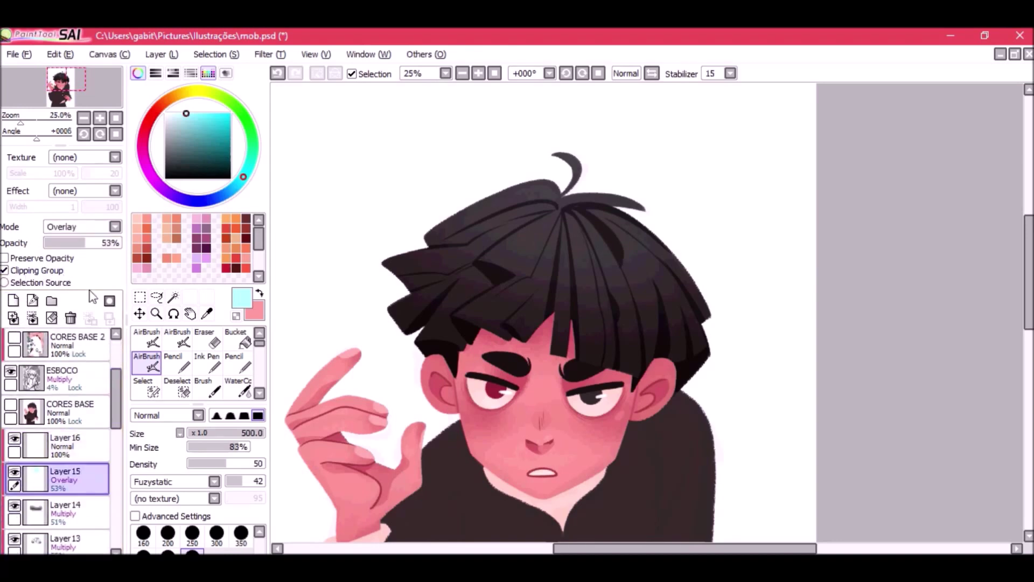
left_click(75, 243)
left_click(70, 446)
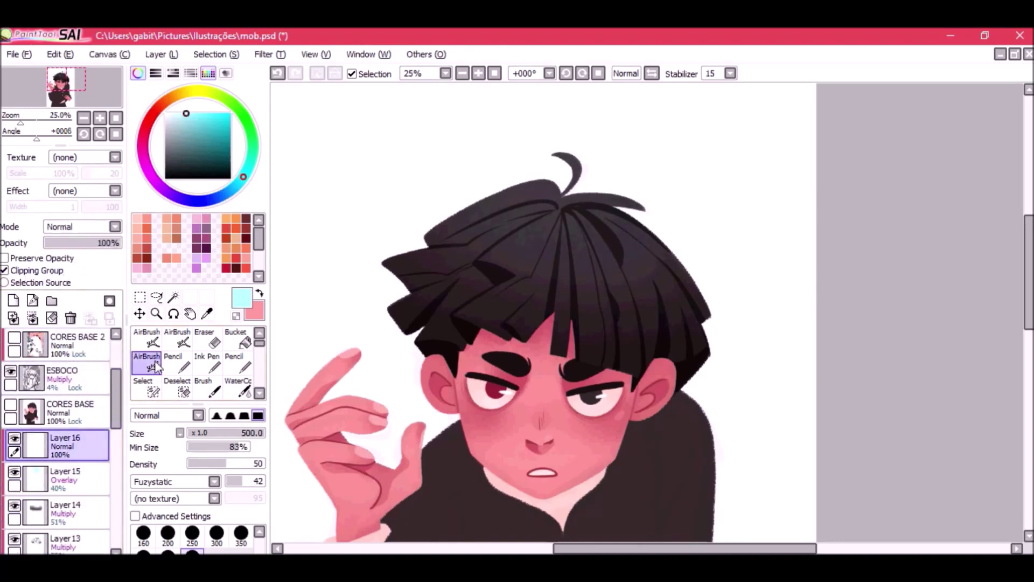
Paint a lighter facet above the dark gap in the left hair with the size 20 hard airbrush, using a sampled hair color.
left_click(147, 338)
left_click(624, 272, "alt")
key("ctrl+z")
left_click_drag(625, 270, 653, 336)
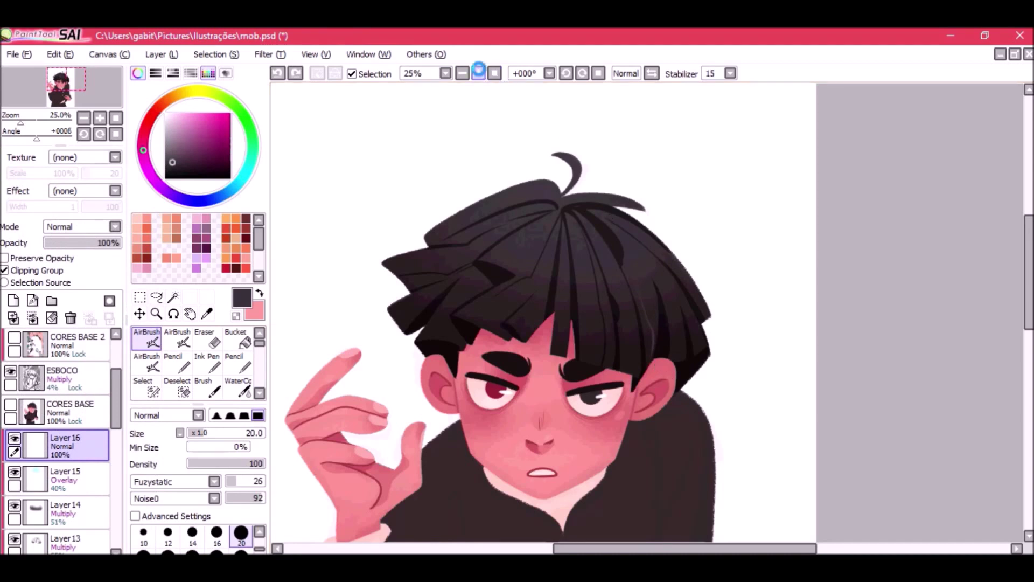
left_click(478, 72)
left_click_drag(115, 382, 115, 419)
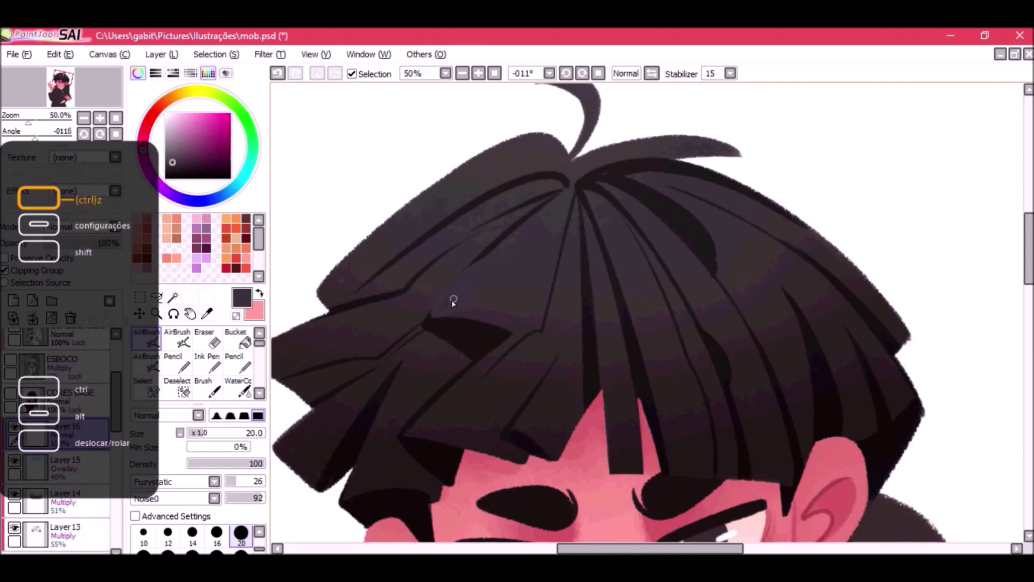
mouse_move(453, 305)
left_mouse_down()
mouse_move(428, 317)
mouse_move(470, 302)
mouse_move(474, 310)
mouse_move(455, 299)
mouse_move(428, 314)
mouse_move(470, 271)
left_mouse_up()
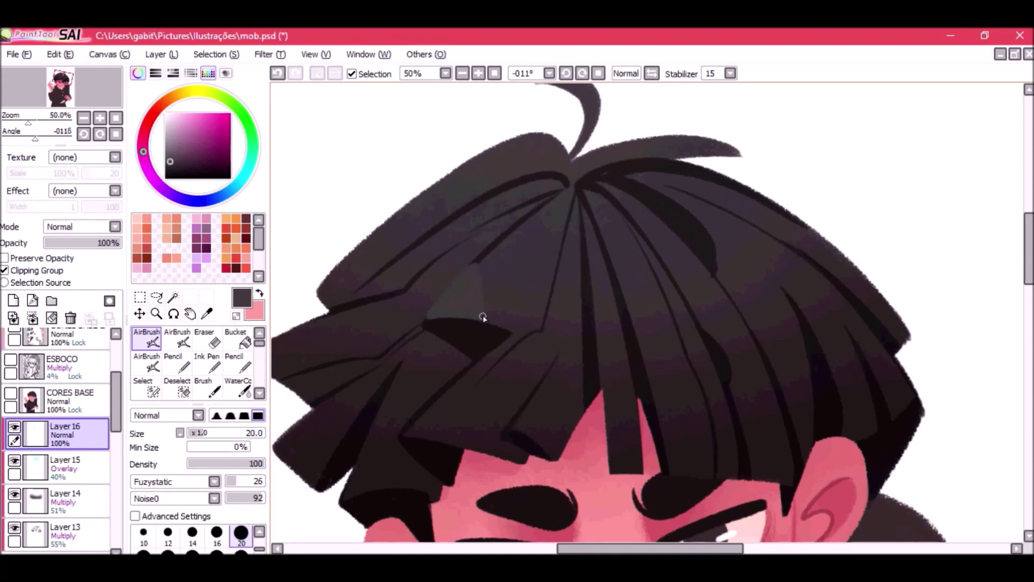
Paint a tapered lighter highlight on the fringe lock just left of the central parting gap.
left_click(462, 73)
left_click(462, 73)
left_click(478, 74)
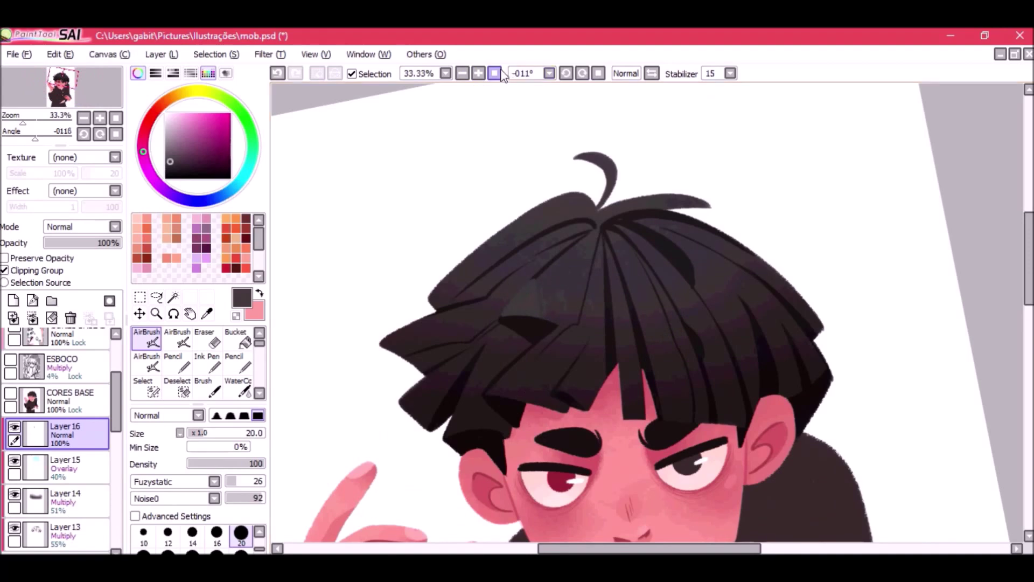
left_click(478, 73)
left_click_drag(510, 414, 544, 349)
left_click(462, 73)
left_click(462, 73)
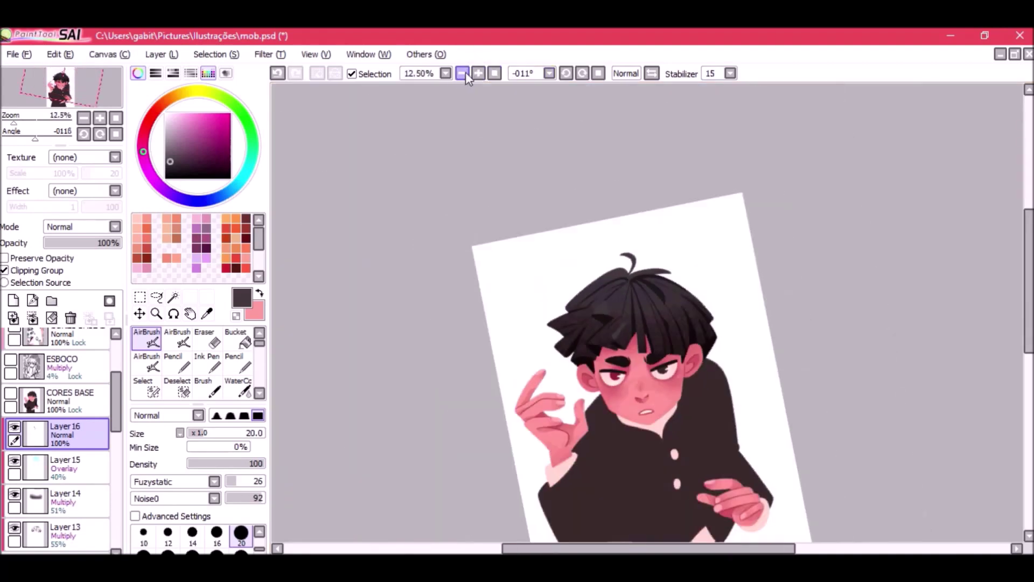
left_click(478, 73)
left_click(478, 73)
key("ctrl+z")
key("ctrl+z")
key("ctrl+z")
key("ctrl+z")
mouse_move(578, 315)
left_mouse_down()
mouse_move(574, 374)
mouse_move(528, 412)
mouse_move(578, 321)
mouse_move(525, 412)
mouse_move(566, 358)
mouse_move(554, 363)
left_mouse_up()
key("ctrl+z")
key("ctrl+z")
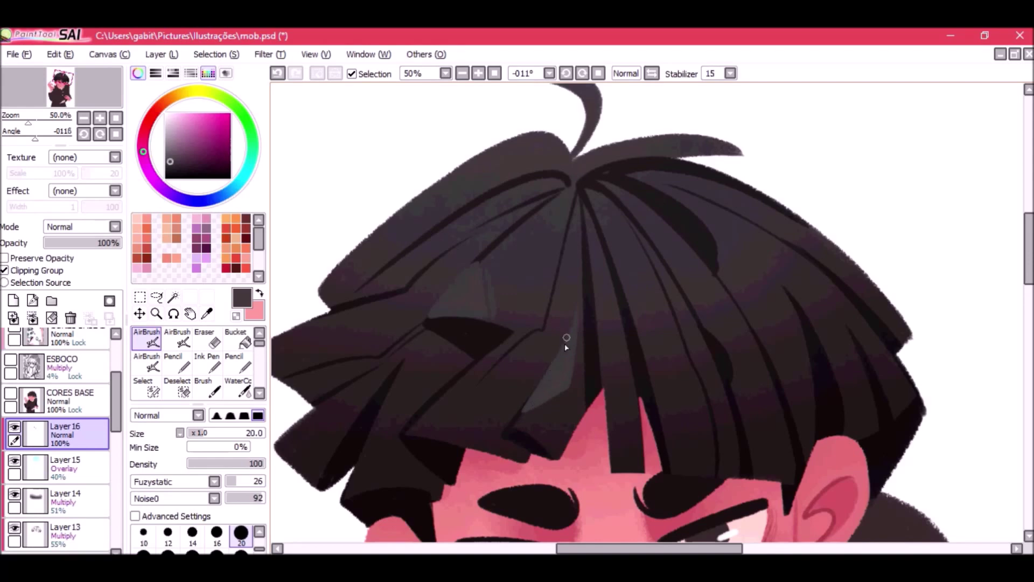
Rotate the view to -56° and paint lighter highlight facets on the left side tufts above the ear.
left_click(462, 76)
left_click(465, 76)
left_click(466, 76)
left_click(473, 76)
left_click(475, 77)
left_click(476, 77)
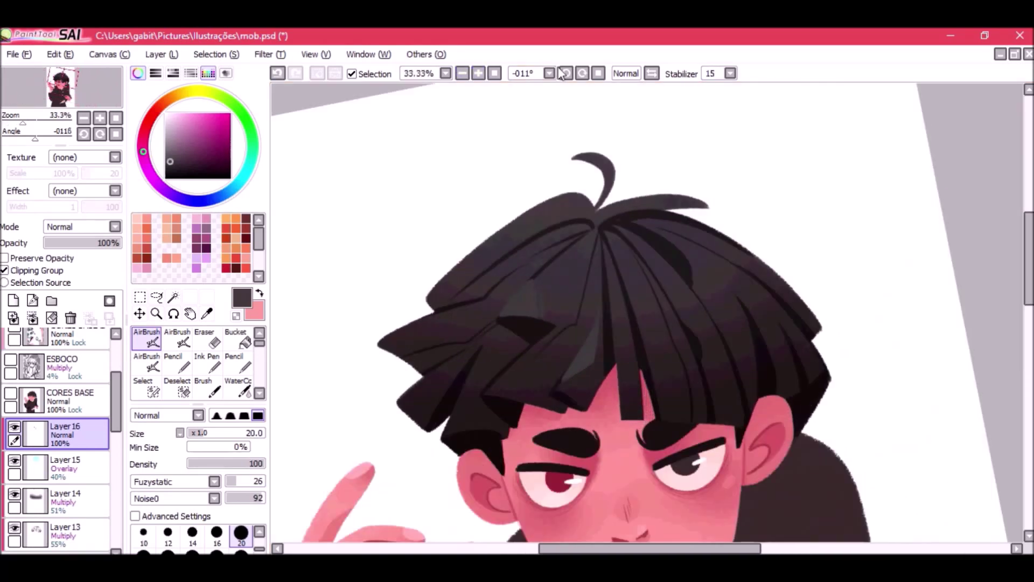
left_click(564, 75)
left_click(564, 74)
left_click(479, 75)
left_click_drag(459, 228, 576, 188)
left_click(564, 74)
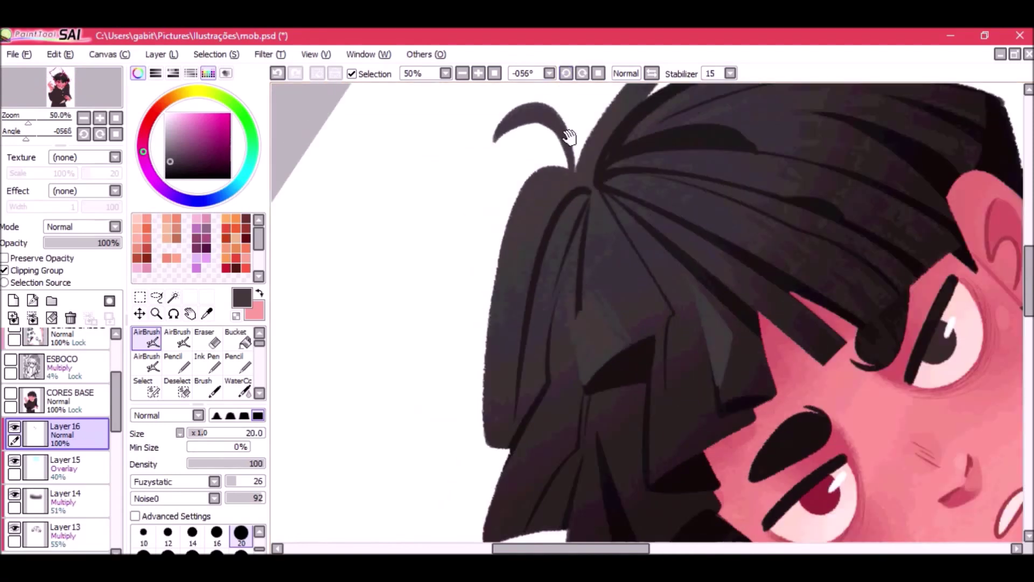
left_click(565, 74)
key("ctrl+z")
mouse_move(509, 324)
left_mouse_down()
mouse_move(541, 410)
mouse_move(515, 301)
mouse_move(530, 345)
left_mouse_up()
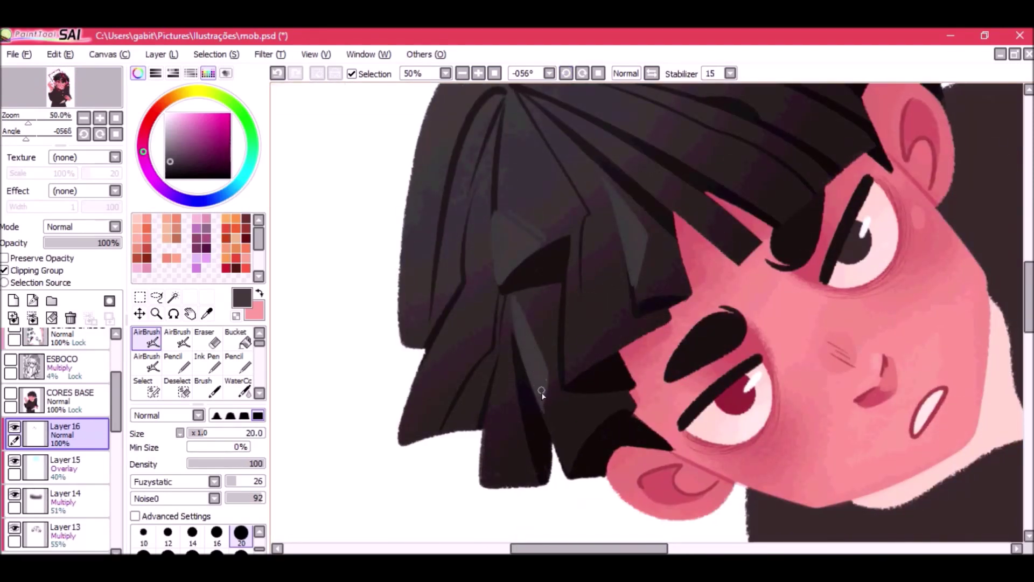
mouse_move(463, 287)
left_mouse_down()
mouse_move(419, 374)
mouse_move(447, 382)
left_mouse_up()
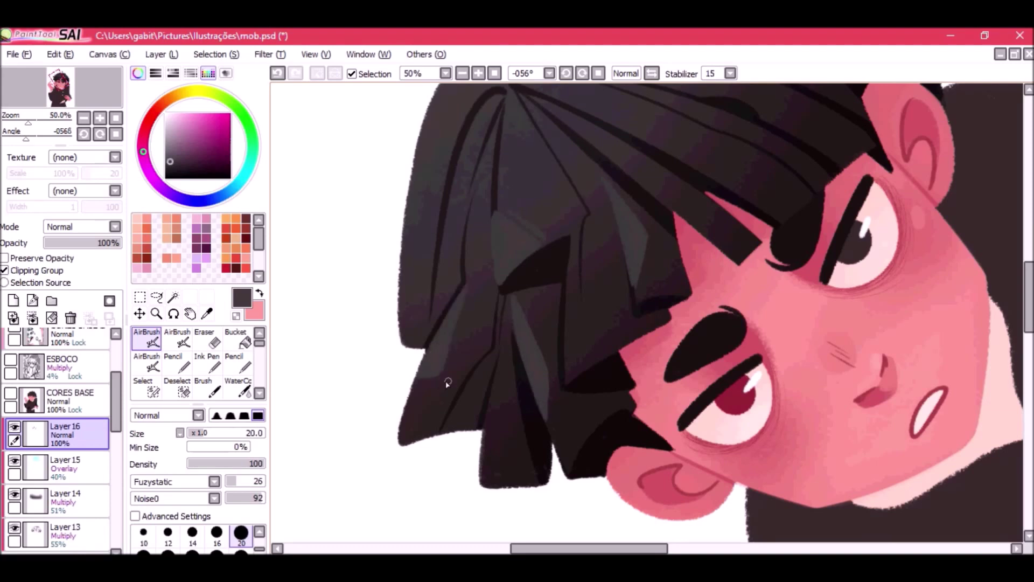
Try a thin lighter highlight on the fringe lock above the right eyebrow and check it at a smaller zoom.
key("End")
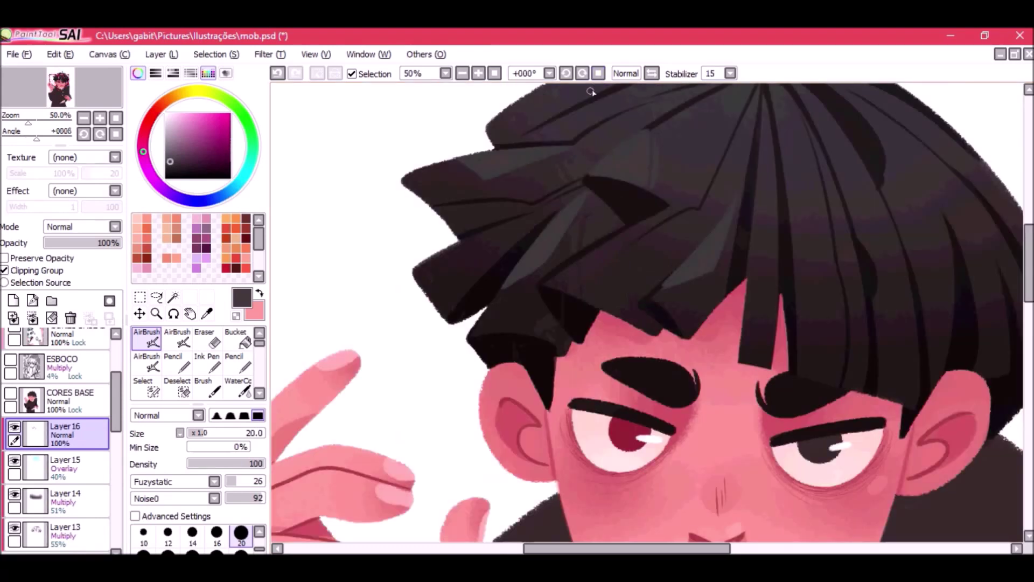
left_click_drag(675, 186, 406, 261)
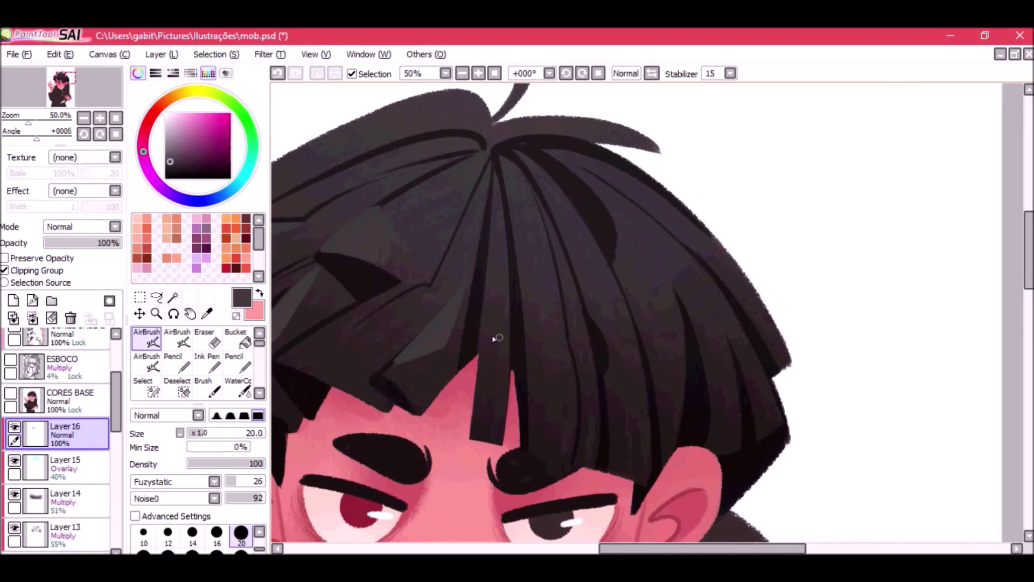
mouse_move(562, 358)
left_mouse_down()
mouse_move(569, 440)
mouse_move(567, 418)
left_mouse_up()
key("ctrl+z")
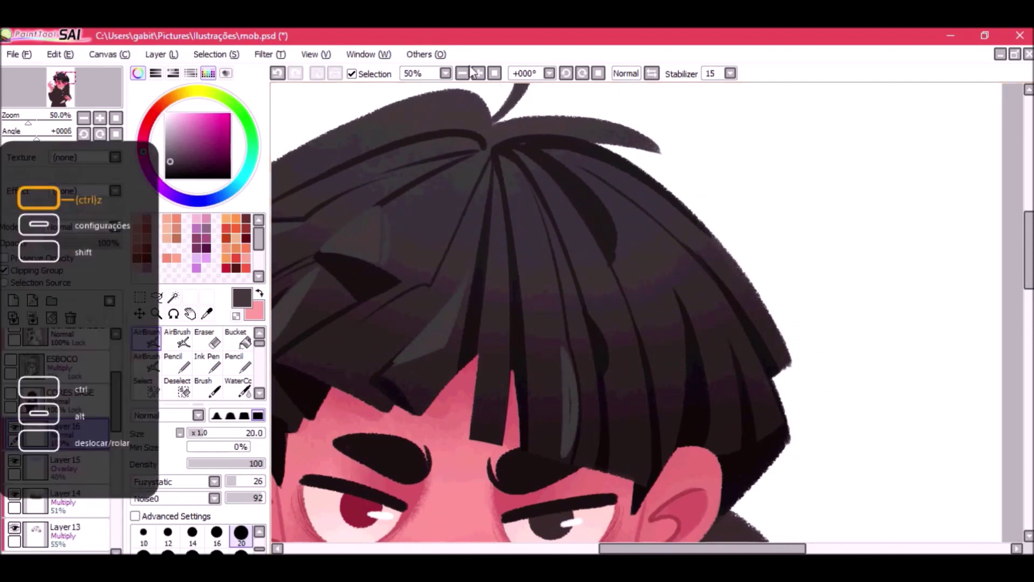
left_click(464, 73)
left_click(463, 73)
left_click(463, 73)
left_click(478, 73)
left_click(479, 74)
left_click(478, 73)
Paint a long tapered highlight down the right fringe lock beside the dark shadow below the crown.
mouse_move(556, 185)
left_mouse_down()
mouse_move(626, 324)
mouse_move(567, 206)
mouse_move(616, 320)
left_mouse_up()
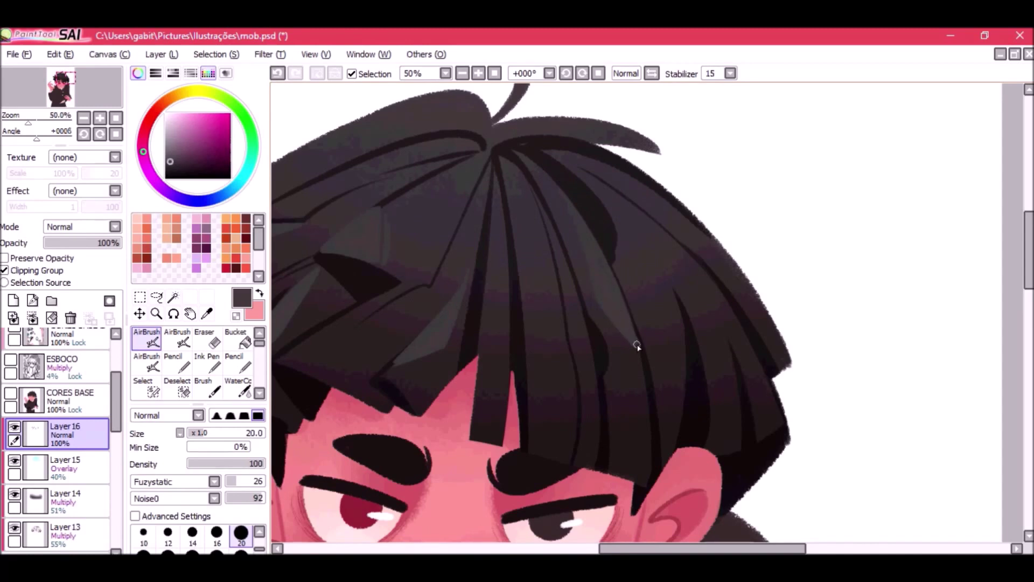
left_click(462, 73)
left_click(462, 73)
left_click(462, 73)
left_click(462, 73)
left_click(478, 73)
left_click(478, 73)
left_click(478, 73)
left_click(478, 73)
Paint curved lighter highlights on the outer right locks above the ear and along the rear tuft's edge.
mouse_move(673, 283)
left_mouse_down()
mouse_move(708, 355)
mouse_move(719, 355)
mouse_move(701, 300)
mouse_move(680, 286)
left_mouse_up()
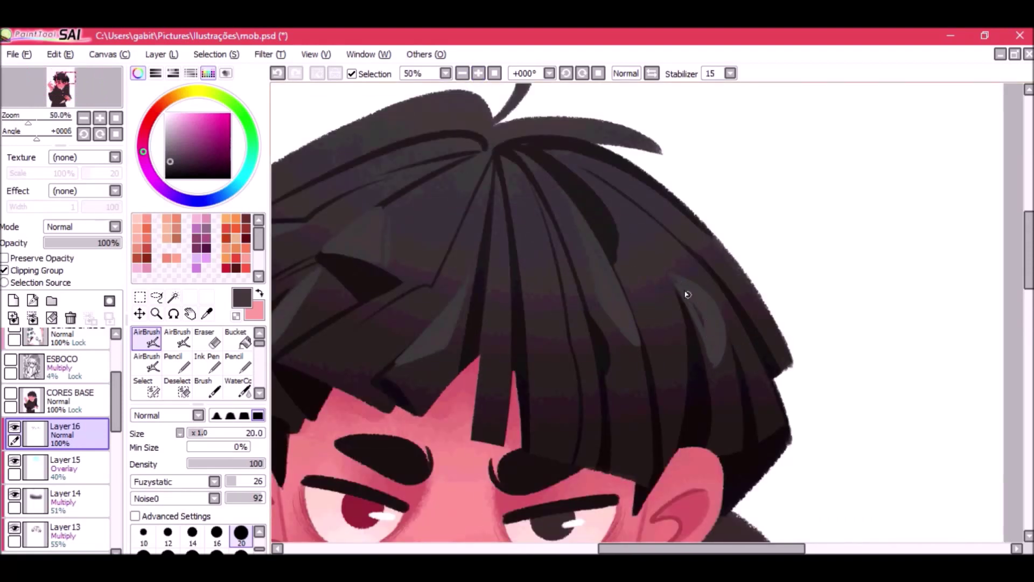
left_click_drag(700, 329, 706, 370)
left_click(462, 74)
left_click(462, 73)
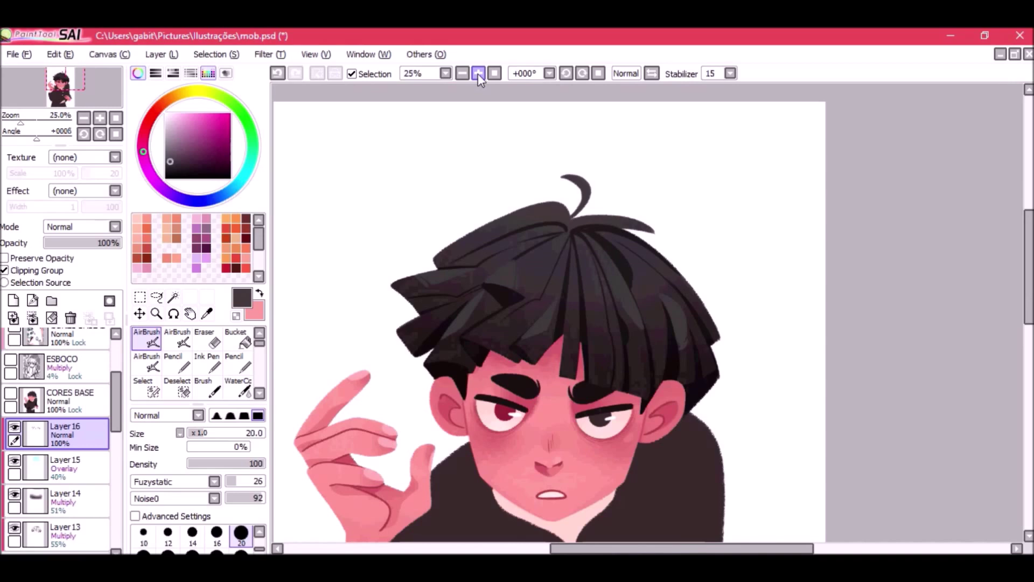
left_click(478, 73)
left_click(479, 74)
left_click_drag(782, 447, 759, 393)
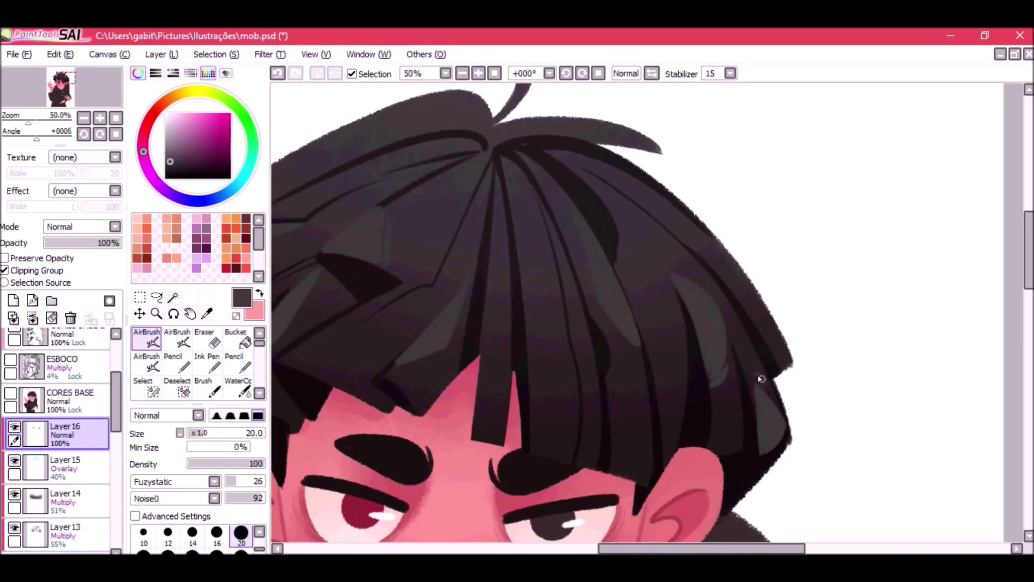
Rotate the view to -33° and paint narrow lighter highlights along the lowest left tuft above the ear.
left_click(462, 73)
left_click(462, 73)
left_click(462, 73)
left_click(462, 73)
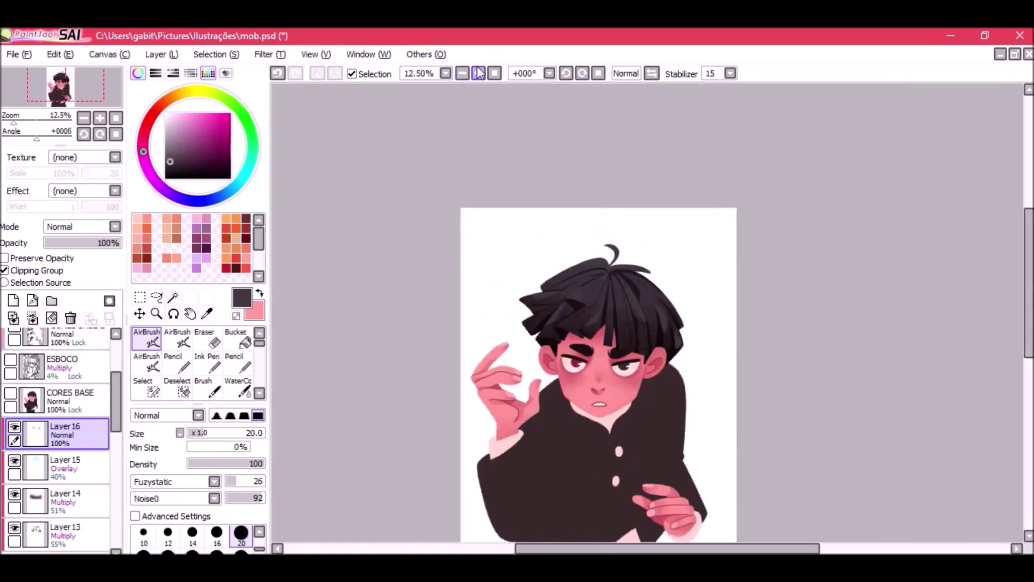
left_click(478, 73)
left_click(478, 73)
left_click(479, 74)
left_click(566, 73)
left_click(566, 73)
left_click(566, 73)
left_click_drag(435, 215, 582, 142)
left_click(479, 73)
left_click_drag(498, 437, 491, 494)
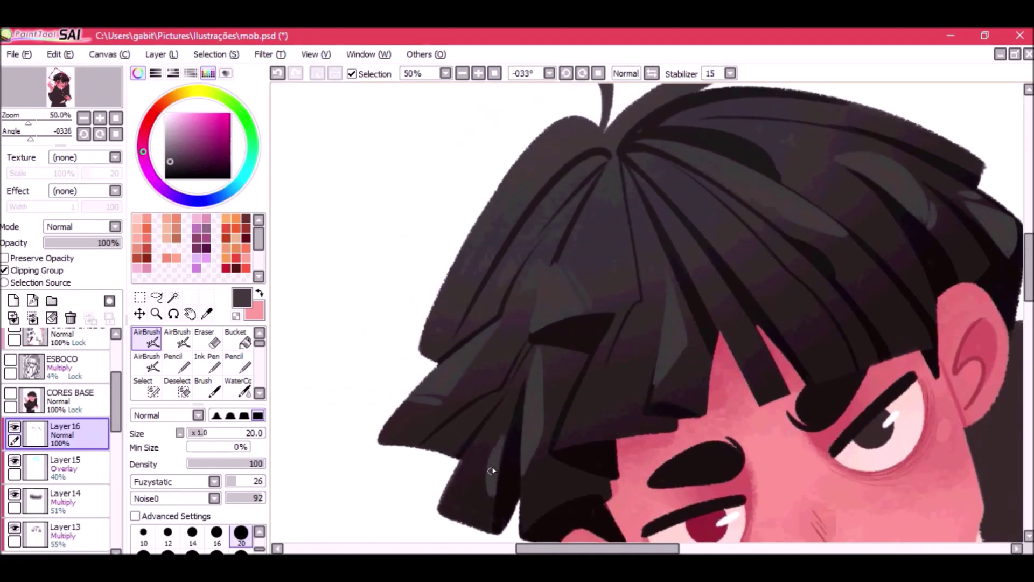
left_click_drag(506, 430, 492, 502)
left_click(550, 343, "alt")
left_click_drag(480, 503, 483, 515)
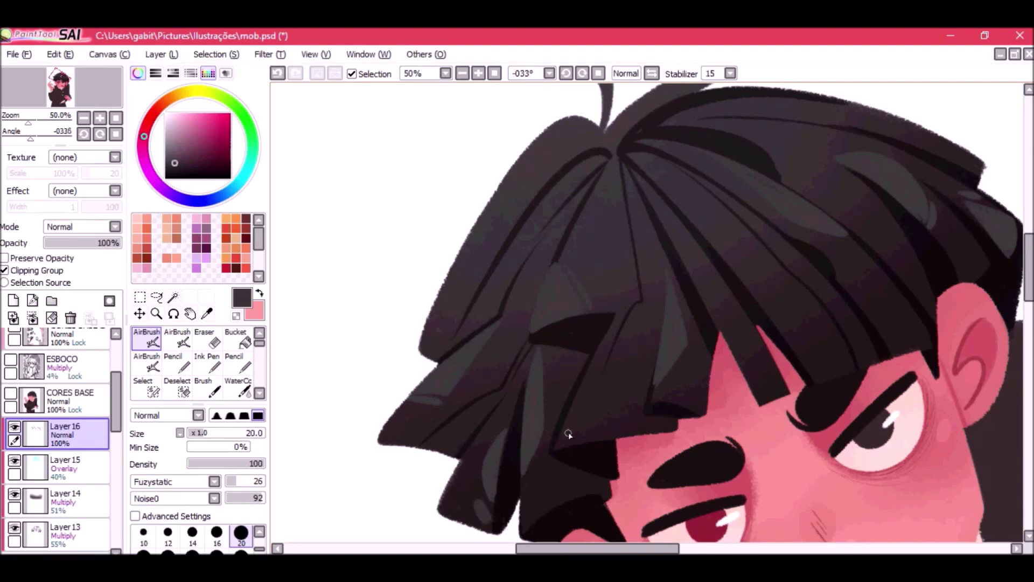
key("ctrl+z")
Paint a short lighter highlight on the central fringe lock, replacing the first stroke with a cleaner one.
left_click(463, 73)
left_click(463, 73)
left_click(463, 73)
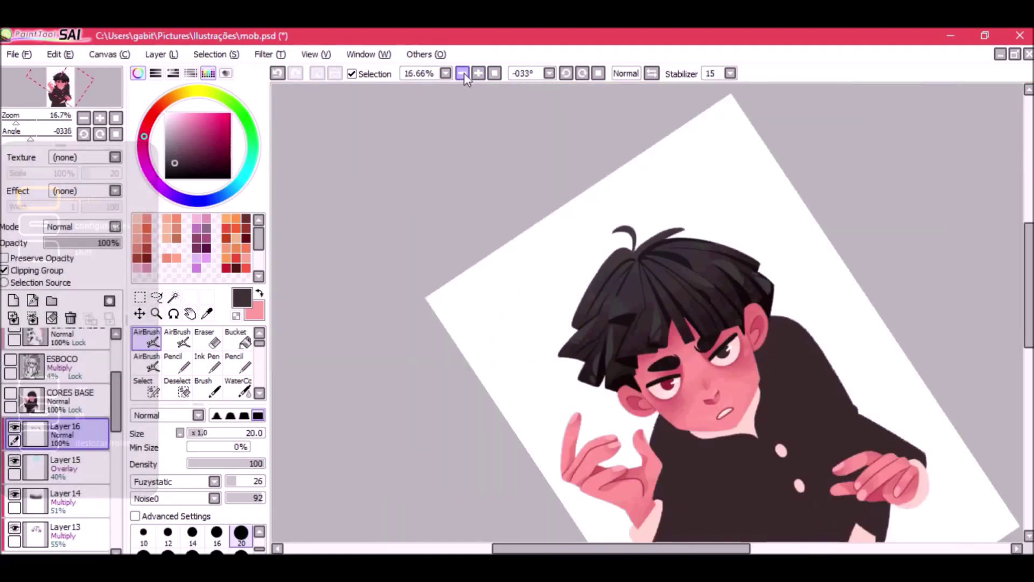
left_click(478, 73)
left_click(478, 73)
left_click(478, 73)
left_click_drag(738, 268, 744, 288)
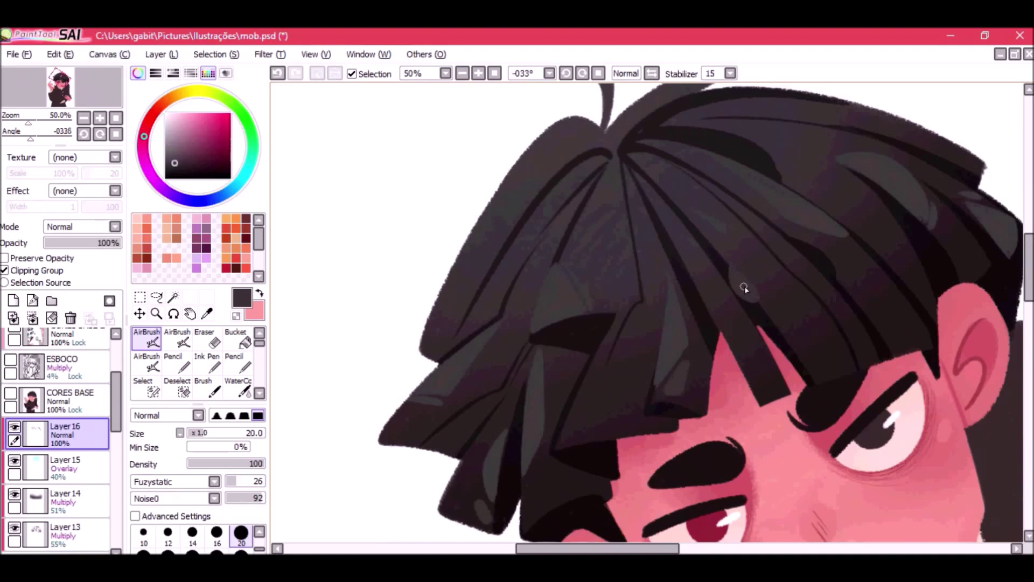
key("ctrl+z")
mouse_move(725, 259)
left_mouse_down()
mouse_move(761, 304)
mouse_move(725, 258)
mouse_move(746, 286)
left_mouse_up()
Paint small lighter highlights near the lower ends of the fringe locks above the right eye.
left_click(463, 74)
left_click(462, 73)
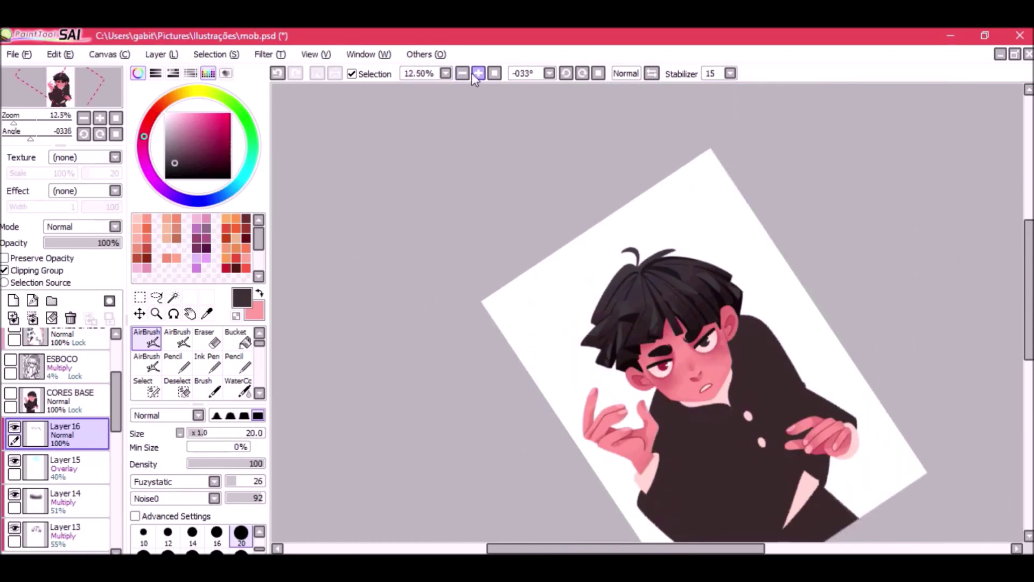
left_click(474, 74)
left_click(474, 74)
left_click(474, 75)
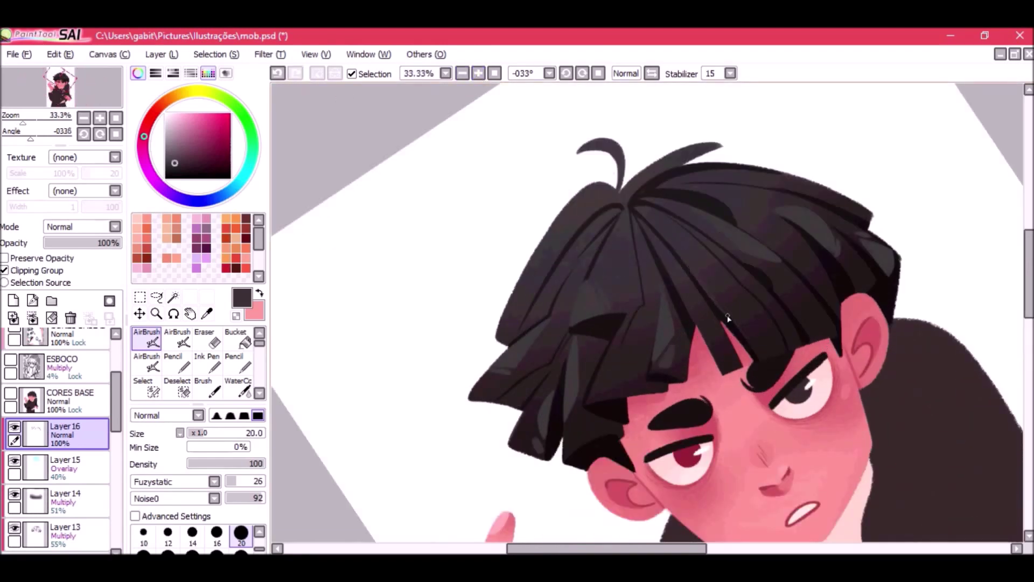
left_click_drag(749, 340, 792, 355)
key("ctrl+z")
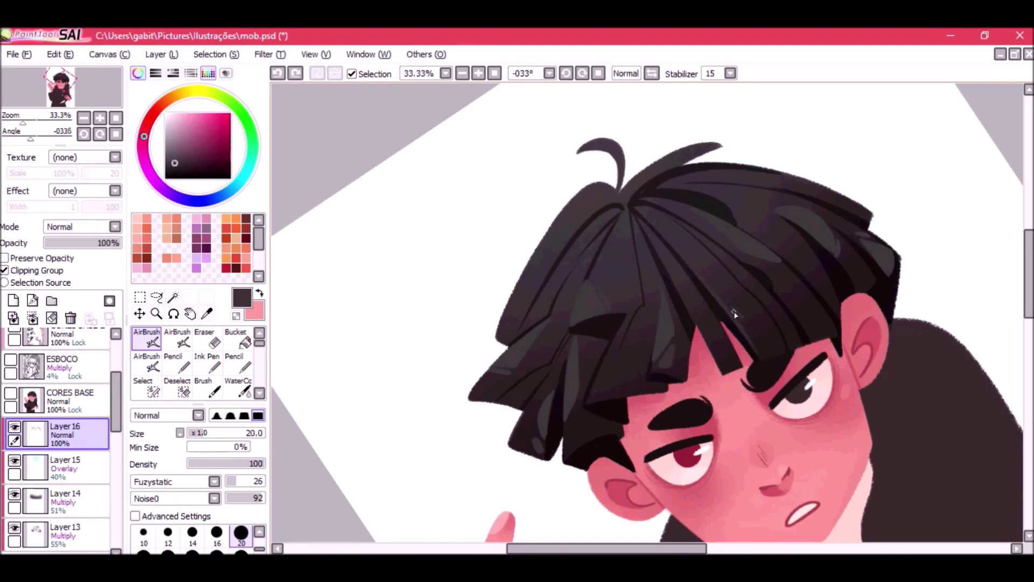
left_click_drag(743, 327, 738, 311)
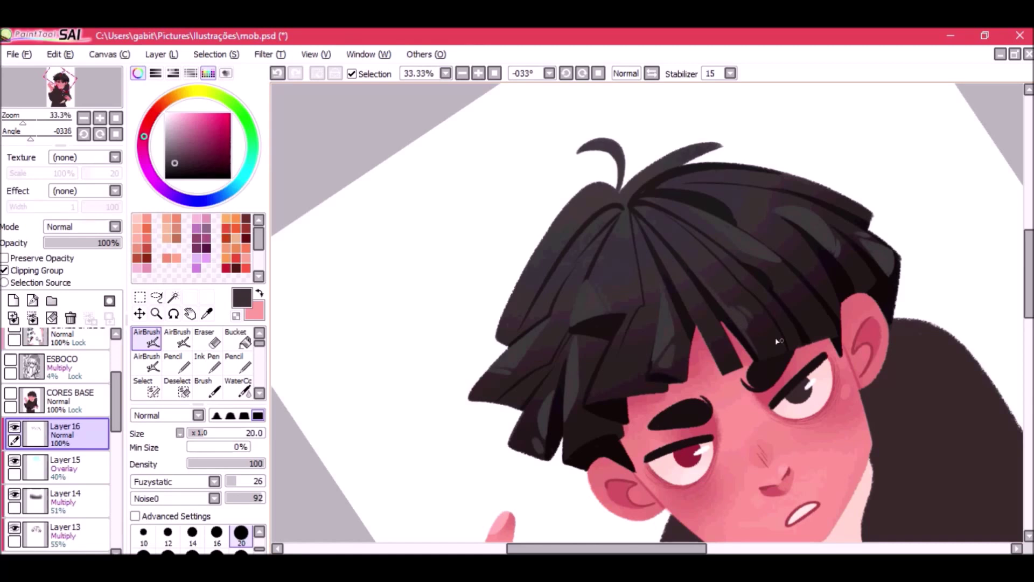
Add small lighter highlight flecks near the tips of the left fringe locks.
left_click(654, 351, "alt")
key("ctrl+z")
left_click_drag(649, 373, 653, 352)
key("ctrl+z")
left_click(634, 371, "alt")
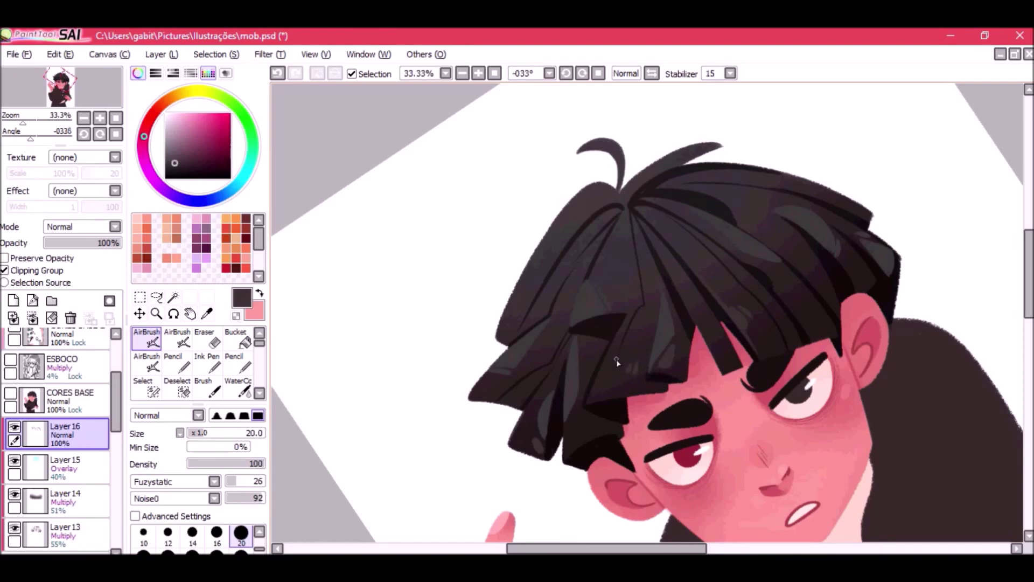
Reset the view rotation to 0° and examine the hair highlights at smaller and larger zooms.
left_click(599, 74)
left_click(463, 74)
left_click(463, 74)
left_click(463, 74)
left_click(479, 74)
left_click(478, 74)
left_click(478, 74)
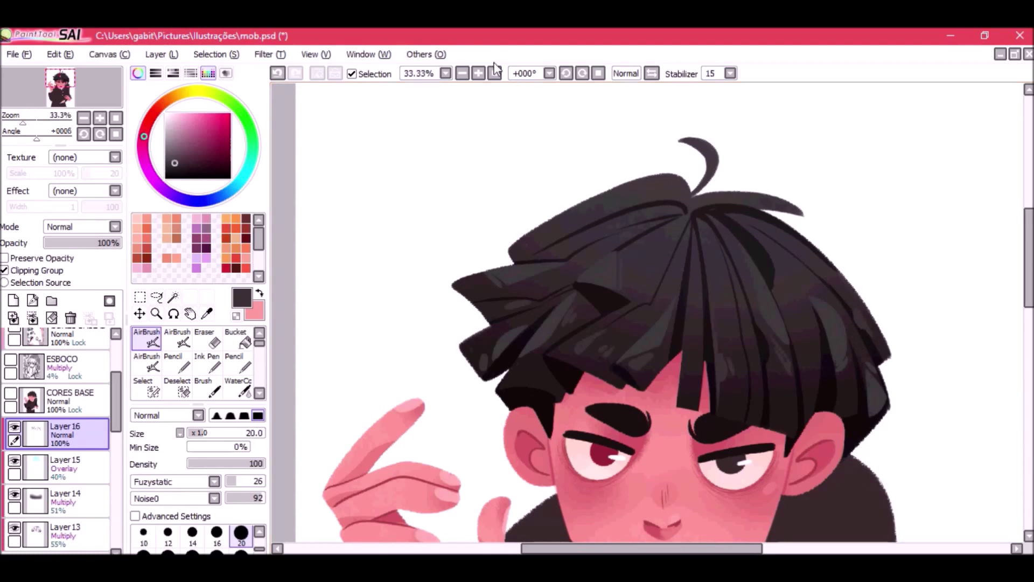
left_click(462, 73)
left_click(462, 74)
left_click(462, 74)
left_click(462, 74)
left_click(478, 74)
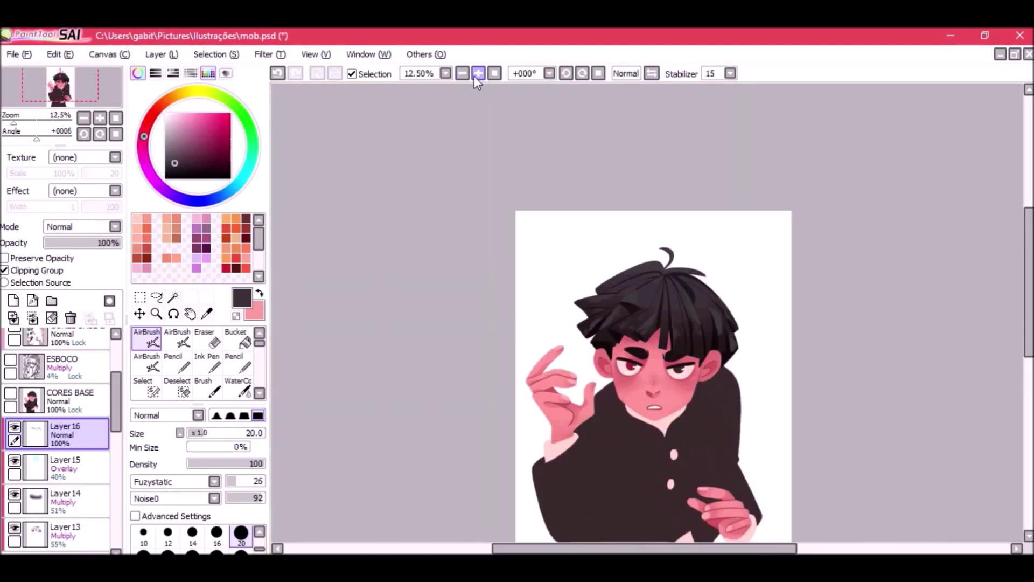
Rotate the view to -45°, pick the dark hair shade and paint a tapered shadow on the left lock below the crown.
left_click(478, 74)
left_click(478, 74)
left_click(478, 74)
left_click(479, 74)
left_click(567, 74)
left_click(566, 74)
left_click(567, 74)
left_click(567, 74)
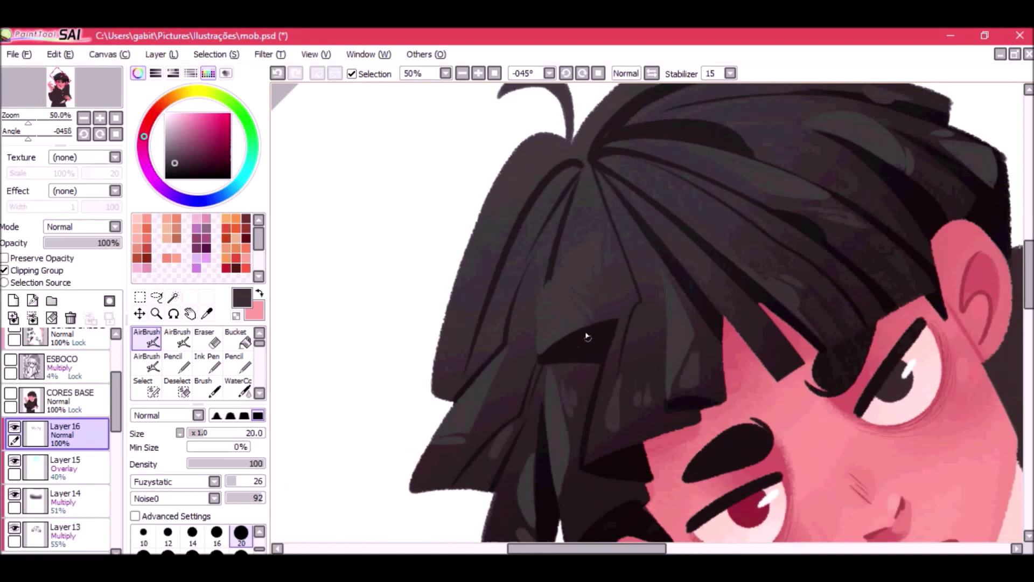
left_click_drag(571, 208, 558, 261)
key("ctrl+z")
right_click(565, 222)
left_click_drag(574, 199, 560, 267)
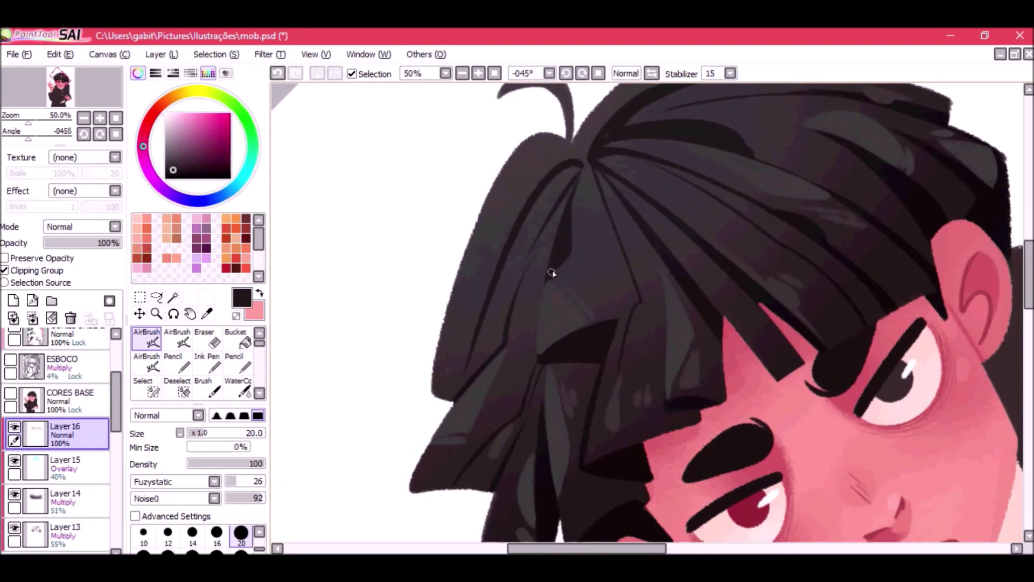
Paint dark shadow shapes on the central fringe lock below the crown and between the left tufts, then check them upright.
left_click(463, 75)
left_click(463, 74)
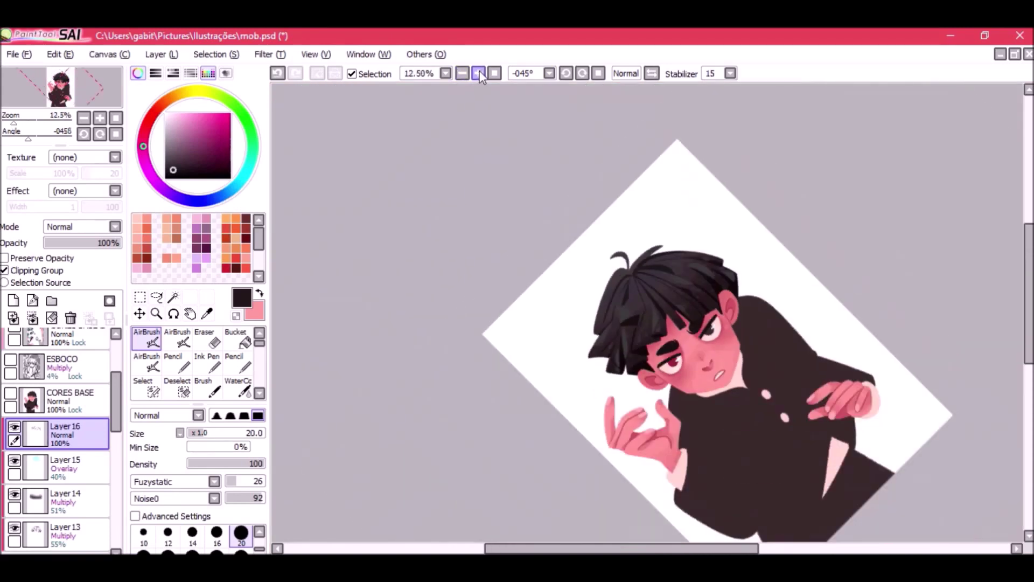
left_click(479, 72)
left_click(478, 72)
left_click_drag(627, 209, 657, 256)
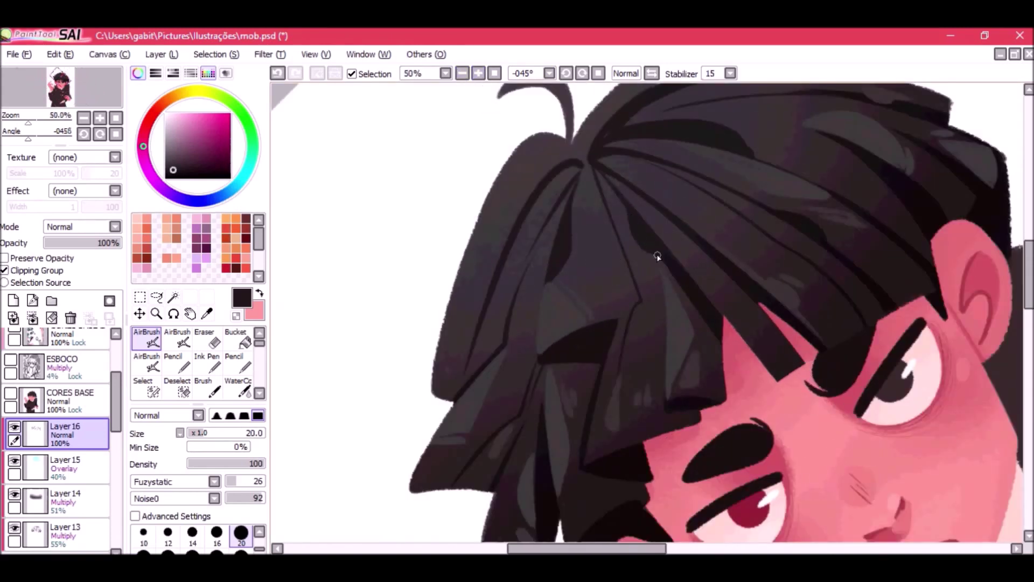
left_click_drag(533, 359, 523, 394)
right_click(694, 292)
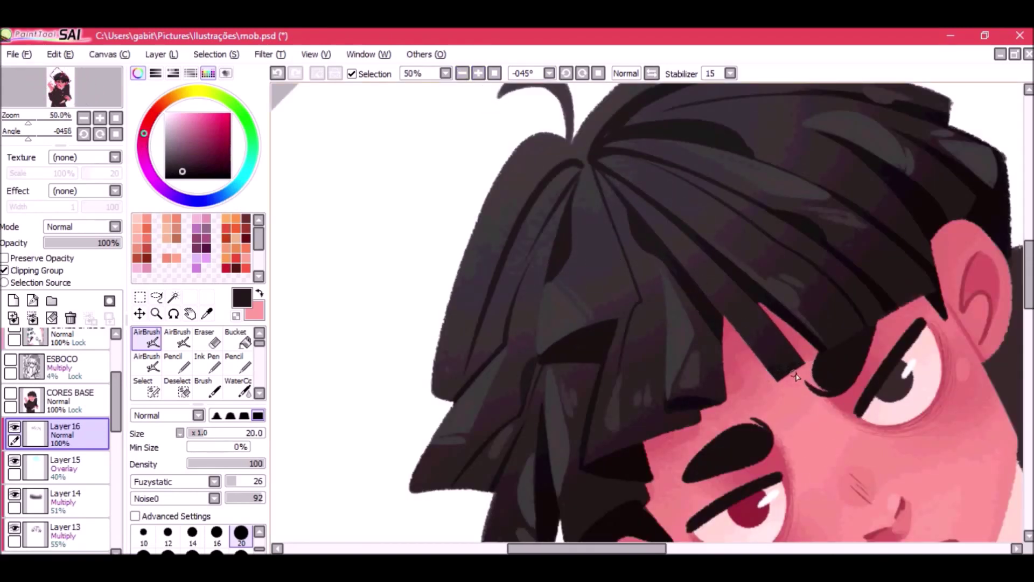
left_click(462, 73)
left_click(478, 73)
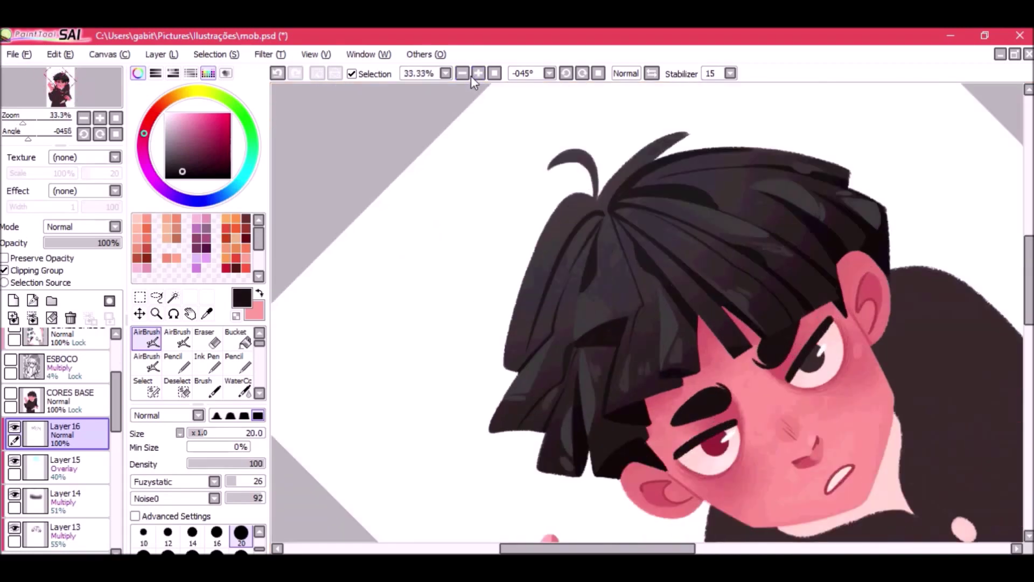
left_click(479, 74)
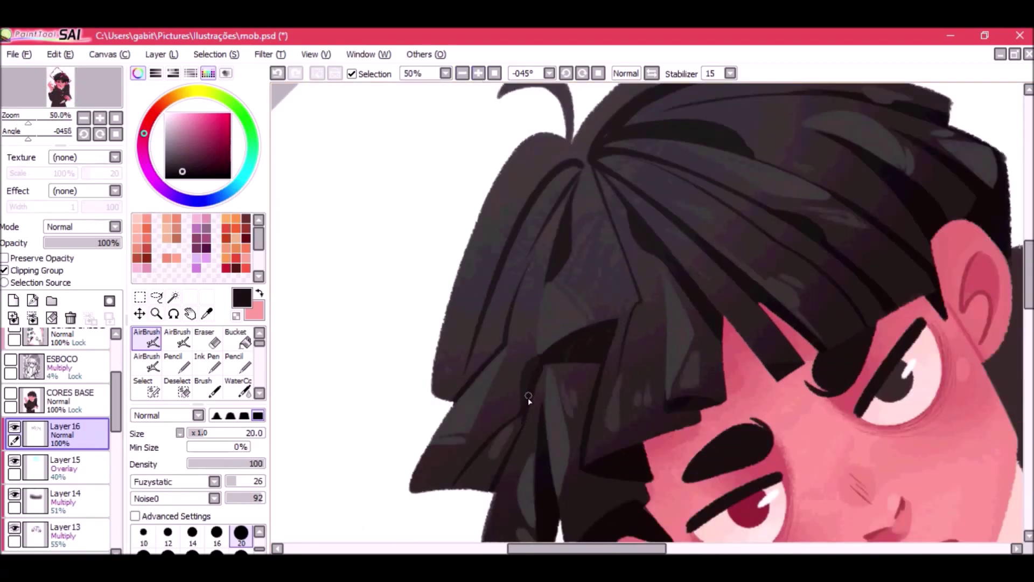
left_click(599, 74)
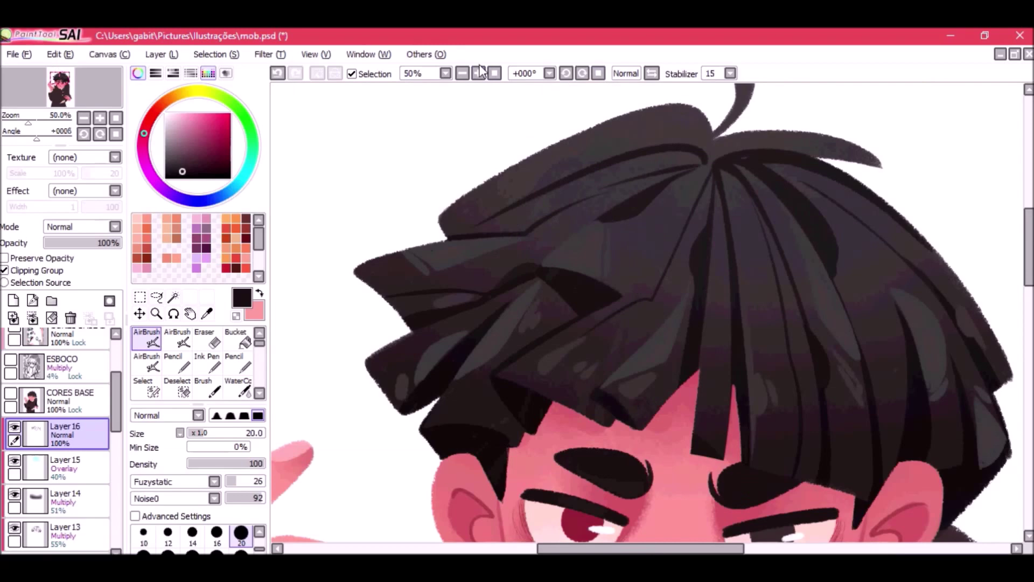
left_click(462, 73)
left_click(462, 73)
left_click(462, 73)
left_click(478, 73)
mouse_move(609, 296)
left_mouse_down()
mouse_move(501, 233)
mouse_move(618, 305)
left_mouse_up()
Rotate the view to -67° and paint dark shadows under the curled crown strand and at the roots of the adjacent locks.
left_click(566, 74)
left_click(566, 74)
left_click(565, 73)
left_click(566, 73)
left_click(566, 74)
left_click(566, 74)
scroll(521, 261, "up", 4)
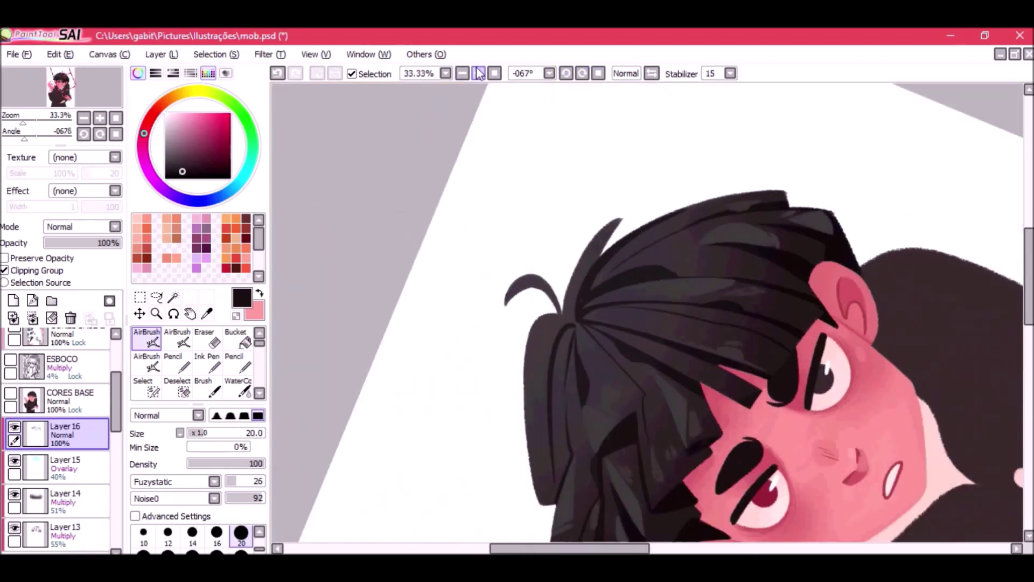
left_click_drag(479, 349, 435, 509)
mouse_move(540, 296)
left_mouse_down()
mouse_move(436, 282)
mouse_move(512, 388)
left_mouse_up()
mouse_move(394, 286)
left_mouse_down()
mouse_move(462, 253)
mouse_move(396, 301)
left_mouse_up()
left_click_drag(552, 333, 584, 274)
mouse_move(490, 273)
left_mouse_down()
mouse_move(530, 262)
mouse_move(544, 274)
mouse_move(487, 277)
left_mouse_up()
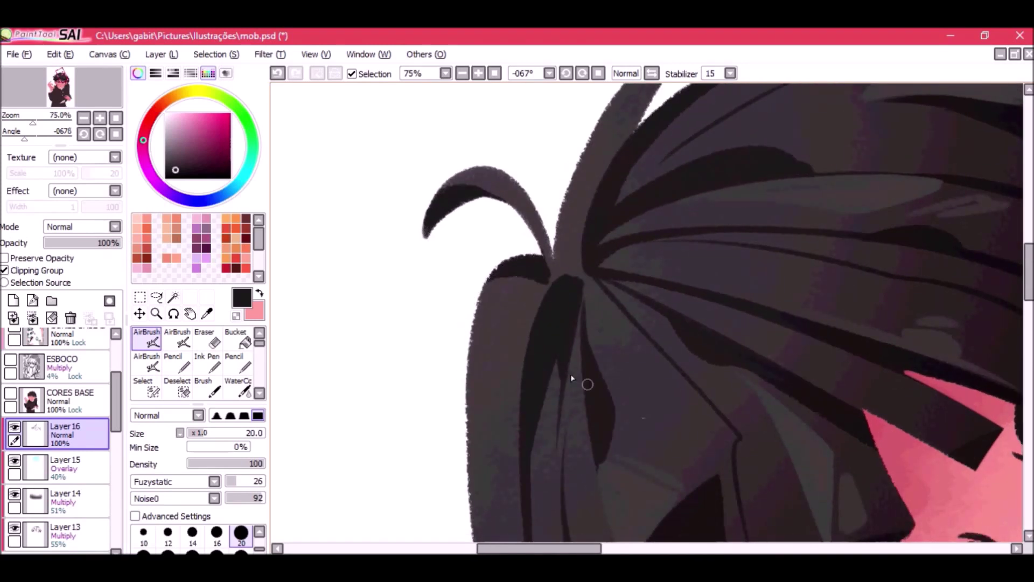
Refine the crown shadow shapes with sampled hair tones and darken the tip of the upper left lock.
right_click(774, 408)
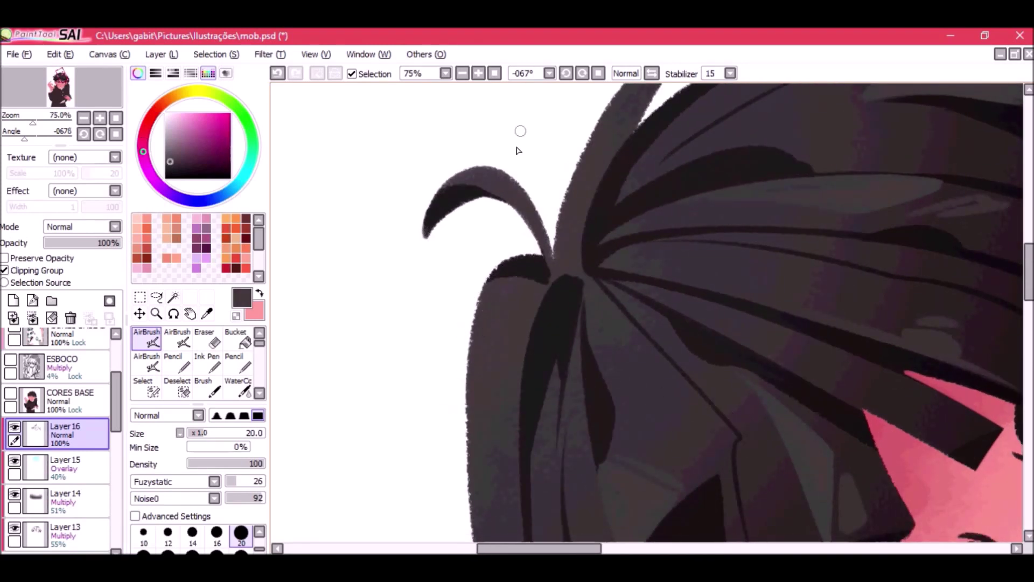
left_click(464, 77)
left_click(465, 77)
left_click(465, 77)
left_click(465, 78)
left_click(477, 77)
left_click(478, 78)
left_click_drag(603, 335, 531, 262)
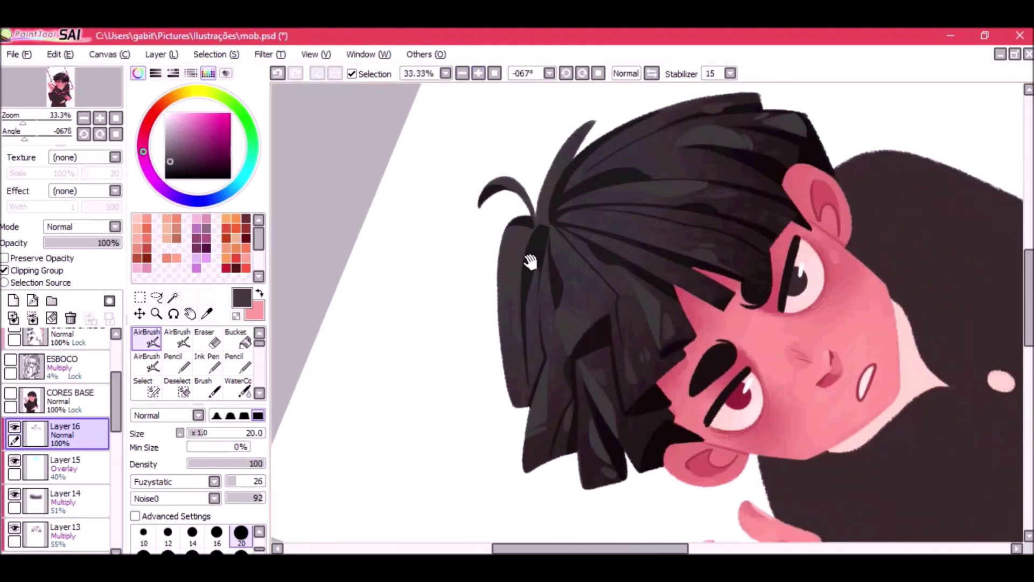
right_click(537, 251)
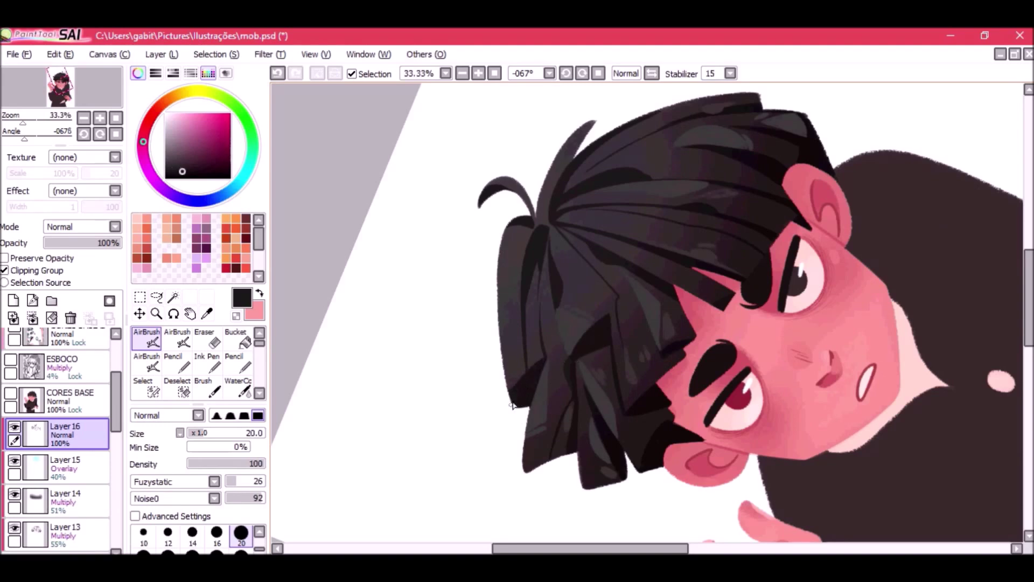
Return the view to 0°, touch up the dark shadows around the crown, undo the last stroke and check the whole figure.
left_click(477, 76)
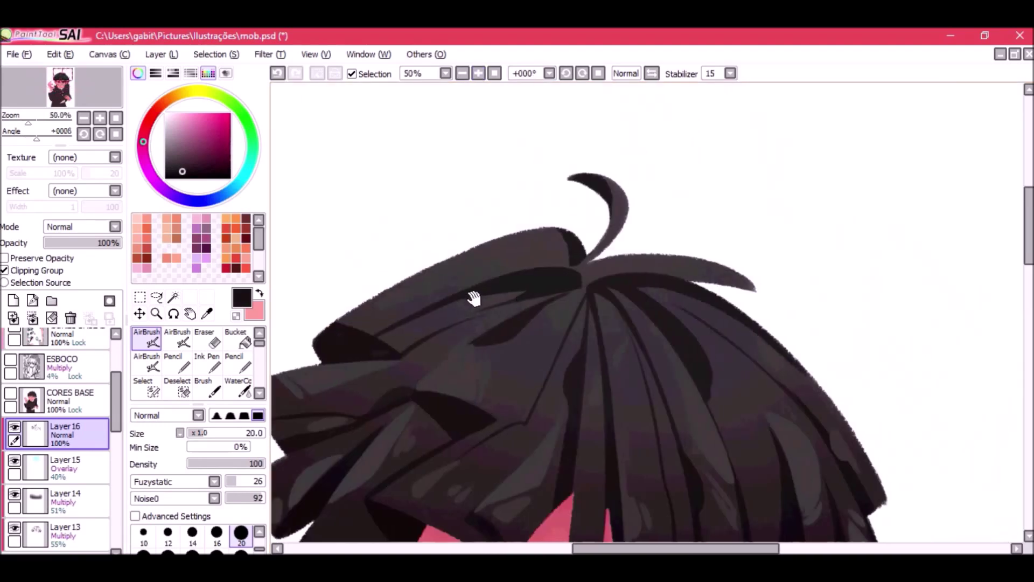
left_click(580, 283, "alt")
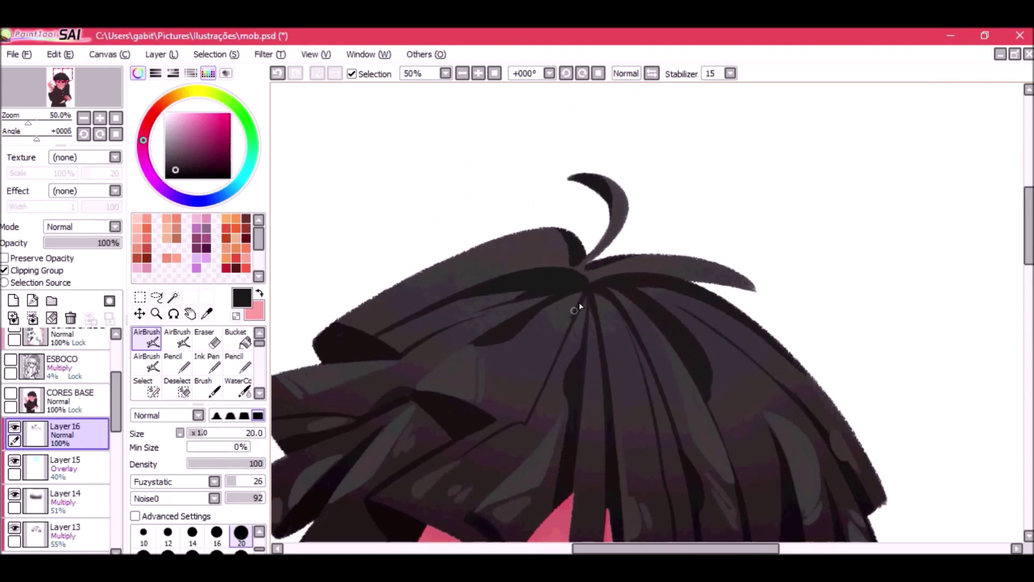
key("ctrl+z")
left_click(495, 74)
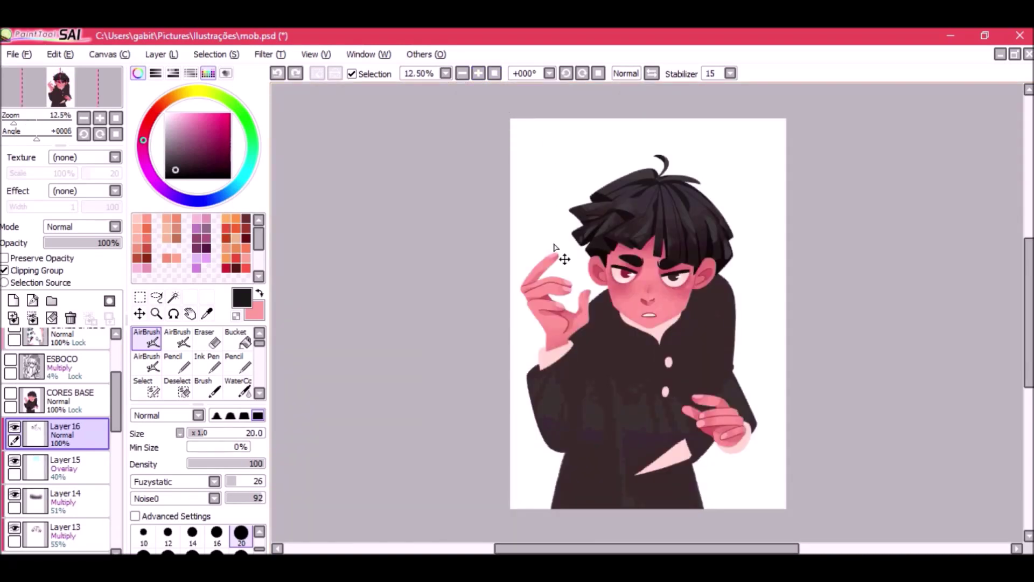
left_click(462, 74)
left_click(462, 74)
left_click(478, 74)
left_click(478, 74)
left_click(478, 74)
Rotate the view to -78°, add a new layer above the hair shading and set the airbrush to size 14 with dark hair colour.
left_click(565, 73)
left_click(565, 74)
left_click_drag(346, 97, 478, 97)
left_click(478, 74)
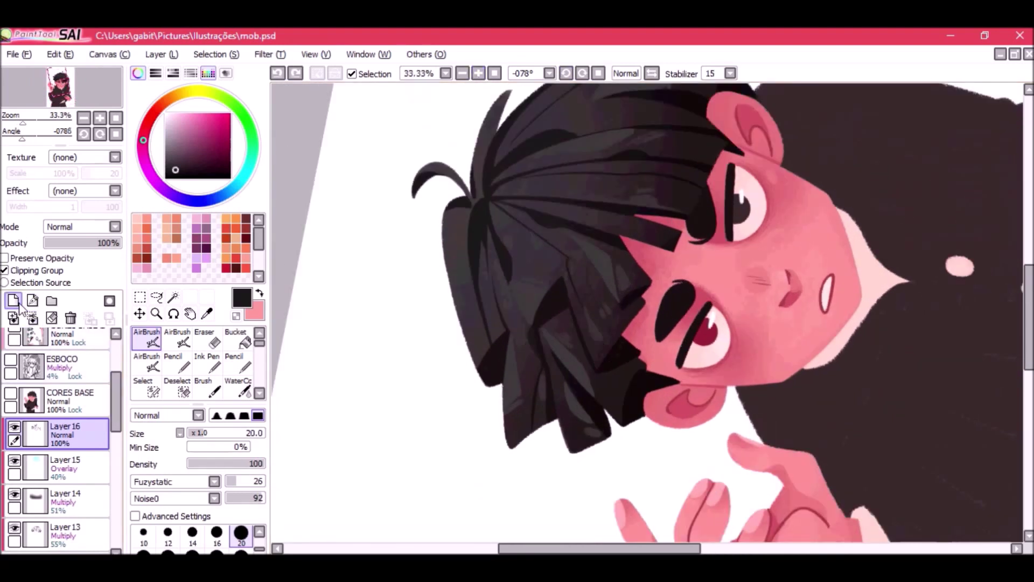
left_click(13, 300)
left_click(192, 533)
right_click(473, 320)
Draw thin loose strands just outside the edges of the upper left lock and the lower left tuft.
mouse_move(449, 231)
left_mouse_down()
mouse_move(457, 324)
mouse_move(485, 395)
left_mouse_up()
key("ctrl+z")
right_click(560, 413)
left_click_drag(558, 417, 565, 452)
key("ctrl+z")
left_click_drag(558, 414, 565, 450)
left_click(598, 74)
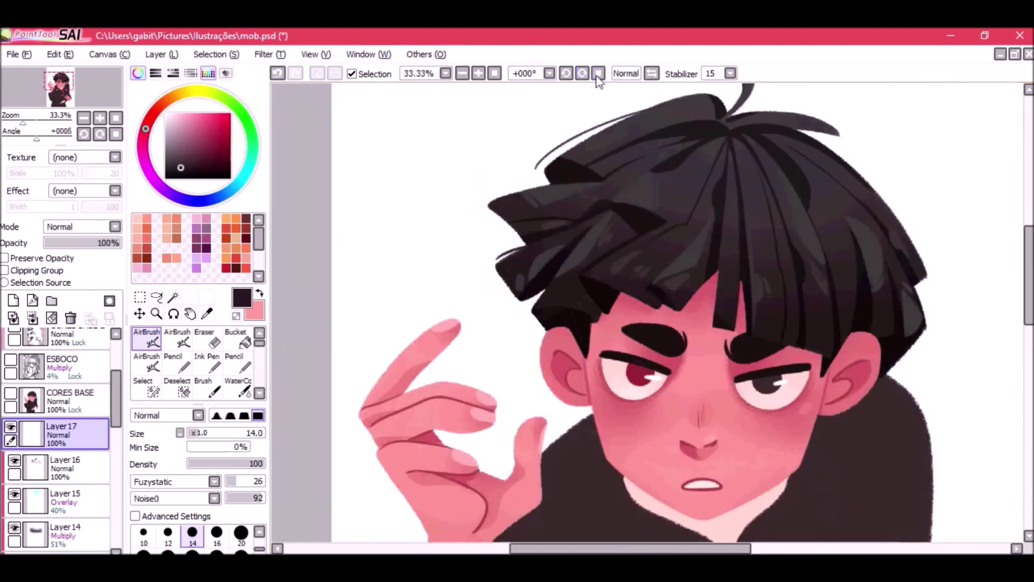
Try a thin loose strand hanging beside the central fringe lock, comparing the hair with and without it.
left_click(463, 74)
left_click(463, 74)
left_click(463, 73)
left_click(463, 74)
left_click(479, 74)
left_click(478, 74)
left_click(478, 74)
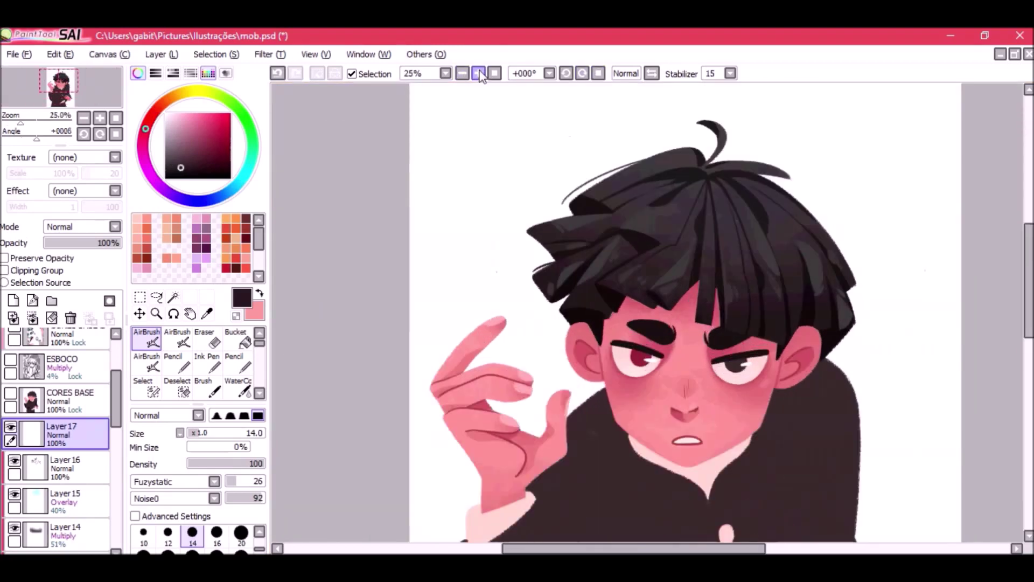
double_click(478, 74)
right_click(755, 249)
mouse_move(754, 235)
left_mouse_down()
mouse_move(729, 325)
mouse_move(753, 233)
left_mouse_up()
key("ctrl+z")
key("ctrl+z")
key("ctrl+y")
key("ctrl+z")
key("ctrl+y")
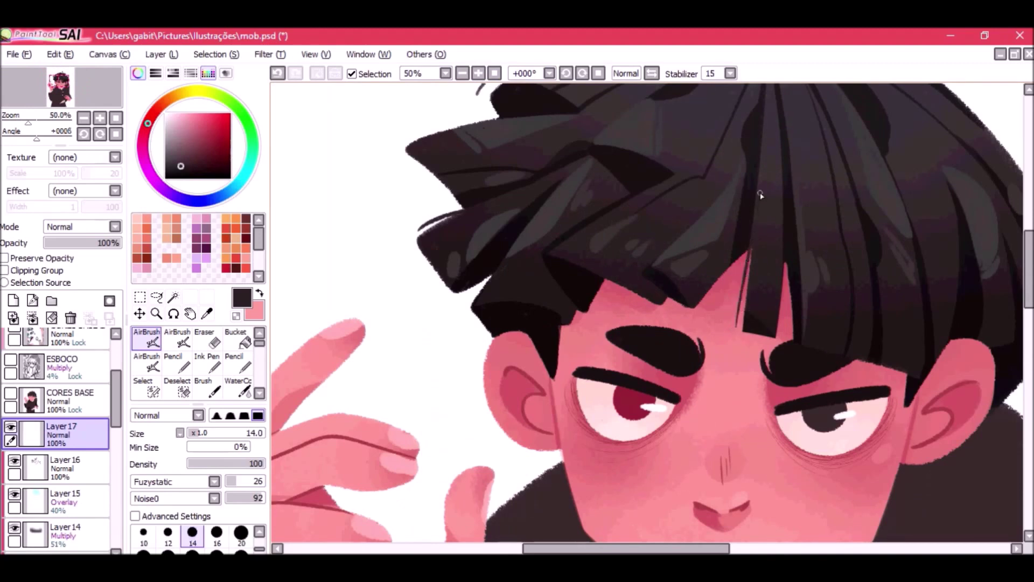
Try a wider tapered strand beside the central fringe lock, check it at a smaller zoom and undo it.
left_click(463, 74)
left_click(463, 74)
left_click(463, 74)
left_click(462, 74)
double_click(479, 74)
double_click(478, 74)
key("ctrl+z")
mouse_move(702, 309)
left_mouse_down()
mouse_move(750, 244)
mouse_move(730, 326)
left_mouse_up()
key("ctrl+z")
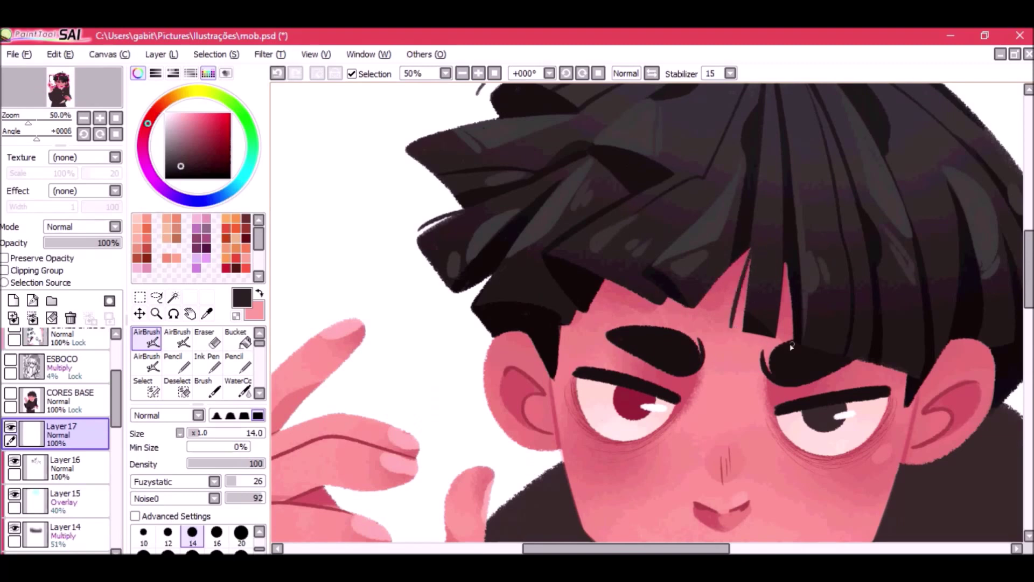
double_click(462, 74)
double_click(462, 74)
double_click(478, 74)
left_click(479, 74)
left_click(478, 74)
key("ctrl+z")
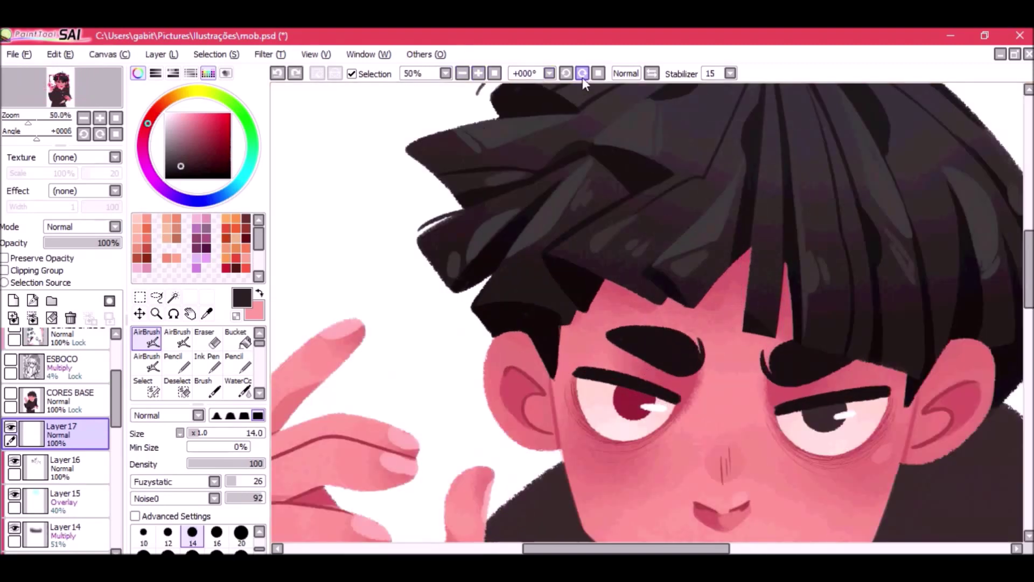
Try thin loose strands over the left hair locks with sampled hair colours in a rotated view and undo them.
double_click(566, 74)
left_click(567, 73)
left_click(566, 74)
right_click(550, 229)
mouse_move(546, 220)
left_mouse_down()
mouse_move(541, 268)
mouse_move(532, 264)
left_mouse_up()
key("ctrl+z")
left_click(462, 74)
left_click_drag(510, 201, 558, 266)
right_click(558, 265)
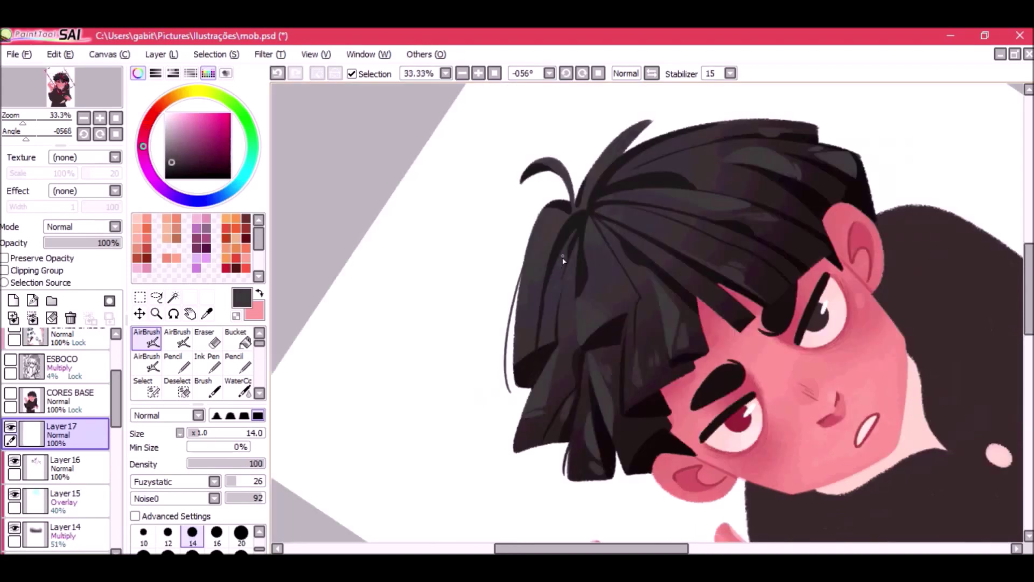
mouse_move(541, 336)
left_mouse_down()
mouse_move(547, 351)
mouse_move(557, 345)
left_mouse_up()
key("ctrl+z")
right_click(543, 344)
left_click(597, 75)
Draw a thin loose strand just outside the right outer edge of the hair in a sampled dark hair colour.
double_click(466, 73)
left_click(465, 72)
left_click(465, 73)
left_click(478, 73)
left_click(478, 74)
double_click(478, 74)
left_click_drag(810, 422, 620, 311)
right_click(692, 257)
right_click(695, 218)
left_click_drag(651, 142, 715, 234)
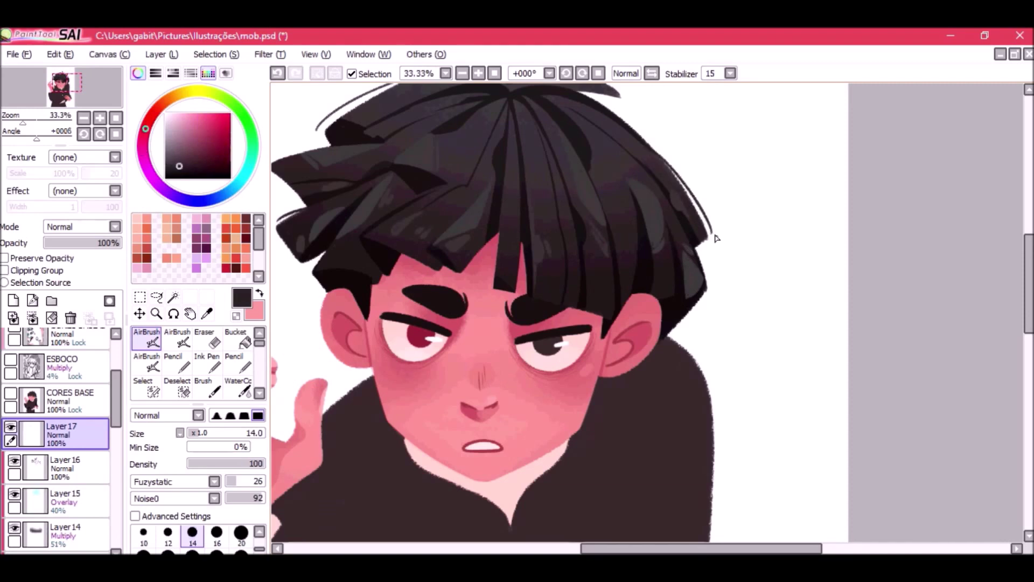
left_click(494, 74)
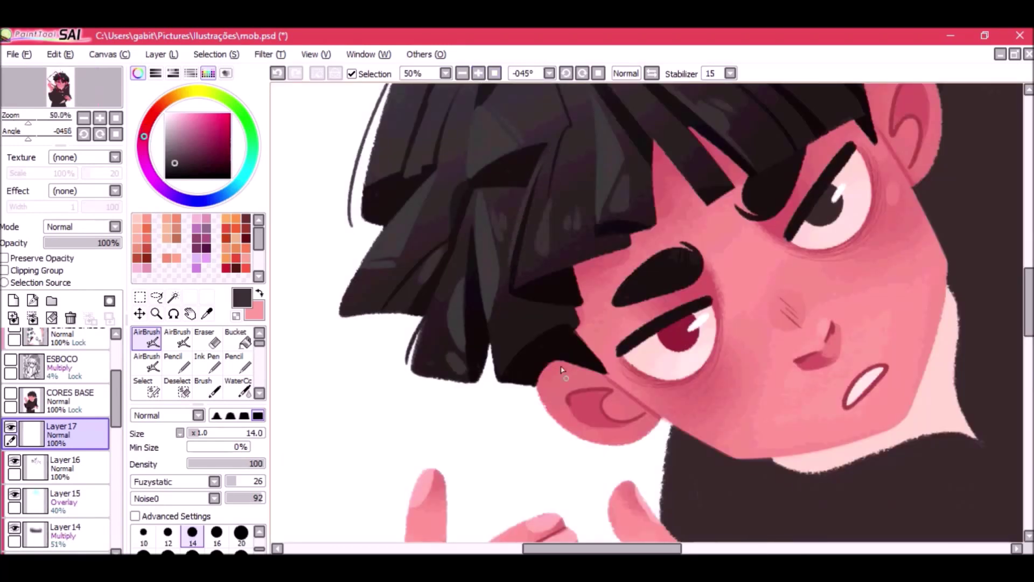
Draw a thin strand down between the lower left tufts beside the ear in a sampled hair colour.
left_click(524, 342, "alt")
key("ctrl+z")
left_click(541, 321, "alt")
left_click_drag(531, 342, 568, 325)
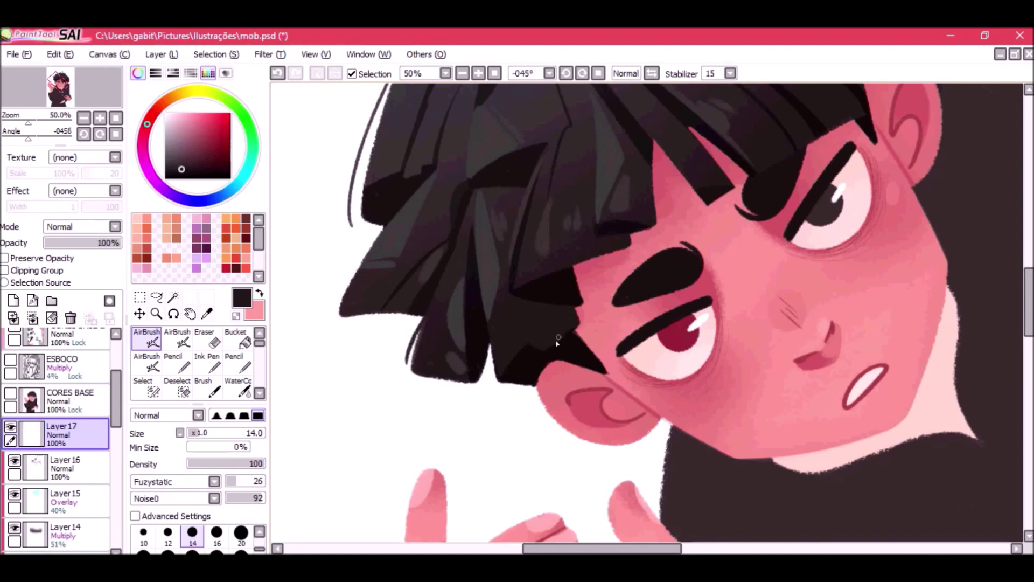
key("ctrl+z")
left_click(482, 259, "alt")
left_click_drag(473, 237, 490, 371)
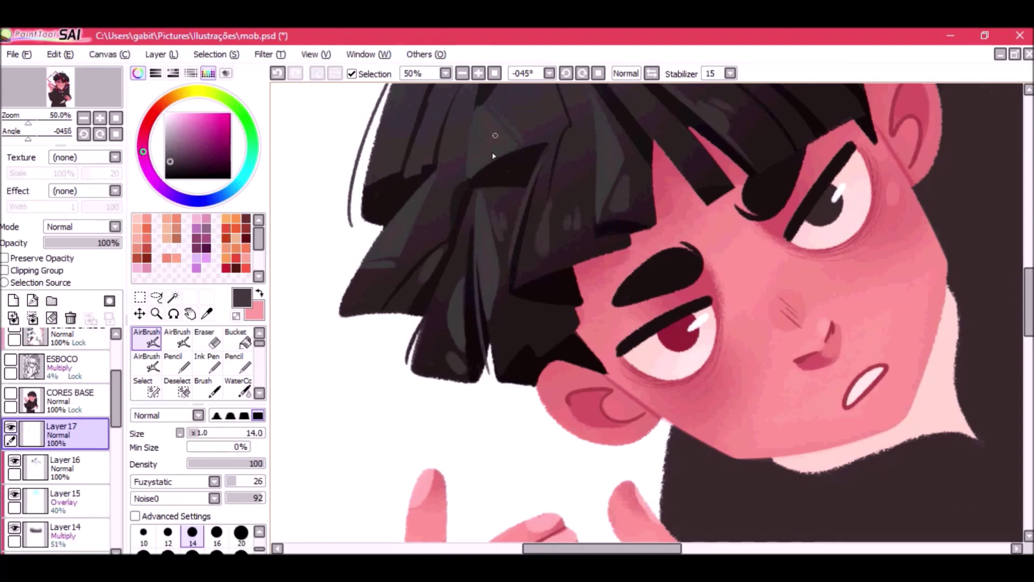
Compare the whole illustration with and without the strand layer and save the file.
left_click(598, 73)
left_click(462, 73)
left_click(462, 73)
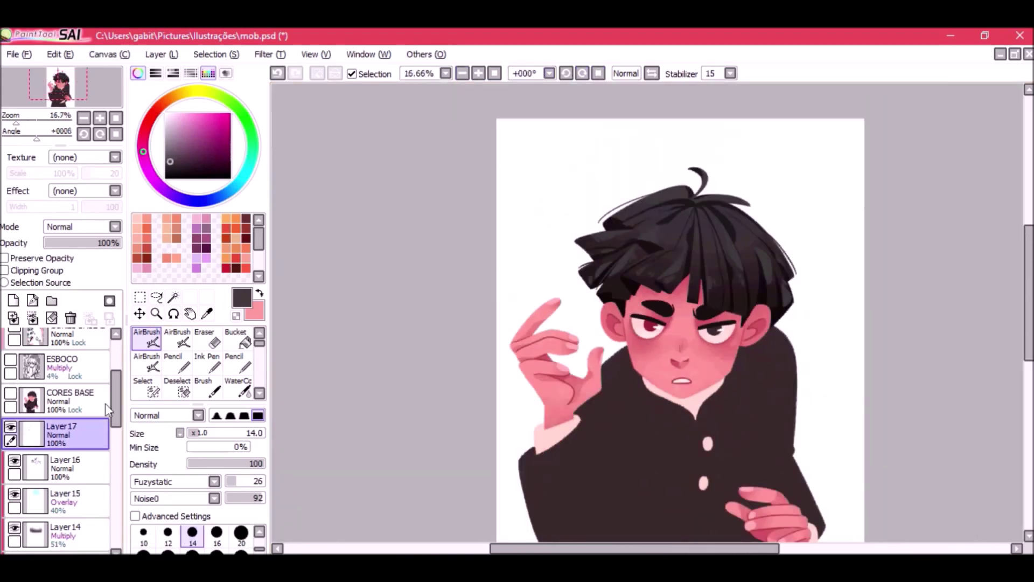
left_click(11, 427)
left_click(11, 428)
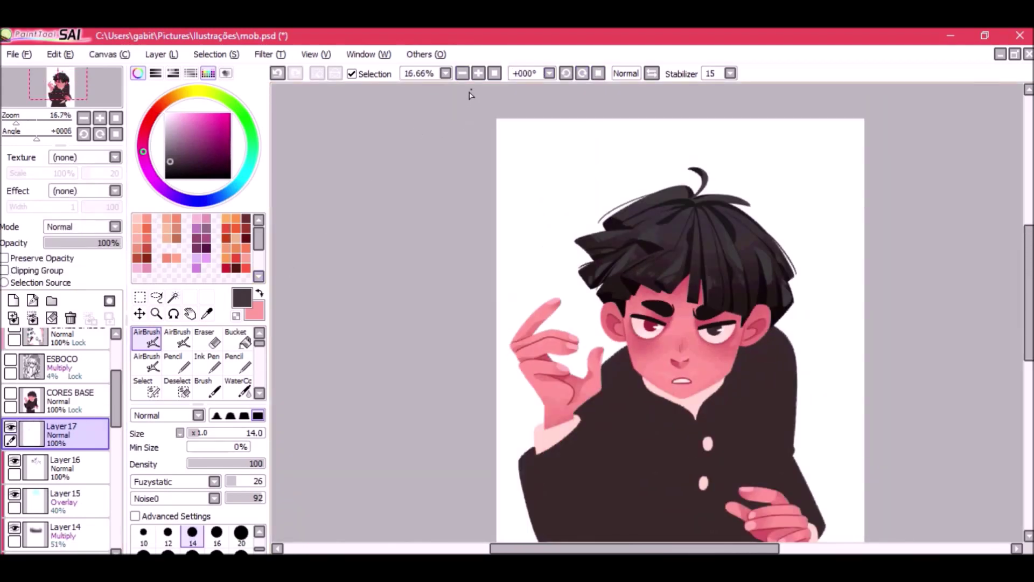
left_click(495, 73)
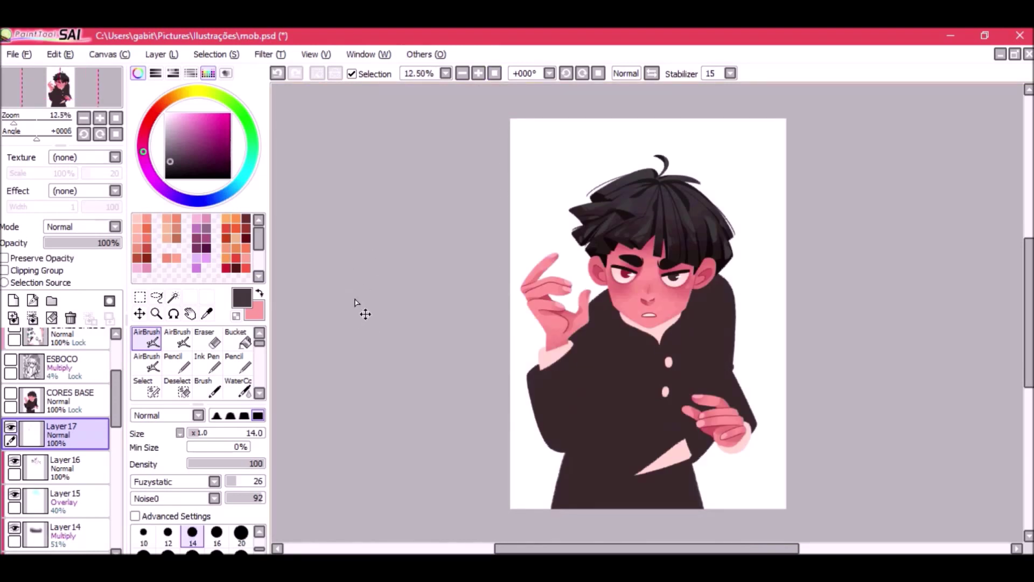
key("ctrl+s")
Try darkening the inner end of the right eyebrow on its own layer with a near-black airbrush of size 40.
left_click(477, 74)
left_click(478, 74)
left_click(478, 73)
left_click_drag(117, 394, 109, 444)
left_click(25, 430)
left_click(478, 73)
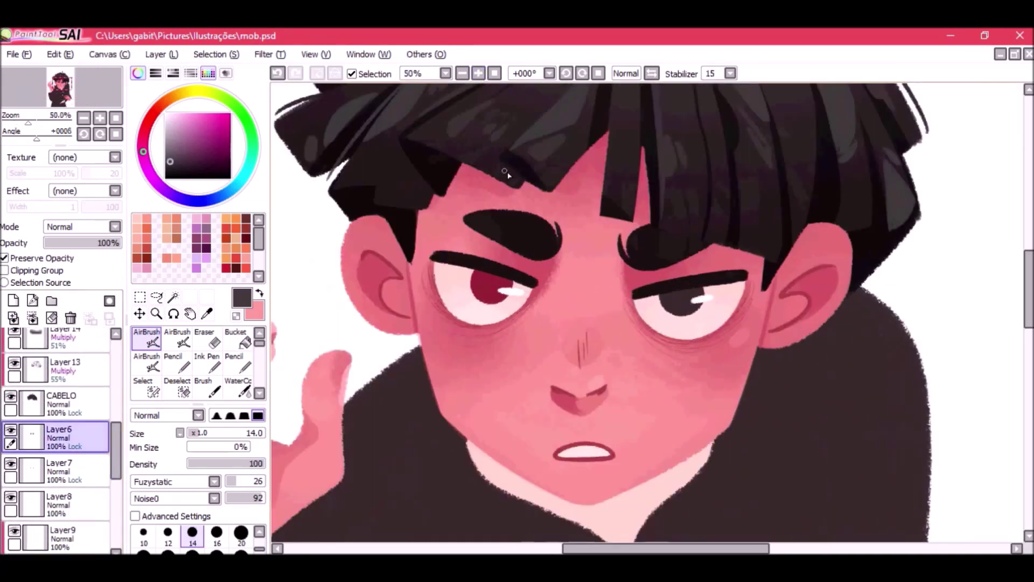
right_click(446, 156)
key("bracketright")
key("bracketright")
key("bracketright")
key("bracketright")
key("bracketright")
key("bracketright")
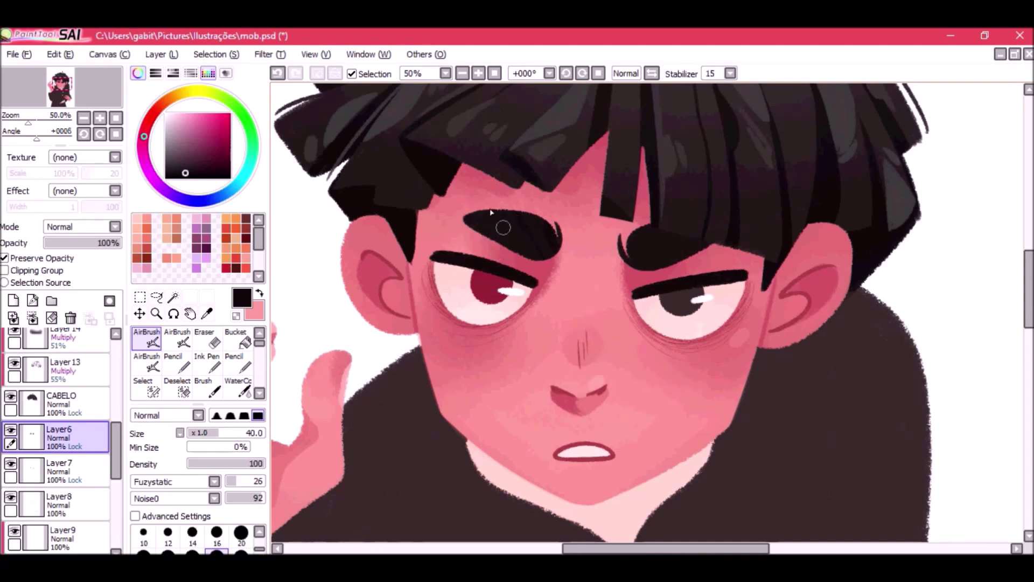
left_click_drag(623, 242, 637, 265)
left_click(494, 73)
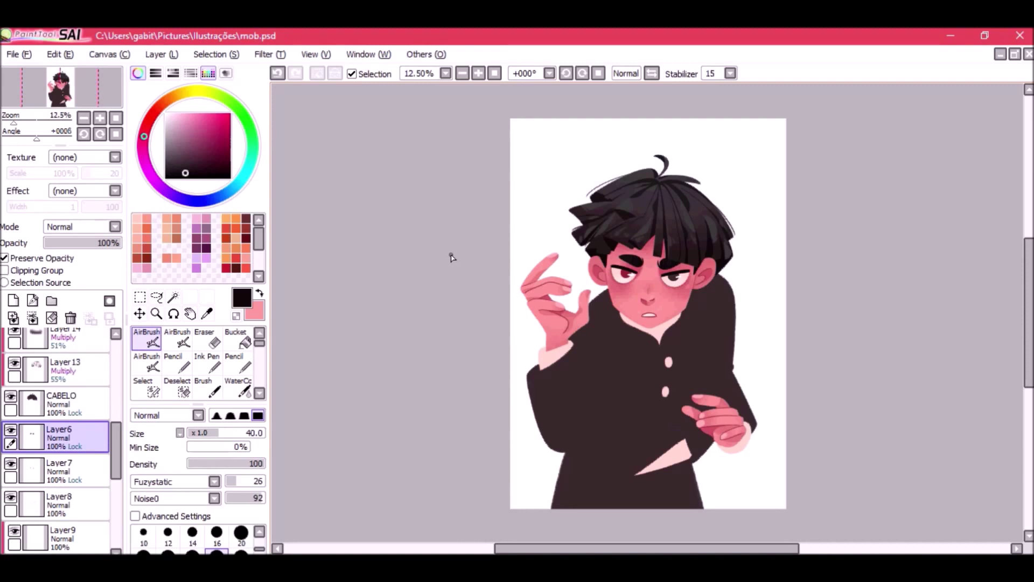
Add a layer clipped to the ROUPA clothing layer and set the airbrush to size 30 in a darker jacket colour.
left_click_drag(114, 429, 114, 499)
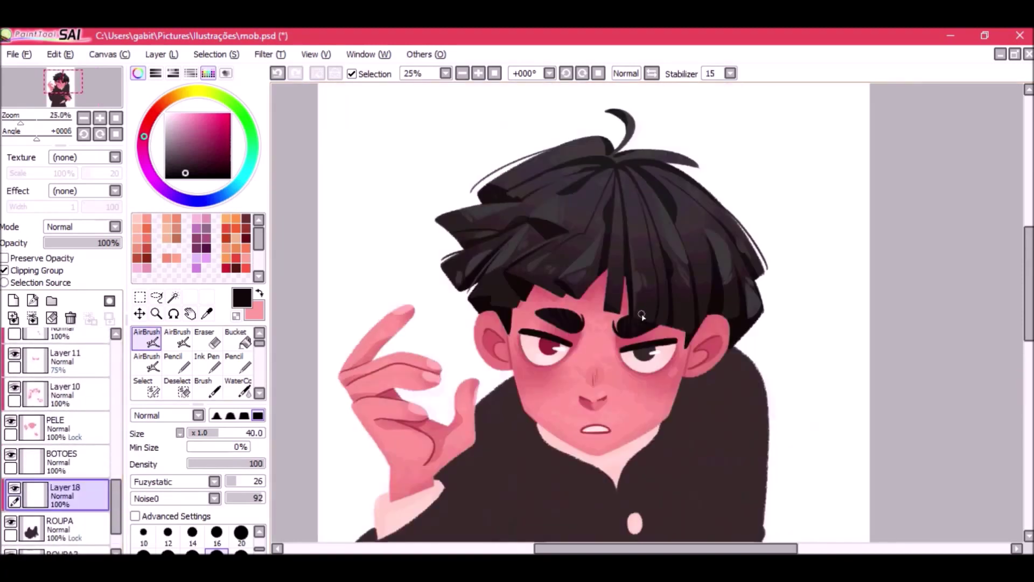
right_click(643, 312)
left_click_drag(523, 473, 577, 211)
left_click_drag(495, 414, 532, 391)
key("ctrl+z")
key("bracketleft")
key("bracketleft")
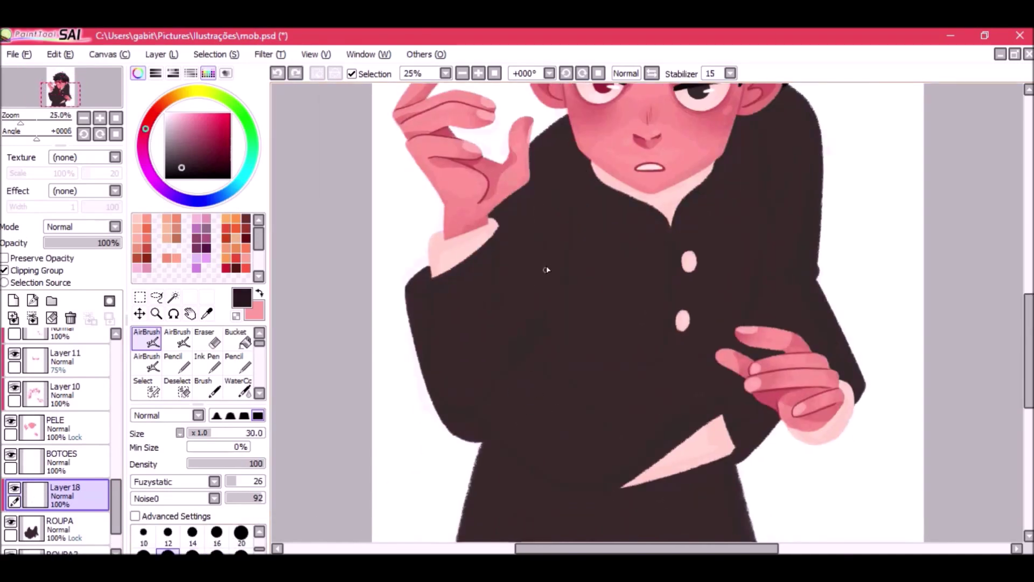
Draw the fold lines of the left sleeve from the raised cuff and the armpit down to the elbow.
key("ctrl+z")
left_click_drag(524, 414, 558, 254)
key("ctrl+z")
left_click_drag(511, 220, 509, 261)
key("ctrl+z")
mouse_move(500, 224)
left_mouse_down()
mouse_move(508, 409)
mouse_move(527, 397)
mouse_move(525, 409)
mouse_move(561, 247)
left_mouse_up()
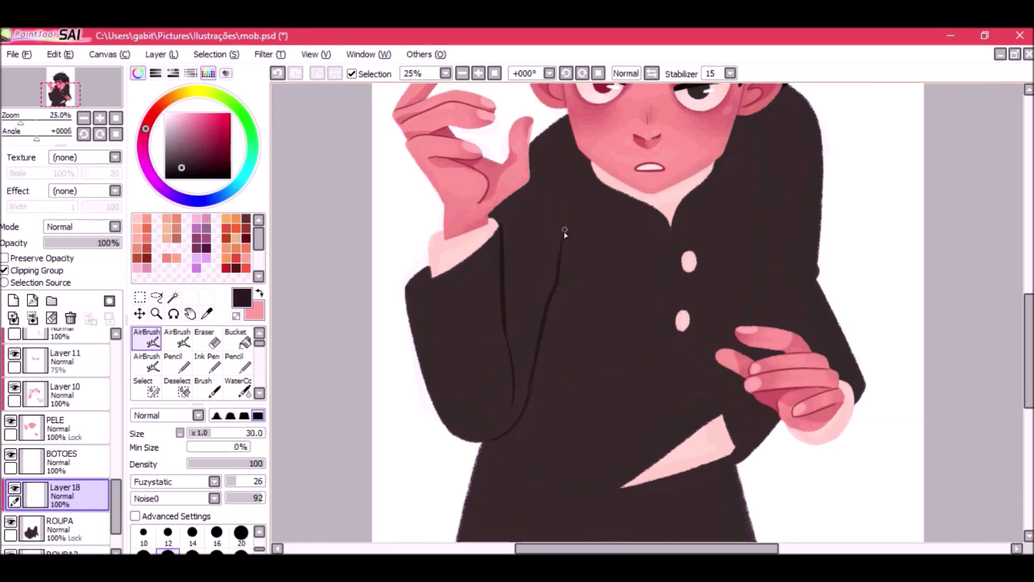
left_click(462, 73)
left_click(463, 74)
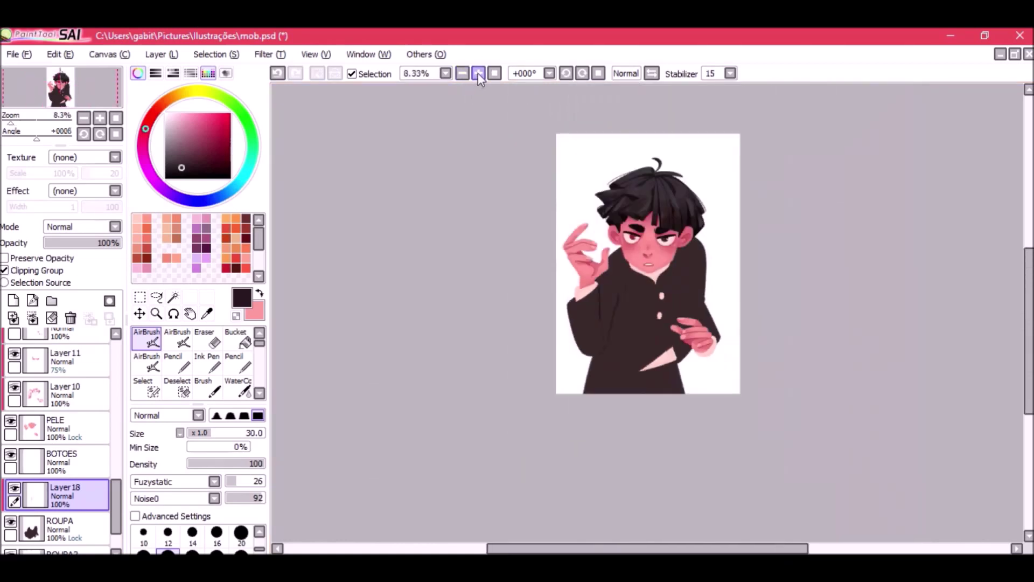
left_click(478, 73)
left_click(477, 73)
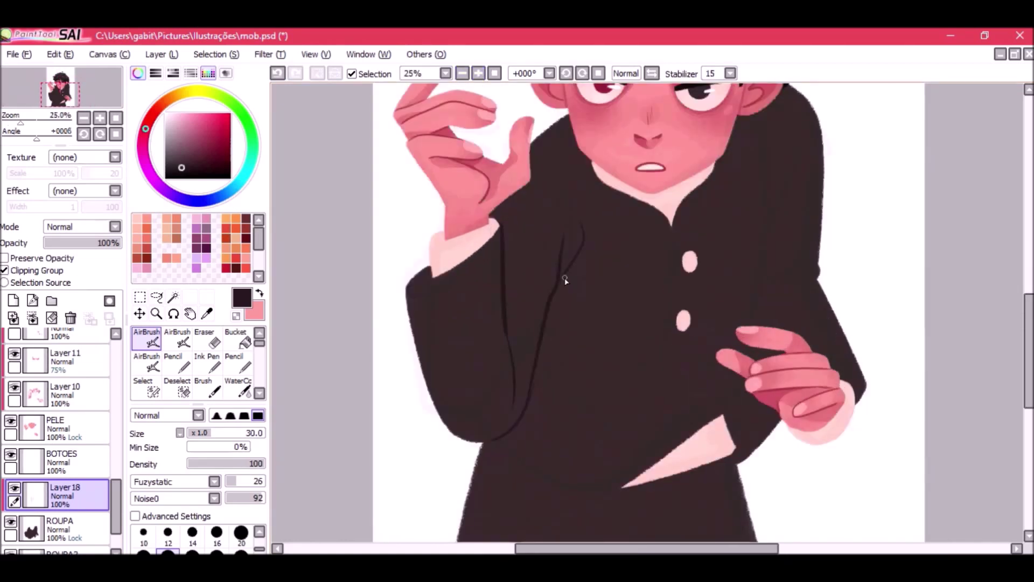
Extend the left shoulder crease upward and try short creases on the left sleeve.
left_click_drag(577, 209, 555, 167)
key("ctrl+z")
left_click_drag(621, 255, 549, 374)
left_click_drag(480, 294, 516, 366)
key("ctrl+z")
left_click_drag(480, 327, 491, 345)
key("ctrl+z")
left_click_drag(472, 410, 432, 332)
key("ctrl+z")
Draw long fold lines separating the right sleeve from the jacket body, from the shoulder down to the hand.
left_click(465, 74)
left_click(478, 74)
left_click_drag(678, 325, 533, 289)
left_click_drag(555, 241, 538, 389)
key("ctrl+z")
left_click_drag(556, 223, 535, 406)
left_click_drag(562, 286, 575, 191)
mouse_move(607, 369)
left_mouse_down()
mouse_move(640, 288)
mouse_move(598, 318)
left_mouse_up()
Fill the underside of the right sleeve below the hand with dark shadow using a larger airbrush.
key("bracketright")
key("bracketright")
key("bracketright")
mouse_move(586, 408)
left_mouse_down()
mouse_move(546, 431)
mouse_move(560, 457)
left_mouse_up()
left_click(462, 73)
Reduce the airbrush to size 25 and draw thin fold lines across the belly and waist of the jacket.
key("bracketleft")
key("bracketleft")
key("bracketleft")
key("ctrl+z")
key("bracketleft")
key("ctrl+z")
left_click_drag(575, 343, 489, 338)
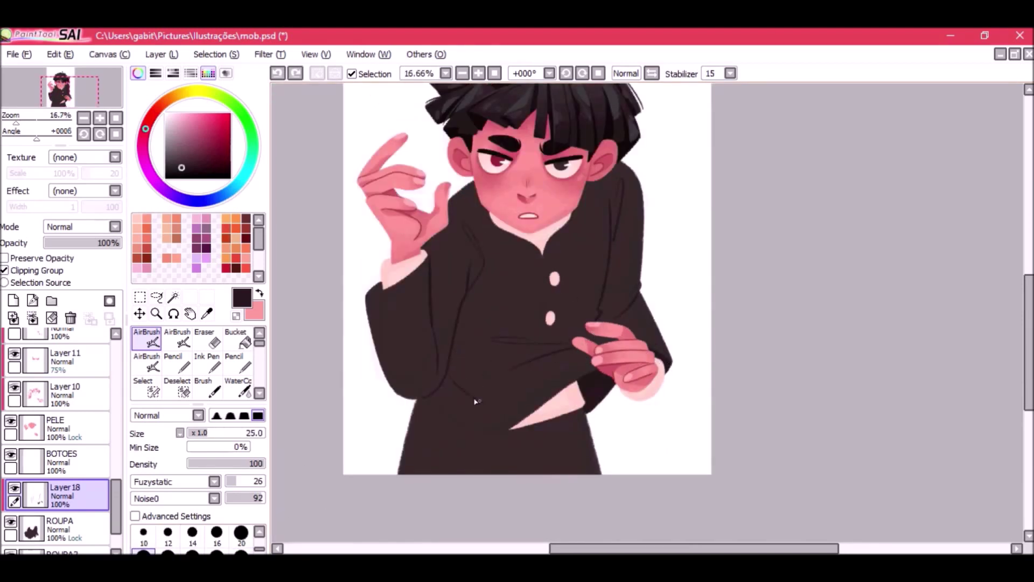
left_click(462, 73)
scroll(563, 217, "up", 4)
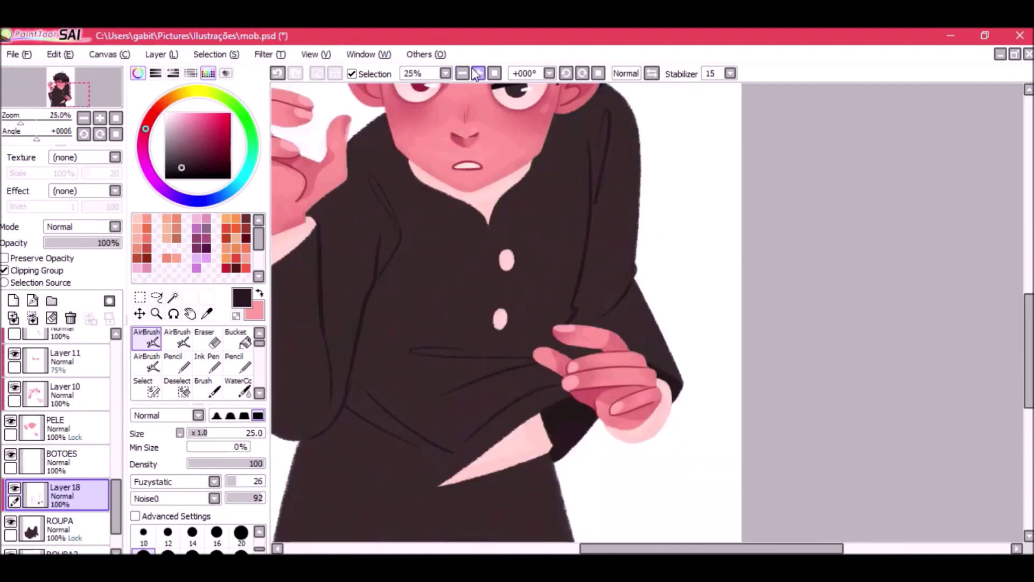
Enlarge the airbrush to size 40 and thicken the folds at the left side of the waist into tapered shadow shapes.
left_click_drag(563, 215, 556, 391)
key("ctrl+z")
left_click_drag(498, 337, 581, 295)
key("bracketright")
key("bracketright")
key("bracketright")
left_click_drag(492, 262, 519, 420)
mouse_move(475, 380)
left_mouse_down()
mouse_move(462, 396)
mouse_move(489, 283)
mouse_move(485, 374)
mouse_move(533, 401)
mouse_move(470, 392)
mouse_move(475, 415)
mouse_move(478, 369)
mouse_move(521, 447)
mouse_move(561, 462)
mouse_move(493, 447)
left_mouse_up()
scroll(506, 411, "down", 1)
mouse_move(506, 411)
left_mouse_down()
mouse_move(482, 420)
mouse_move(537, 474)
mouse_move(598, 485)
left_mouse_up()
key("ctrl+z")
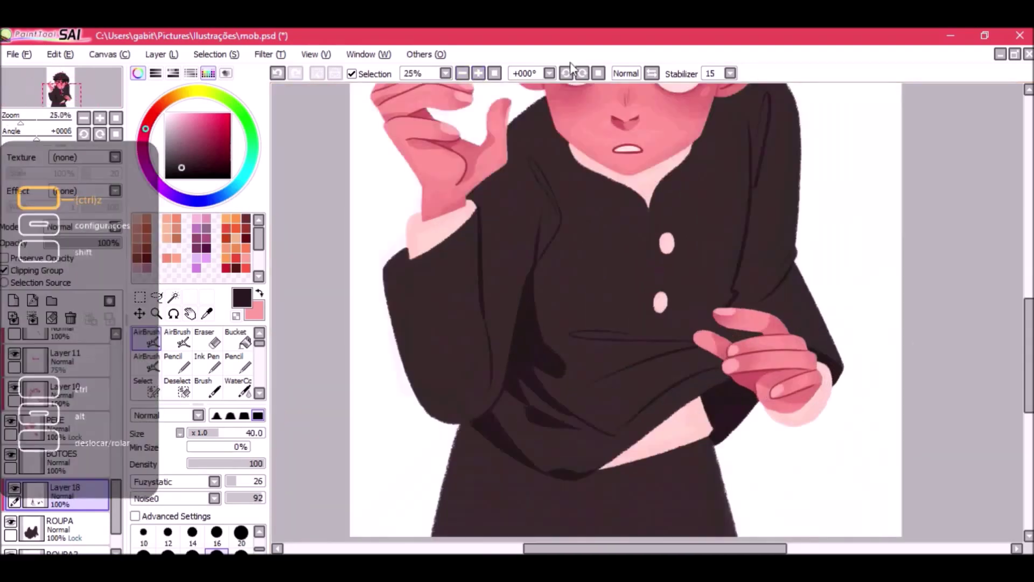
Widen the folds radiating from the lower hand across the belly into tapered shadows in a rotated view.
left_click(570, 69)
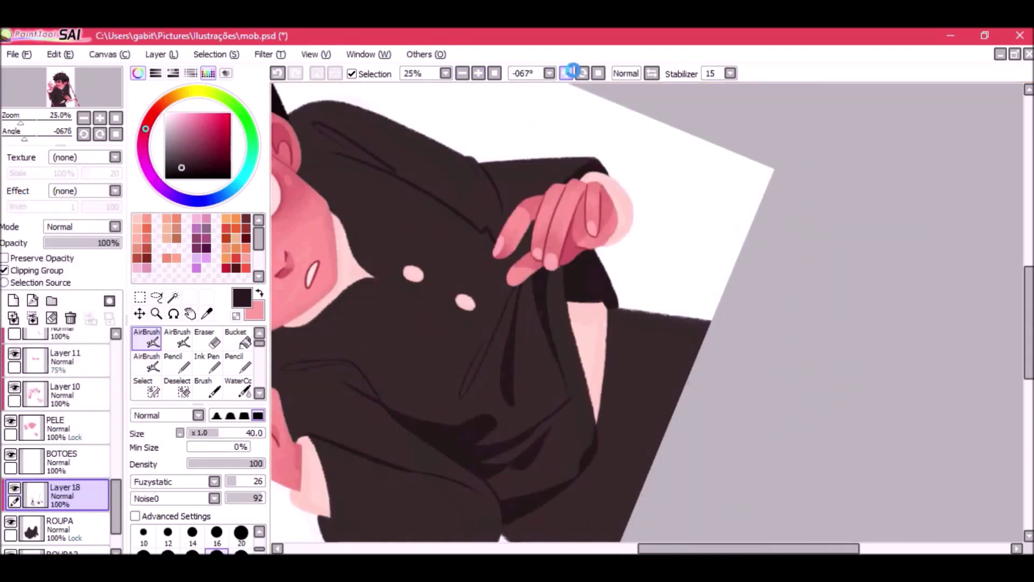
left_click_drag(572, 70, 489, 196)
scroll(489, 196, "up", 1)
left_click_drag(493, 457, 564, 311)
mouse_move(563, 310)
left_mouse_down()
mouse_move(574, 399)
mouse_move(565, 318)
mouse_move(568, 392)
left_mouse_up()
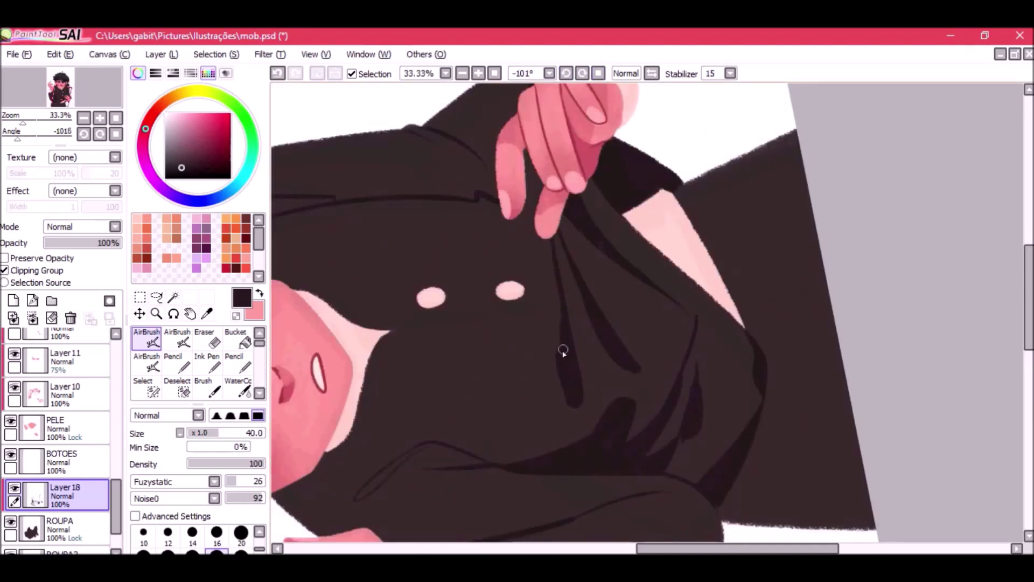
left_click(598, 73)
left_click(463, 74)
left_click(462, 73)
left_click(462, 73)
left_click(462, 74)
left_click(478, 73)
left_click_drag(622, 174, 483, 286)
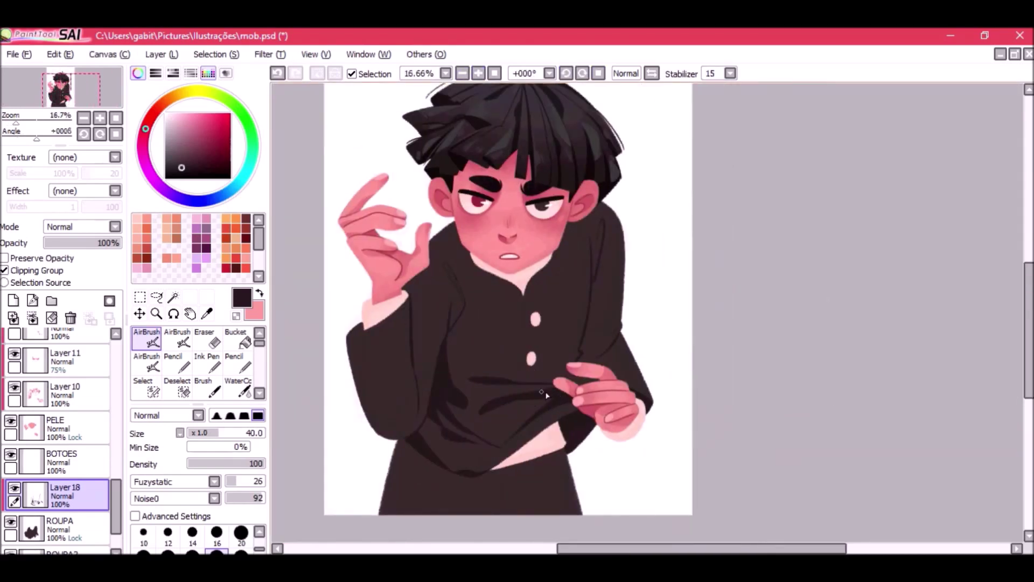
Set the airbrush to size 50 and add broad shadow shapes on both sleeves and the left shoulder.
key("]")
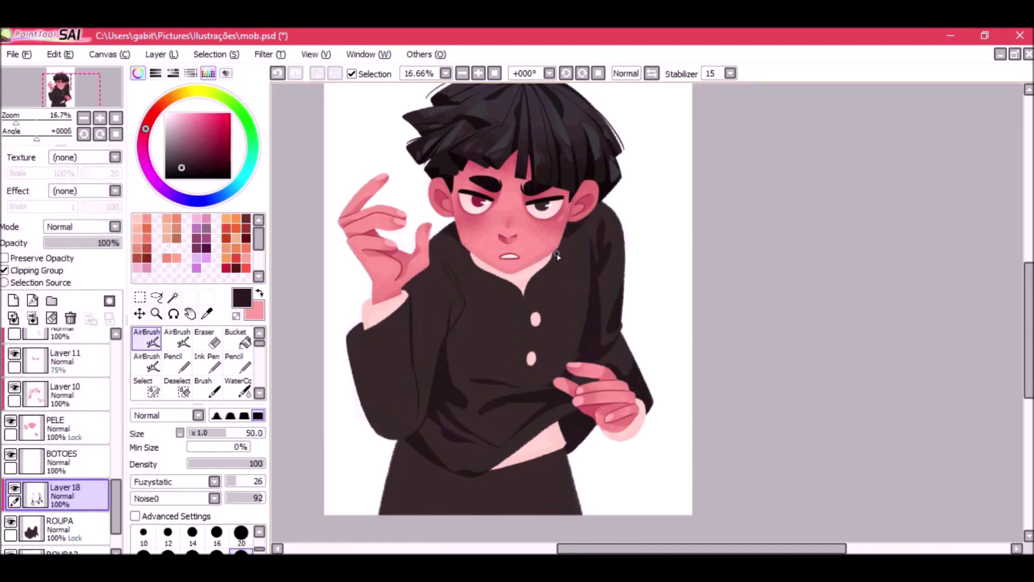
left_click_drag(544, 338, 619, 327)
left_click_drag(450, 389, 452, 348)
left_click_drag(521, 308, 537, 256)
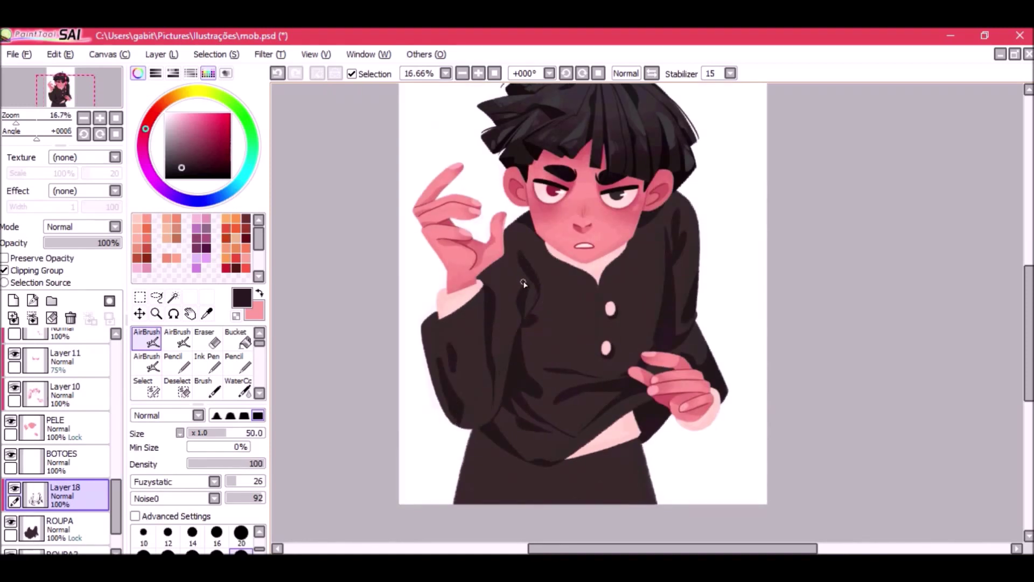
Try different shadow strokes along the crease between the left shoulder and the chest and undo them.
key("ctrl+z")
mouse_move(544, 309)
left_mouse_down()
mouse_move(535, 275)
mouse_move(537, 300)
left_mouse_up()
key("ctrl+z")
left_click_drag(545, 265, 536, 316)
triple_click(462, 73)
triple_click(478, 74)
key("ctrl+z")
key("ctrl+z")
Reduce the airbrush to size 35 and refine the left shoulder crease, checking the jacket at smaller zooms.
mouse_move(599, 283)
left_mouse_down()
mouse_move(626, 248)
mouse_move(498, 262)
left_mouse_up()
key("[")
key("[")
key("ctrl+z")
left_click(463, 74)
left_click(478, 74)
triple_click(466, 74)
left_click(467, 74)
triple_click(475, 75)
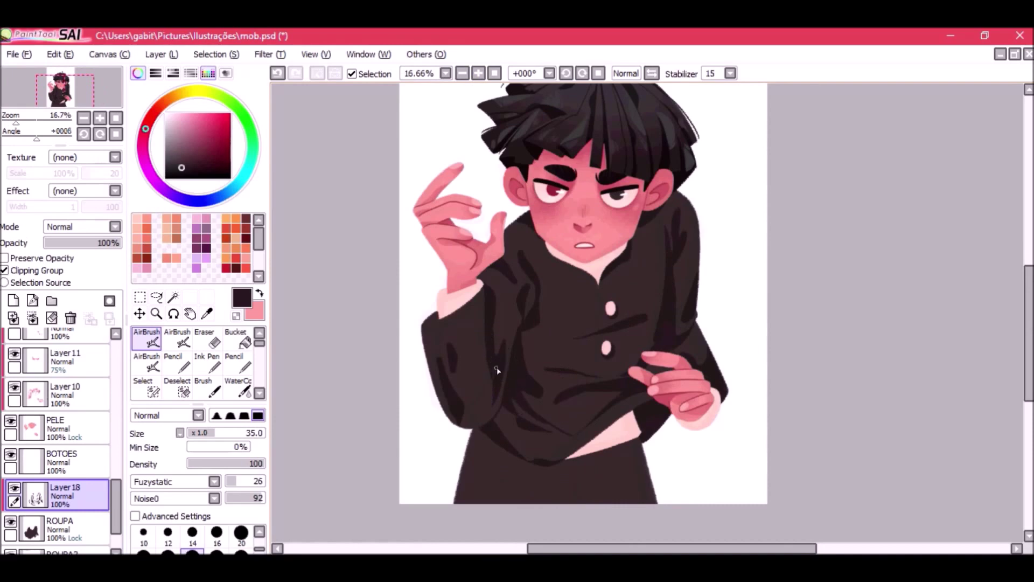
Add a short fold shadow beside the lower jacket button and check it from a smaller zoom.
key("ctrl+z")
left_click_drag(584, 359, 609, 350)
left_click(462, 74)
left_click(478, 74)
Preserve the opacity of the jacket shadow layer and set the softer airbrush to size 200 with a sampled jacket colour.
left_click(6, 258)
left_click(146, 363)
right_click(468, 331)
key("[")
key("[")
key("[")
key("[")
key("[")
key("[")
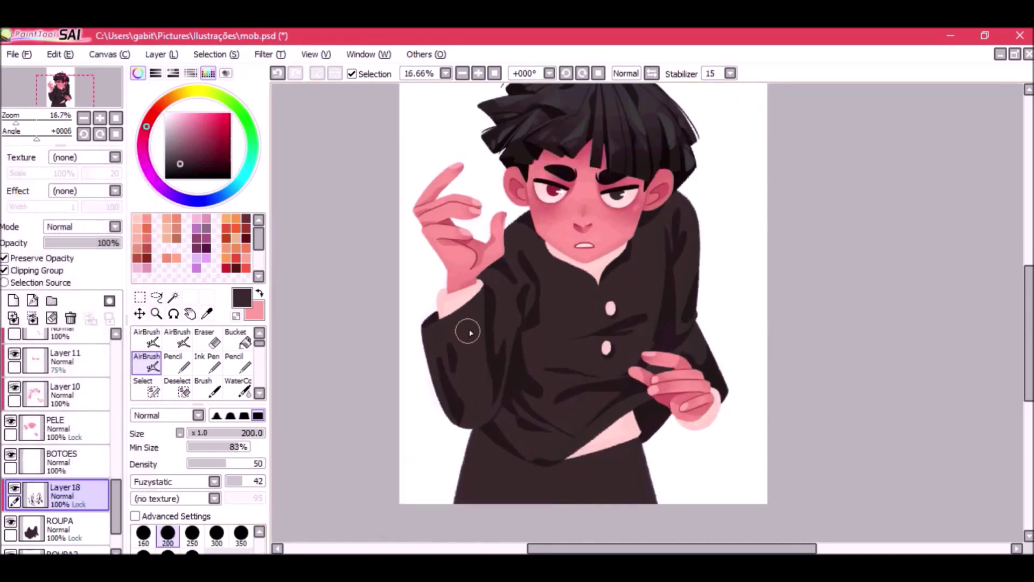
left_click(462, 73)
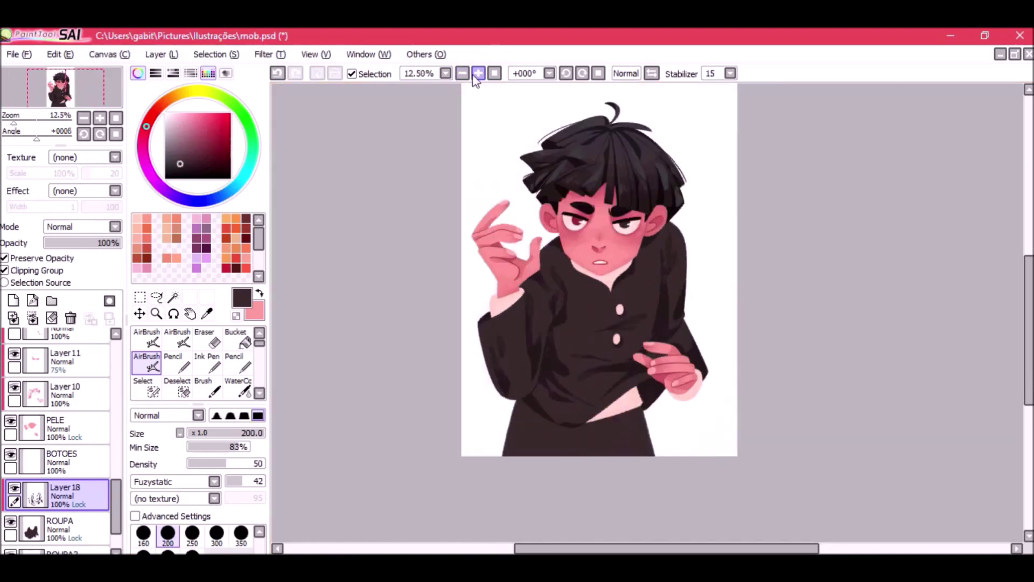
Add a clipped layer directly above the jacket shadow layer and choose the hard airbrush.
left_click(13, 300)
left_click(5, 270)
left_click(147, 338)
left_click_drag(115, 488, 115, 485)
Paint darker fold accents along the shoulder and side of the jacket by the lowered arm.
left_click(478, 74)
left_click(478, 73)
left_click(566, 73)
left_click(566, 73)
left_click(599, 73)
key("[")
mouse_move(731, 416)
left_mouse_down()
mouse_move(553, 296)
mouse_move(656, 405)
left_mouse_up()
left_click_drag(697, 180, 680, 342)
left_click_drag(695, 281, 680, 351)
left_click(462, 73)
left_click(462, 74)
Try darker strokes along the sleeve of the raised arm and undo them.
left_click(478, 73)
left_click(478, 73)
left_click_drag(482, 372, 562, 304)
mouse_move(541, 305)
left_mouse_down()
mouse_move(562, 251)
mouse_move(502, 409)
left_mouse_up()
key("ctrl+z")
key("ctrl+z")
left_click_drag(550, 283, 494, 405)
key("ctrl+z")
key("ctrl+z")
Paint near-black accents in the crease between the raised arm's sleeve and the chest.
left_click_drag(554, 258, 499, 412)
left_click_drag(553, 328, 549, 342)
left_click(462, 73)
left_click(462, 73)
left_click(478, 73)
left_click(478, 74)
mouse_move(558, 260)
left_mouse_down()
mouse_move(556, 220)
mouse_move(566, 251)
left_mouse_up()
left_click(462, 73)
left_click(478, 73)
Deepen the folds from the raised arm's shoulder down its sleeve and along the opposite side of the jacket.
left_click_drag(574, 186, 558, 310)
left_click_drag(540, 280, 563, 321)
key("ctrl+z")
left_click_drag(489, 322, 504, 498)
left_click(462, 73)
left_click(462, 73)
left_click(462, 73)
left_click(478, 73)
left_click(478, 73)
left_click(478, 73)
left_click_drag(700, 253, 665, 323)
Try dark strokes across the chest and down the raised arm's sleeve and undo them.
left_click_drag(576, 253, 649, 319)
key("ctrl+z")
left_click(462, 73)
left_click(193, 533)
mouse_move(520, 286)
left_mouse_down()
mouse_move(509, 380)
mouse_move(482, 380)
mouse_move(485, 342)
mouse_move(475, 448)
left_mouse_up()
left_click(478, 73)
left_click(566, 73)
left_click(241, 533)
key("ctrl+z")
Add a dark fold accent on the raised arm's sleeve and set the airbrush to size 35.
key("Home")
key("Page_Down")
key("Page_Down")
left_click_drag(483, 254, 457, 404)
key("bracketright")
key("bracketright")
key("bracketright")
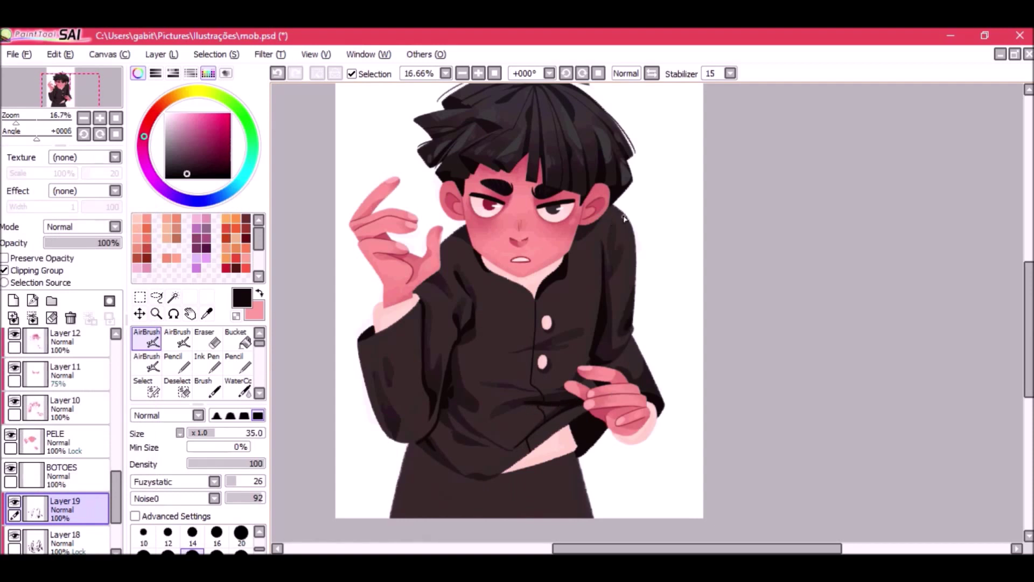
Undo a trial stroke near the shoulder and paint a near-black accent along the jacket opening below the collar.
left_click_drag(609, 268, 608, 247)
left_click(462, 73)
left_click(462, 73)
left_click(462, 73)
left_click(478, 73)
left_click(478, 73)
left_click(478, 74)
key("ctrl+z")
left_click_drag(533, 288, 540, 318)
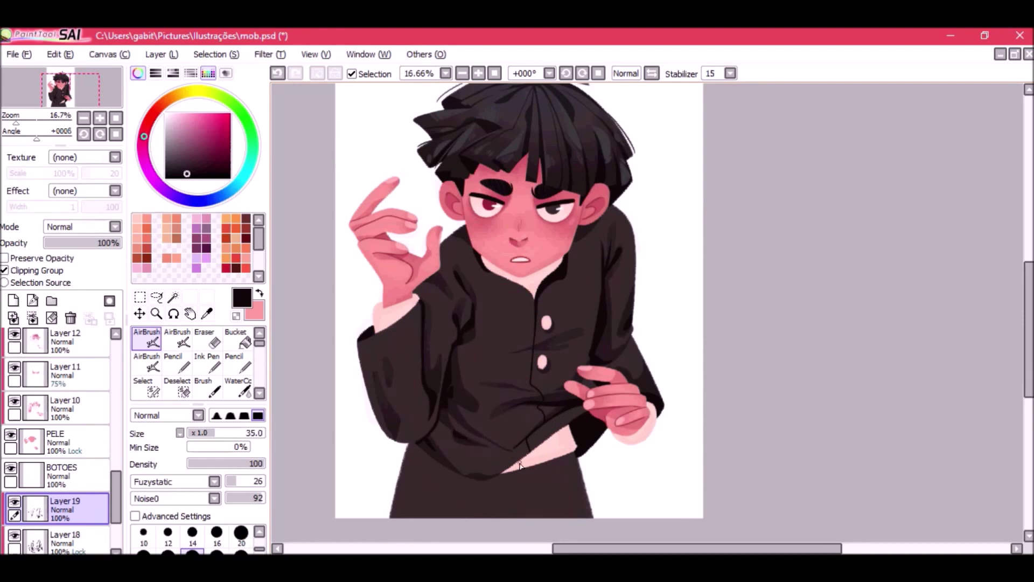
left_click(462, 73)
Add a clipped layer above the dark fold accents and set its blending mode to Multiply.
mouse_move(117, 483)
left_mouse_down()
mouse_move(119, 423)
mouse_move(117, 483)
left_mouse_up()
left_click(13, 300)
left_click(6, 271)
left_click(81, 227)
left_click(61, 246)
Shade the lower jacket and sleeves with the soft airbrush at size 500 and set the layer opacity to 26%.
left_click(147, 363)
left_click_drag(487, 432, 573, 380)
mouse_move(634, 358)
left_mouse_down()
mouse_move(494, 382)
mouse_move(482, 372)
mouse_move(661, 370)
left_mouse_up()
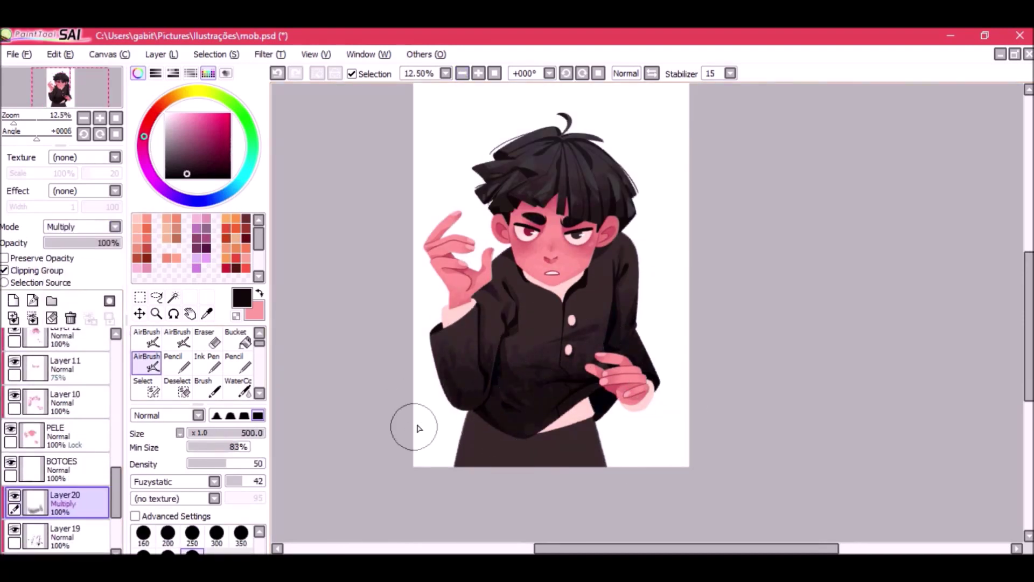
left_click_drag(86, 244, 64, 243)
left_click(462, 73)
left_click(462, 73)
left_click(478, 73)
left_click(477, 73)
left_click(478, 73)
left_click_drag(474, 250, 498, 267)
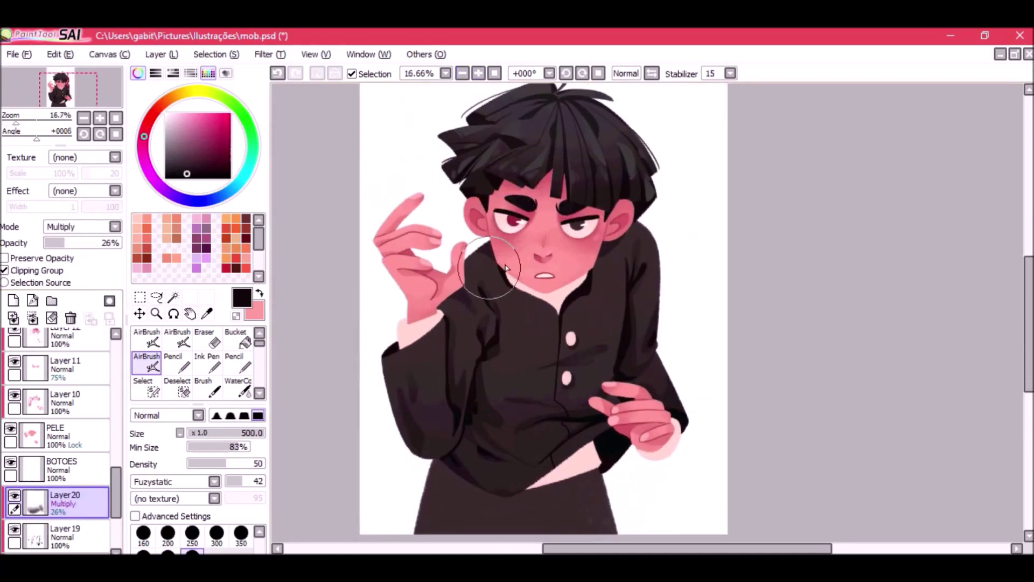
Add a clipped layer above the soft Multiply shadow, choose the hard airbrush and save the file.
left_click(14, 301)
left_click(5, 270)
left_click(146, 338)
key("ctrl+s")
Sample a dark purplish grey and paint the first light patches on the jacket, undoing unwanted strokes.
left_click(478, 73)
left_click(478, 73)
left_click_drag(463, 431, 525, 302)
mouse_move(439, 404)
left_mouse_down()
mouse_move(508, 382)
mouse_move(517, 430)
left_mouse_up()
key("ctrl+z")
right_click(458, 198)
scroll(440, 295, "up", 3)
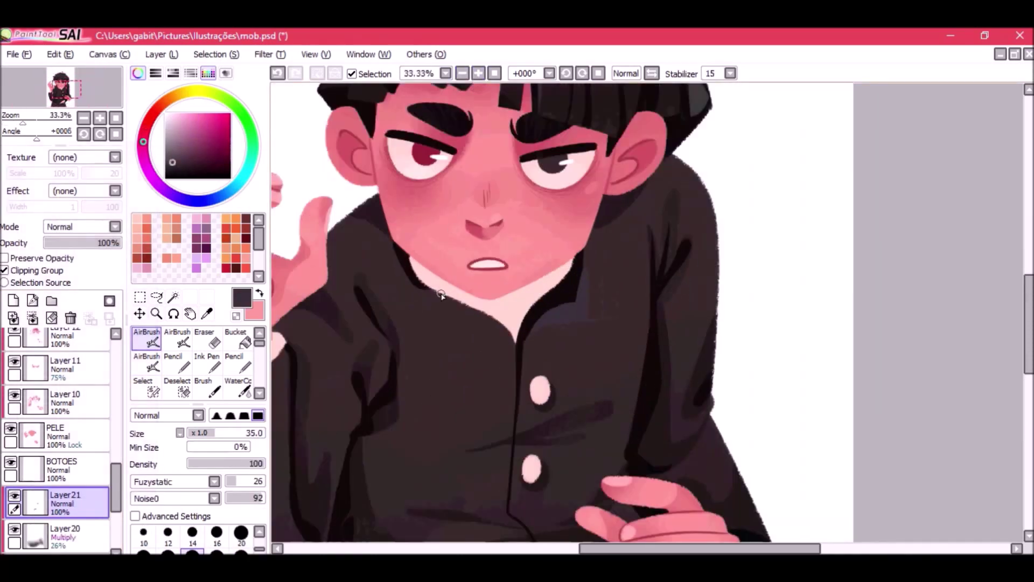
key("ctrl+z")
left_click(462, 73)
left_click(462, 74)
left_click(462, 74)
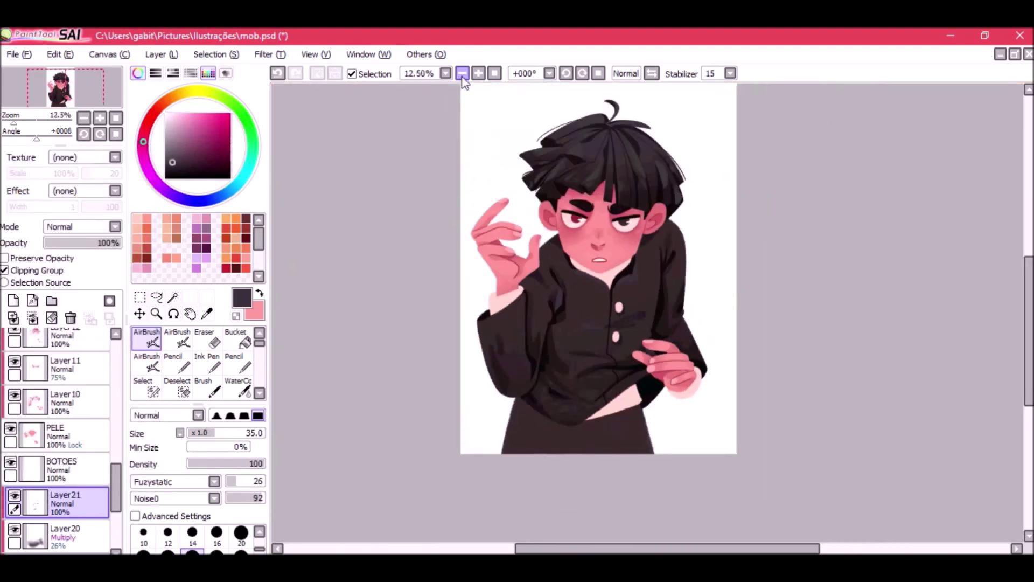
Undo the last light stroke and repaint it across the middle of the jacket front.
left_click(478, 74)
left_click(478, 73)
left_click(478, 73)
key("ctrl+z")
left_click_drag(514, 352, 487, 349)
left_click(462, 73)
left_click(462, 73)
left_click(462, 74)
left_click(479, 74)
left_click(478, 73)
Paint purplish grey light patches between the buttons and the lowered arm, raising the airbrush to size 40.
key("Delete")
key("Delete")
key("Delete")
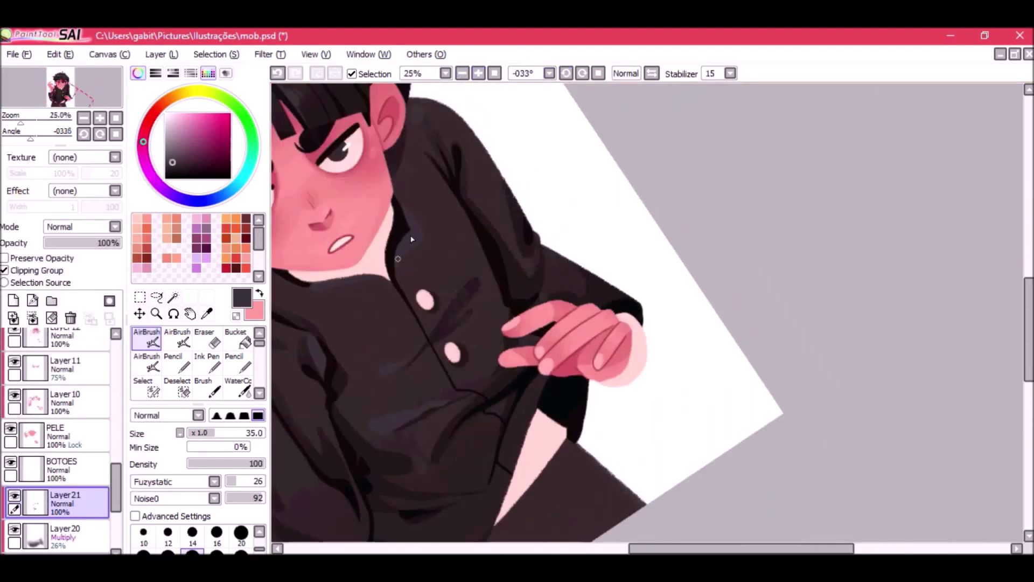
left_click_drag(482, 259, 535, 307)
key("]")
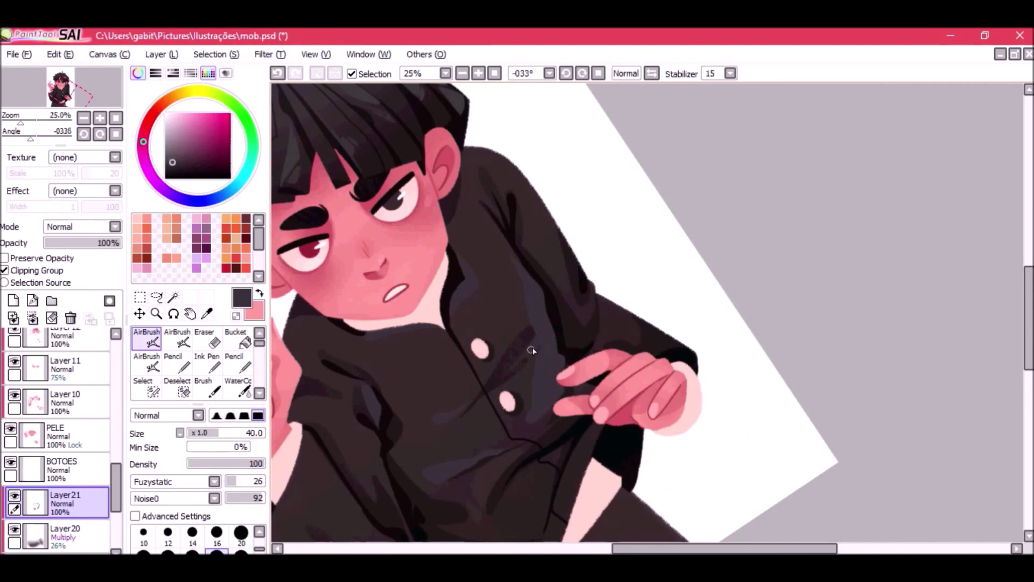
left_click(462, 73)
left_click(462, 74)
left_click(462, 73)
left_click(597, 73)
Add purplish grey light patches to both shoulders and the raised arm's sleeve.
left_click(478, 73)
left_click(478, 74)
left_click(478, 73)
left_click_drag(604, 204, 540, 321)
left_click_drag(534, 249, 684, 312)
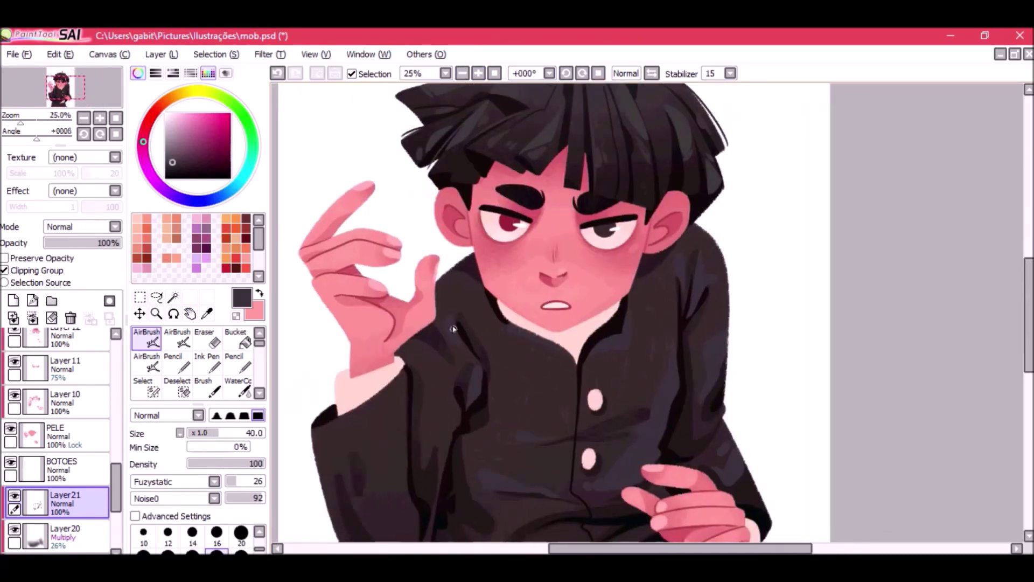
left_click_drag(447, 368, 502, 259)
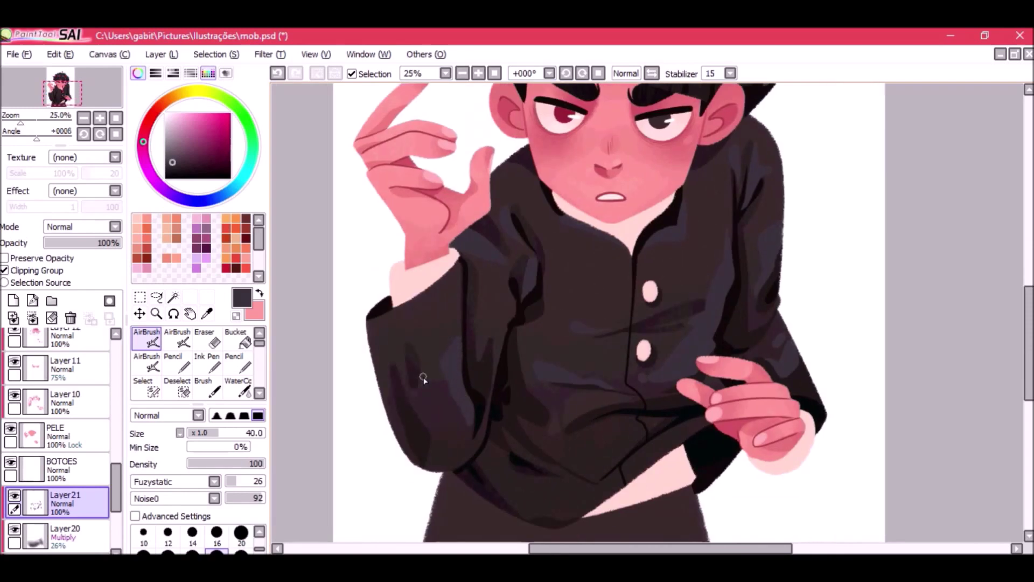
Paint light patches on the chest beside the jacket opening and check them at smaller zooms.
left_click(462, 73)
left_click(462, 73)
left_click(462, 73)
left_click(462, 74)
left_click(478, 74)
left_click(478, 73)
left_click(478, 73)
left_click(478, 74)
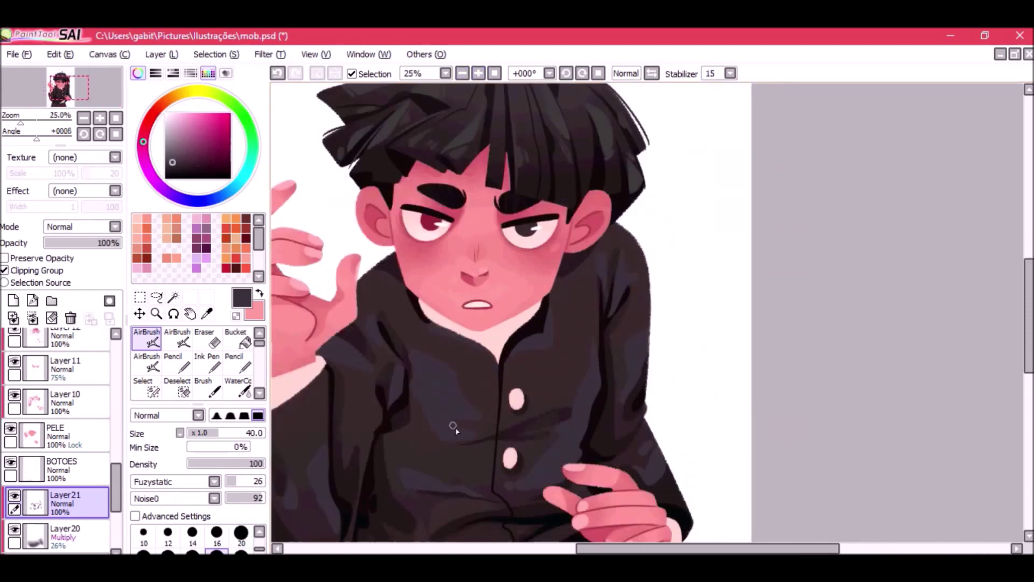
left_click(462, 74)
left_click(462, 73)
Refine the light patches with the brown jacket colour and save the file.
left_click_drag(499, 127, 717, 89)
left_click(477, 73)
left_click(478, 73)
left_click(477, 73)
left_click_drag(446, 231, 650, 288)
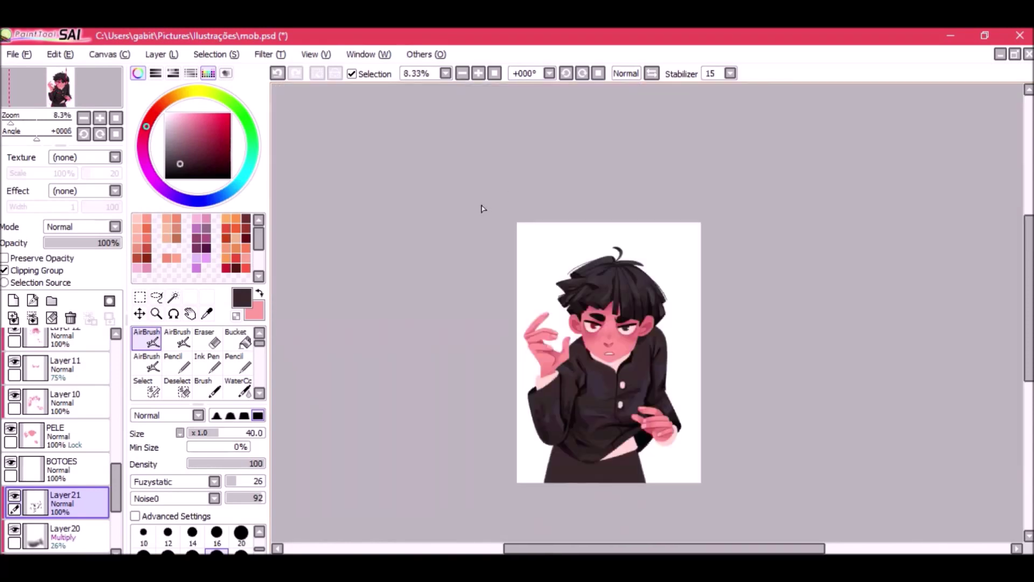
key("ctrl+s")
Add a Multiply layer directly above the soft jacket shadow layer and set the soft airbrush to size 250.
left_click(478, 75)
left_click(478, 74)
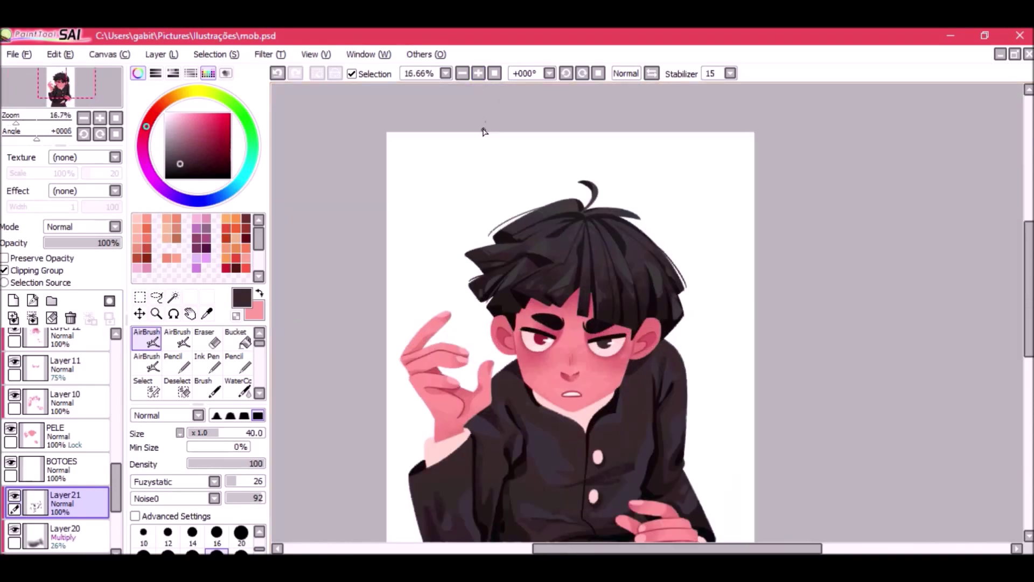
left_click_drag(482, 132, 475, 81)
left_click(477, 75)
left_click(70, 536)
left_click(147, 363)
left_click(192, 534)
left_click(70, 533)
left_click(14, 300)
left_click(84, 226)
Airbrush a soft shadow across the jacket's chest and set the layer opacity to 49%.
left_click(86, 252)
left_click_drag(599, 332, 451, 323)
left_click_drag(84, 244, 83, 247)
left_click(494, 74)
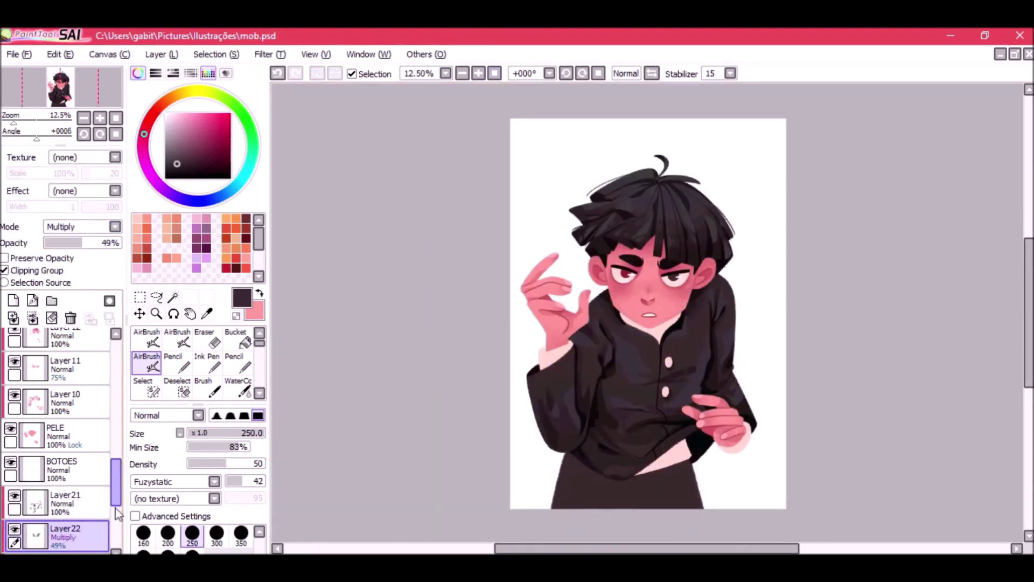
scroll(118, 514, "down", 1)
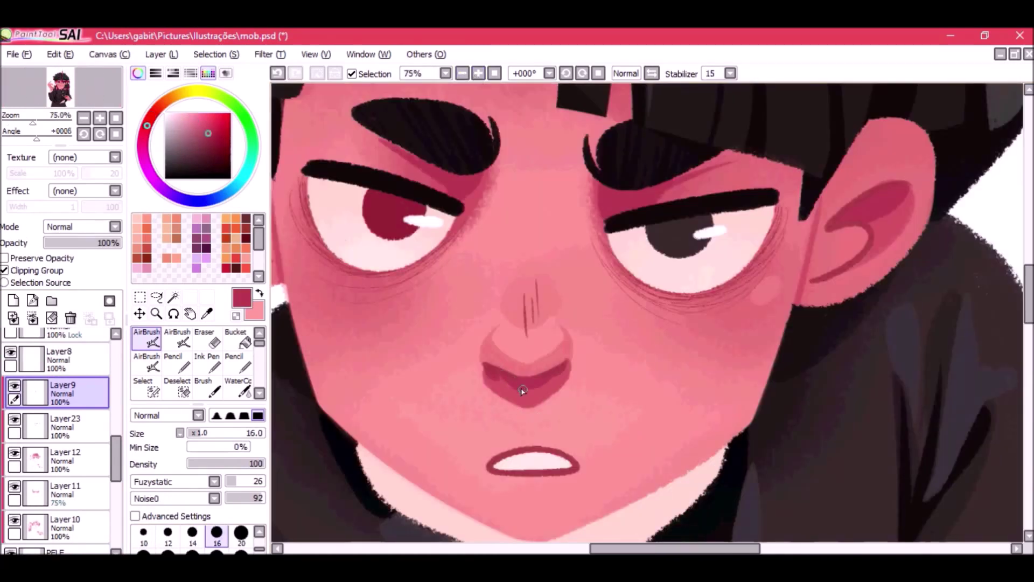
Darken the shading under the nose on Layer9 with deep red at airbrush size 16.
left_click(462, 73)
left_click(478, 74)
left_click_drag(505, 381, 550, 380)
Select the opacity-locked Layer8 and recolour its face lines with a darker crimson.
left_click(64, 359)
left_click(48, 258)
left_click(217, 550)
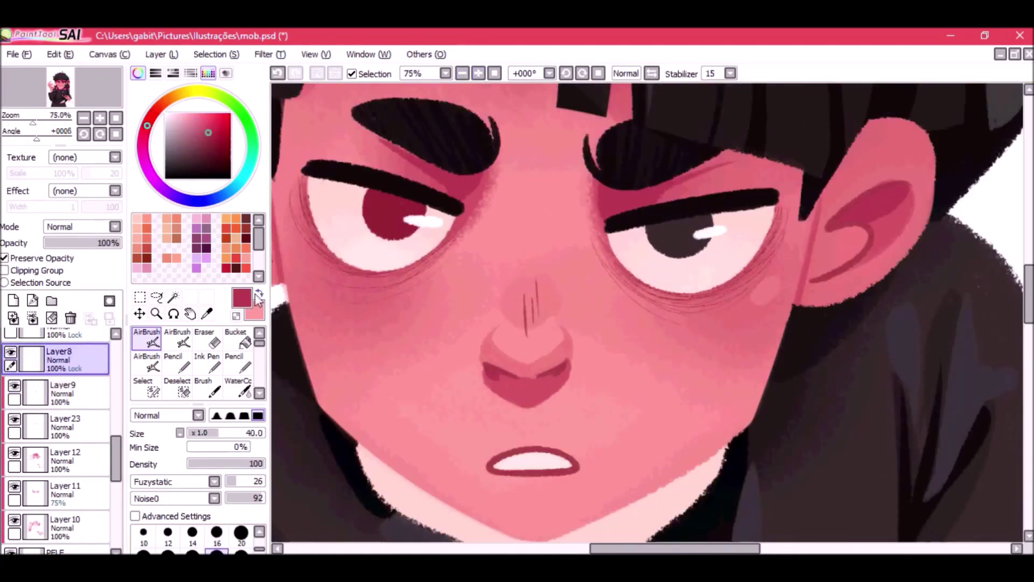
key("x")
left_click(212, 145)
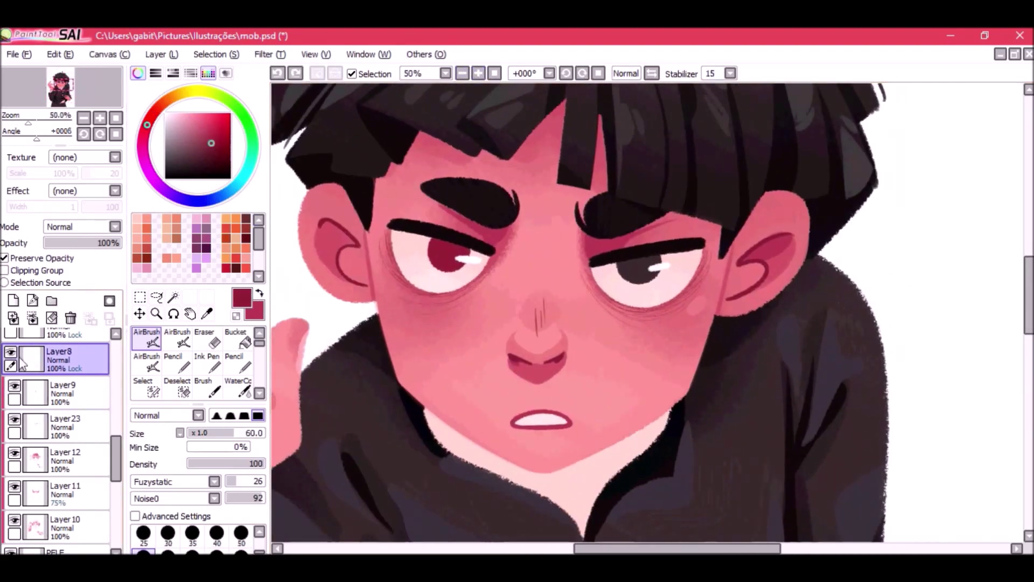
Return to Layer9 and airbrush red shadows inside both ears at size 35 using sampled skin tones.
left_click(14, 392)
left_click(192, 534)
right_click(537, 346)
key("h")
key("h")
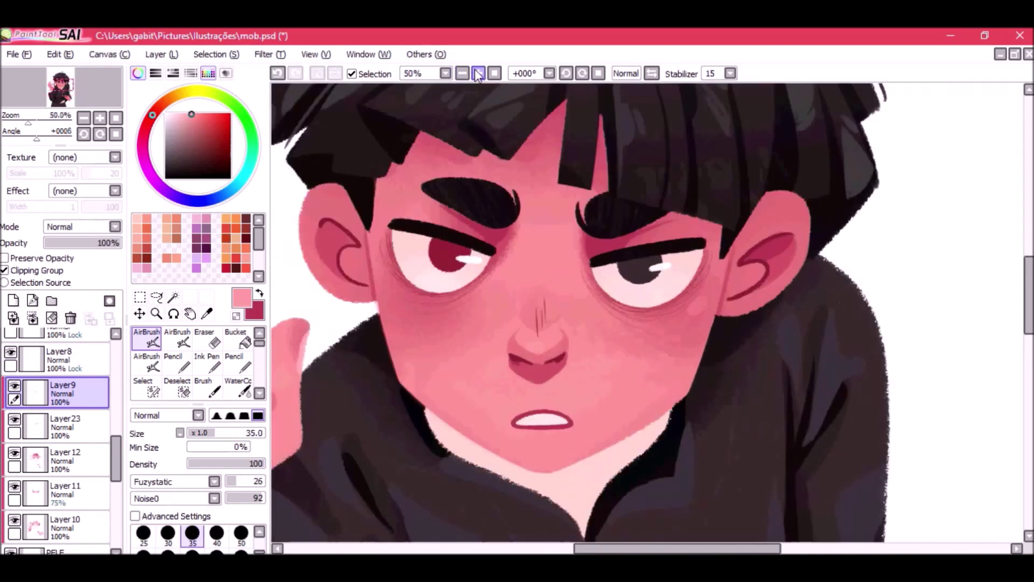
right_click(326, 230)
key("ctrl+z")
mouse_move(325, 229)
left_mouse_down()
mouse_move(352, 243)
mouse_move(341, 237)
left_mouse_up()
right_click(749, 257)
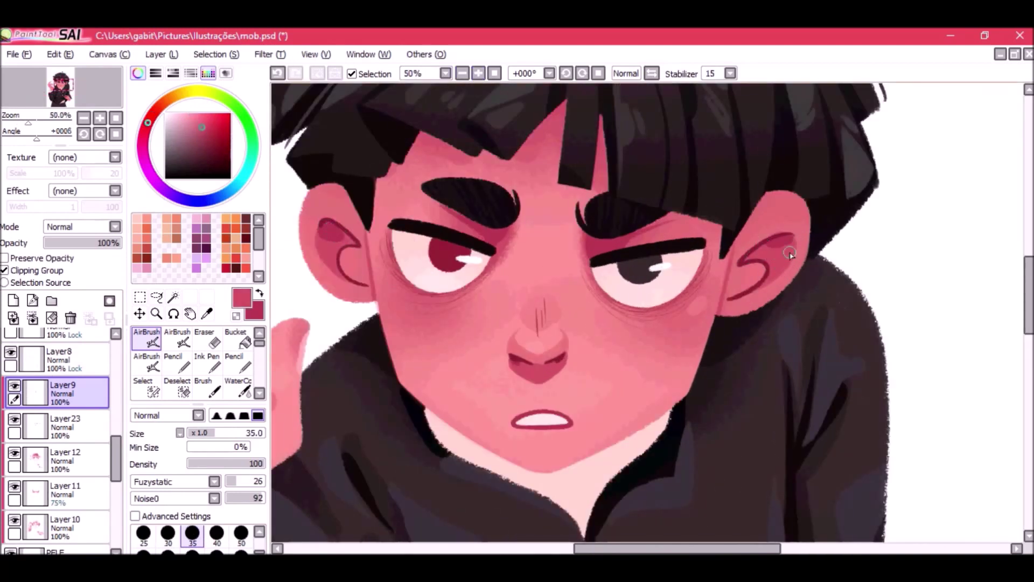
right_click(756, 256)
left_click_drag(771, 250, 792, 242)
Add soft red shading to the middle of the face with the soft airbrush, adjusting the brush size as needed.
left_click(147, 363)
left_click(462, 73)
left_click(462, 73)
left_click(478, 73)
left_click(144, 534)
left_click_drag(520, 305, 490, 269)
key("bracketleft")
key("bracketleft")
triple_click(462, 73)
triple_click(478, 73)
key("bracketright")
key("bracketright")
left_click(462, 73)
left_click_drag(665, 372, 575, 260)
left_click_drag(600, 422, 631, 434)
key("ctrl+z")
key("ctrl+z")
Extend the red face shading and erase the excess beneath the red-irised eye.
mouse_move(520, 175)
left_mouse_down()
mouse_move(570, 283)
mouse_move(558, 263)
left_mouse_up()
left_click(479, 74)
left_click(206, 339)
left_click_drag(465, 302, 450, 307)
left_click(146, 338)
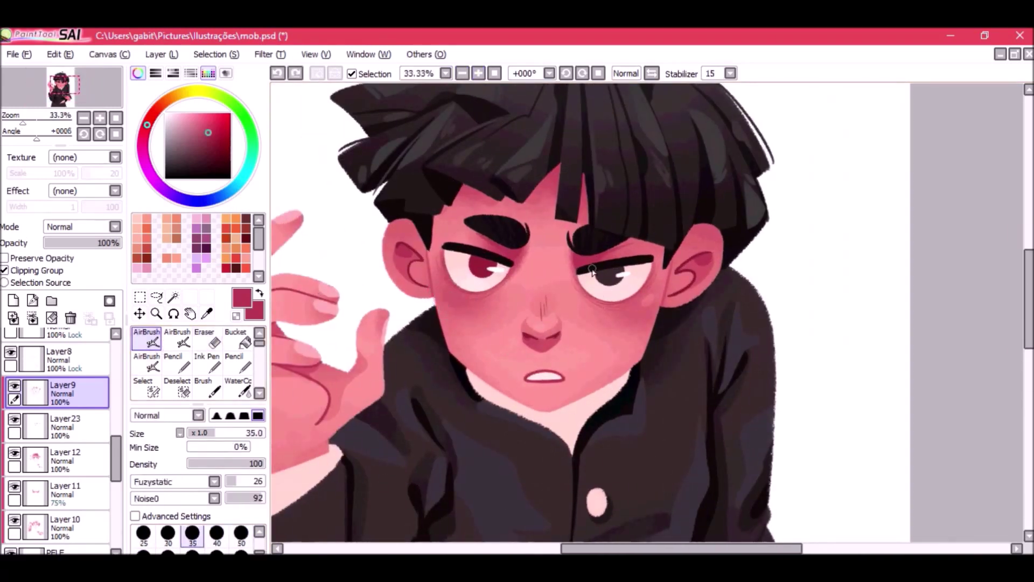
Deepen the inner eye corners with crimson and add fine lines there with the pencil at size 4.
left_click_drag(510, 268, 523, 250)
double_click(478, 73)
left_click(462, 73)
left_click(177, 363)
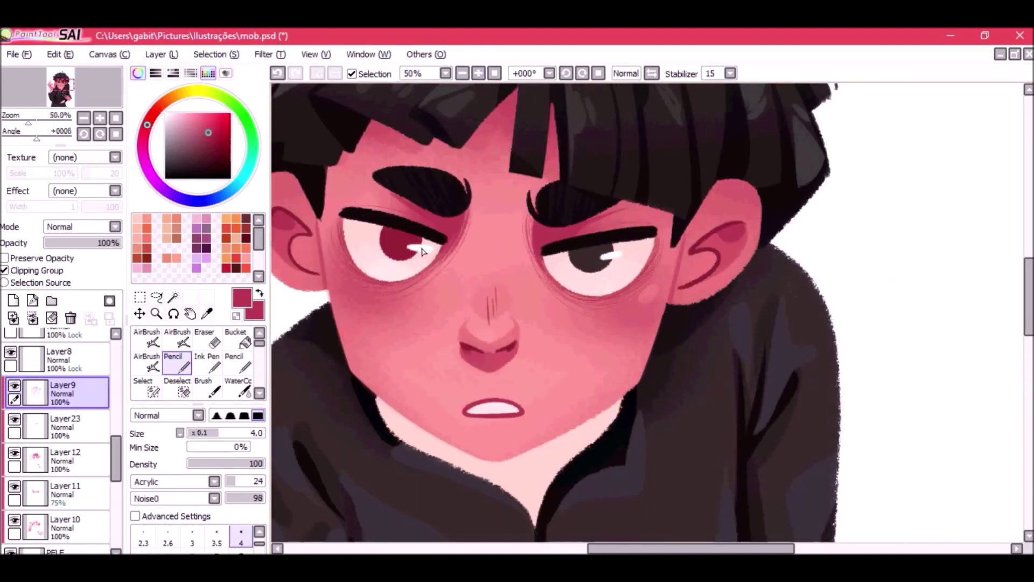
left_click(478, 73)
left_click(462, 74)
mouse_move(555, 215)
left_mouse_down()
mouse_move(587, 321)
mouse_move(579, 250)
left_mouse_up()
Airbrush a crimson cast shadow on the forehead along the edge of the fringe.
left_click(147, 338)
double_click(462, 73)
double_click(478, 73)
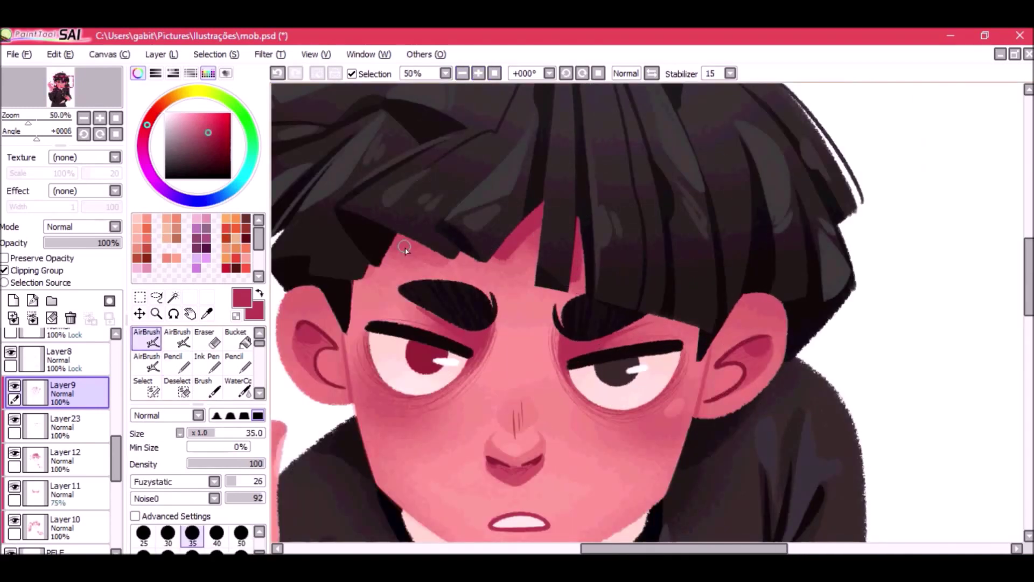
key("[")
key("[")
left_click(147, 363)
right_click(435, 265)
left_click_drag(412, 248, 440, 261)
Compare the face with Layer9 hidden and shown, and extend the crimson shading toward the temple.
double_click(462, 74)
double_click(462, 74)
double_click(478, 74)
mouse_move(635, 471)
left_mouse_down()
mouse_move(600, 395)
mouse_move(669, 460)
left_mouse_up()
left_click(15, 385)
left_click(15, 386)
double_click(479, 74)
left_click(147, 338)
right_click(554, 317)
mouse_move(406, 288)
left_mouse_down()
mouse_move(418, 369)
mouse_move(339, 229)
left_mouse_up()
left_click(173, 361)
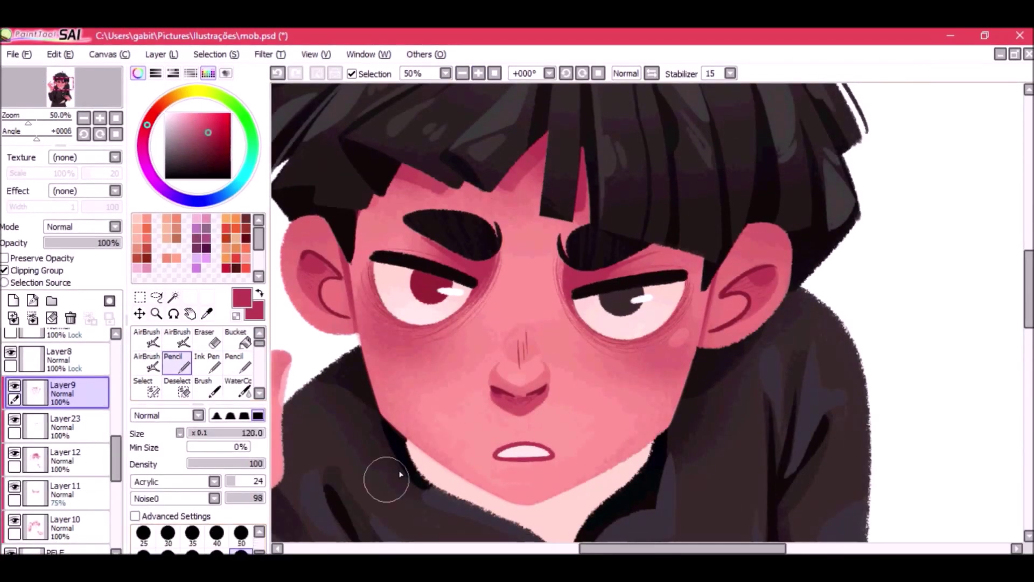
left_click(190, 115)
key("ctrl+z")
left_click_drag(518, 378, 526, 388)
double_click(478, 73)
key("ctrl+z")
Sample a light pink skin tone and brush it over the ear beside the grey-irised eye with the pencil at size 300.
mouse_move(704, 338)
left_mouse_down()
mouse_move(693, 347)
mouse_move(700, 340)
left_mouse_up()
left_click(143, 550)
triple_click(462, 73)
left_click(217, 549)
left_click_drag(591, 406, 636, 381)
key("ctrl+z")
left_click_drag(460, 260, 455, 269)
key("ctrl+z")
right_click(460, 305)
right_click(458, 345)
key("ctrl+z")
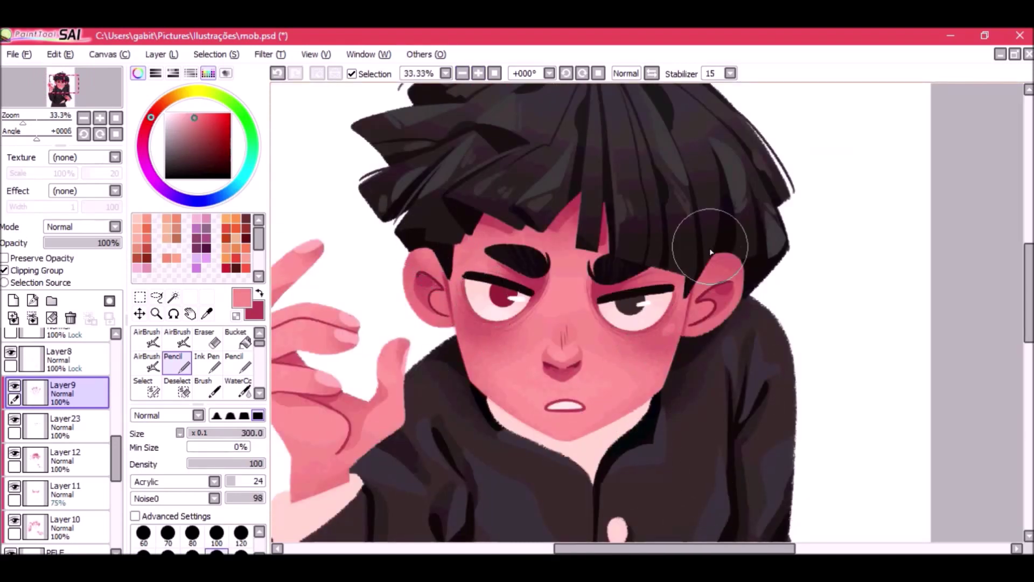
left_click_drag(710, 246, 736, 304)
triple_click(462, 73)
double_click(478, 73)
double_click(479, 73)
Blend sampled skin tones into the areas between the eyebrows and upper eyelids with the textured pencil.
right_click(458, 261)
mouse_move(458, 261)
left_mouse_down()
mouse_move(421, 246)
mouse_move(450, 270)
left_mouse_up()
right_click(429, 257)
right_click(455, 262)
right_click(669, 264)
left_click_drag(670, 264, 625, 269)
triple_click(462, 73)
left_click(462, 73)
left_click(478, 73)
triple_click(478, 73)
right_click(469, 263)
left_click_drag(452, 259, 393, 242)
Compare the face with Layer9 hidden and shown, and sample the nose's light pink for the size 25 airbrush.
triple_click(462, 73)
left_click(14, 386)
left_click(15, 386)
double_click(478, 73)
double_click(478, 73)
left_click(147, 339)
right_click(467, 389)
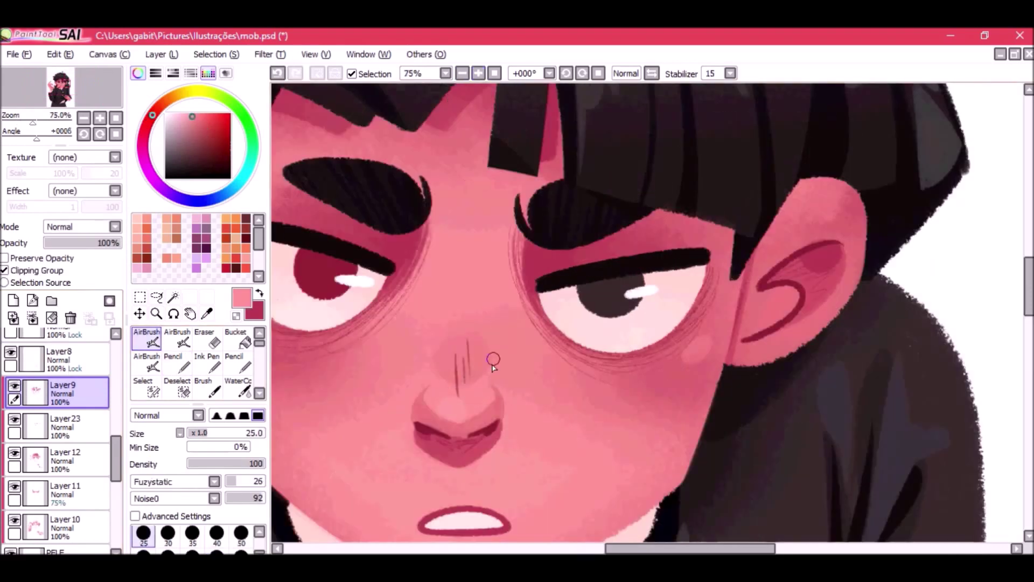
triple_click(462, 74)
left_click(495, 73)
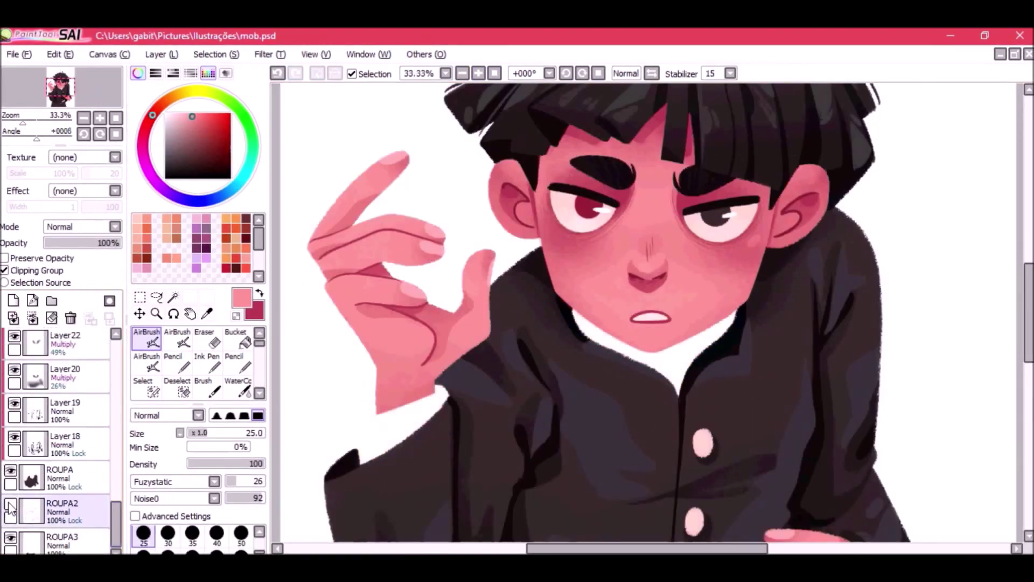
Paint a crimson chin shadow across the neck on a new layer above ROUPA2 and trim it with the eraser.
key("ctrl+z")
mouse_move(658, 351)
left_mouse_down()
mouse_move(701, 334)
mouse_move(630, 349)
left_mouse_up()
left_click(207, 340)
mouse_move(727, 317)
left_mouse_down()
mouse_move(665, 354)
mouse_move(636, 350)
left_mouse_up()
left_click(462, 74)
left_click(462, 73)
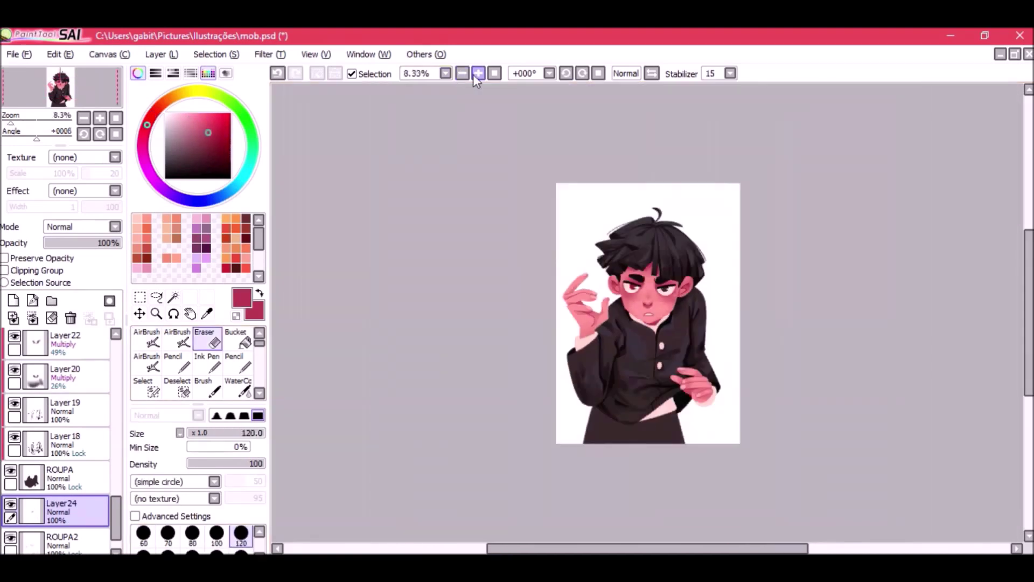
left_click(478, 73)
left_click(478, 73)
Refine the edge of the chin shadow on the neck with the airbrush at size 50.
left_click(148, 339)
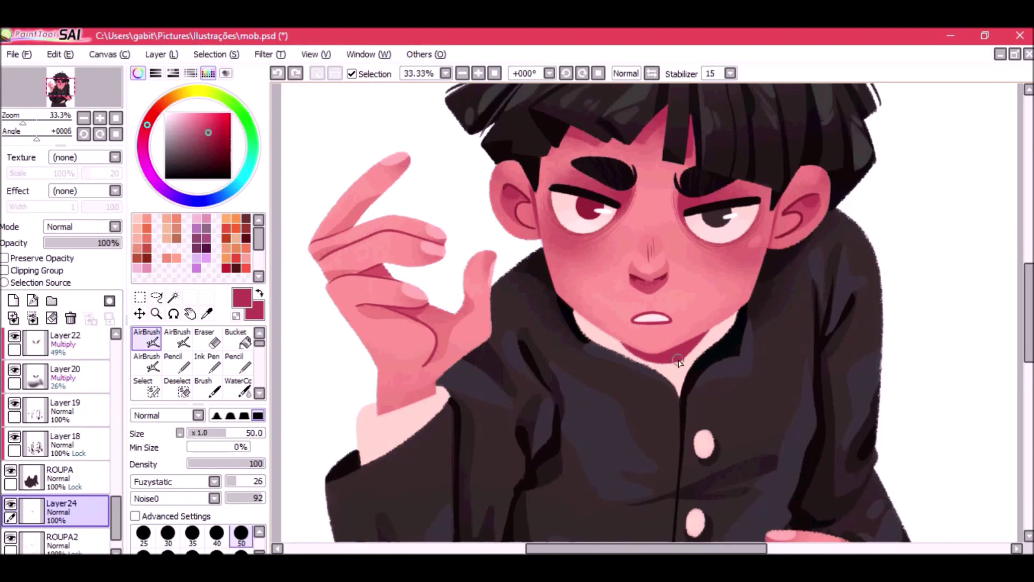
left_click(582, 73)
left_click_drag(595, 295, 621, 278)
left_click(598, 73)
left_click(462, 74)
left_click(462, 74)
left_click(478, 74)
Select the ROUPA2 layer, mix a darker pink and paint a shadow across the shirt cuff of the raised hand.
left_click(62, 538)
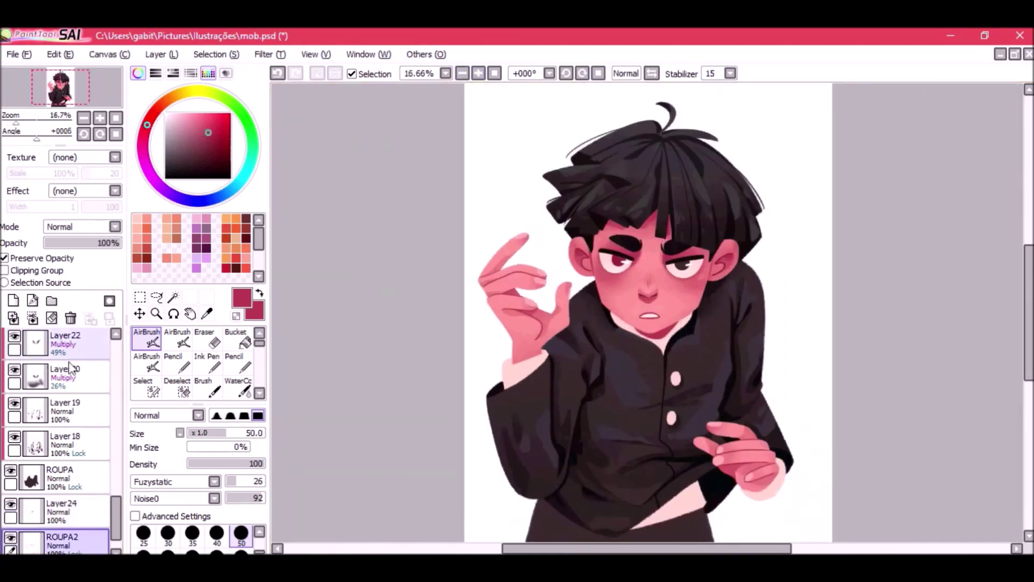
left_click(479, 73)
right_click(391, 428)
mouse_move(115, 503)
left_mouse_down()
mouse_move(114, 374)
mouse_move(115, 511)
left_mouse_up()
left_click(186, 117)
left_click(153, 115)
mouse_move(444, 390)
left_mouse_down()
mouse_move(428, 403)
mouse_move(430, 421)
mouse_move(356, 412)
mouse_move(417, 413)
mouse_move(389, 413)
left_mouse_up()
Refine the raised hand's cuff shadow with pale pinks sampled from the cuff, undoing the unwanted strokes.
right_click(395, 398)
key("ctrl+z")
right_click(395, 414)
right_click(433, 405)
key("ctrl+z")
right_click(387, 419)
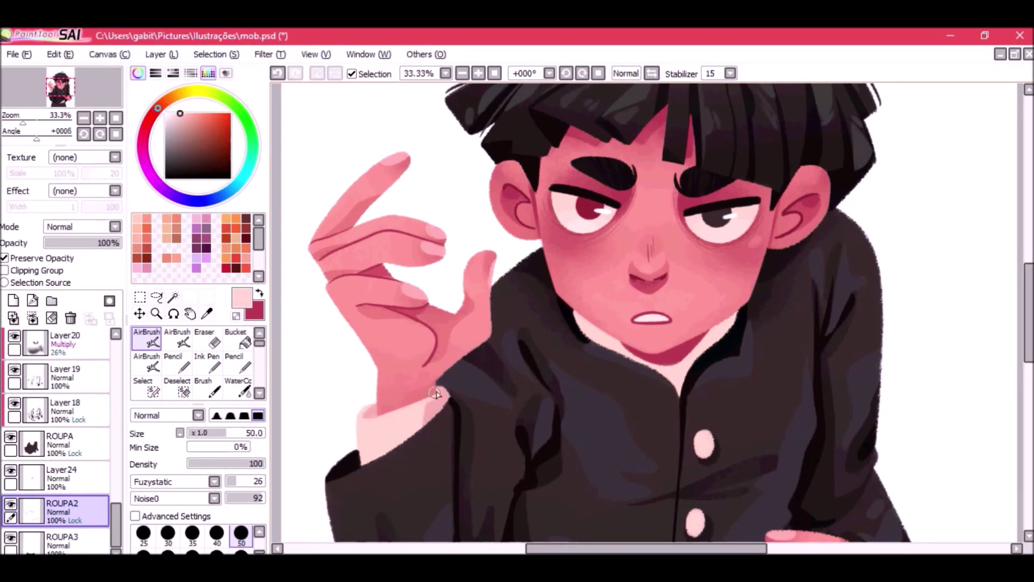
right_click(442, 404)
Paint pink shading onto the strip of shirt showing under the jacket hem.
mouse_move(612, 312)
left_mouse_down()
mouse_move(434, 311)
mouse_move(572, 525)
left_mouse_up()
left_click(462, 74)
left_click_drag(646, 485, 517, 157)
left_click_drag(563, 404, 490, 448)
left_click_drag(543, 434, 520, 448)
left_click_drag(565, 273, 640, 334)
Mix a deeper pink and build up the shadows on the shirt below the hem and the lowered hand's cuff.
left_click(189, 125)
left_click(151, 117)
left_click_drag(400, 283, 382, 325)
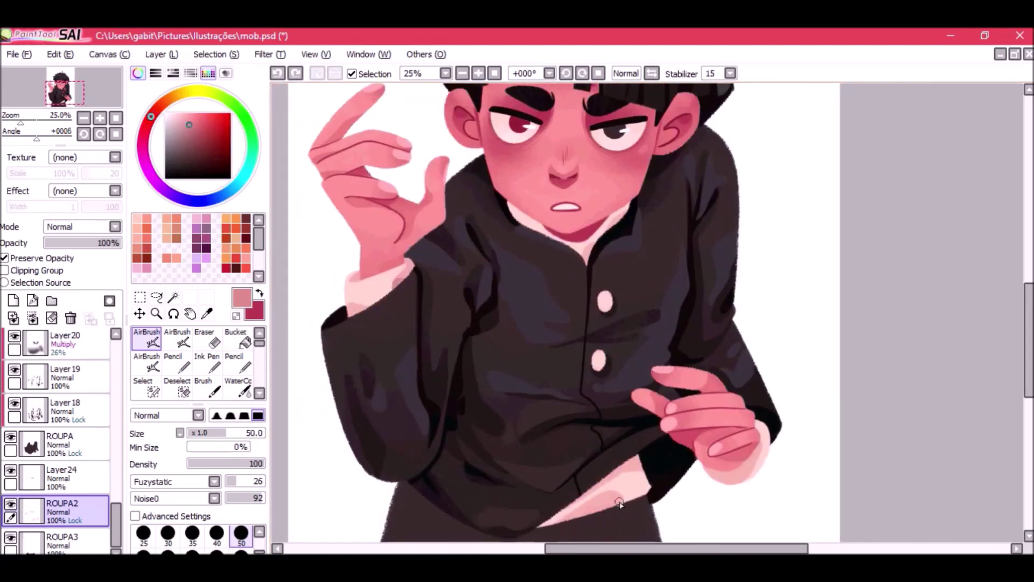
left_click_drag(655, 275, 664, 327)
left_click_drag(635, 258, 614, 285)
right_click(621, 277)
right_click(634, 269)
right_click(619, 279)
Touch up the shading on the lowered hand's shirt cuff with pinks sampled from the shirt, undoing the unwanted strokes.
left_click(462, 73)
left_click(146, 362)
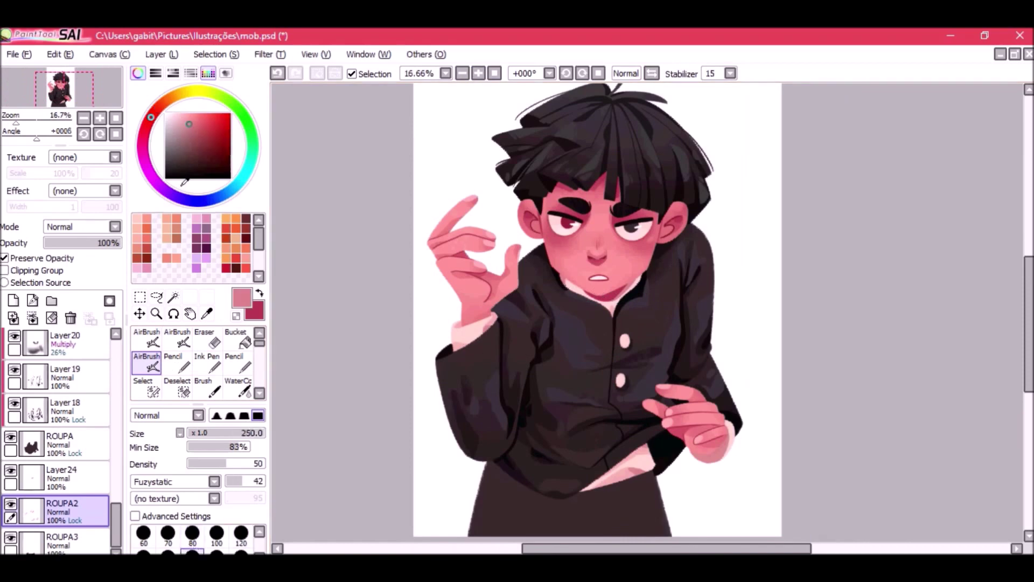
right_click(735, 438)
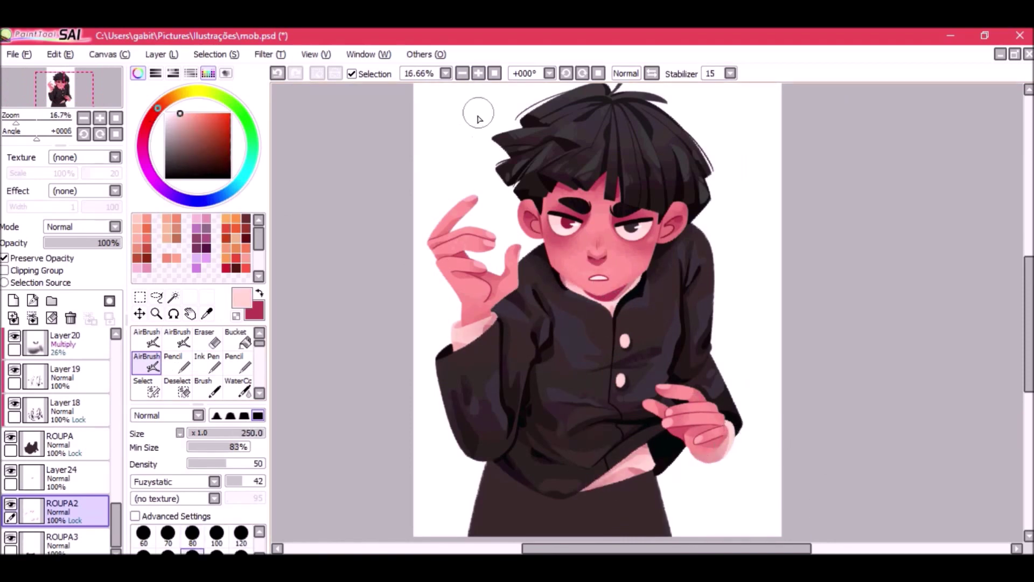
left_click(478, 74)
left_click_drag(620, 430, 643, 343)
left_click(147, 337)
right_click(649, 462)
key("ctrl+z")
key("ctrl+z")
left_click_drag(753, 446, 775, 438)
left_click(495, 74)
Add a clipped layer above ROUPA3 and airbrush a soft black shadow at size 500 on the trousers below the jacket.
left_click(70, 540)
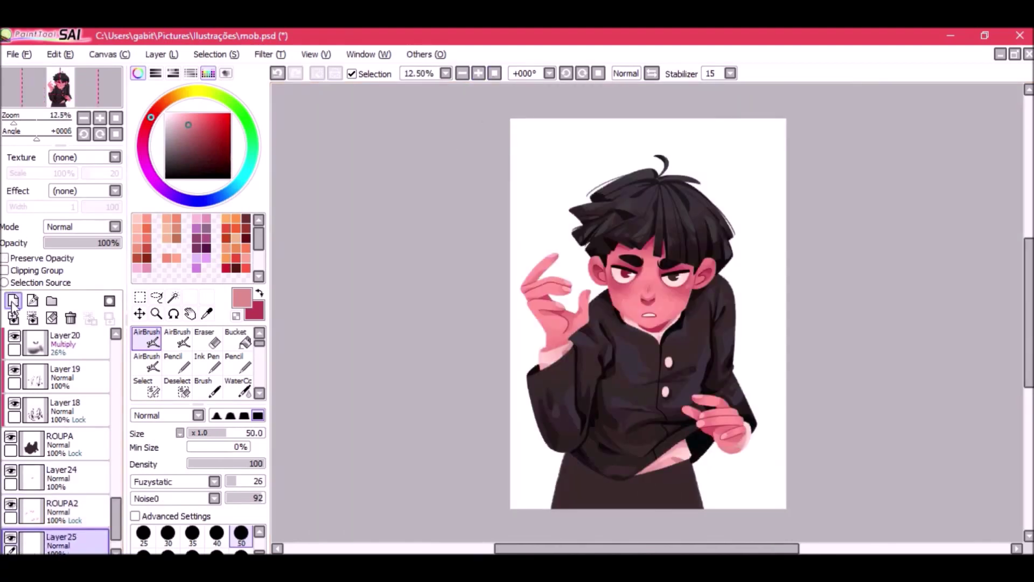
left_click(13, 301)
left_click(5, 271)
left_click(478, 73)
left_click_drag(646, 458, 577, 293)
left_click(147, 362)
mouse_move(622, 338)
left_mouse_down()
mouse_move(542, 357)
mouse_move(469, 342)
left_mouse_up()
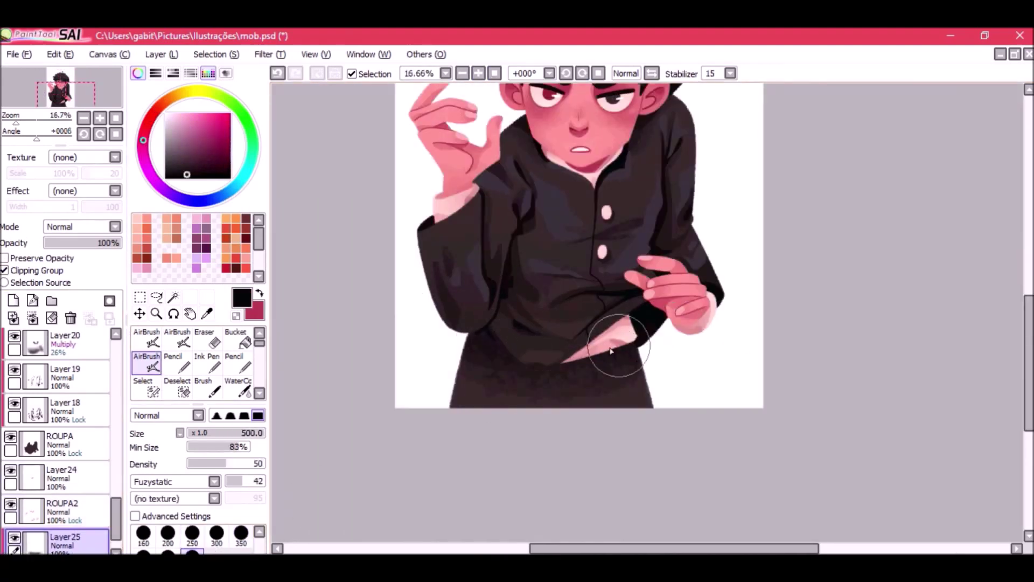
Add a second clipped layer over the trousers and paint dark folds with the AirBrush at size 80, plus soft black shading.
left_click_drag(666, 357, 669, 434)
left_click(146, 338)
left_click(13, 302)
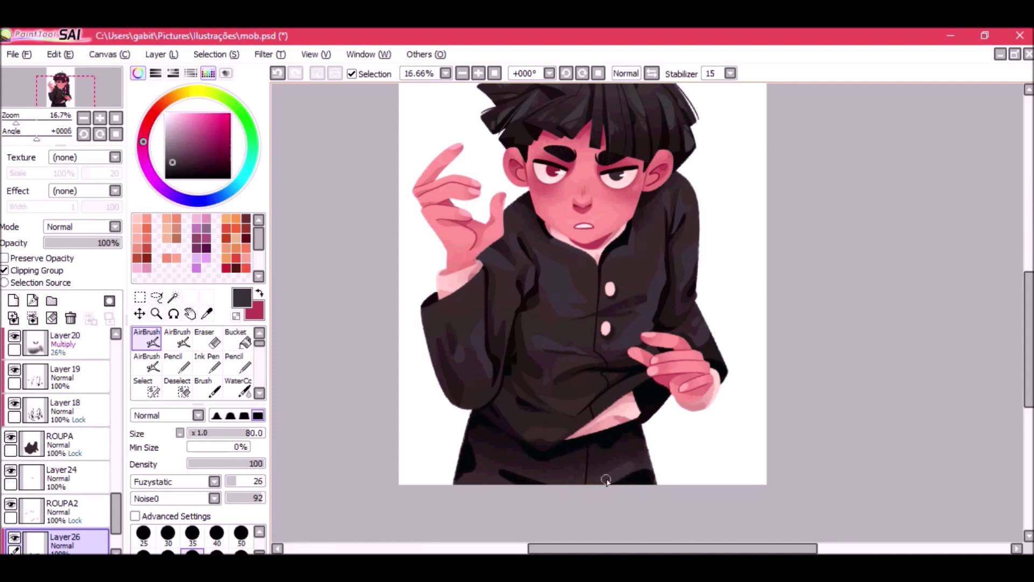
left_click_drag(609, 472, 594, 474)
left_click_drag(580, 469, 553, 474)
left_click_drag(483, 448, 512, 465)
left_click(463, 74)
left_click(146, 362)
left_click(563, 449, "alt")
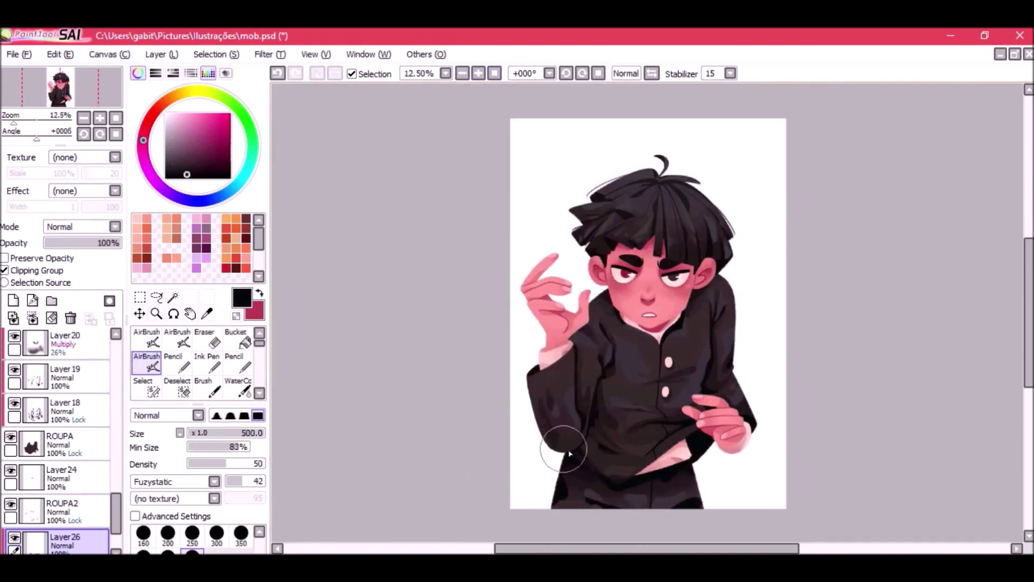
Merge the clipped trouser shading layers down into ROUPA3.
left_click(59, 505)
left_click(33, 318)
left_click(59, 473)
left_click(33, 318)
Merge the clipped jacket shading layers, Layer18 through Layer22, down into ROUPA.
left_click_drag(116, 524, 115, 508)
left_click(53, 383)
left_click(33, 318)
left_click(47, 353)
left_click(33, 318)
left_click(47, 405)
left_click(33, 318)
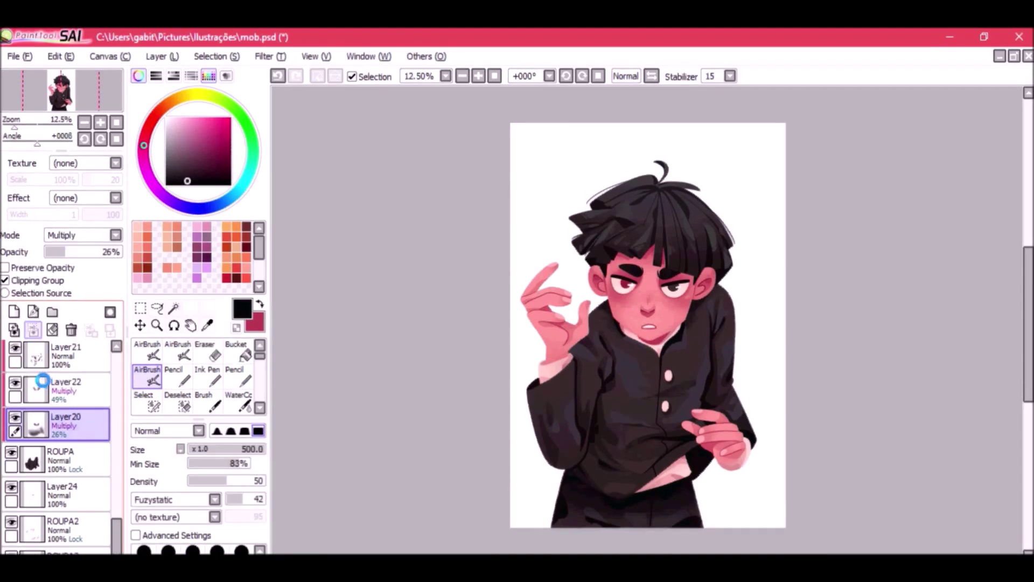
left_click(43, 382)
left_click(33, 319)
left_click(55, 347)
left_click(33, 319)
scroll(108, 454, "up", 3)
scroll(528, 393, "up", 1)
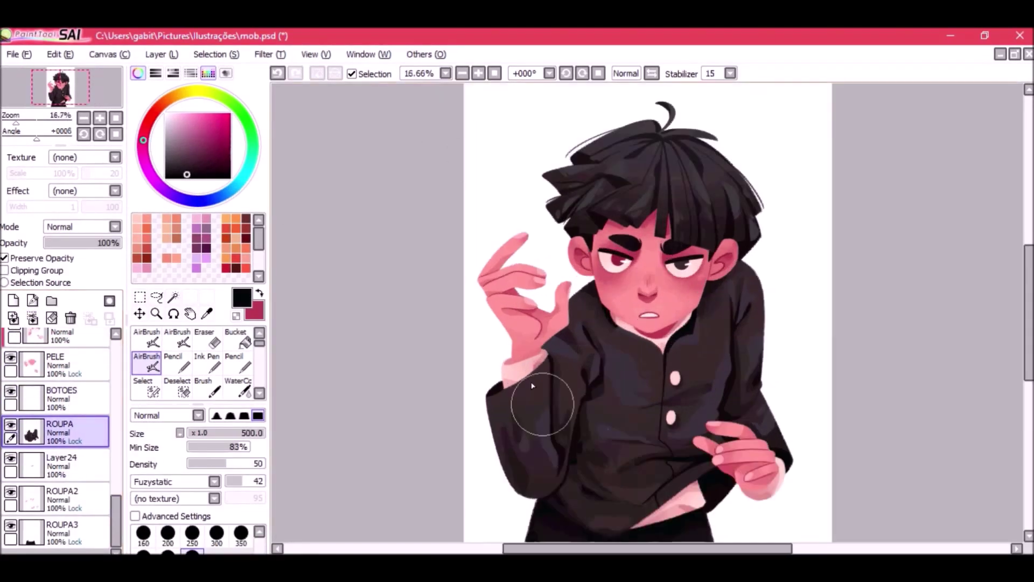
scroll(600, 162, "down", 1)
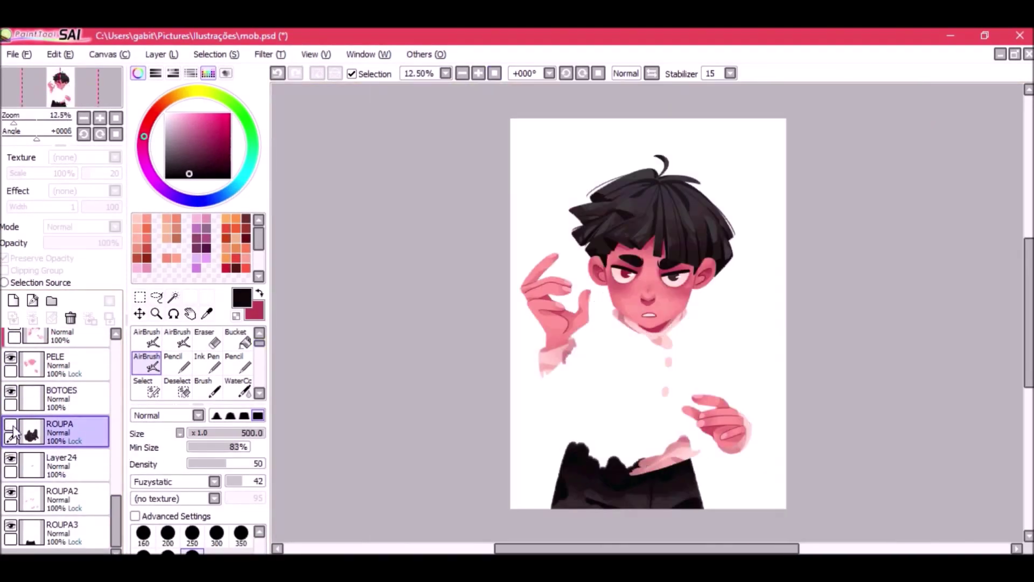
Select the BOTOES layer, preserve its opacity and paint pink shading on the two jacket buttons.
left_click(59, 399)
left_click(476, 73)
left_click(477, 73)
left_click(476, 74)
left_click(146, 338)
left_click(49, 258)
right_click(560, 490)
left_click_drag(551, 222, 559, 239)
left_click_drag(537, 300, 546, 313)
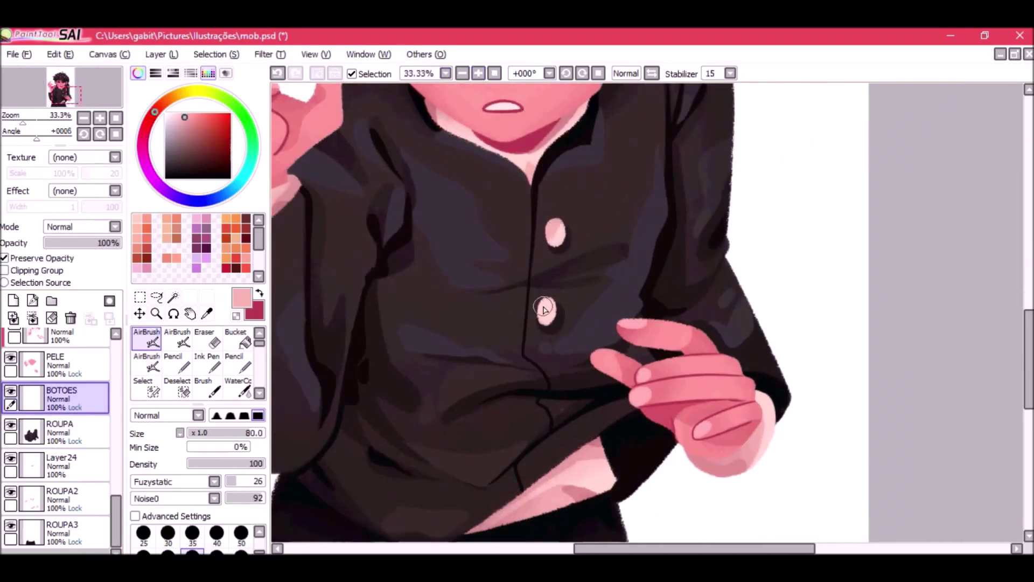
left_click(494, 73)
Merge the clipped skin shading layers, including Layer9 and Layer23, down into PELE.
scroll(76, 390, "up", 3)
left_click(65, 415)
left_click(32, 318)
left_click_drag(117, 487, 116, 479)
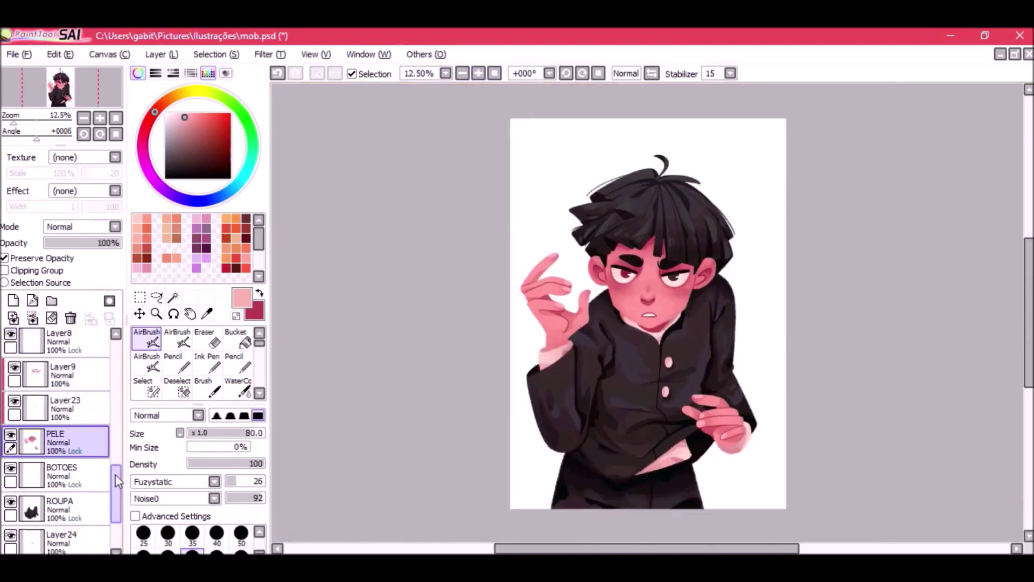
left_click(65, 373)
left_click(32, 319)
double_click(64, 360)
left_click(668, 227)
left_click(65, 372)
left_click(32, 318)
Merge the face detail layers Layer6 and Layer8 down, leaving PELE directly below CABELO.
left_click(65, 343)
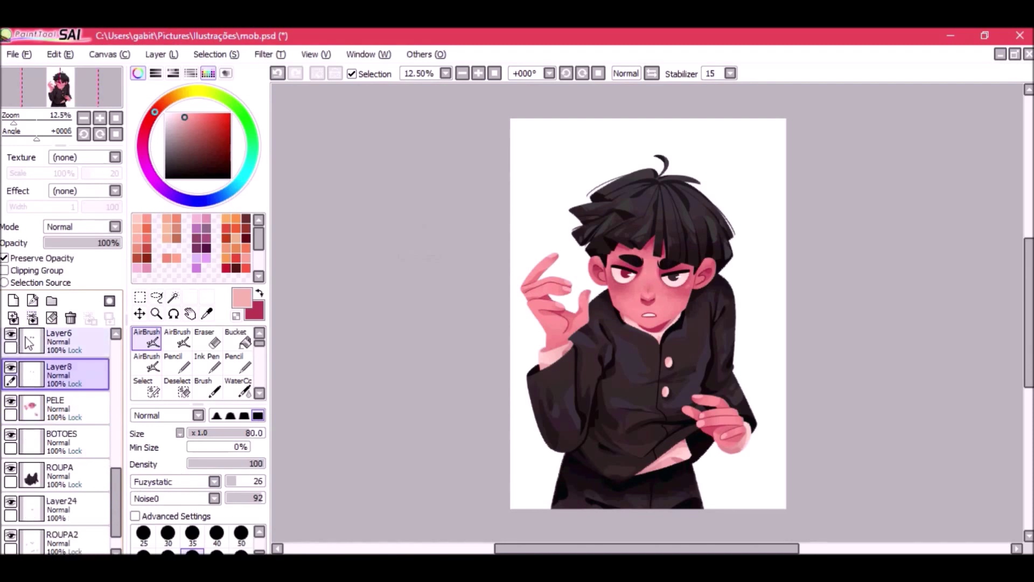
left_click(32, 318)
left_click(65, 373)
left_click(32, 319)
left_click(65, 345)
left_click(33, 318)
Draw thin pink crease lines above the eyes on the PELE layer with the Pencil at size 7.
scroll(674, 269, "up", 5)
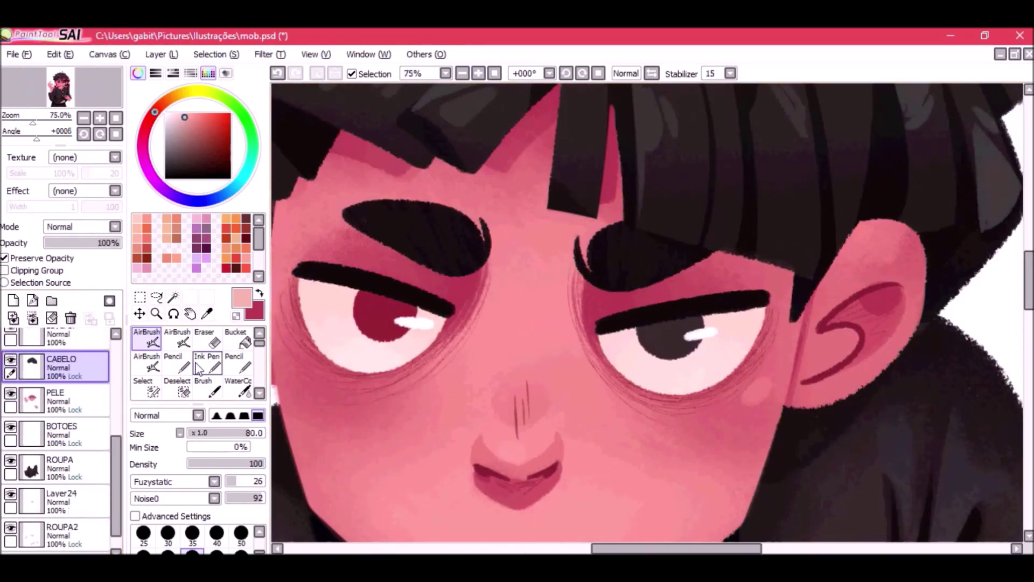
left_click(173, 366)
left_click(65, 399)
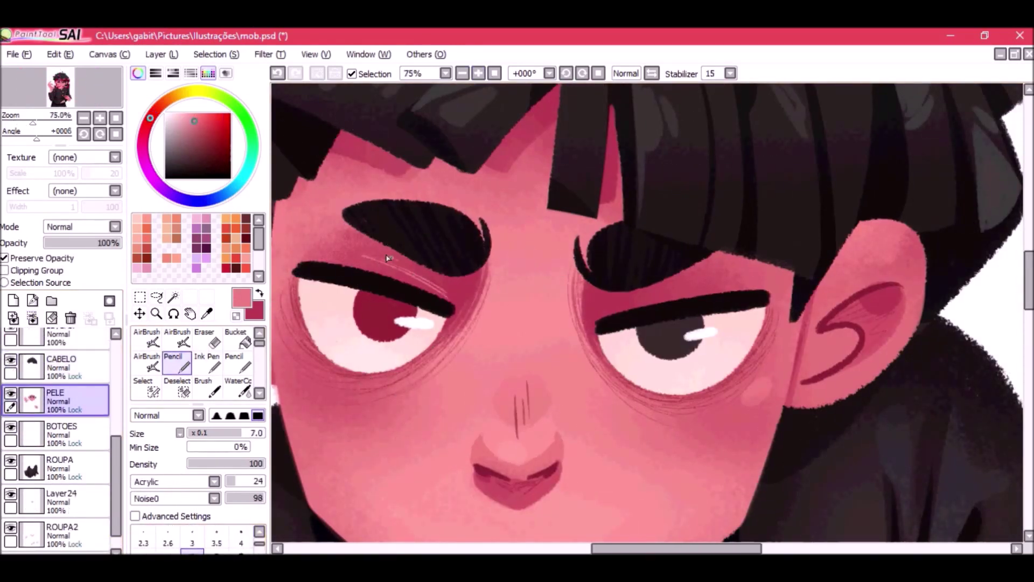
scroll(673, 304, "down", 6)
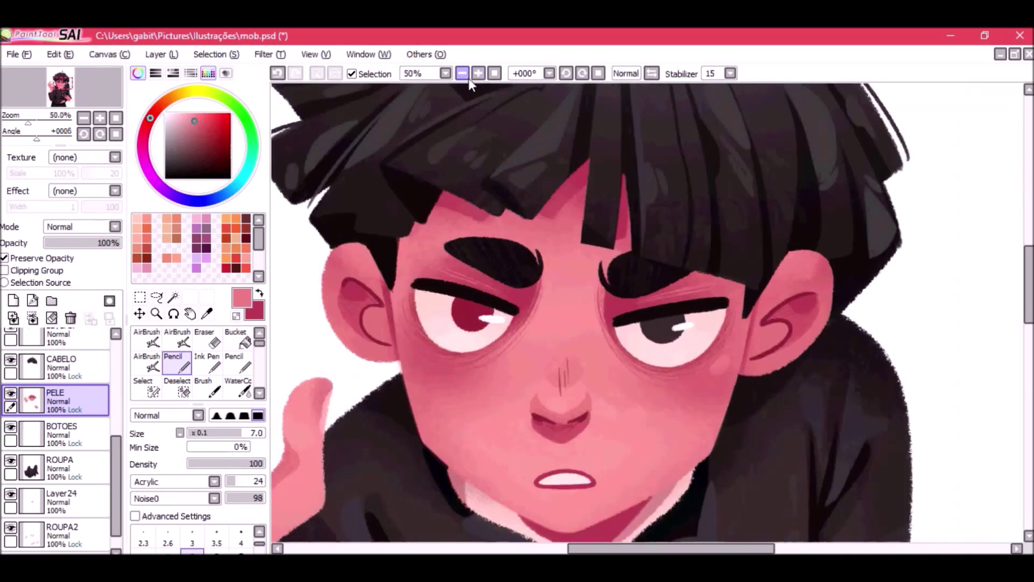
left_click(31, 369)
left_click(13, 301)
key("ctrl+z")
left_click(10, 370)
left_click(11, 370)
Show the ESBOCO, CORES BASE 2 and CORES BASE 3 layers and save the file.
scroll(65, 387, "up", 3)
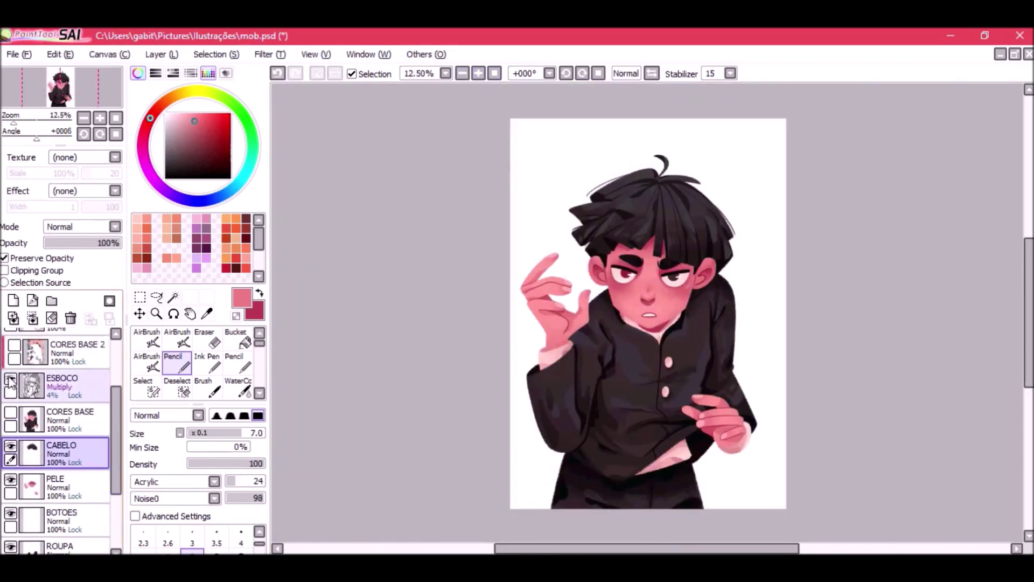
left_click(64, 431)
left_click(10, 425)
left_click(15, 392)
left_click(65, 398)
left_click(11, 358)
left_click(49, 368)
scroll(72, 372, "up", 2)
scroll(73, 375, "down", 2)
key("ctrl+s")
Sample the teal of the smoke swirls and toggle CORES BASE 2 and CORES BASE 3 to check what each contains.
left_click(478, 73)
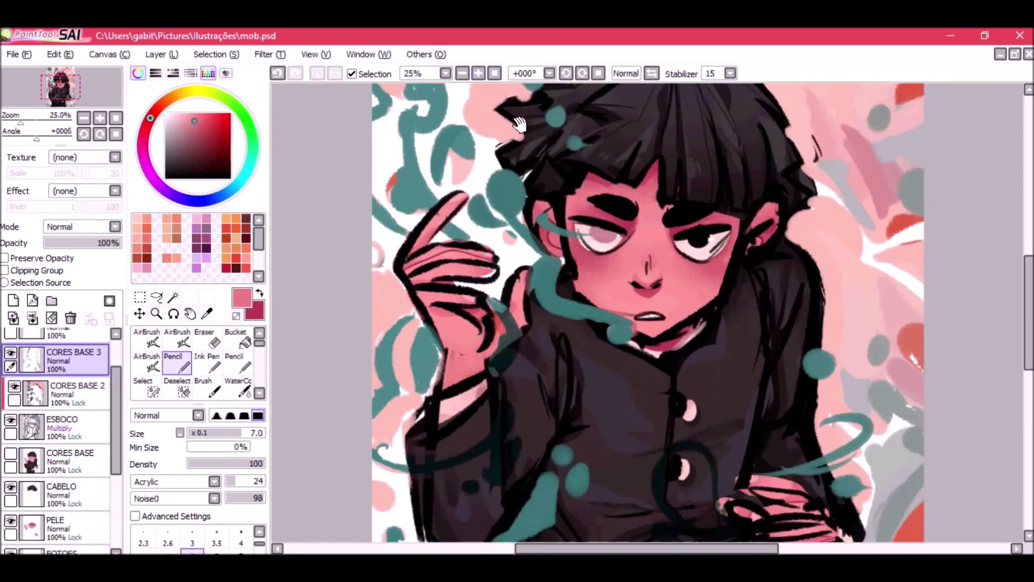
left_click_drag(517, 191, 495, 252)
right_click(484, 244)
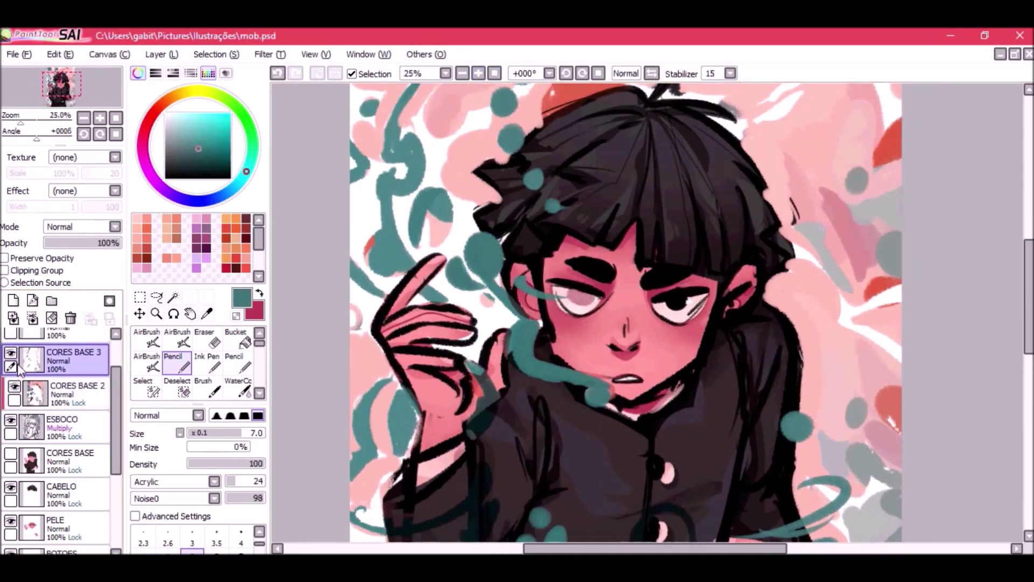
left_click(15, 386)
left_click(11, 354)
left_click(11, 354)
left_click(15, 386)
left_click(10, 353)
left_click(10, 353)
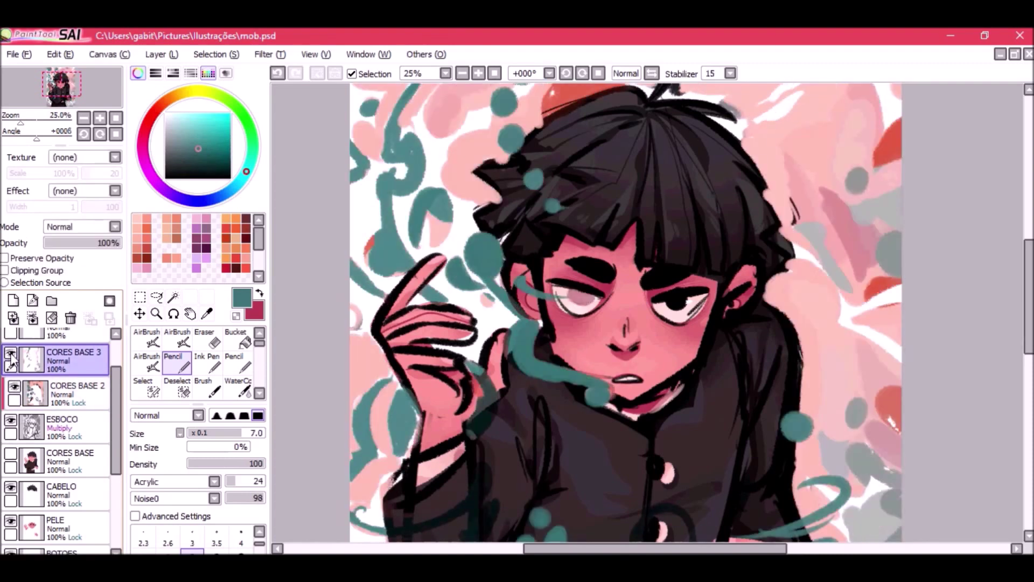
Lower the opacity of ESBOCO to 14% and of CORES BASE 3 to 48%.
left_click(11, 420)
left_click(11, 419)
left_click(70, 425)
mouse_move(110, 242)
left_mouse_down()
mouse_move(55, 243)
mouse_move(84, 246)
left_mouse_up()
left_click(70, 359)
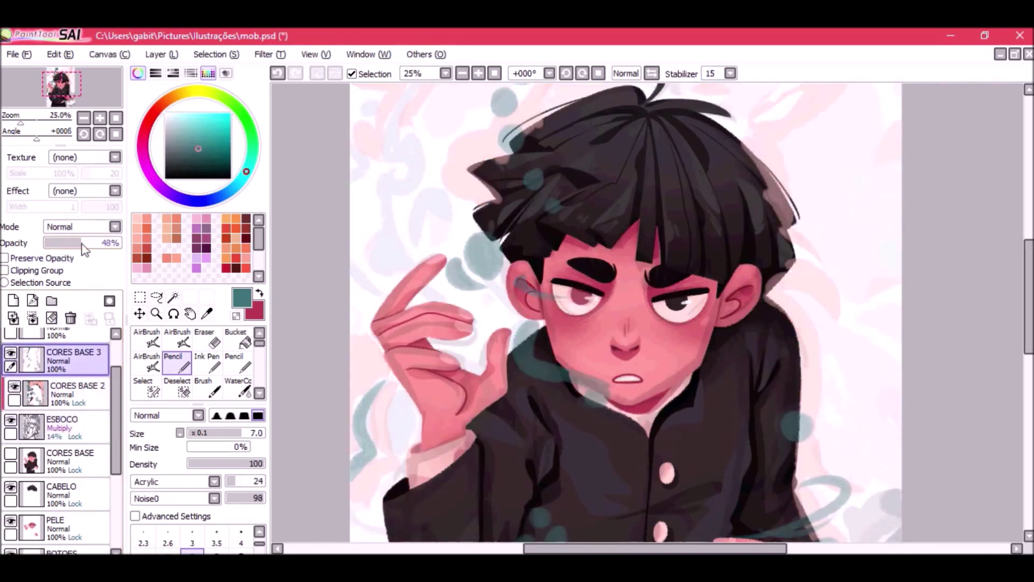
Create a new layer for the smoke and place it between CORES BASE and CABELO.
left_click(463, 74)
left_click(462, 73)
left_click(463, 74)
scroll(631, 331, "up", 4)
left_click(70, 461)
left_click(13, 301)
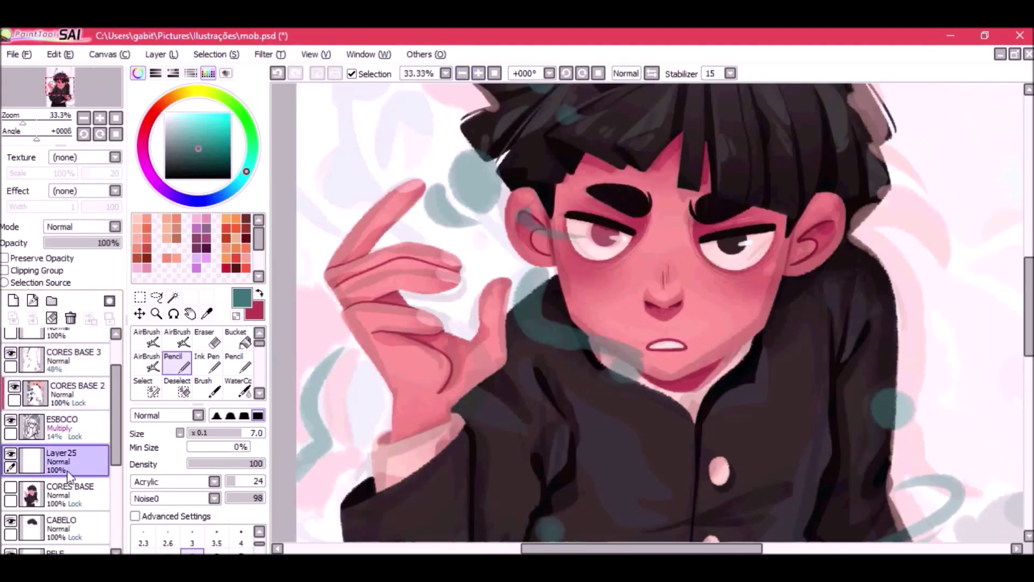
left_click_drag(66, 469, 81, 494)
key("bracketright")
key("bracketright")
key("bracketright")
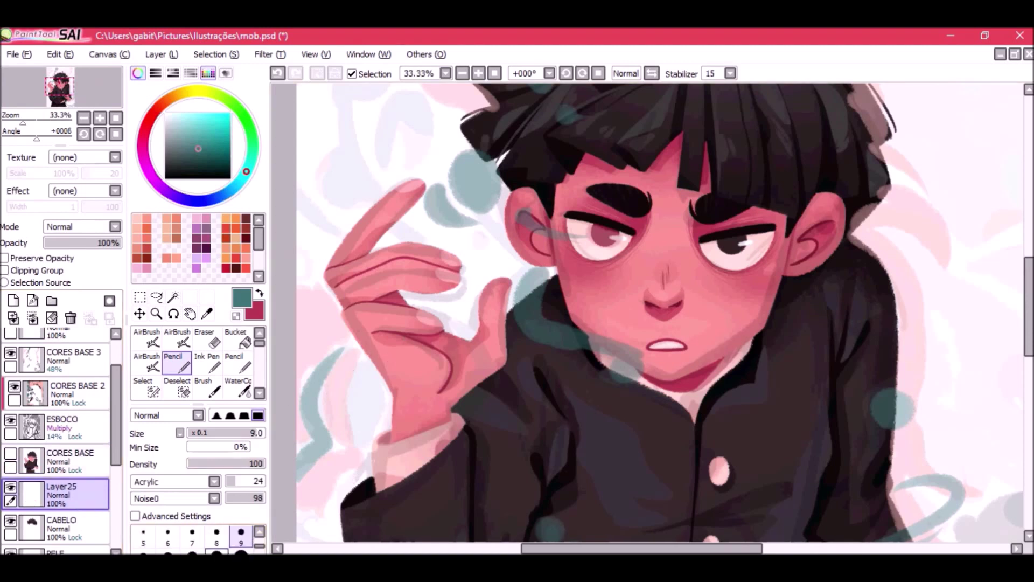
left_click_drag(462, 310, 421, 371)
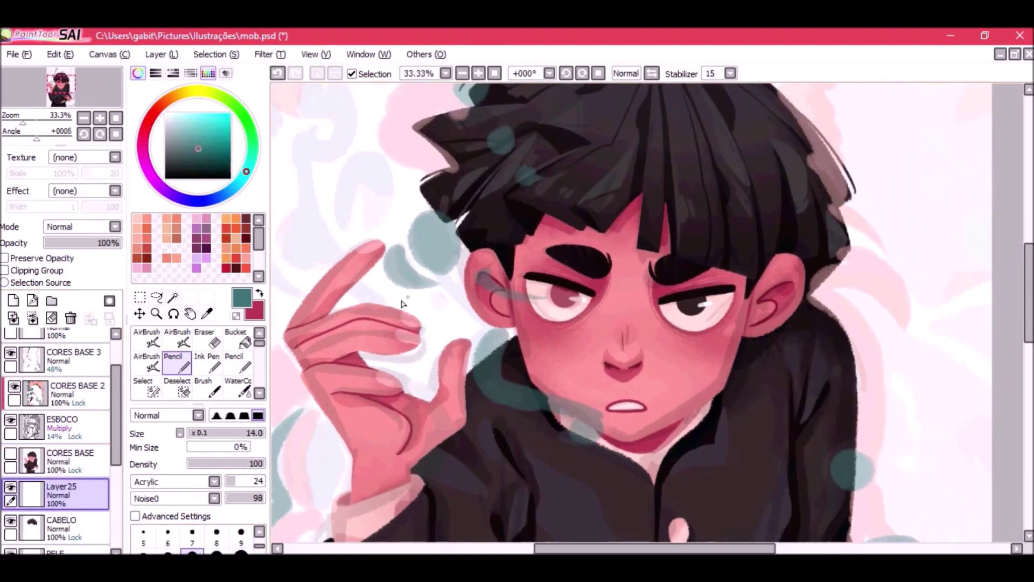
left_click_drag(499, 353, 495, 272)
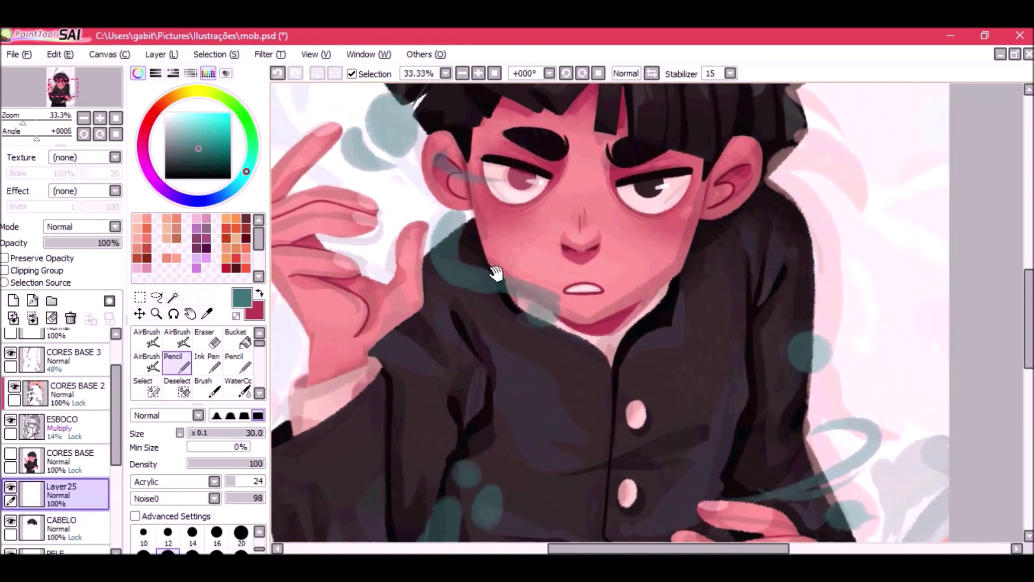
key("ctrl+z")
Compare the ESBOCO, CORES BASE 3 and CORES BASE 2 reference layers by toggling their visibility.
left_click(11, 420)
left_click(11, 421)
left_click(11, 354)
left_click(11, 354)
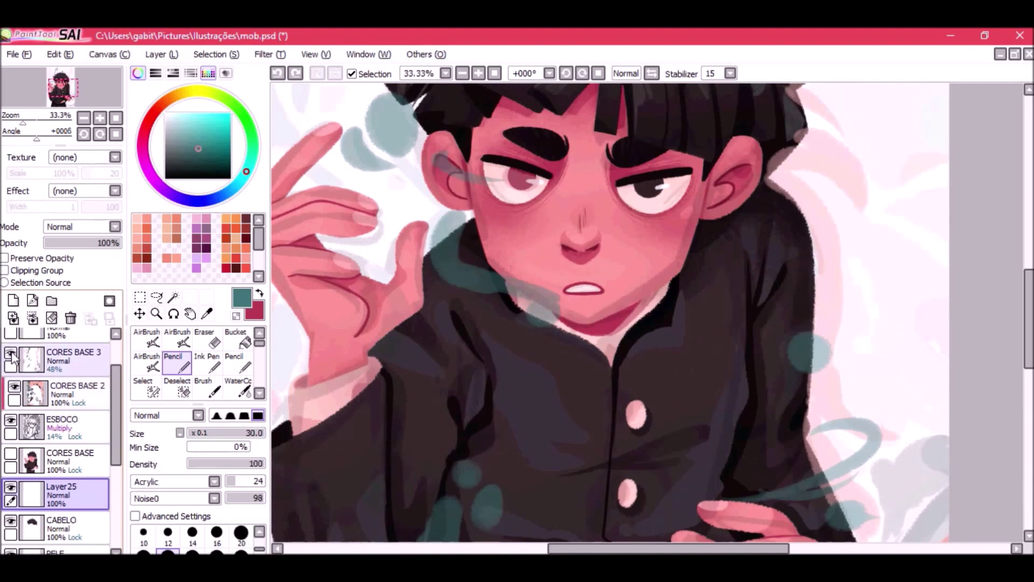
left_click(12, 354)
left_click(22, 358)
left_click(12, 353)
left_click(14, 386)
left_click(14, 386)
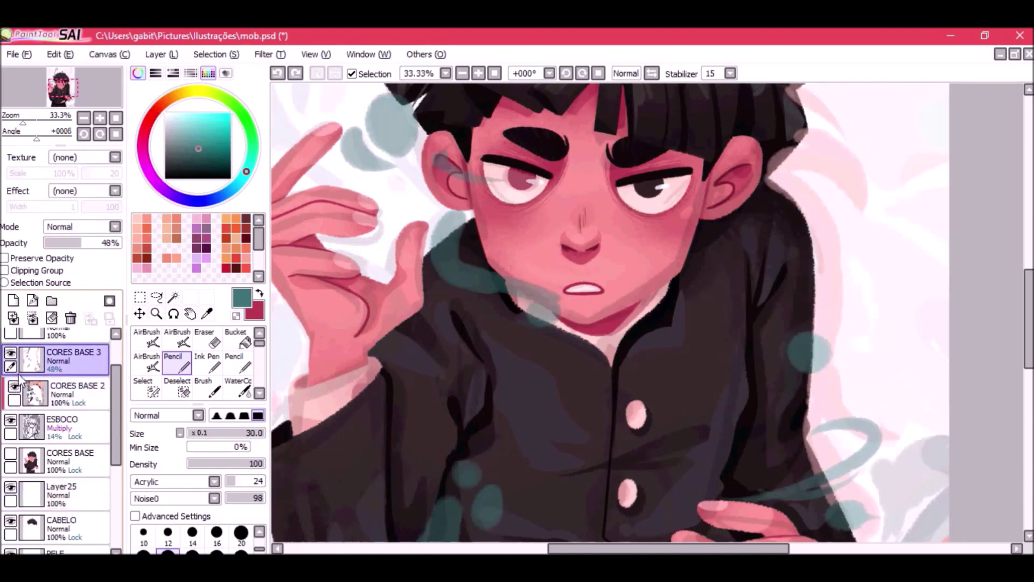
left_click(12, 354)
left_click(11, 354)
Lower CORES BASE 3 to 24% opacity and outline a teal smoke swirl beside the mouth on Layer25 with the size 40 Pencil.
left_click_drag(349, 342, 342, 380)
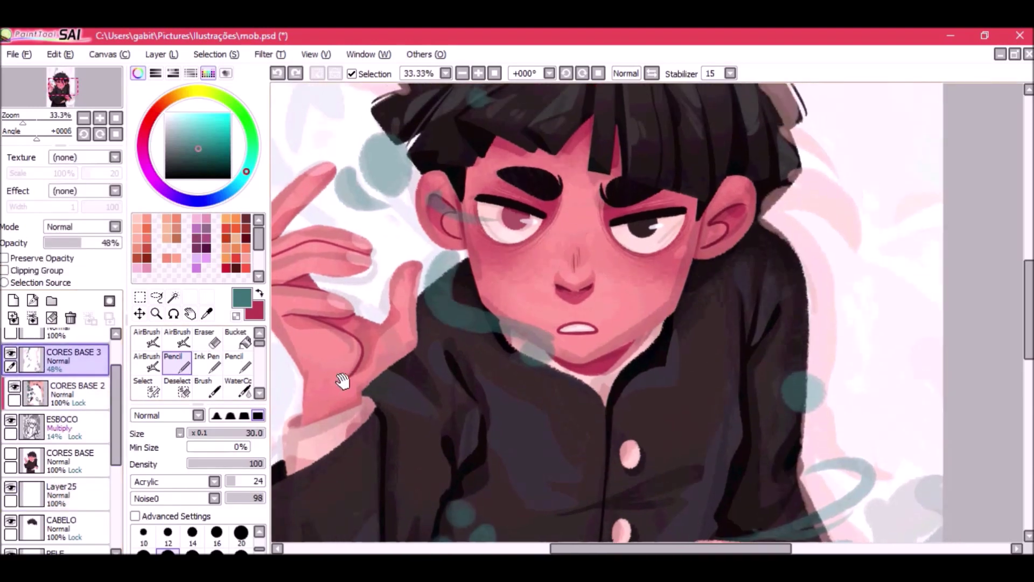
left_click_drag(76, 246, 63, 245)
left_click(59, 492)
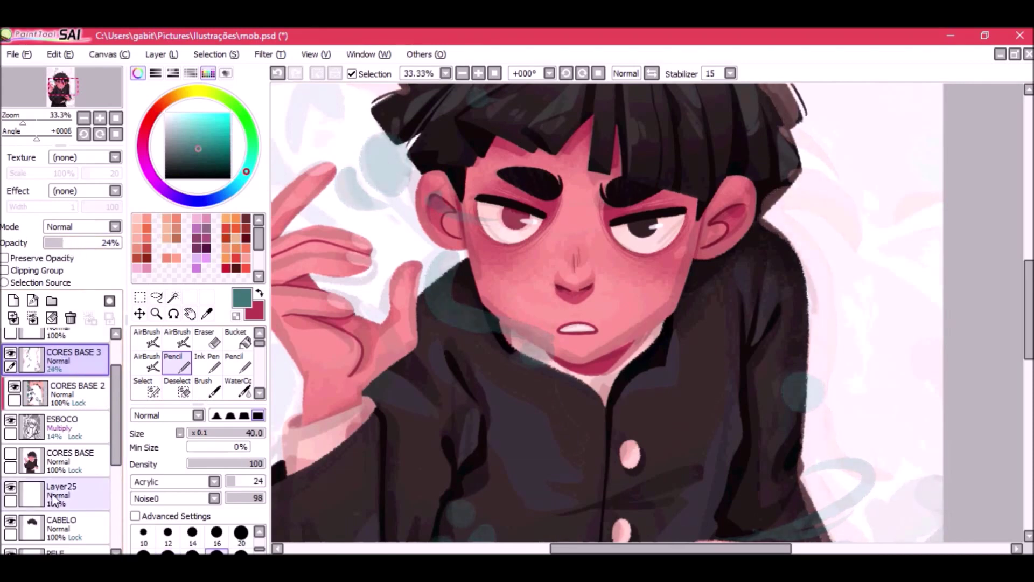
key("bracketright")
key("bracketright")
left_click_drag(553, 331, 460, 282)
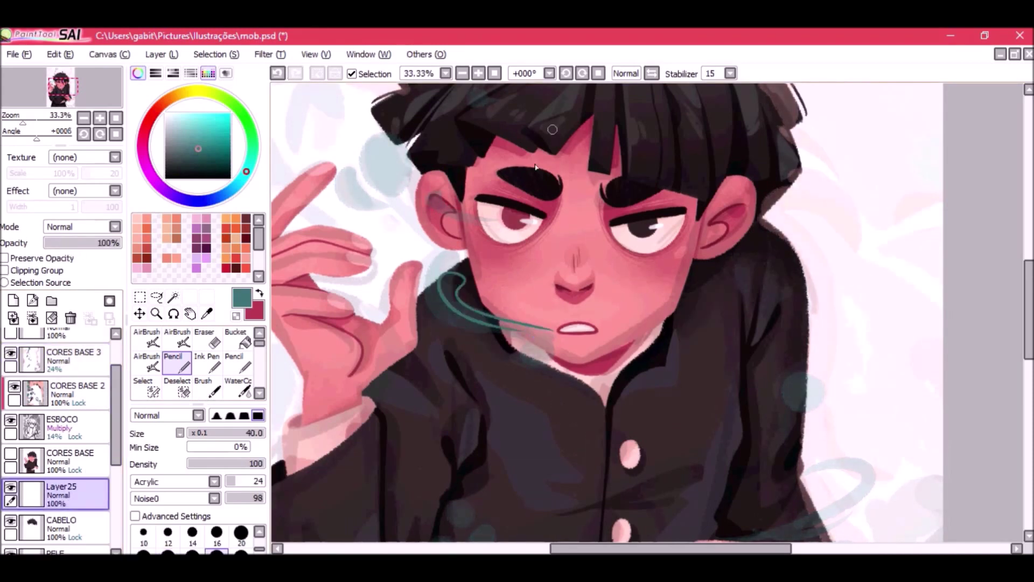
Rotate the canvas to 33° and redraw the teal swirl's outline from the mouth past the cheek, undoing the unwanted strokes.
left_click(583, 74)
left_click(583, 74)
left_click(583, 75)
left_click(478, 74)
left_click_drag(449, 117, 481, 192)
key("ctrl+z")
key("ctrl+z")
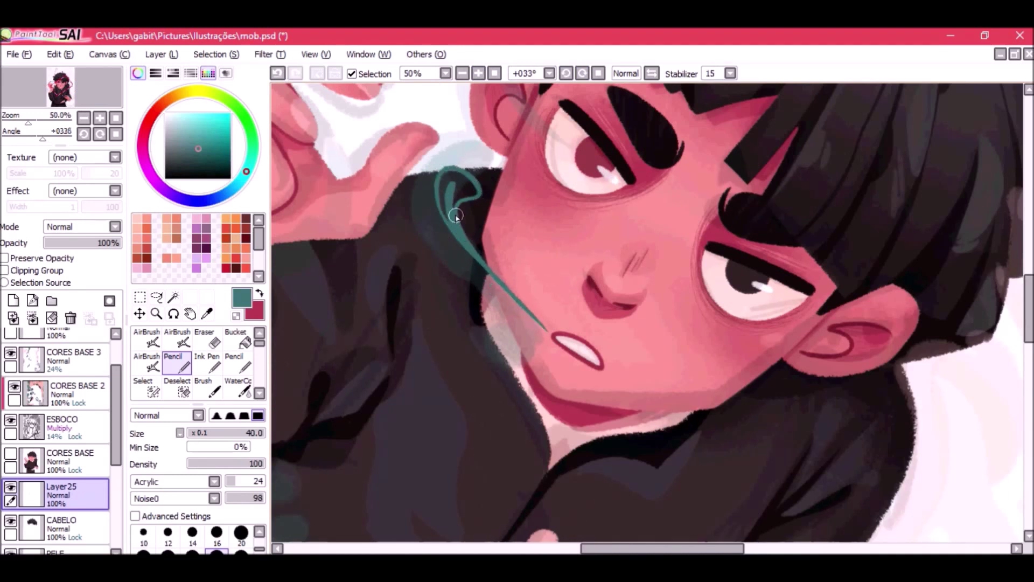
Fill in the swirl with teal and hide the CORES BASE 3, CORES BASE 2 and ESBOCO layers.
left_click(10, 352)
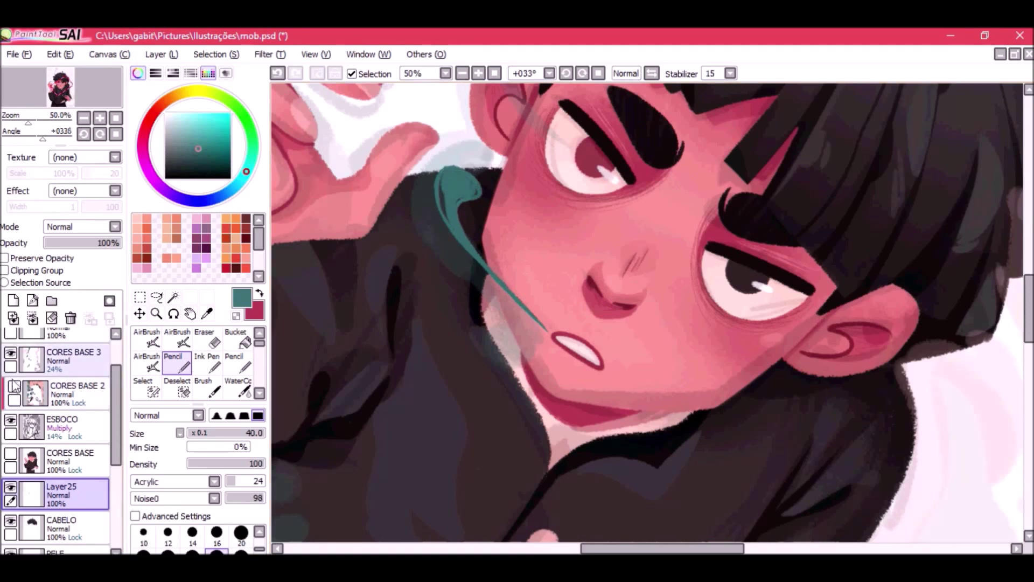
left_click(14, 387)
left_click(11, 419)
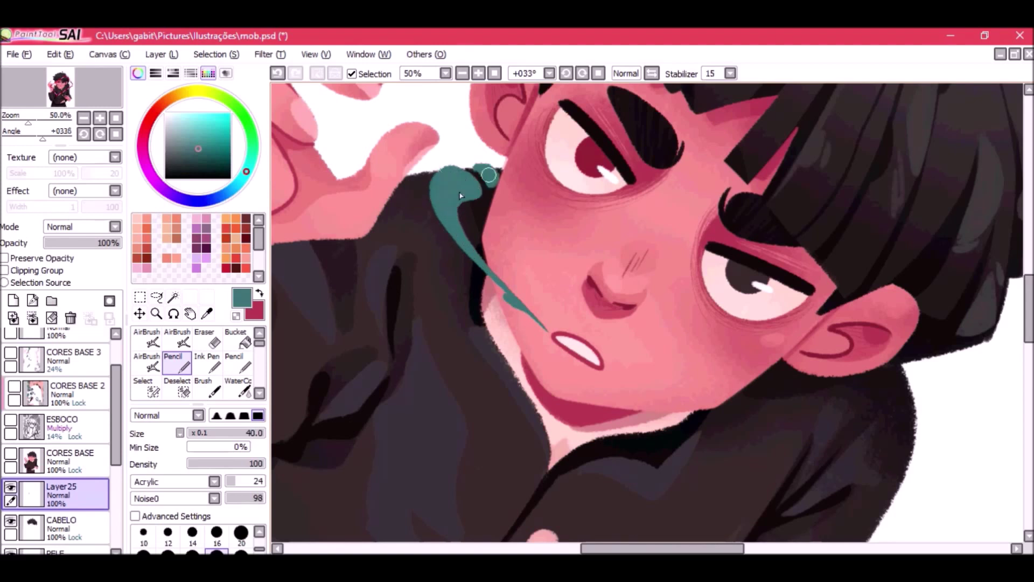
Add a rounded lobe behind the swirl and a small teal droplet on the cheek with the size 14 AirBrush, resetting the canvas rotation.
left_click(146, 339)
left_click(143, 533)
left_click(259, 532)
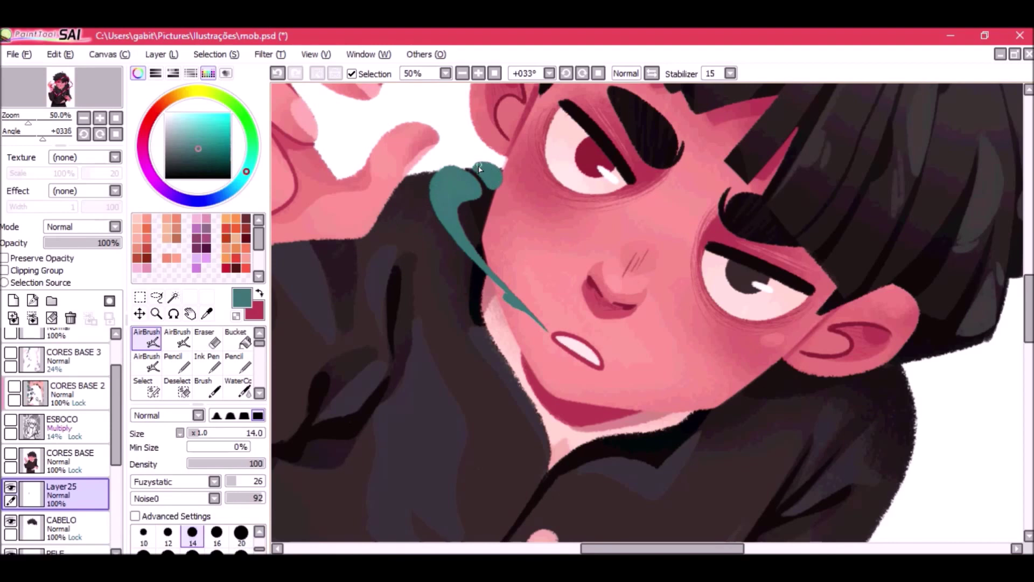
left_click(464, 73)
left_click(465, 73)
left_click(465, 73)
left_click(477, 74)
left_click(478, 73)
left_click(478, 73)
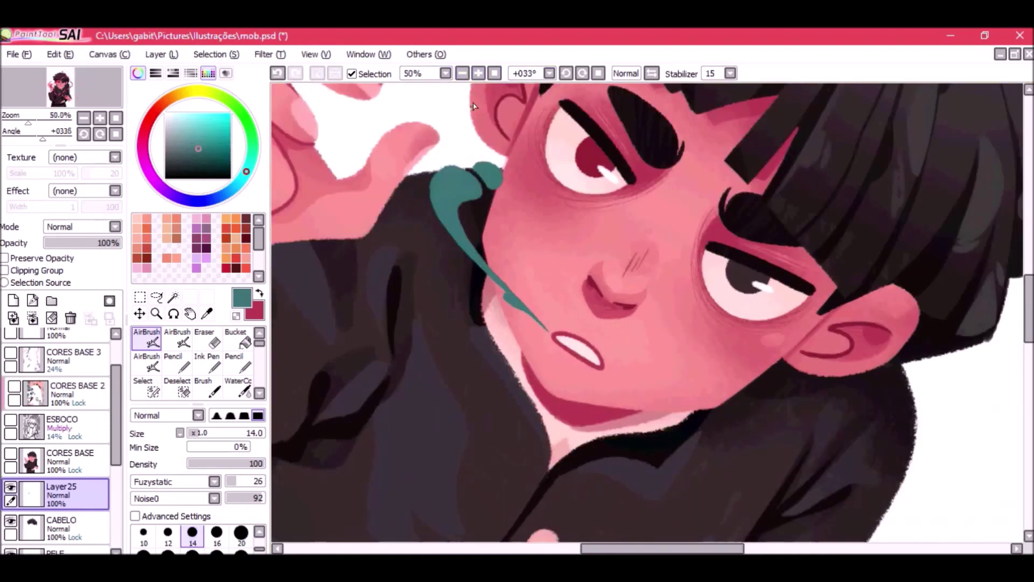
left_click(600, 74)
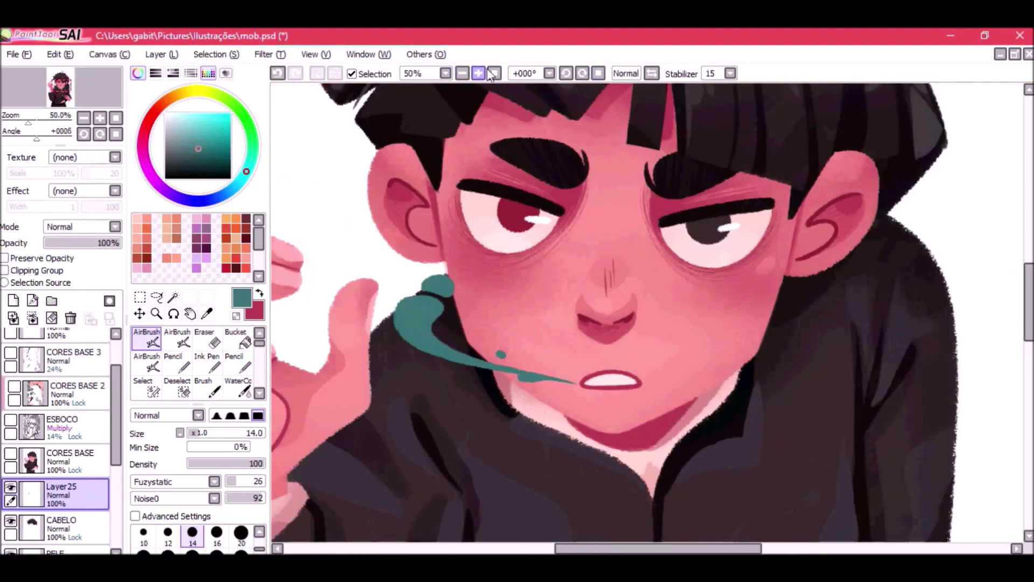
Replace the cheek droplet with a small teal drop inside the curve of the swirl beside the mouth.
left_click(463, 73)
left_click(463, 74)
left_click(463, 74)
left_click(478, 74)
left_click(477, 75)
left_click(477, 74)
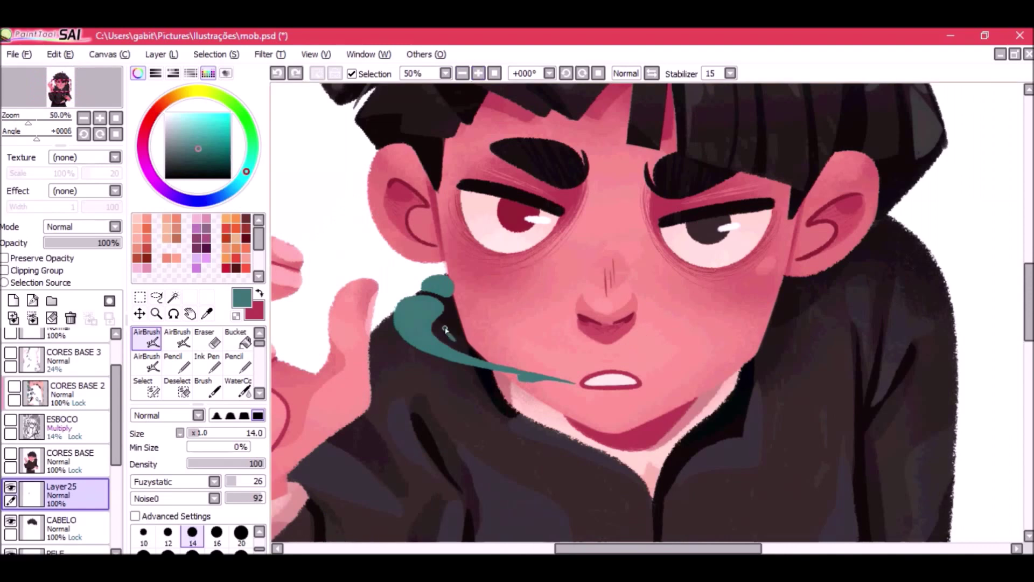
left_click(463, 74)
left_click(463, 74)
left_click(477, 74)
Show the ESBOCO, CORES BASE 2 and CORES BASE 3 layers as a painting guide.
left_click(10, 423)
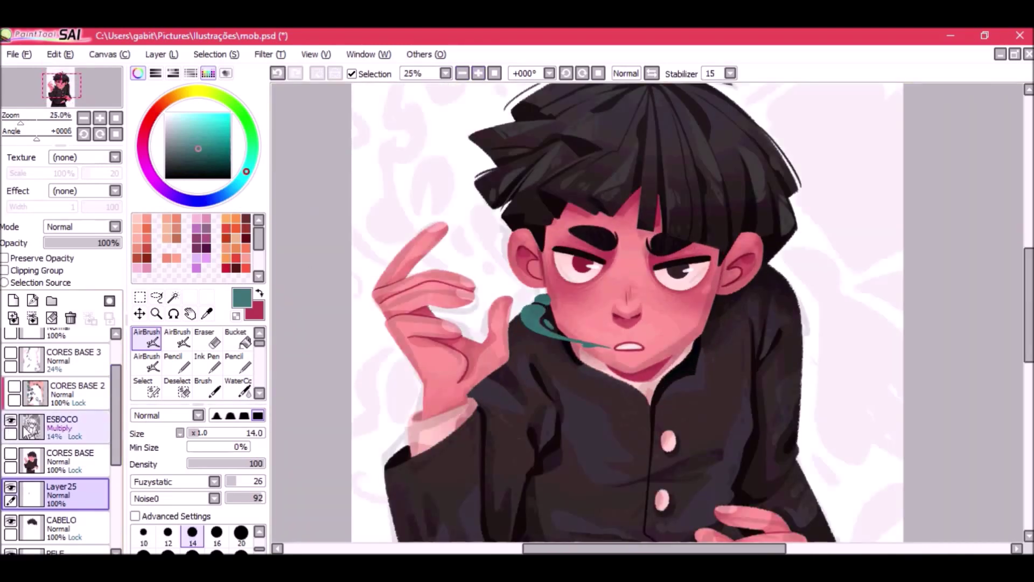
left_click(14, 387)
left_click(10, 354)
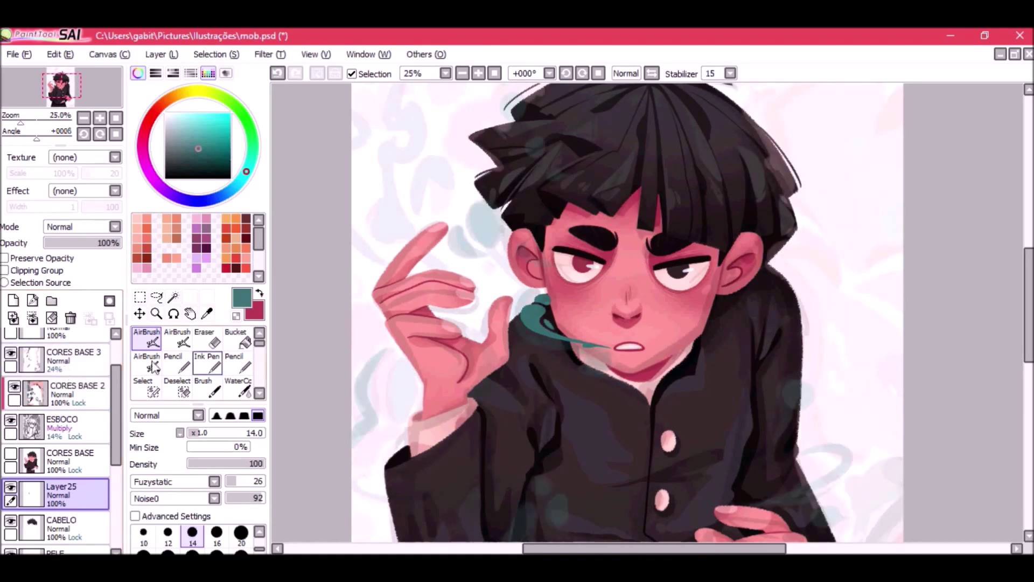
Paint a rising column of growing teal dots beside the hair with the AirBrush, enlarging the brush to size 30.
left_click_drag(564, 236, 583, 317)
left_click(479, 73)
key("bracketright")
key("bracketright")
key("bracketright")
key("bracketright")
left_click(487, 184)
left_click_drag(505, 112, 499, 256)
key("ctrl+z")
left_click(449, 281)
scroll(455, 277, "up", 3)
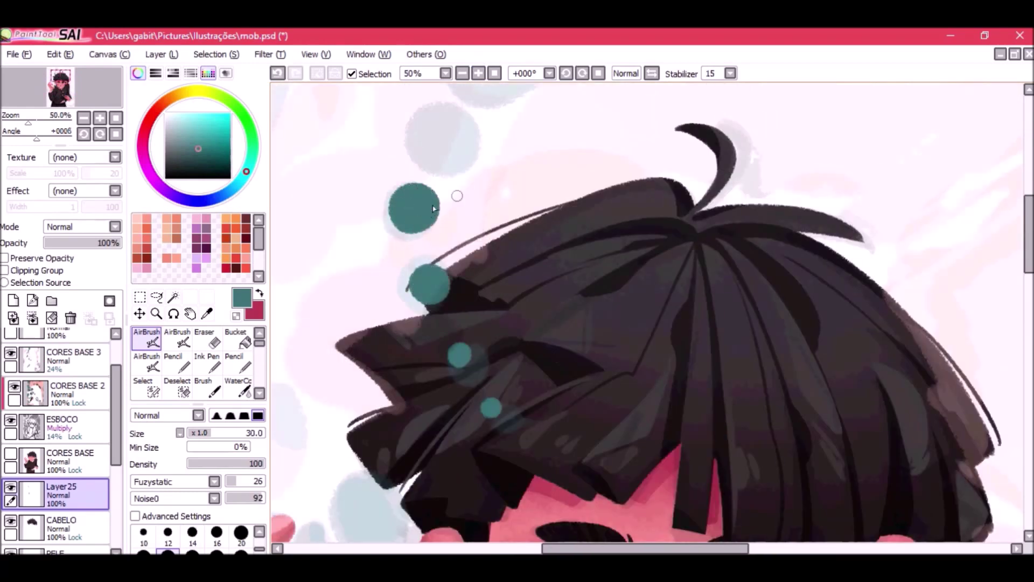
scroll(420, 209, "up", 3)
mouse_move(439, 161)
left_mouse_down()
mouse_move(436, 228)
mouse_move(437, 161)
mouse_move(481, 207)
mouse_move(462, 187)
left_mouse_up()
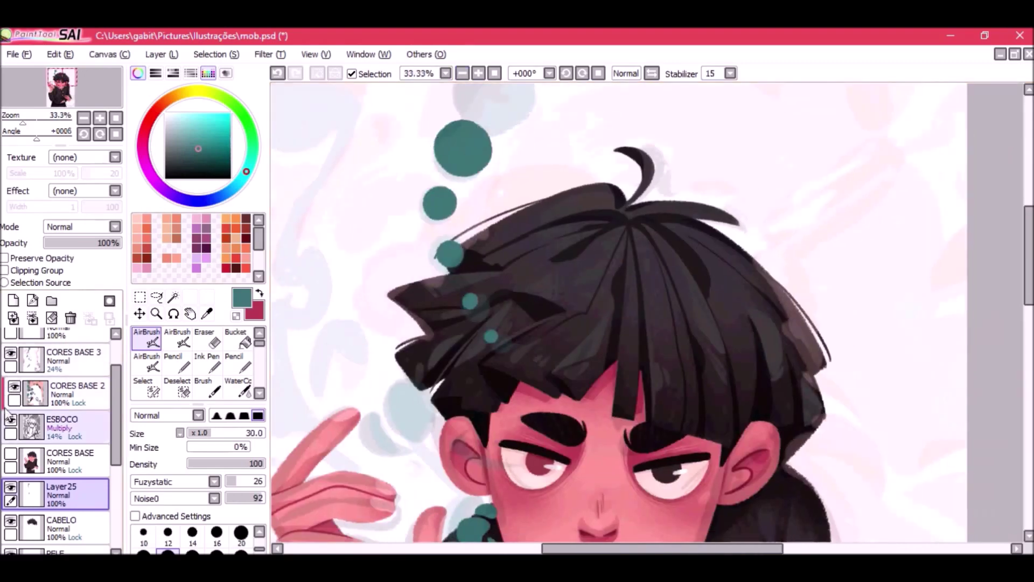
Start a wavy teal swirl on the jacket's sleeve with the size 20 AirBrush, undoing the looped stroke and resetting the canvas rotation.
left_click(462, 73)
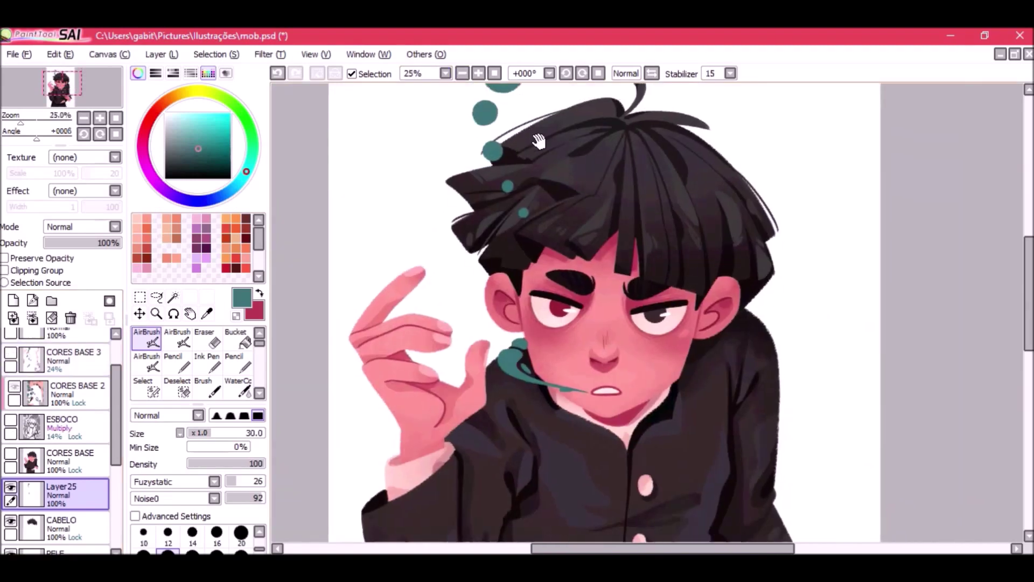
left_click(462, 73)
left_click(478, 74)
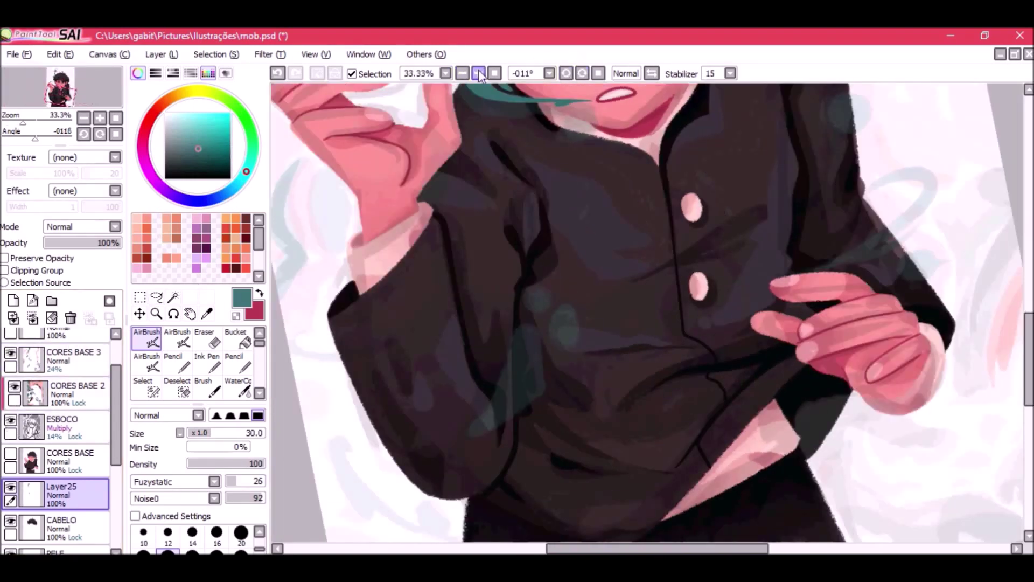
left_click(478, 73)
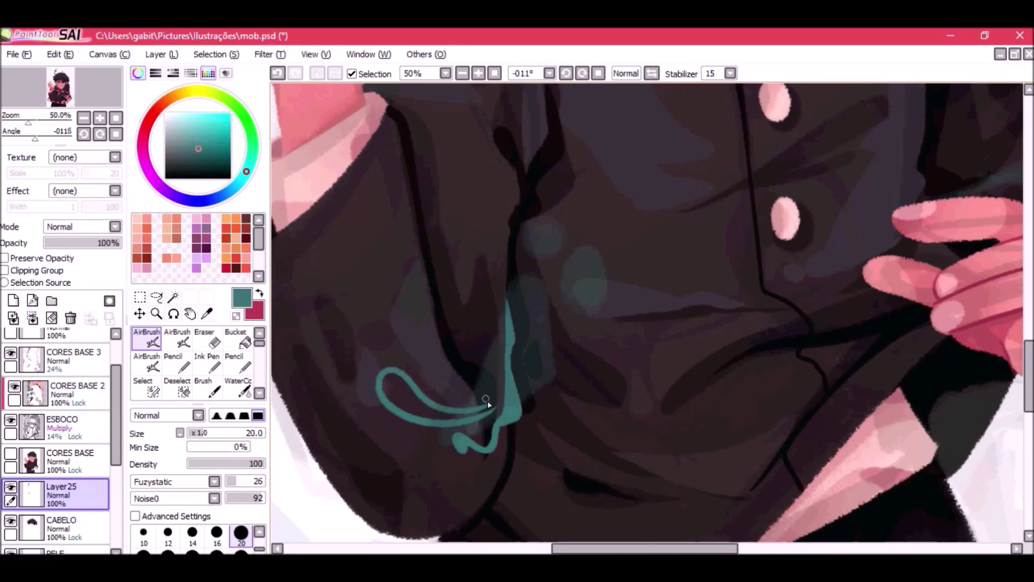
left_click(598, 75)
key("ctrl+z")
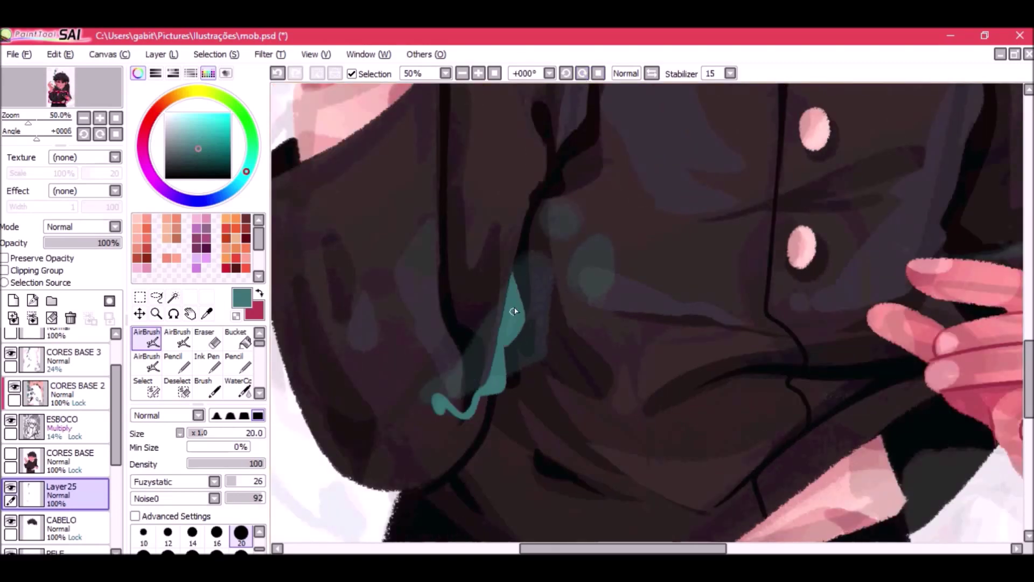
Extend the wavy teal swirl on the sleeve and paint a hooked swirl beside the jacket's hem, undoing the unwanted strokes.
left_click_drag(508, 344, 457, 420)
left_click_drag(427, 274, 425, 387)
key("ctrl+z")
left_click_drag(442, 258, 428, 385)
left_click(462, 73)
mouse_move(473, 459)
left_mouse_down()
mouse_move(389, 356)
mouse_move(374, 434)
mouse_move(370, 389)
left_mouse_up()
key("ctrl+z")
scroll(383, 420, "up", 1)
left_click_drag(339, 345, 322, 258)
Paint teal curls winding around the raised hand and wrist down to the sleeve, raising the AirBrush size to 25.
left_click(462, 73)
left_click(462, 73)
left_click(462, 74)
left_click(462, 73)
scroll(608, 213, "up", 4)
key("ctrl+z")
mouse_move(476, 339)
left_mouse_down()
mouse_move(503, 332)
mouse_move(478, 245)
mouse_move(503, 228)
left_mouse_up()
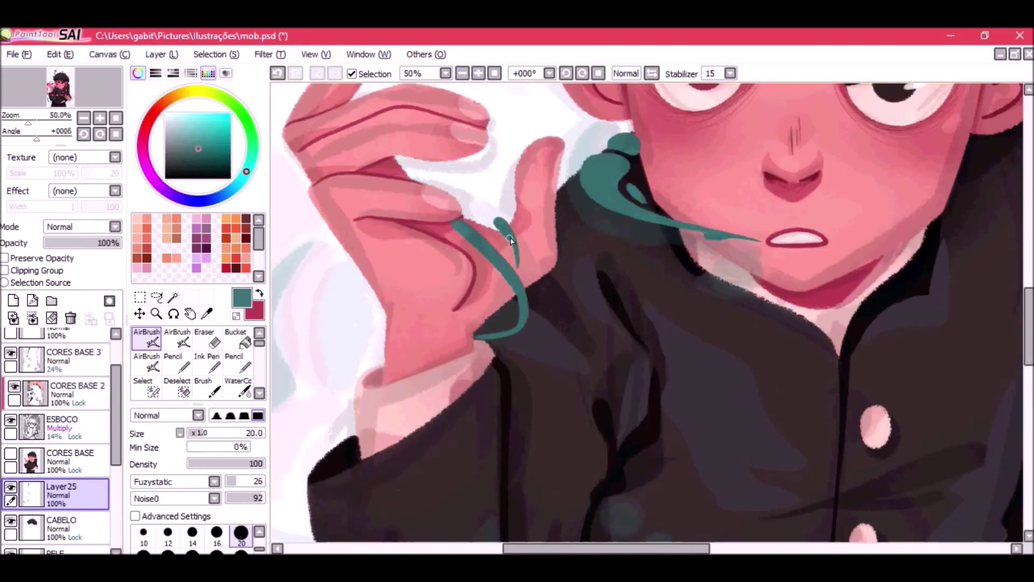
left_click_drag(346, 258, 384, 313)
left_click_drag(435, 420, 503, 239)
key("]")
left_click_drag(505, 361, 490, 391)
scroll(491, 391, "down", 1)
left_click_drag(605, 301, 527, 229)
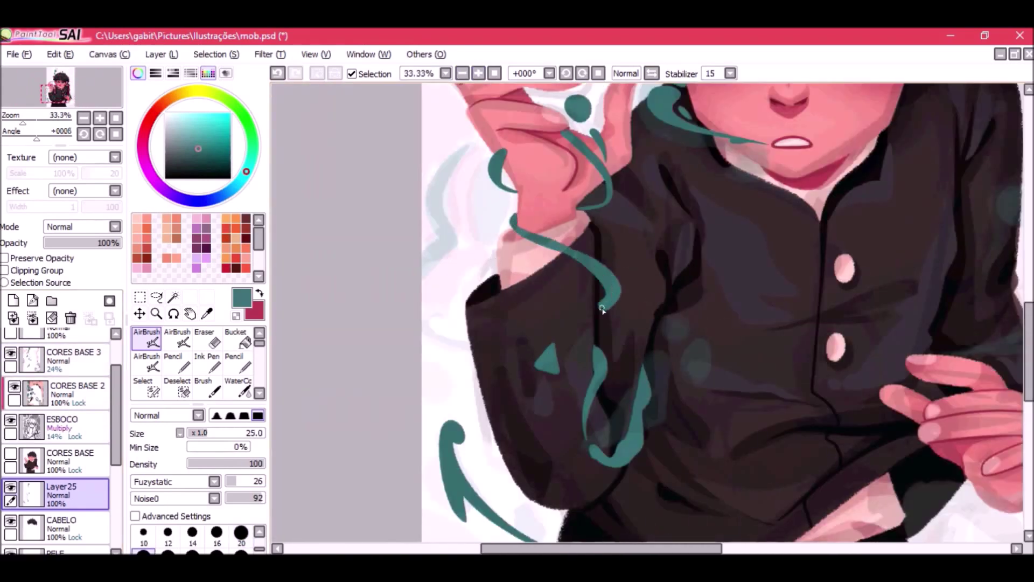
left_click(462, 73)
left_click(462, 73)
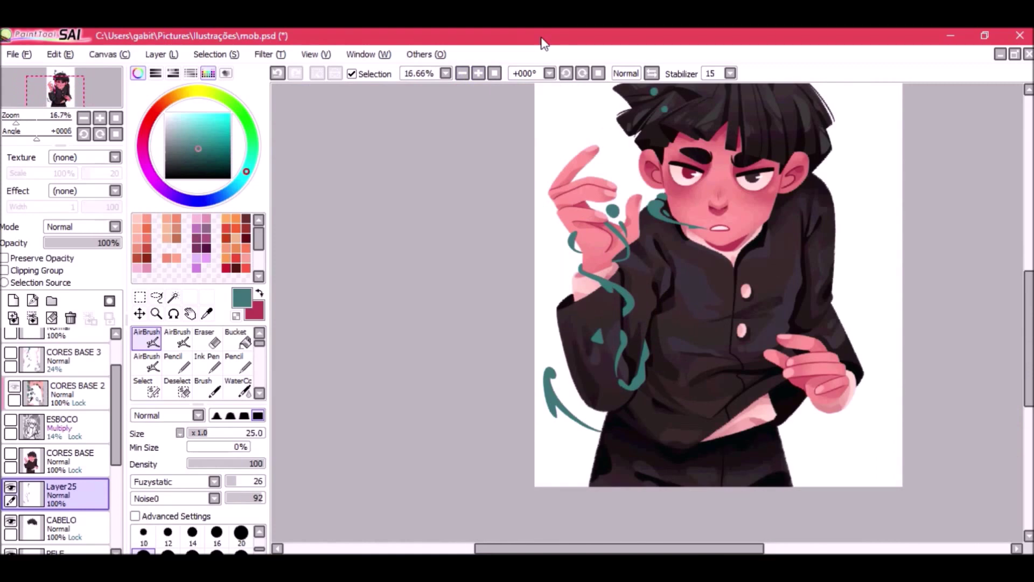
Show the CORES BASE 3 and ESBOCO guides and paint a long teal curve rising from the raised hand's fingers.
left_click(11, 353)
left_click(10, 420)
left_click(478, 73)
left_click_drag(593, 189, 558, 446)
left_click_drag(472, 340, 504, 353)
left_click_drag(525, 299, 434, 142)
left_click_drag(612, 247, 596, 349)
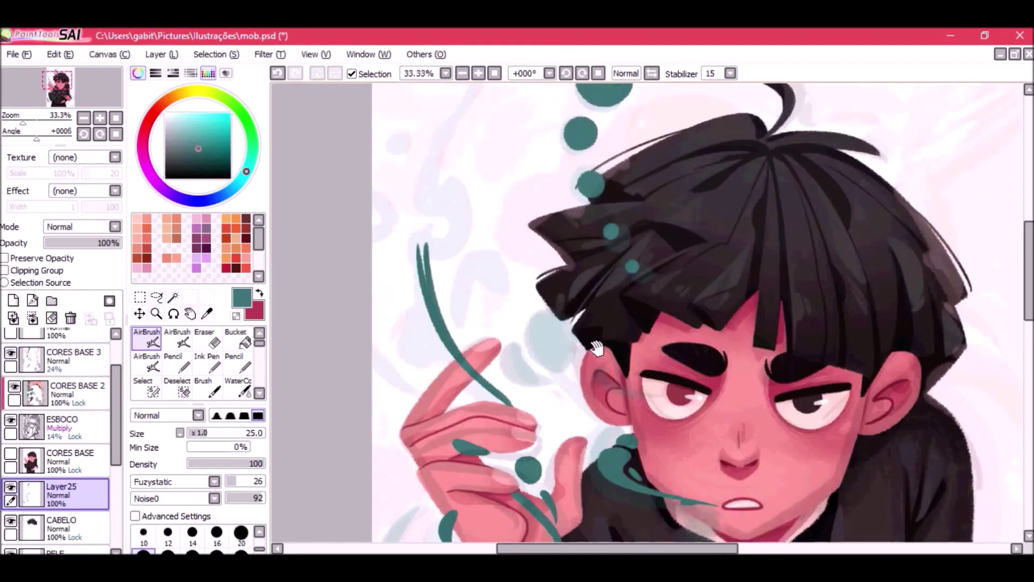
Build the curve above the raised hand into a tall teal smoke swirl with rounded lobes and an angular shape beside it.
left_click_drag(418, 255, 427, 295)
left_click_drag(430, 227, 448, 175)
left_click_drag(418, 207, 447, 138)
mouse_move(450, 183)
left_mouse_down()
mouse_move(459, 217)
mouse_move(437, 385)
left_mouse_up()
left_click_drag(426, 310, 422, 235)
mouse_move(465, 197)
left_mouse_down()
mouse_move(414, 172)
mouse_move(402, 232)
left_mouse_up()
left_click_drag(441, 324, 420, 219)
key("bracketleft")
key("bracketleft")
left_click_drag(454, 343, 417, 389)
left_click_drag(426, 353, 420, 394)
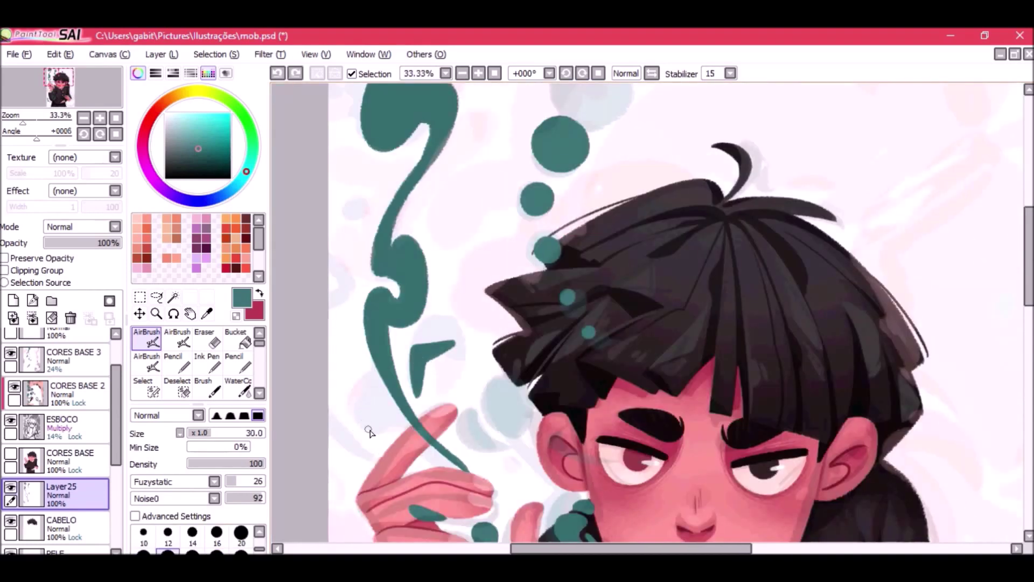
Paint a curling teal swirl from the red eye past the ear with the size 30 AirBrush, undoing the unwanted stroke.
left_click_drag(369, 429, 384, 232)
key("End")
key("End")
left_click_drag(539, 156, 531, 199)
left_click_drag(590, 186, 666, 264)
left_click_drag(609, 211, 592, 165)
key("Home")
left_click_drag(525, 215, 489, 180)
key("ctrl+z")
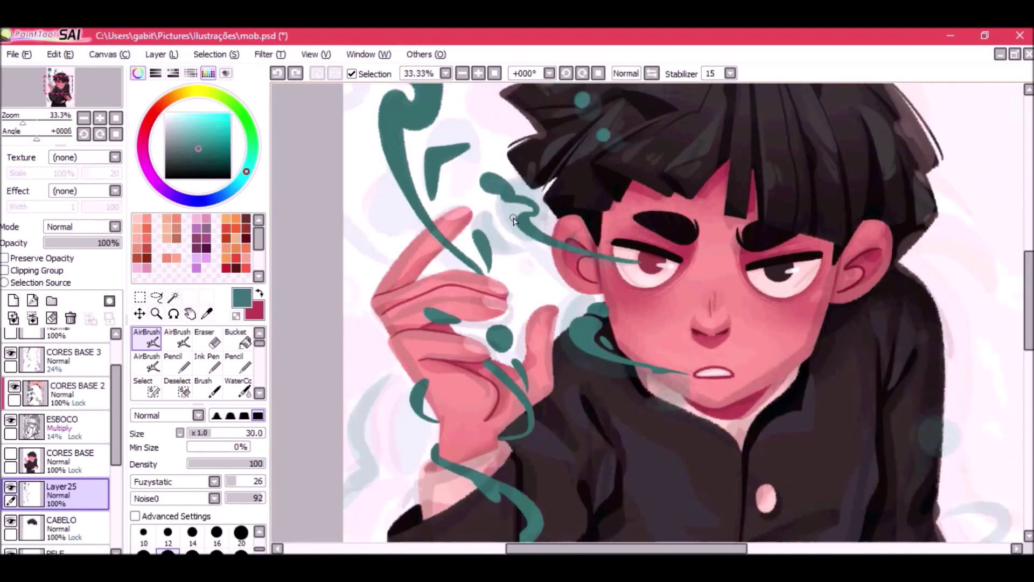
Hide the CORES BASE 3 and ESBOCO layers and examine the swirls at the eye and mouth up close.
key("Page_Down")
key("Page_Down")
left_click(10, 352)
left_click(10, 419)
key("Page_Up")
key("Page_Up")
key("Page_Down")
key("Page_Down")
key("Page_Up")
key("Page_Up")
key("Page_Up")
key("Page_Up")
key("Page_Up")
key("End")
key("End")
key("End")
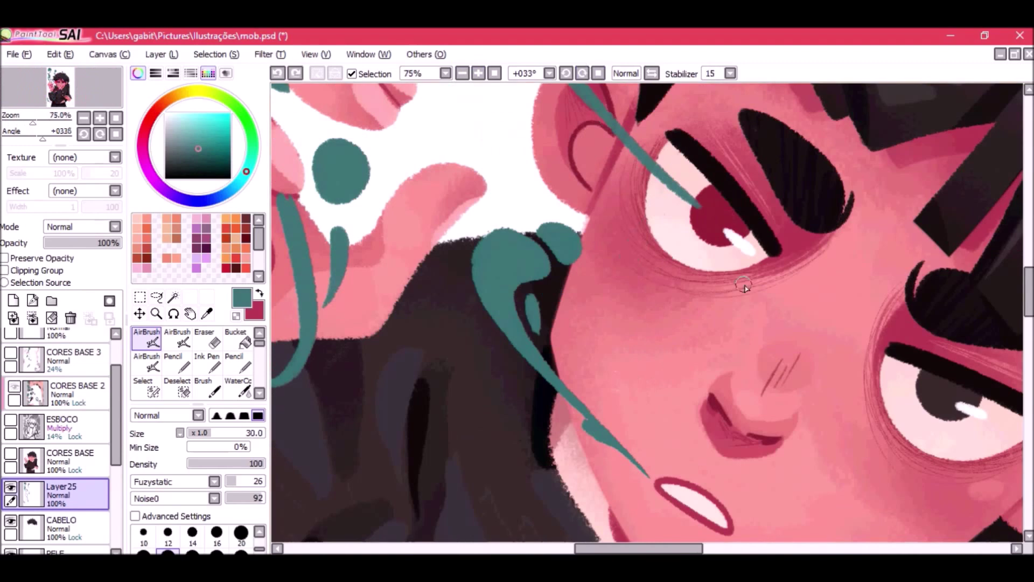
Replace alternate dots in the column beside the hair with small teal triangles, using the AirBrush and the Eraser.
left_click(495, 73)
key("Page_Up")
key("Page_Up")
left_click_drag(429, 132, 392, 299)
key("Page_Up")
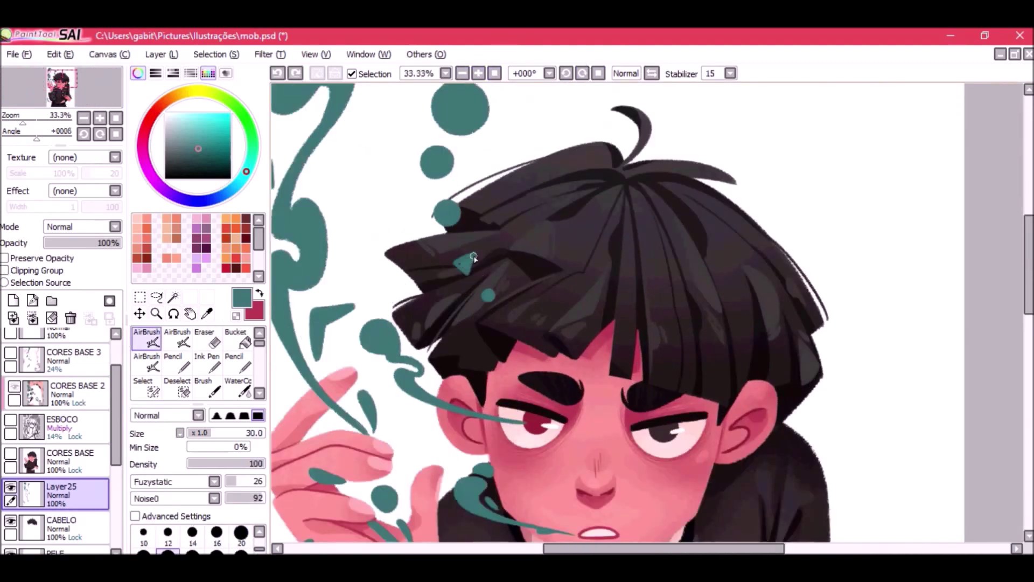
left_click_drag(458, 264, 463, 272)
key("e")
mouse_move(429, 154)
left_mouse_down()
mouse_move(445, 186)
mouse_move(463, 155)
left_mouse_up()
key("b")
key("ctrl+z")
key("e")
left_click(192, 534)
Check the whole illustration and show the CORES BASE 3 and ESBOCO layers again.
left_click(463, 73)
left_click(478, 73)
left_click(463, 73)
left_click(478, 73)
left_click(10, 352)
left_click(10, 420)
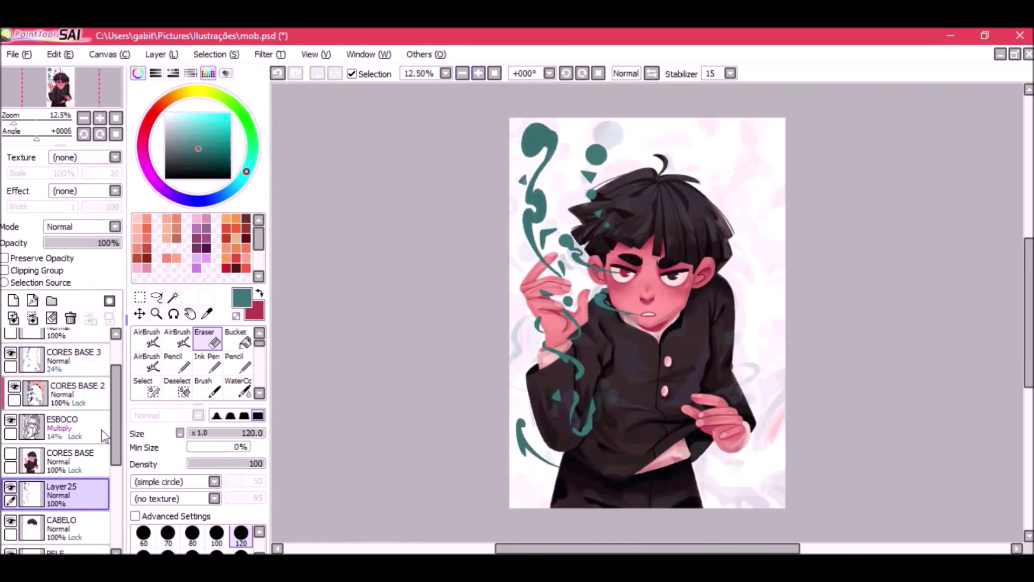
Rotate the canvas to -33° and paint a teal ball on the arm and a looping swirl above the lower hand at size 25.
key("Page_Up")
key("Page_Up")
key("Page_Up")
left_click_drag(840, 377, 500, 240)
key("b")
left_click_drag(530, 232, 538, 236)
key("Delete")
key("Delete")
key("Delete")
left_click_drag(540, 360, 457, 225)
left_click_drag(475, 250, 452, 340)
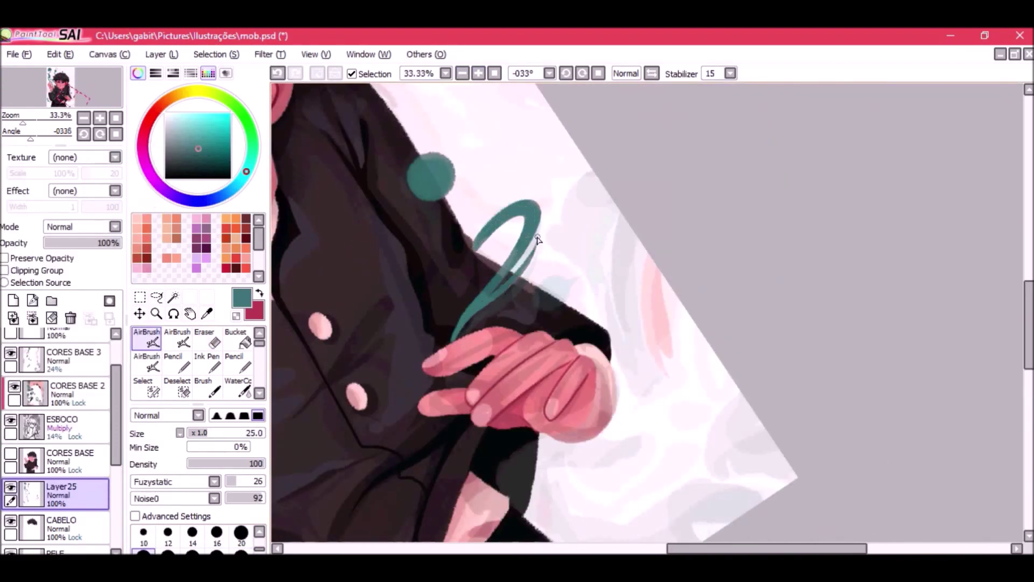
left_click_drag(506, 285, 535, 242)
Paint a teal ball surrounded by thin concentric arcs beneath the lower hand.
left_click(463, 73)
left_click(478, 74)
left_click(478, 73)
left_click_drag(484, 474, 507, 318)
left_click_drag(469, 350, 485, 372)
left_click_drag(525, 371, 497, 416)
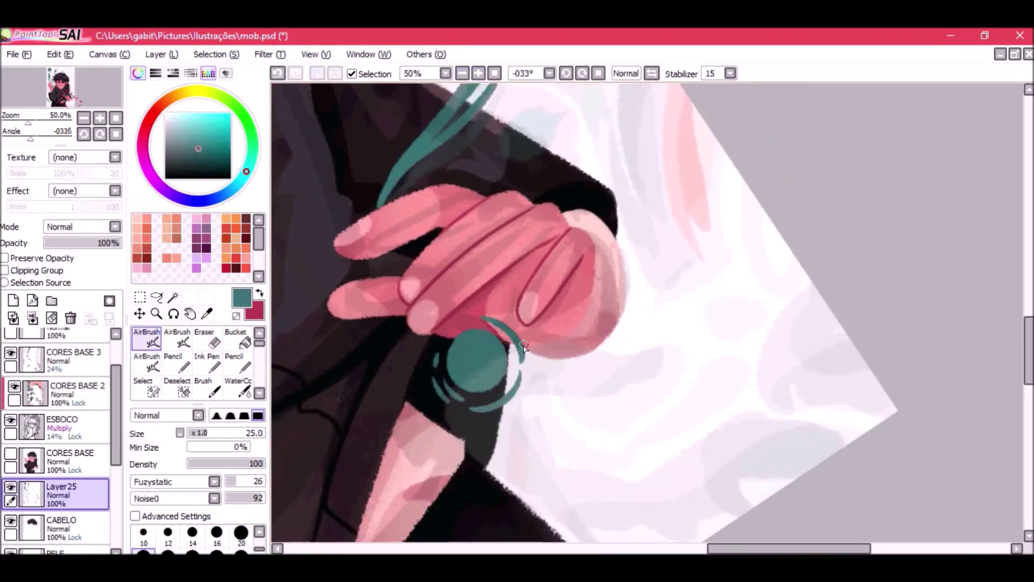
Reset the canvas rotation, hide the CORES BASE 3 and ESBOCO layers, and undo the last stroke.
left_click(599, 73)
left_click_drag(479, 260, 461, 366)
scroll(59, 420, "up", 1)
left_click(10, 447)
left_click(10, 379)
key("ctrl+z")
Paint thin concentric arcs around the teal ball in the raised hand with the size 16 AirBrush.
left_click(463, 73)
left_click(462, 74)
left_click(478, 73)
left_click(478, 73)
left_click(462, 73)
left_click_drag(538, 242, 700, 425)
left_click(478, 74)
left_click(216, 533)
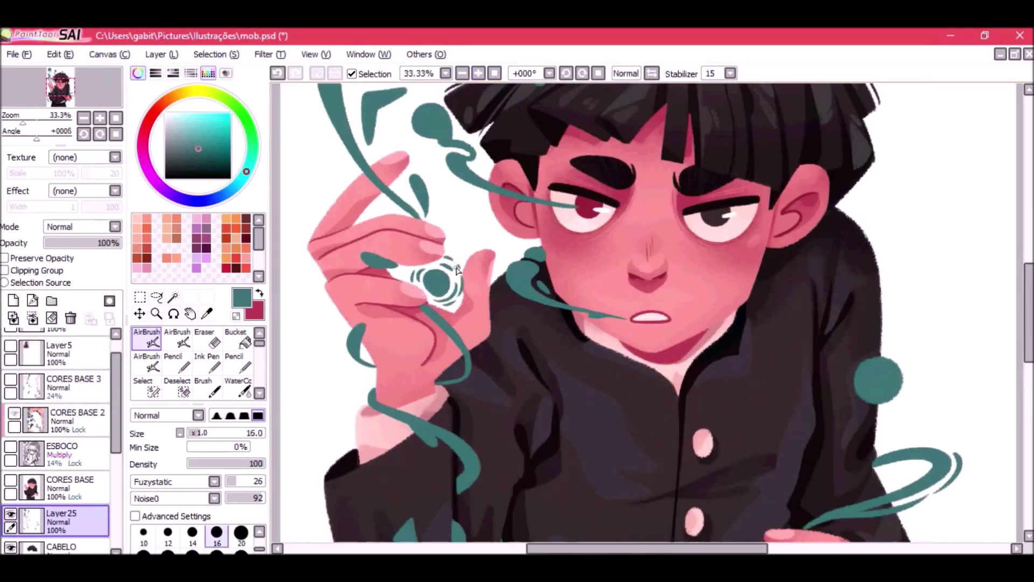
left_click(462, 73)
left_click(463, 74)
left_click(463, 74)
left_click(463, 73)
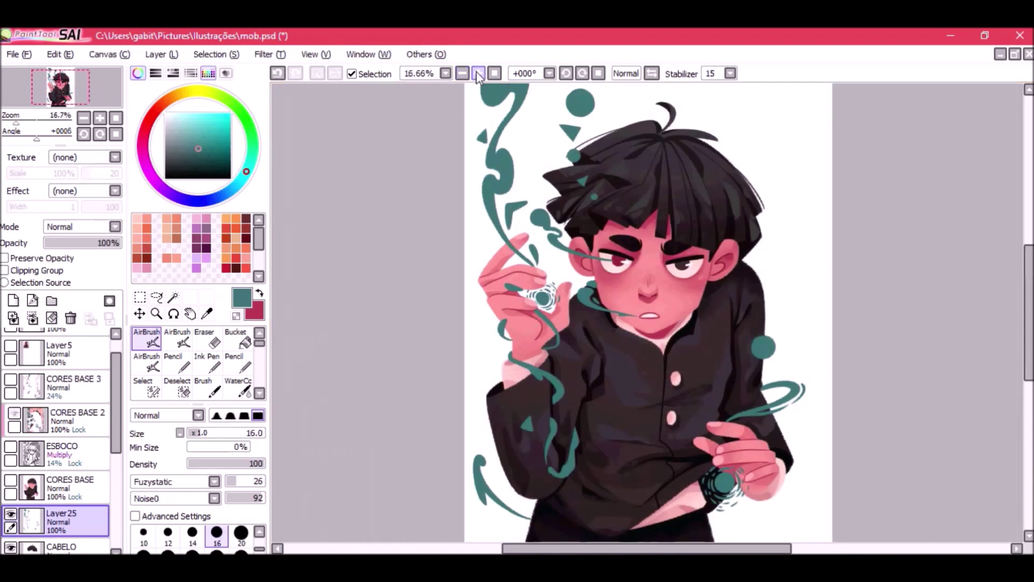
Paint a curling teal swirl beneath the lower hand and teal marks around its wrist with the size 25 AirBrush.
left_click(478, 73)
left_click(479, 74)
left_click(479, 73)
left_click(478, 74)
left_click(462, 73)
left_click(478, 73)
left_click(463, 73)
left_click(462, 74)
left_click(478, 73)
left_click_drag(700, 484, 507, 257)
left_click(144, 551)
left_click_drag(646, 338, 638, 348)
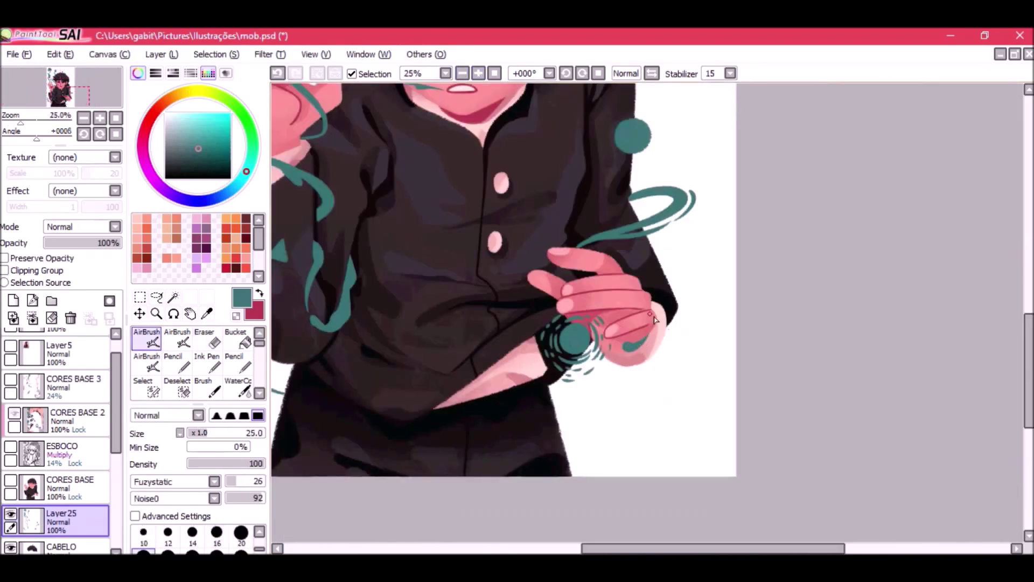
left_click(595, 393)
scroll(662, 278, "up", 1)
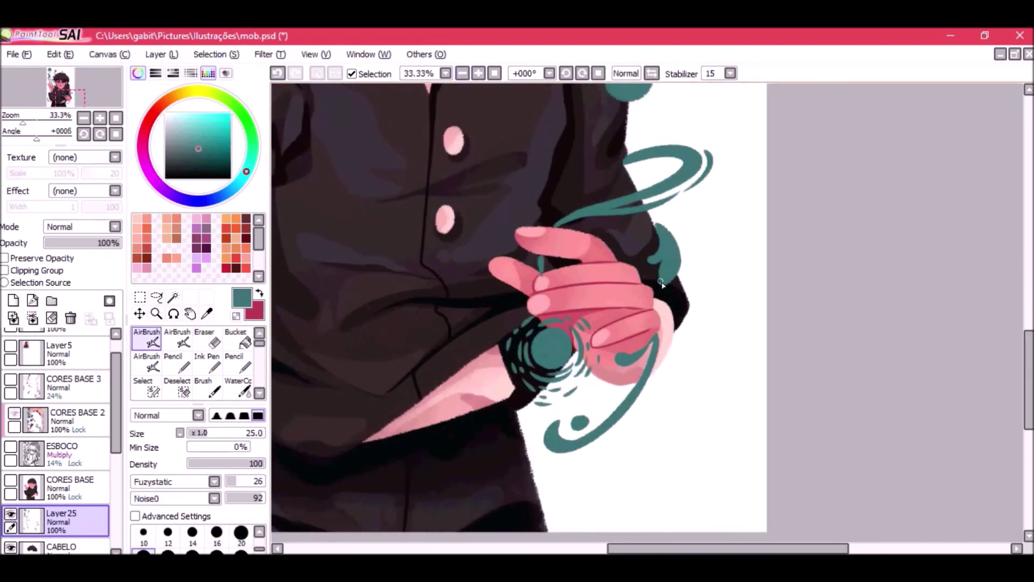
Show the ESBOCO and CORES BASE 3 layers and paint a large teal dot at the canvas edge beside the head at size 40.
left_click(463, 74)
left_click(463, 73)
left_click(462, 73)
left_click(478, 73)
left_click(478, 74)
left_click_drag(526, 377, 722, 231)
left_click(462, 74)
left_click(463, 74)
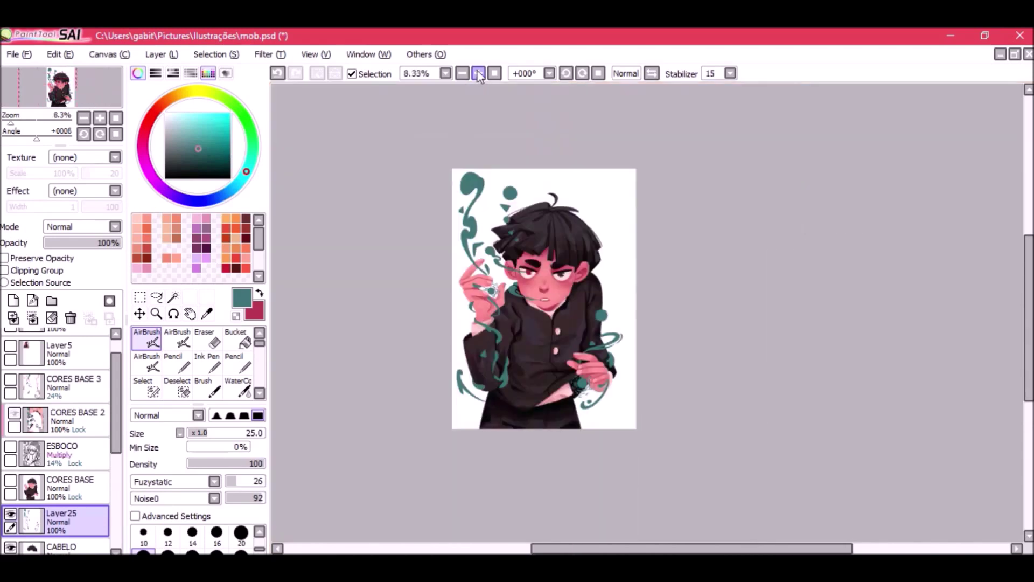
left_click(478, 74)
left_click(10, 447)
left_click(10, 379)
left_click(217, 551)
left_click(479, 73)
left_click(479, 73)
left_click_drag(722, 258, 730, 273)
Block in light pink cloud shapes behind the character and gray smoke along the lower edge of the illustration.
left_click(462, 74)
left_click(242, 550)
left_click(70, 454)
left_click(62, 537)
left_click_drag(550, 345, 618, 201)
left_click(144, 550)
left_click(478, 73)
left_click(217, 533)
left_click_drag(437, 301, 473, 209)
left_click_drag(448, 255, 474, 208)
mouse_move(566, 112)
left_mouse_down()
mouse_move(474, 330)
mouse_move(473, 383)
left_mouse_up()
left_click_drag(341, 285, 360, 242)
left_click_drag(347, 355, 378, 396)
left_click_drag(496, 224, 349, 252)
Select Layer30 with Preserve Opacity on and paint light gray patches into the smoke at the illustration's lower edge.
left_click(494, 73)
left_click_drag(116, 480, 117, 372)
left_click(70, 428)
left_click(10, 421)
left_click(15, 388)
left_click(72, 407)
left_click(478, 74)
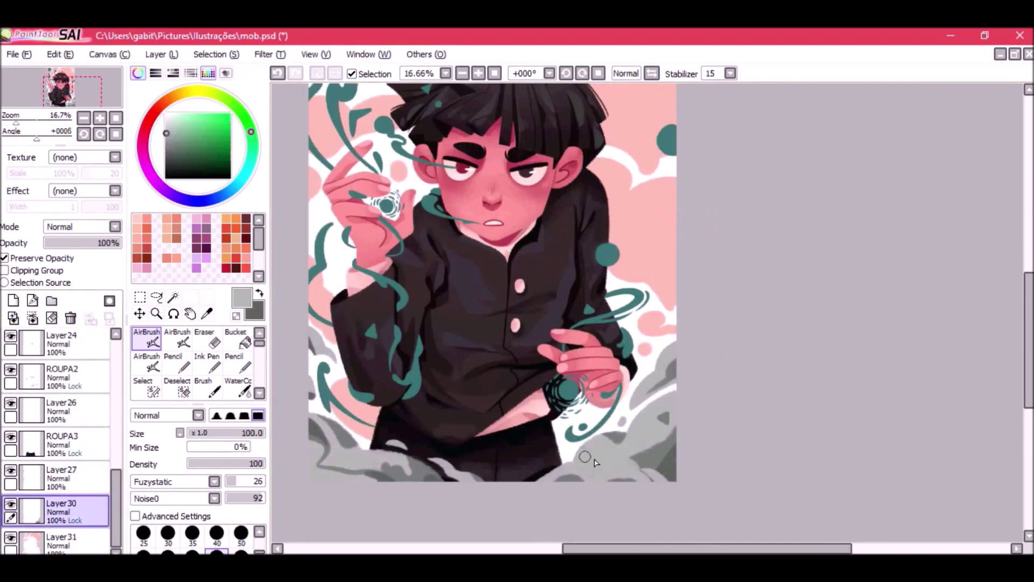
left_click_drag(635, 468, 670, 431)
mouse_move(574, 463)
left_mouse_down()
mouse_move(669, 433)
mouse_move(640, 457)
left_mouse_up()
key("bracketleft")
key("bracketleft")
key("bracketleft")
key("bracketleft")
left_click_drag(671, 420, 654, 469)
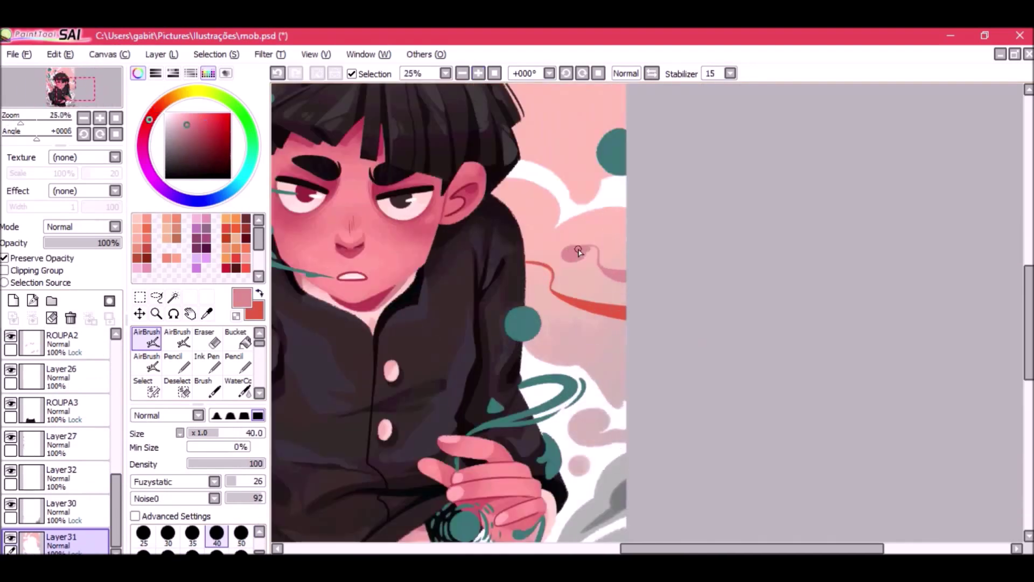
Paint muted mauve patches into the pink clouds beside the shoulder on Layer31 with the size 40 AirBrush.
left_click(176, 133)
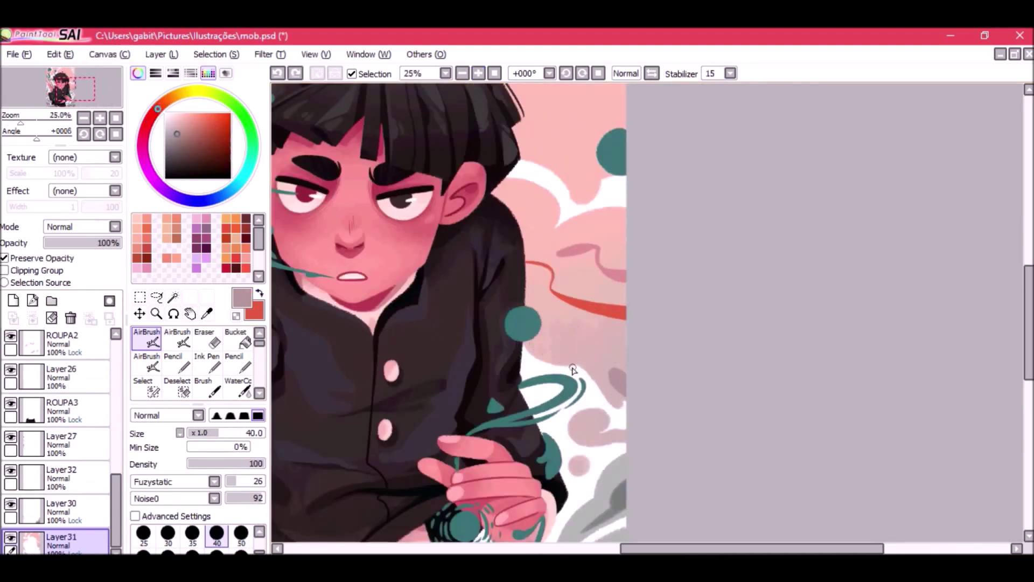
left_click(462, 73)
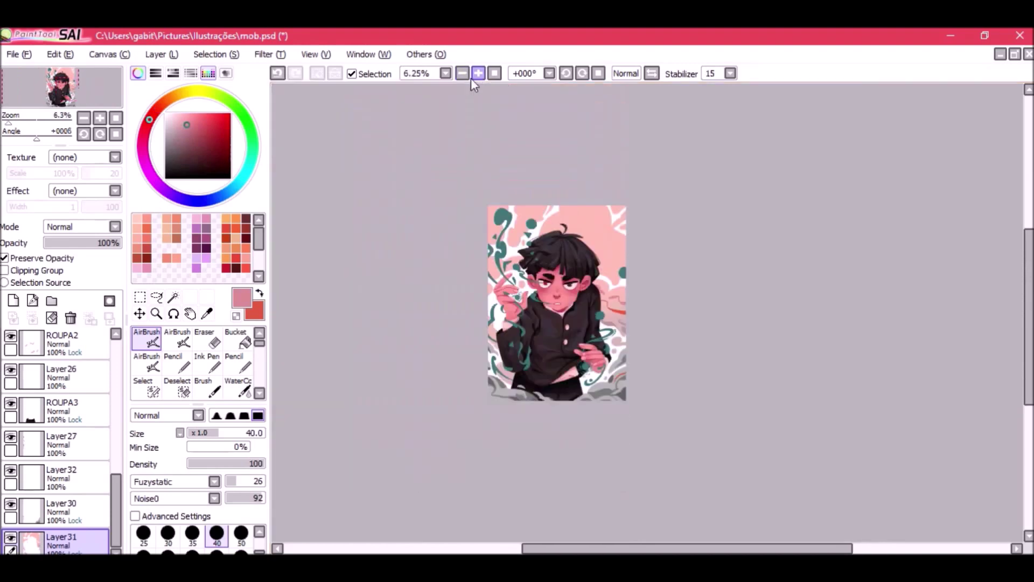
left_click(478, 73)
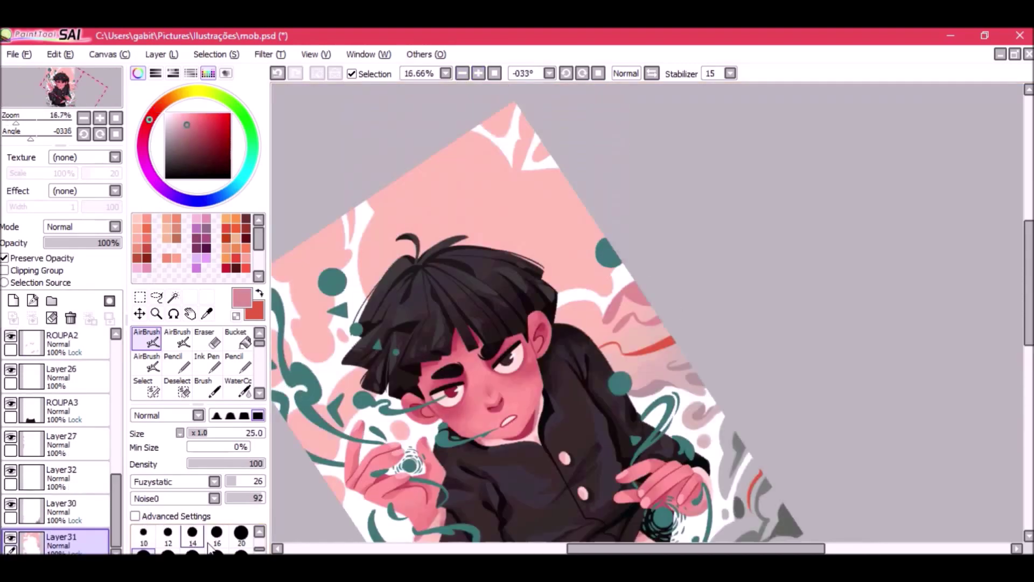
Paint thin white rays from the background's upper corner to the hair, plus small white dots, at size 20.
mouse_move(494, 248)
left_mouse_down()
mouse_move(512, 173)
mouse_move(484, 261)
left_mouse_up()
key("b")
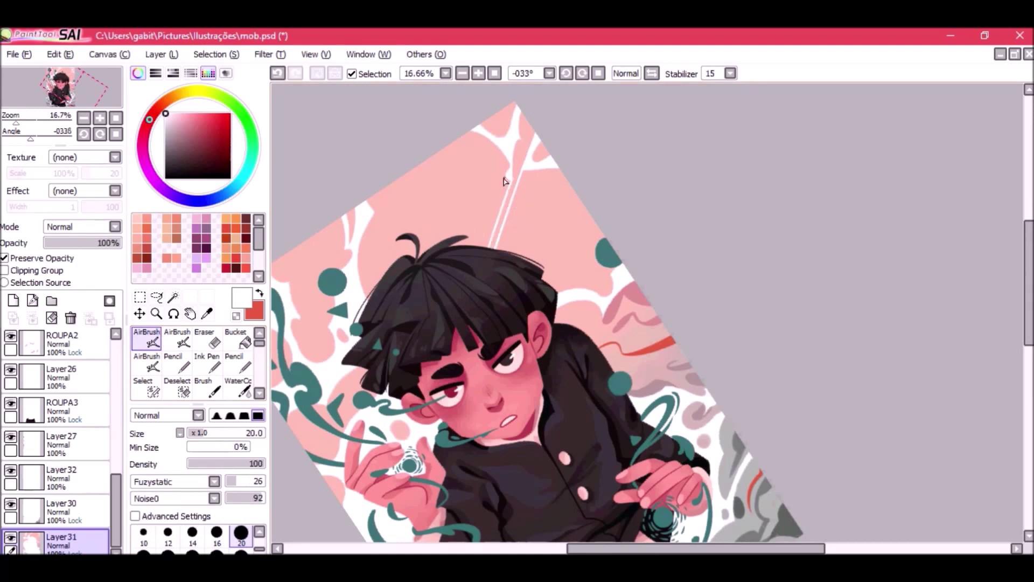
key("Home")
scroll(526, 283, "up", 1)
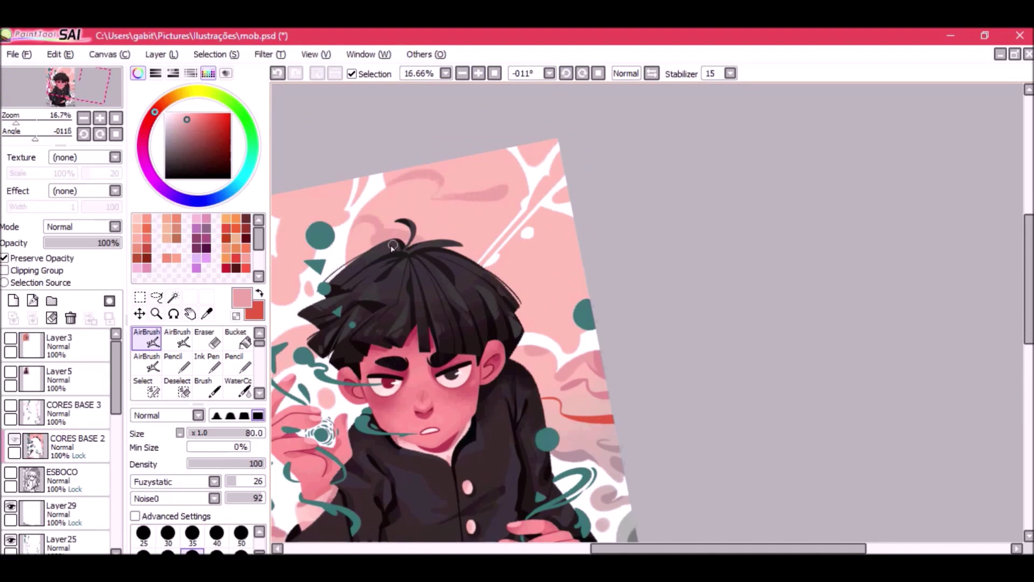
Reset the canvas rotation and shade the clouds above and beside the hair with darker pink, raising the brush size to 100.
key("Home")
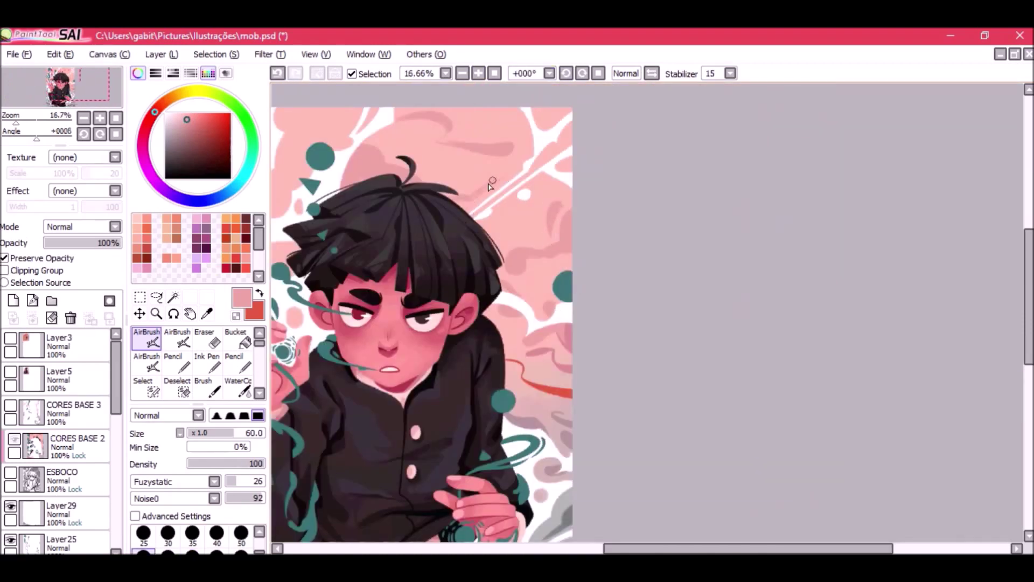
right_click(571, 245)
key("bracketright")
key("bracketright")
key("bracketright")
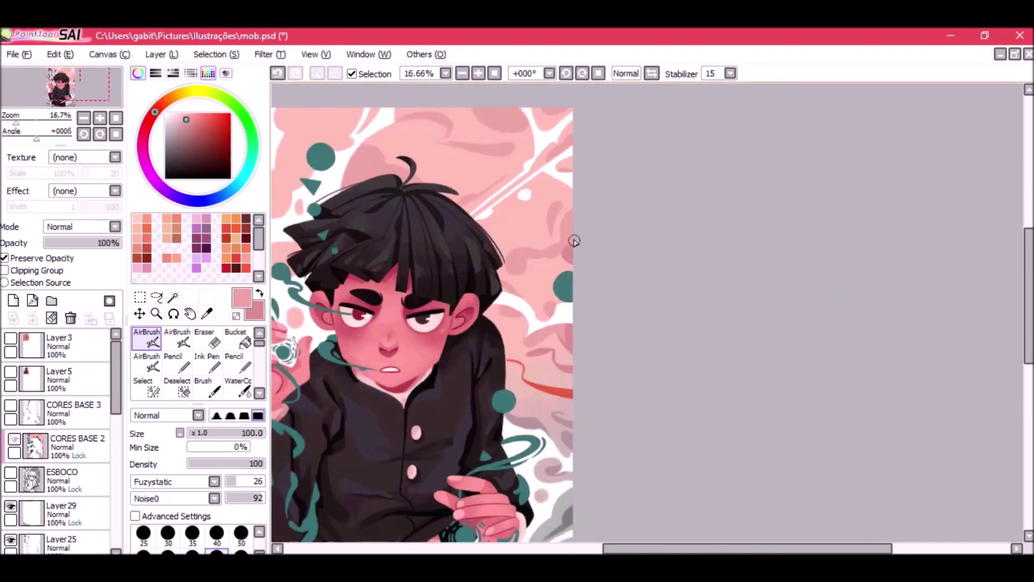
Paint deeper pink accents into the large cloud above the hair with the brush size reduced to 70.
left_click(463, 74)
left_click(463, 74)
left_click(462, 74)
left_click(478, 73)
left_click(478, 74)
key("bracketleft")
key("bracketleft")
right_click(476, 162)
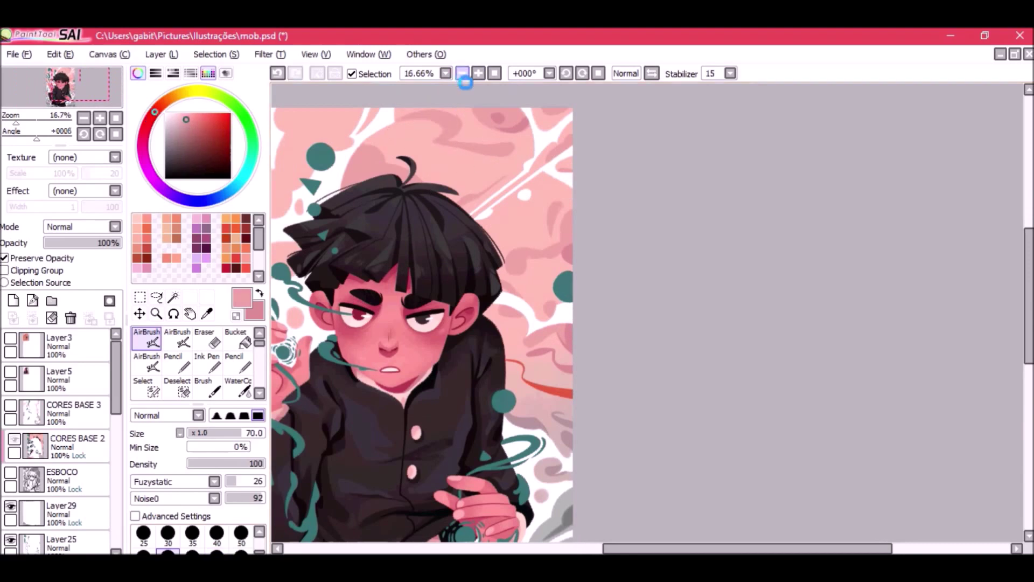
Examine the balance of the background shading in the whole illustration at several zoom levels.
left_click(463, 73)
left_click(463, 74)
left_click(477, 74)
left_click(464, 75)
left_click(477, 74)
left_click(478, 73)
left_click(477, 73)
left_click(478, 74)
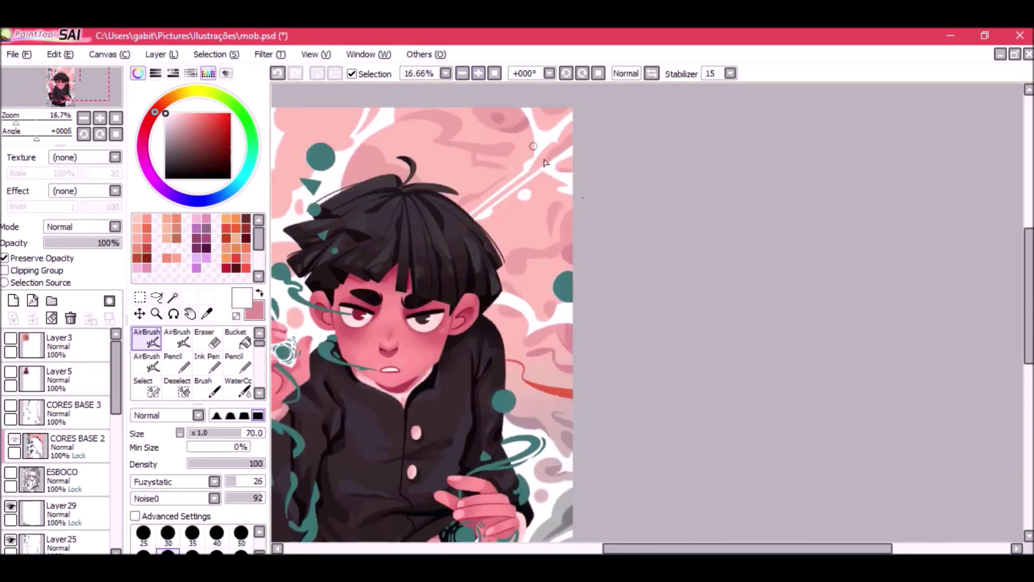
Paint orange-red streaks in the background above the hair and beside the head at size 70.
left_click(565, 73)
left_click(566, 73)
left_click(566, 73)
right_click(641, 428)
left_click(597, 73)
left_click(463, 74)
left_click(464, 74)
left_click(463, 74)
left_click(478, 74)
left_click(477, 73)
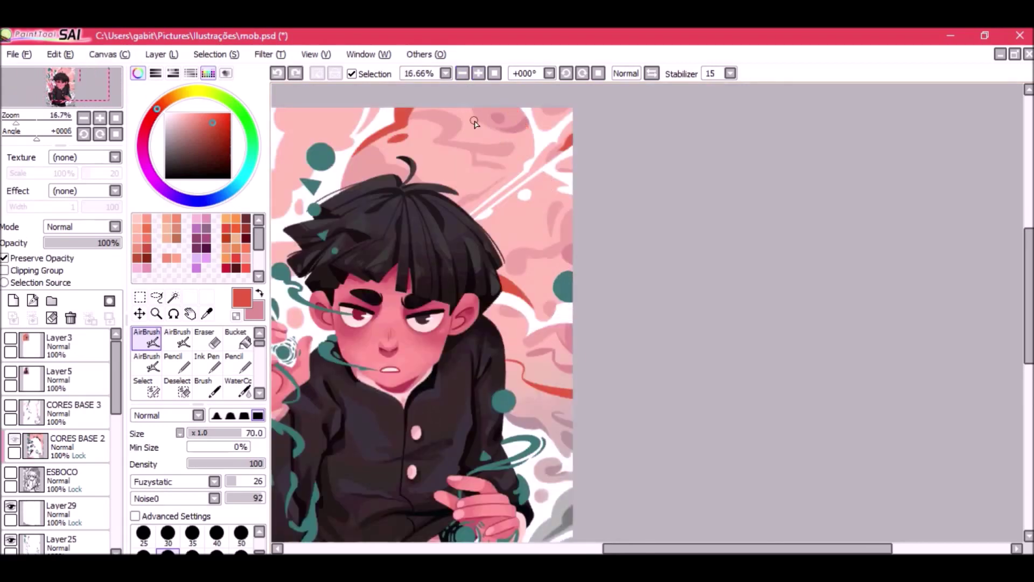
Paint a small teal triangle above the hair with the size 35 AirBrush and reset the canvas rotation.
left_click(192, 532)
left_click(565, 74)
left_click(566, 73)
left_click(598, 73)
left_click(494, 74)
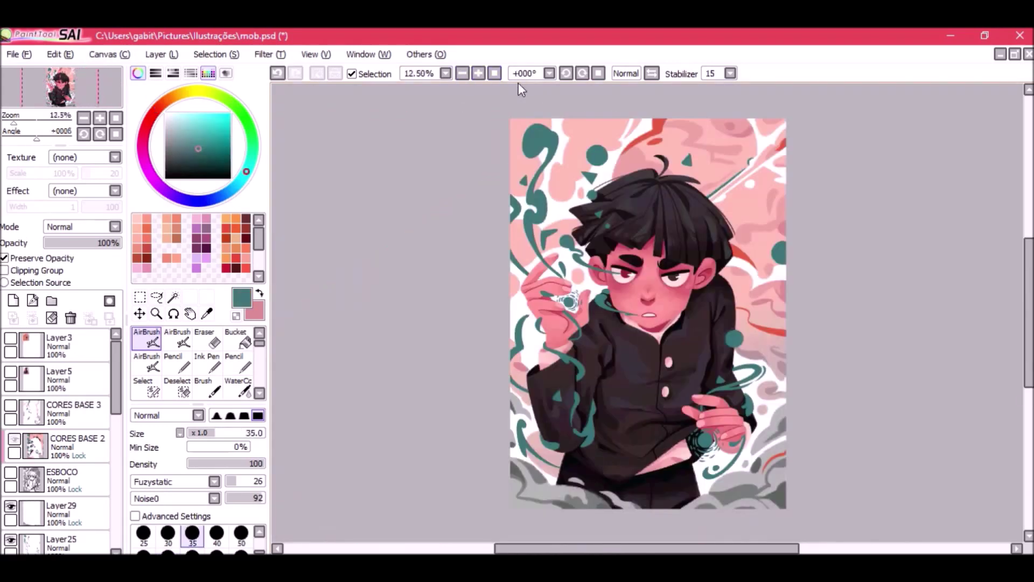
Paint a thin teal streak alongside the white rays next to the hair and restore the upright canvas view.
left_click(478, 74)
left_click(478, 74)
left_click(565, 73)
left_click_drag(495, 281, 484, 384)
left_click(598, 73)
left_click(463, 74)
left_click(463, 73)
left_click_drag(517, 248, 479, 155)
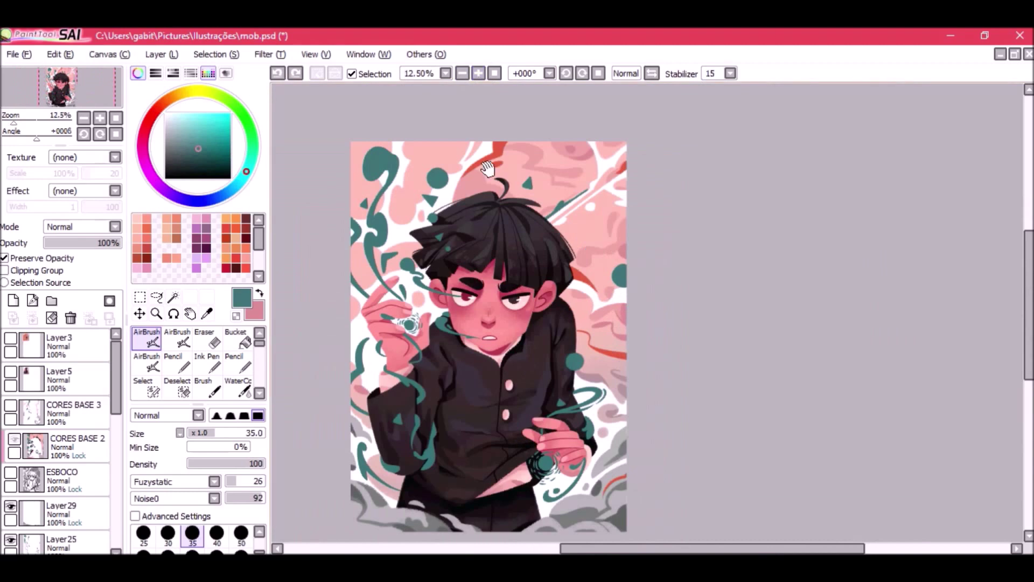
Select Layer31 and paint darker pink patches into the clouds above the raised hand at size 60.
left_click_drag(485, 243, 658, 290)
left_click(478, 73)
left_click_drag(115, 377, 116, 512)
left_click(69, 541)
right_click(571, 186)
left_click(143, 551)
left_click_drag(624, 153, 604, 182)
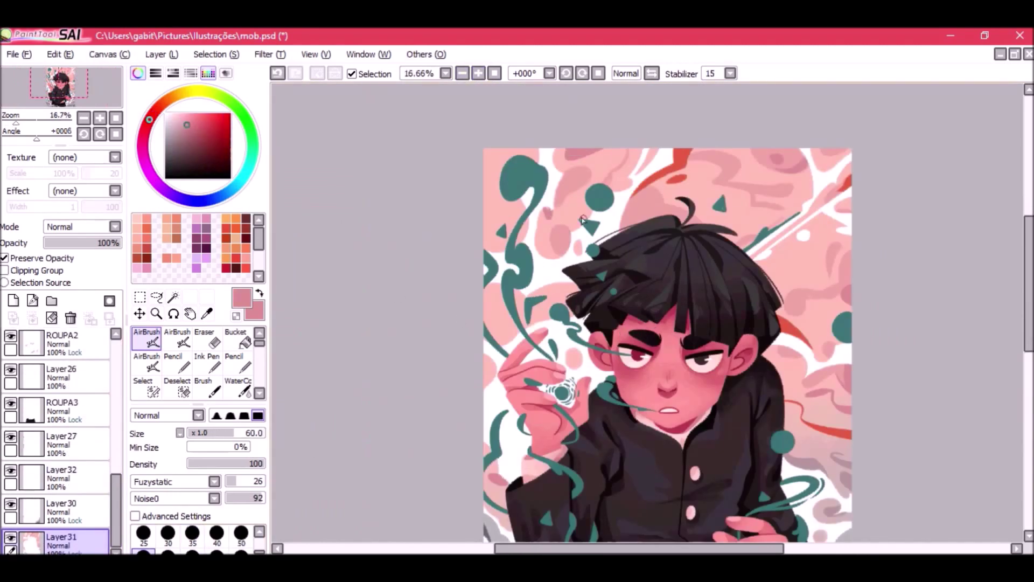
right_click(498, 295)
right_click(560, 237)
Paint orange-red patches among the clouds and teal swirls above the raised hand, then undo the last stroke.
left_click_drag(487, 186, 491, 248)
key("ctrl+z")
mouse_move(501, 368)
left_mouse_down()
mouse_move(429, 301)
mouse_move(415, 401)
left_mouse_up()
right_click(595, 183)
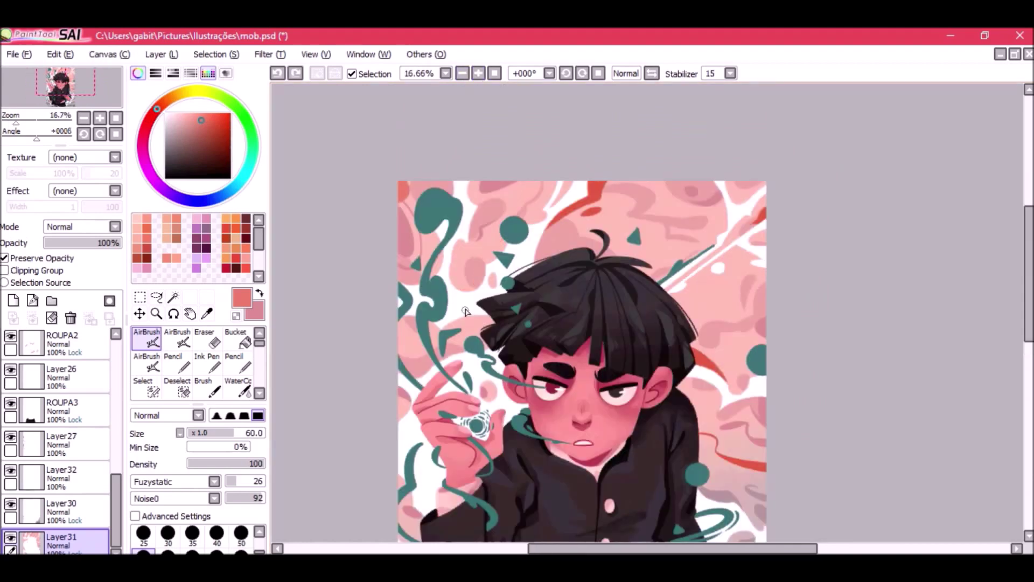
scroll(464, 306, "down", 1)
left_click_drag(567, 337, 527, 225)
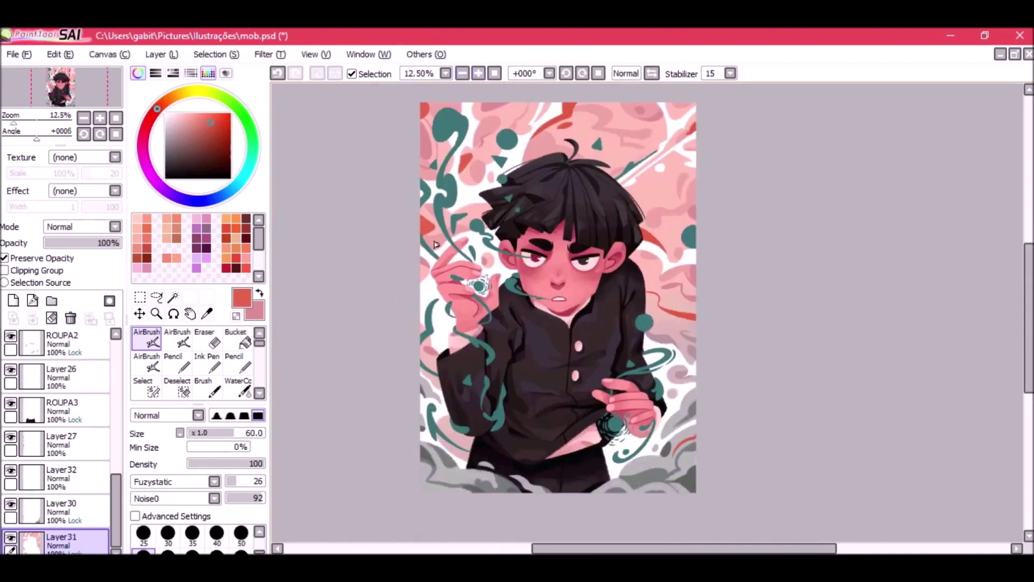
left_click_drag(465, 437, 472, 446)
left_click_drag(621, 244, 516, 280)
key("ctrl+z")
Select the PELE layer and recolor the iris touched by the teal smoke in muted pink at size 14.
left_click(465, 75)
left_click(464, 74)
left_click(464, 74)
left_click(478, 74)
left_click(478, 74)
left_click(479, 74)
left_click_drag(558, 160, 554, 177)
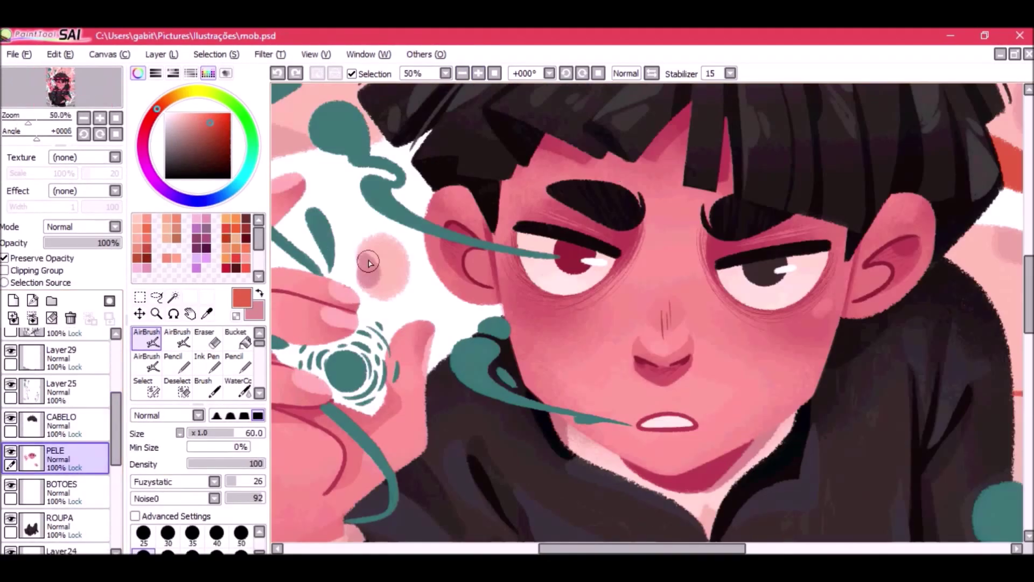
left_click(479, 74)
left_click(478, 74)
left_click(478, 74)
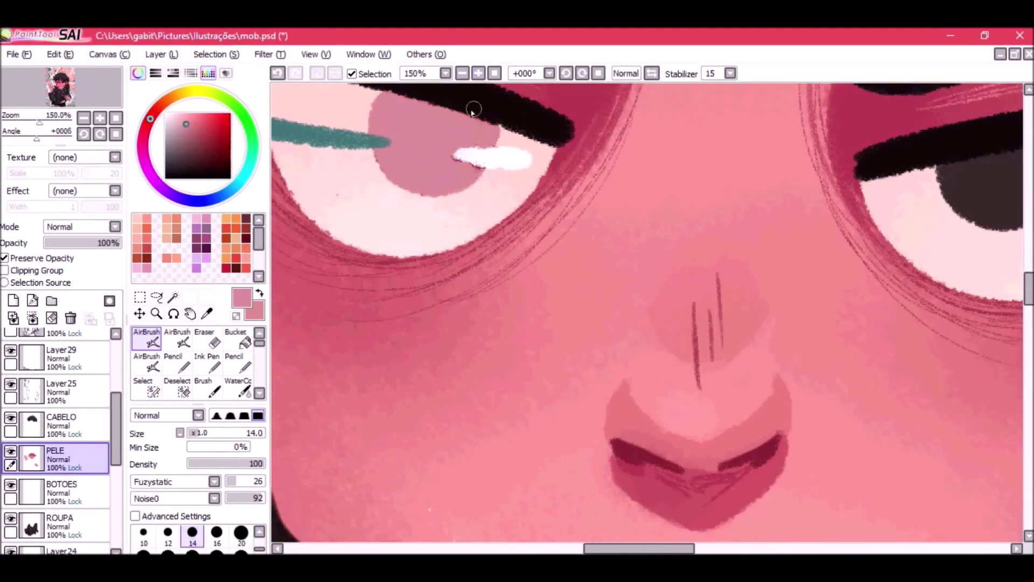
Refine that eye's white highlight and iris shading with colors sampled from the eye.
left_click_drag(473, 110, 518, 256)
right_click(538, 305)
left_click_drag(530, 302, 506, 301)
right_click(458, 313)
left_click_drag(420, 303, 473, 338)
right_click(431, 344)
left_click_drag(430, 329, 505, 341)
right_click(520, 259)
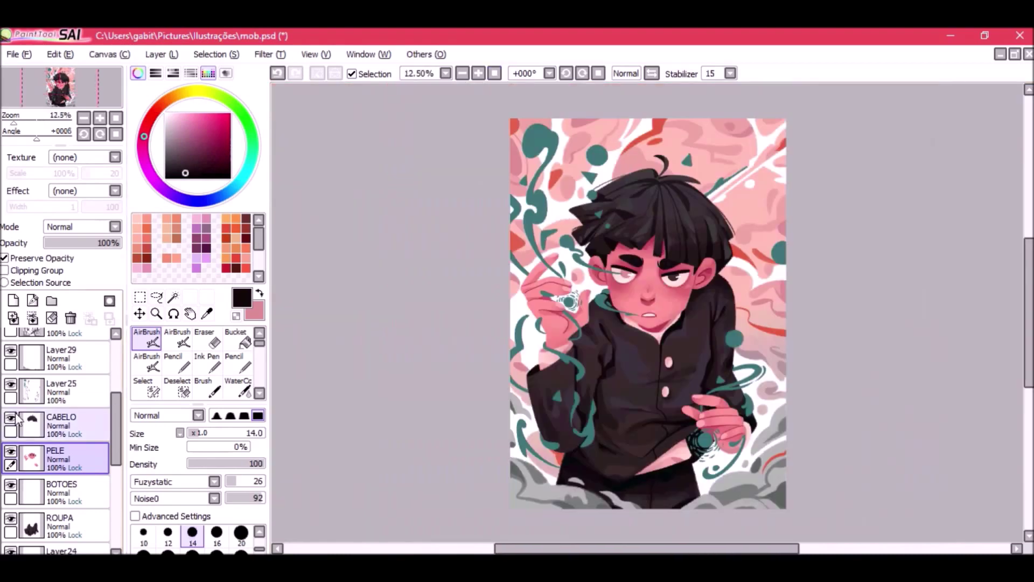
Undo the last stroke on Layer25 and shade the teal smoke swirls and balls with a darker teal at size 70.
scroll(440, 356, "up", 1)
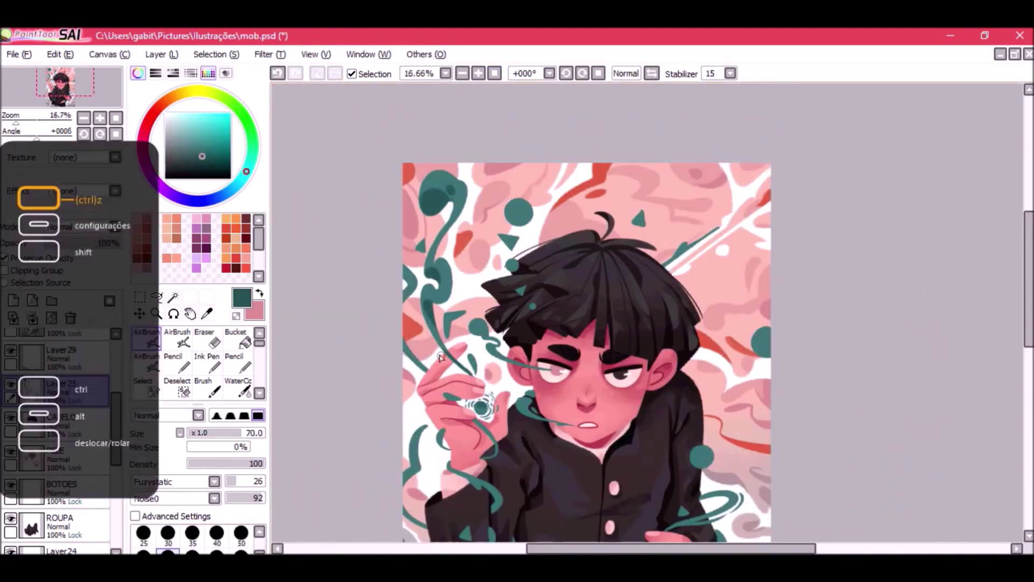
key("ctrl+z")
left_click_drag(441, 356, 365, 232)
left_click_drag(619, 325, 623, 339)
left_click_drag(592, 462, 597, 473)
scroll(544, 376, "up", 1)
triple_click(462, 73)
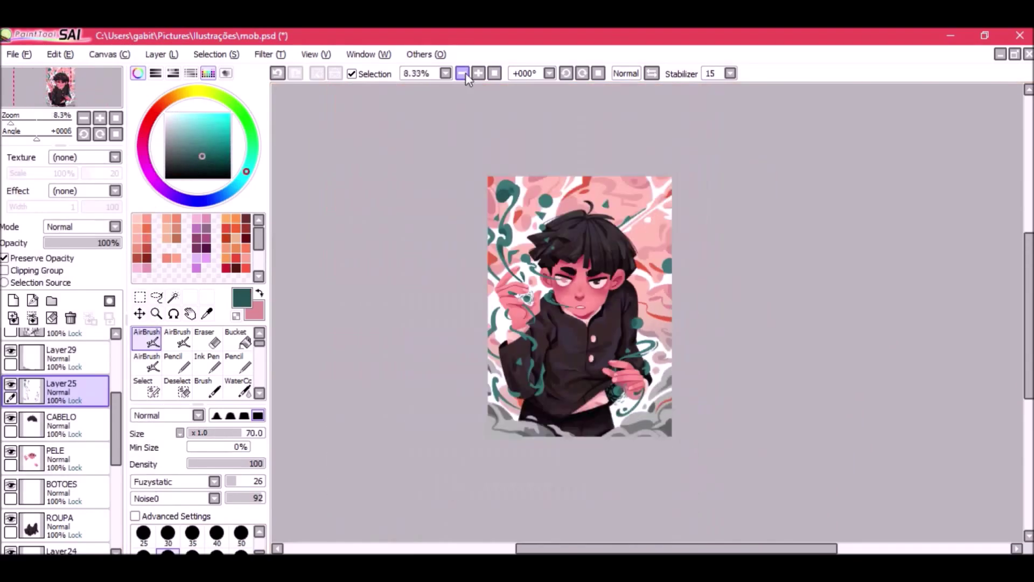
Select Layer31 and touch up the background beside the raised hand with light pink sampled from the clouds.
left_click(479, 73)
scroll(32, 458, "down", 6)
left_click(27, 511)
left_click(25, 443)
left_click(60, 541)
right_click(465, 165)
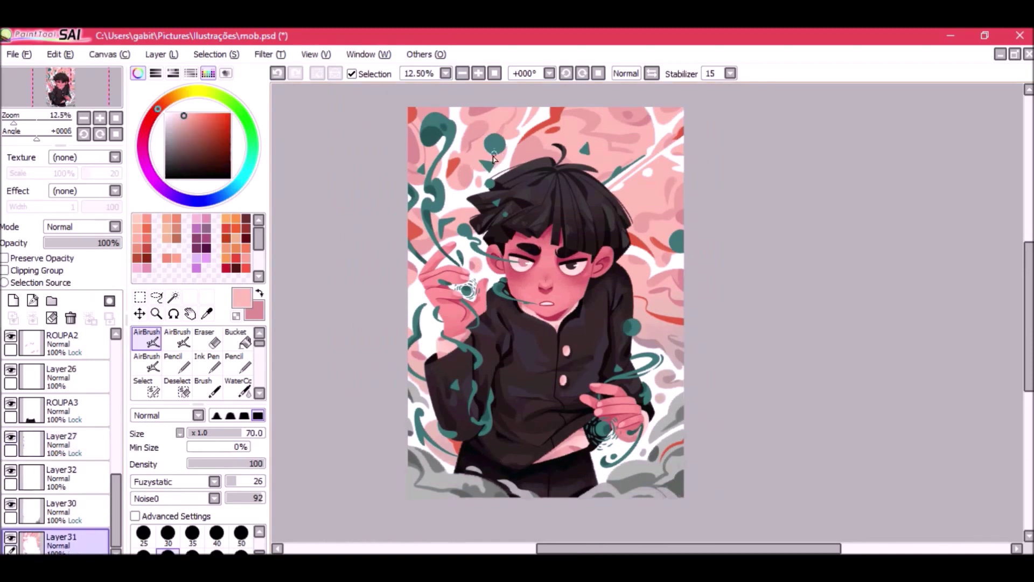
left_click_drag(437, 299, 413, 323)
left_click(462, 73)
left_click(478, 73)
left_click(462, 73)
left_click(479, 73)
Paint muted gray-pink patches in the pink clouds above and beside the hair, replacing the undone gray strokes.
scroll(32, 442, "up", 6)
left_click(12, 441)
left_click(12, 441)
scroll(32, 441, "down", 6)
right_click(661, 324)
left_click_drag(652, 229, 680, 220)
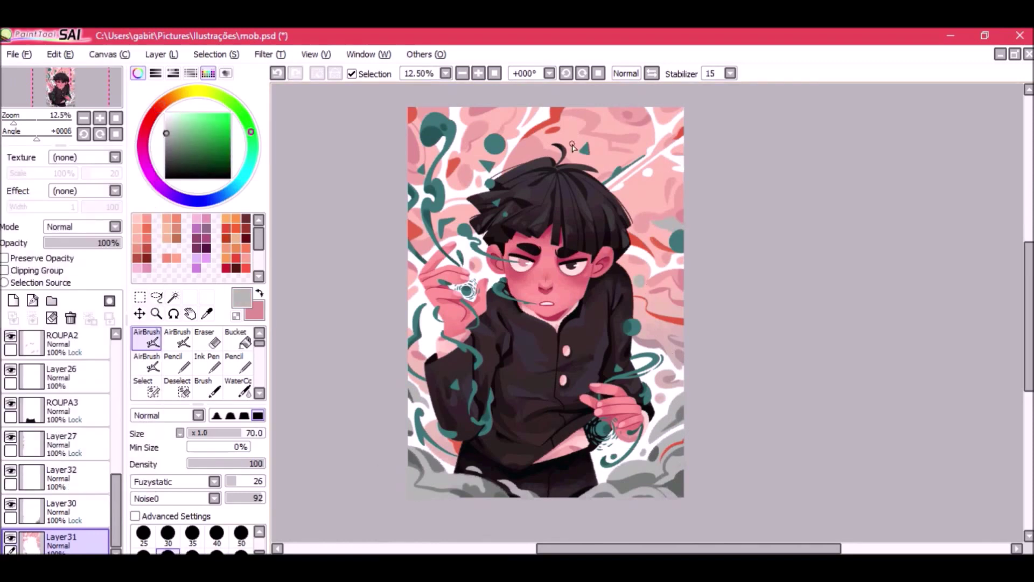
key("ctrl+z")
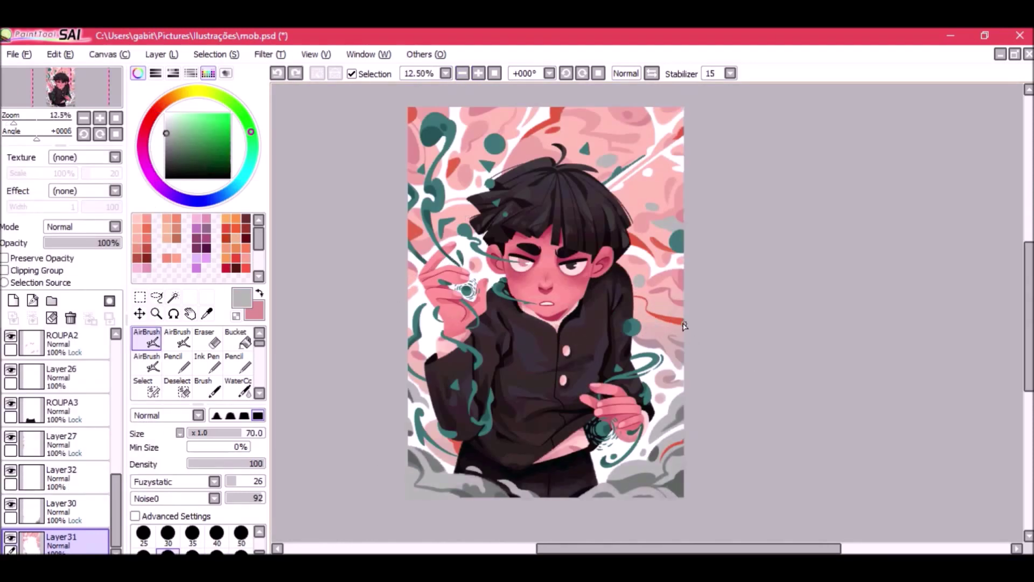
right_click(642, 333)
key("ctrl+z")
mouse_move(653, 221)
left_mouse_down()
mouse_move(679, 224)
mouse_move(656, 206)
left_mouse_up()
left_click_drag(599, 161, 617, 159)
left_click_drag(653, 221, 668, 225)
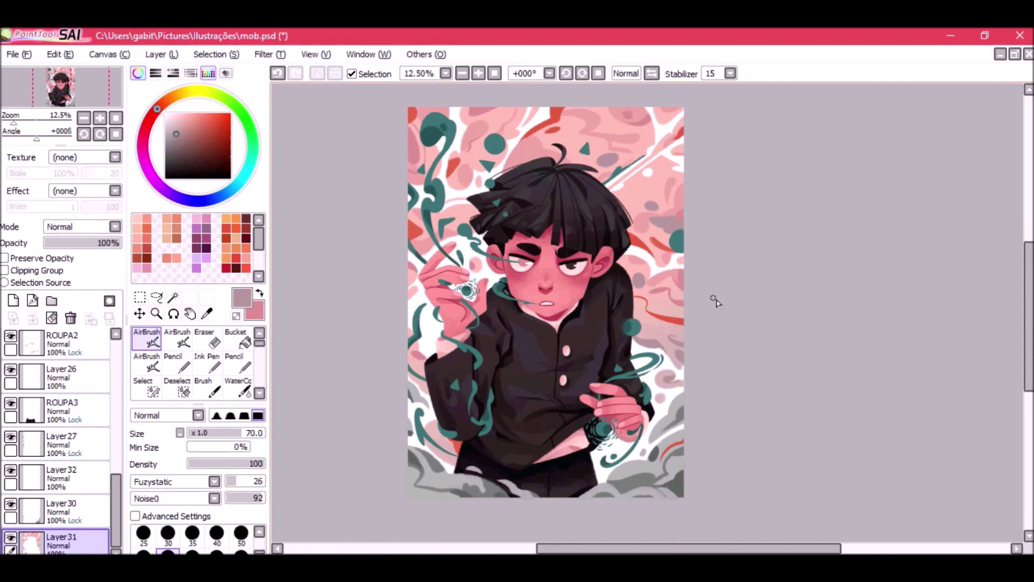
On Layer25, turn off Preserve Opacity and paint teal smoke wisps at size 40 across the jacket's lower hem.
scroll(638, 398, "up", 1)
right_click(637, 398)
left_click(216, 533)
left_click_drag(116, 507, 116, 395)
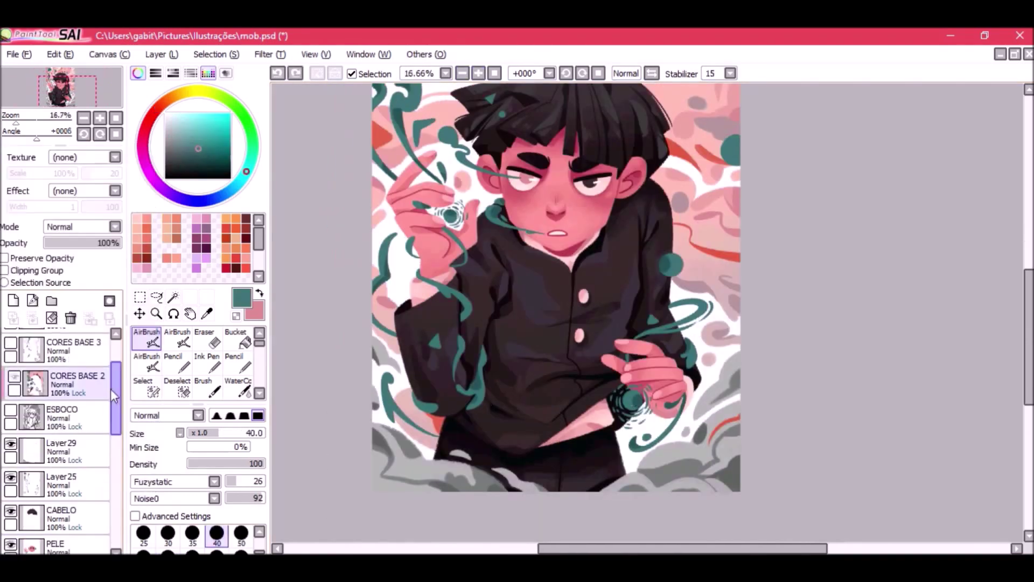
left_click(64, 484)
left_click(48, 259)
key("ctrl+z")
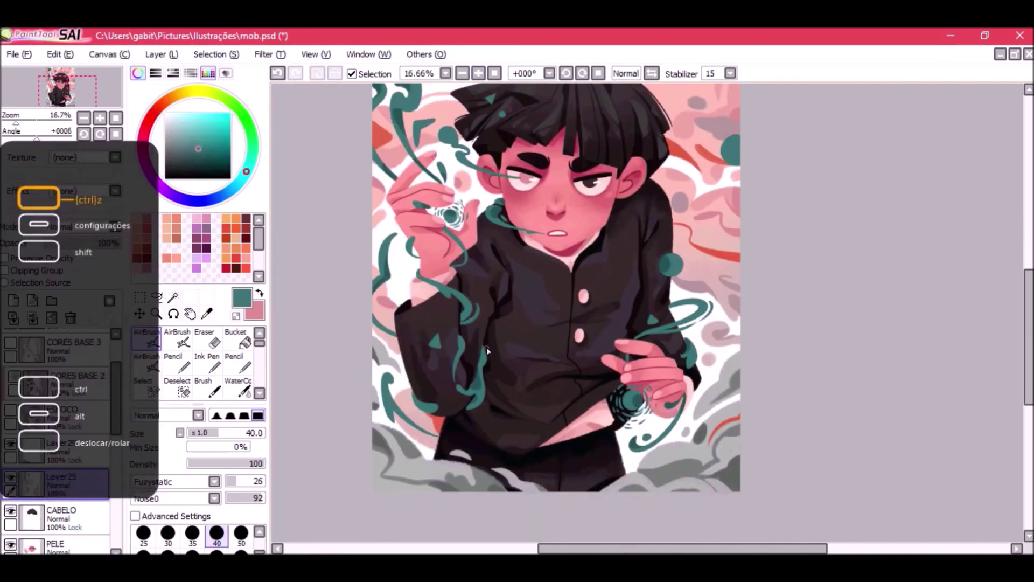
mouse_move(440, 416)
left_mouse_down()
mouse_move(499, 432)
mouse_move(454, 425)
left_mouse_up()
key("ctrl+z")
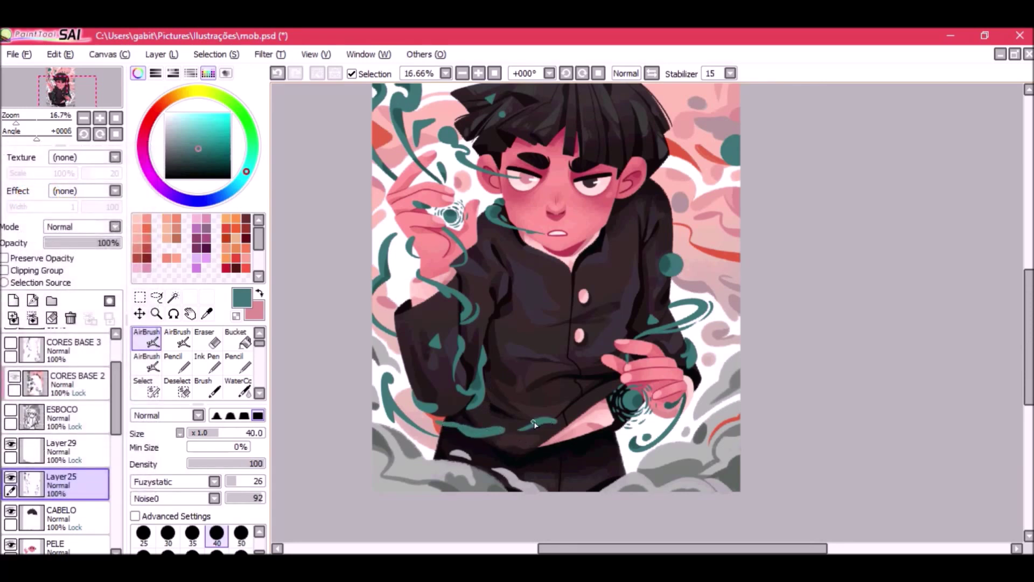
key("ctrl+z")
left_click_drag(541, 413, 516, 428)
Try a small teal mark below the floating ball beside the jacket sleeve, then undo it.
left_click_drag(658, 283, 657, 289)
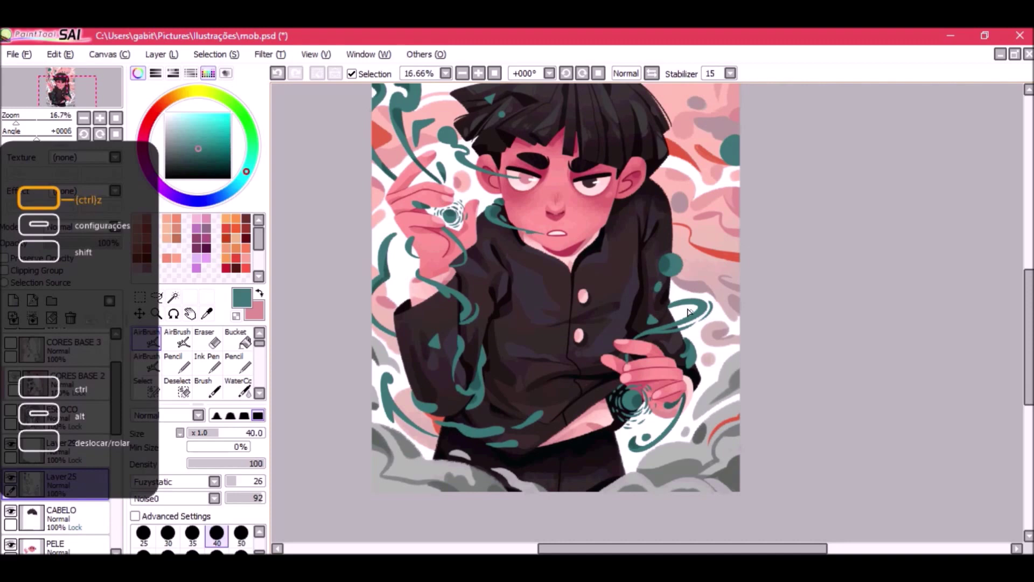
key("ctrl+z")
left_click(462, 73)
left_click(462, 73)
left_click(462, 73)
left_click(462, 73)
left_click(478, 73)
left_click(478, 73)
left_click(478, 73)
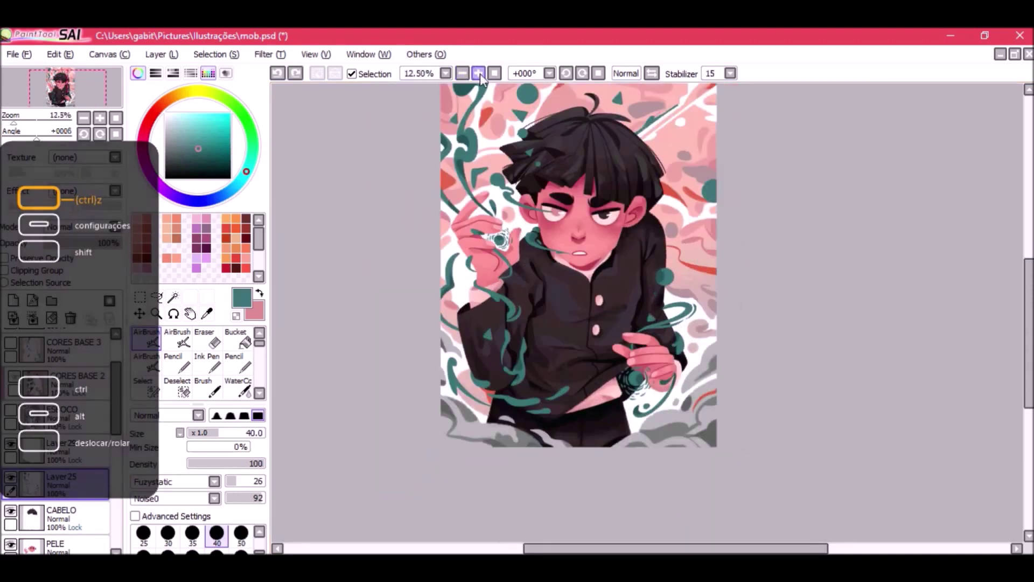
Try small teal accents above the sleeve-side ball and above the hair, then undo them.
left_click_drag(669, 263, 666, 269)
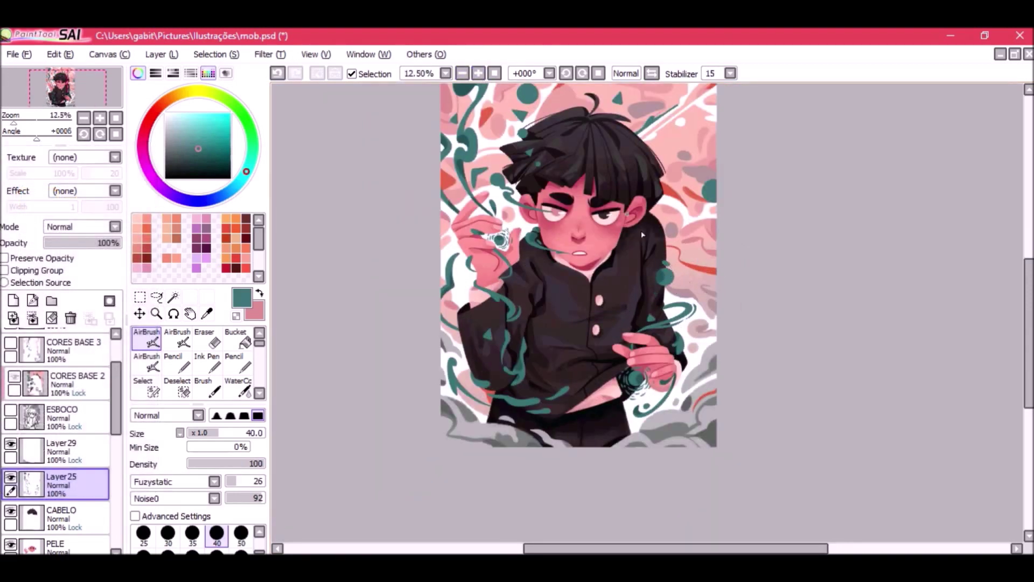
left_click(462, 73)
left_click(462, 73)
left_click(462, 73)
left_click(478, 73)
left_click(478, 74)
left_click(478, 73)
left_click_drag(585, 226, 541, 295)
key("ctrl+z")
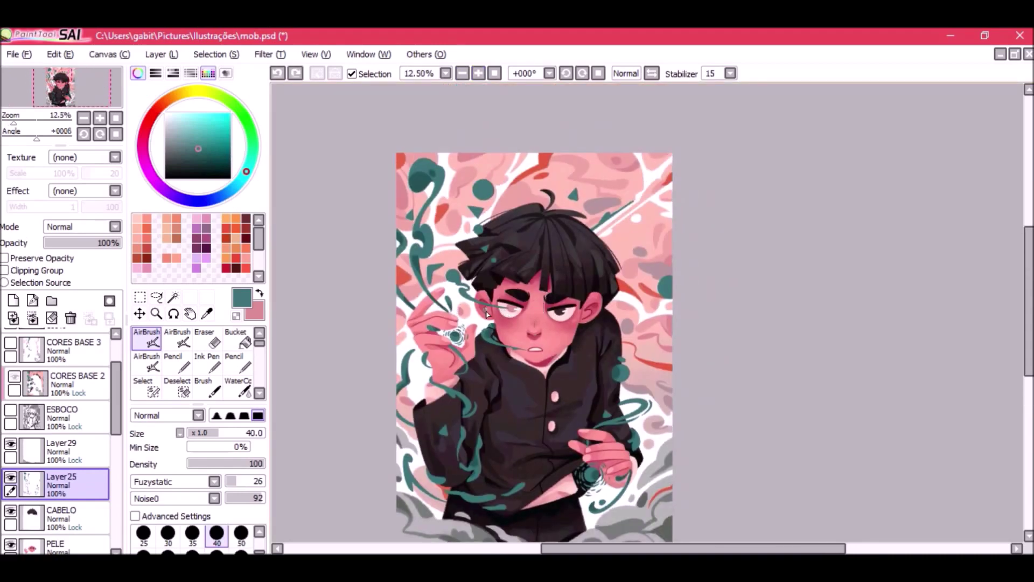
key("ctrl+y")
key("ctrl+z")
left_click_drag(502, 156, 512, 175)
left_click(168, 551)
key("ctrl+z")
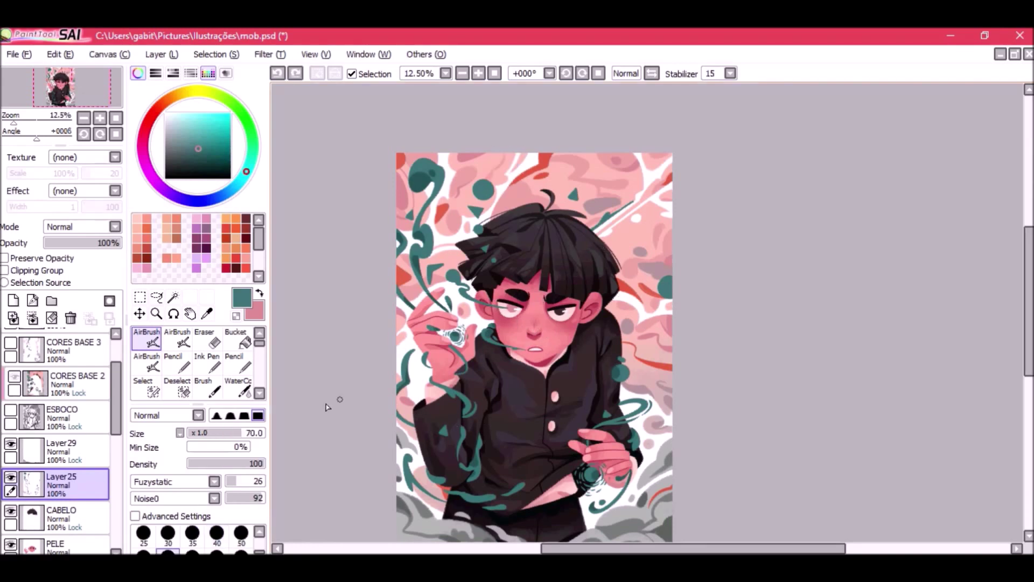
On Layer29, turn off Preserve Opacity and extend the gray smoke over the trousers with gray sampled from the smoke.
scroll(327, 407, "down", 3)
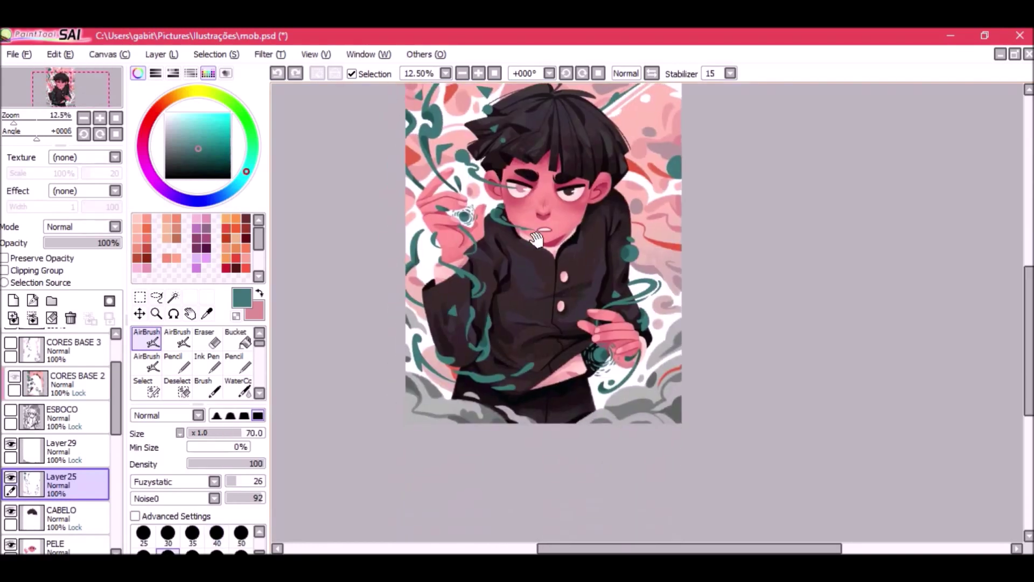
left_click(597, 410, "alt")
left_click(36, 457)
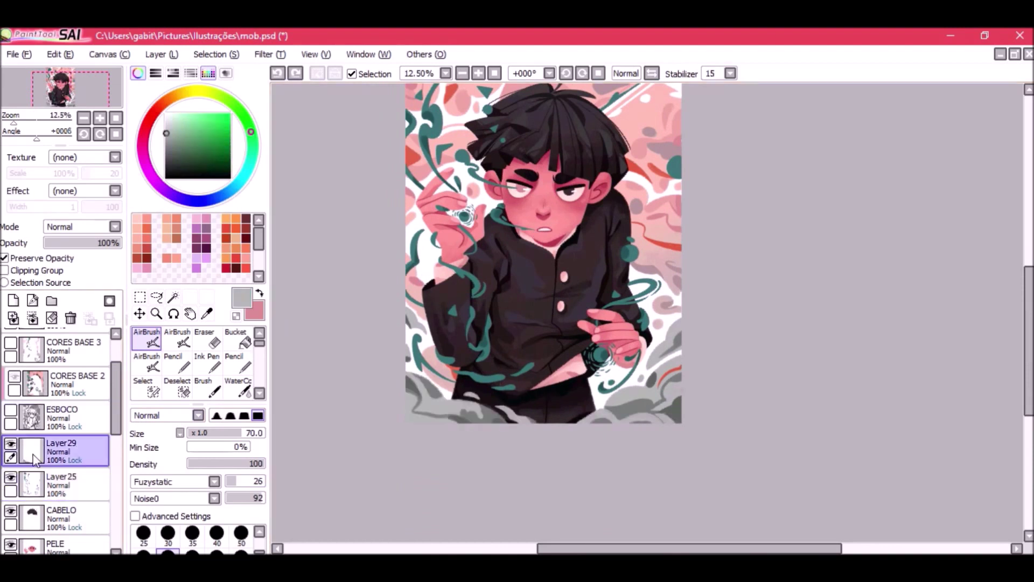
left_click(48, 258)
mouse_move(563, 427)
left_mouse_down()
mouse_move(596, 412)
mouse_move(568, 427)
left_mouse_up()
key("ctrl+z")
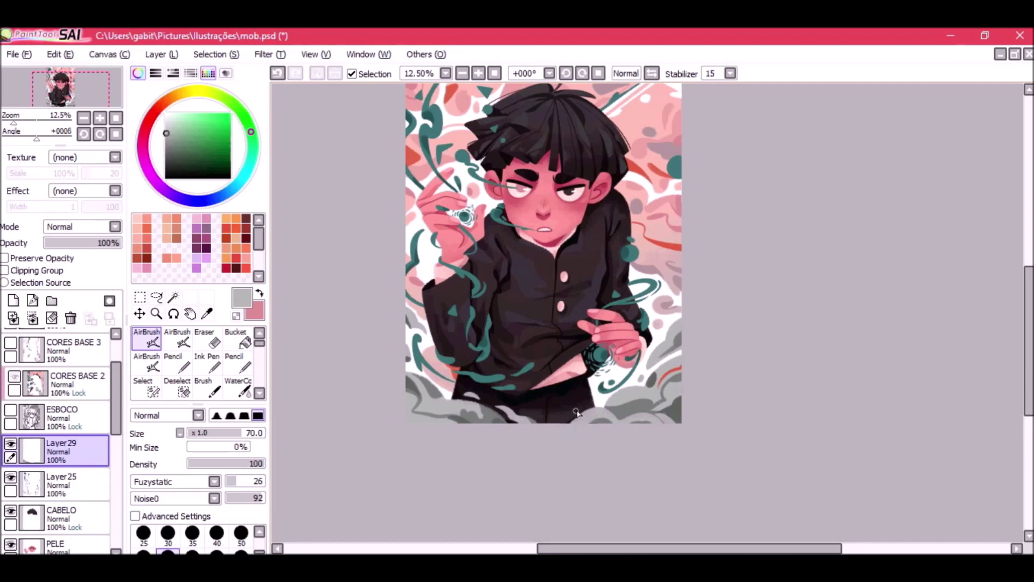
key("ctrl+z")
key("ctrl+y")
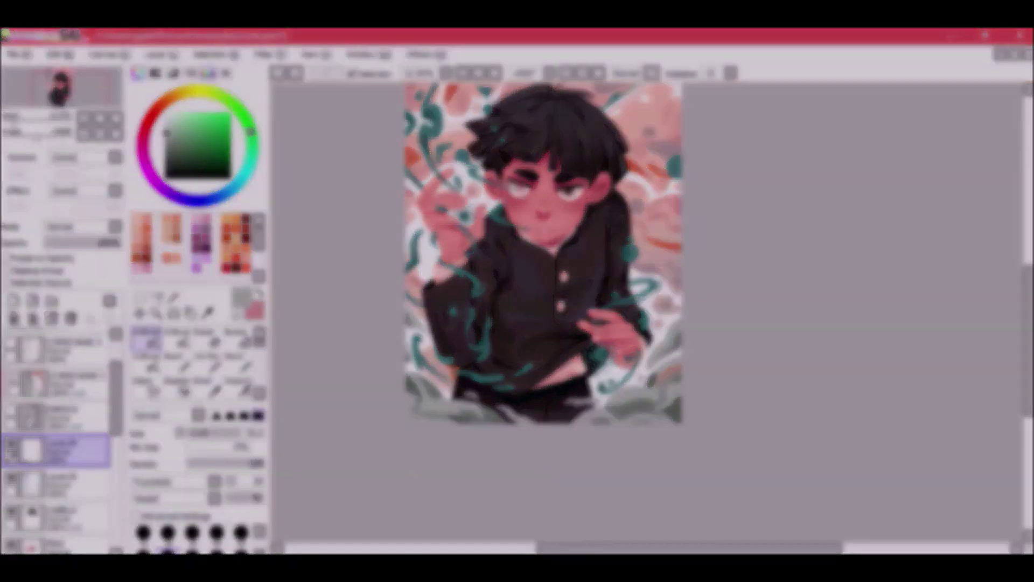